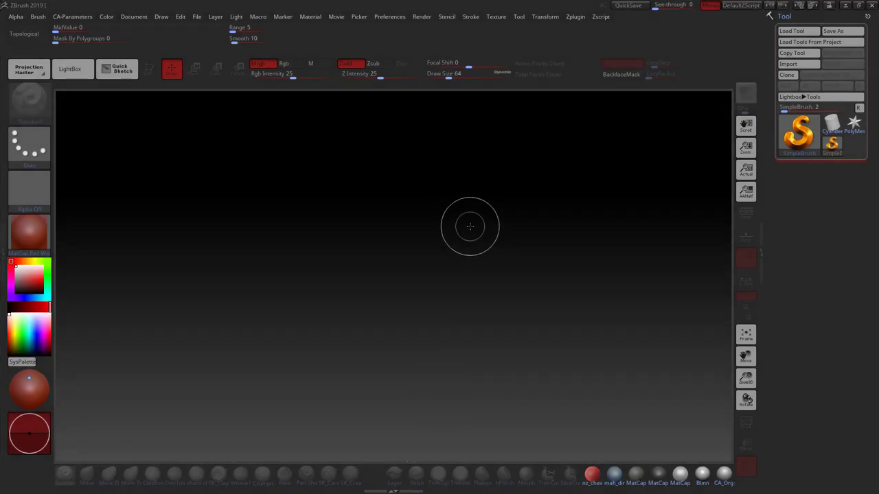
Place a Sphere3D on the canvas, convert it to PolyMesh3D and enter edit mode.
left_click(798, 132)
left_click(335, 188)
left_click(823, 75)
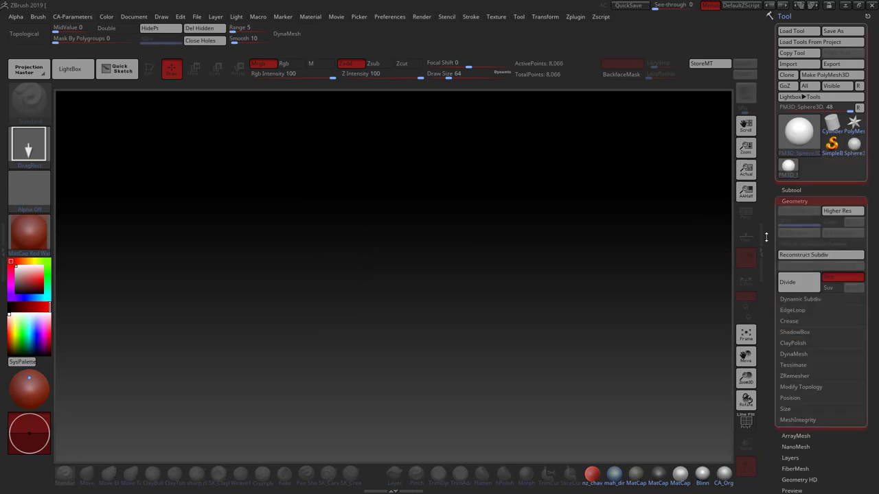
left_click_drag(385, 263, 469, 263)
key("t")
Enable perspective and local symmetry, then give the sphere the mah_dirty_blue material.
left_click(746, 279)
left_click(746, 211)
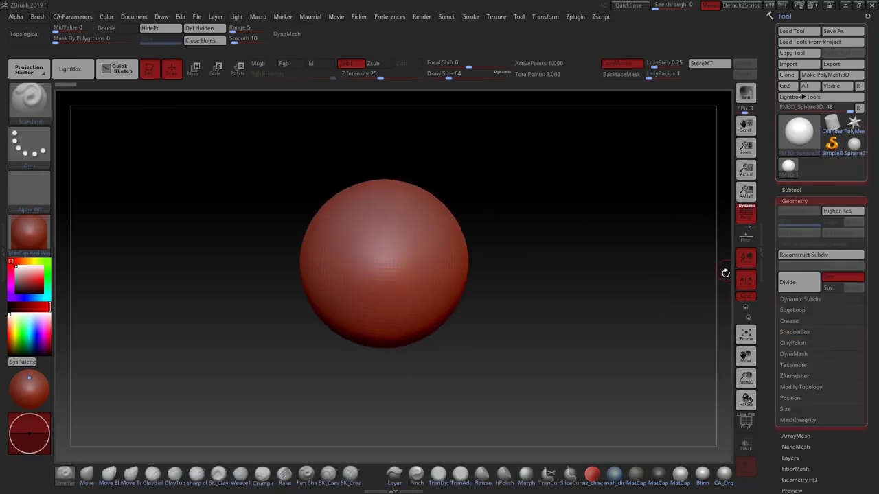
left_click(745, 235)
left_click(746, 235)
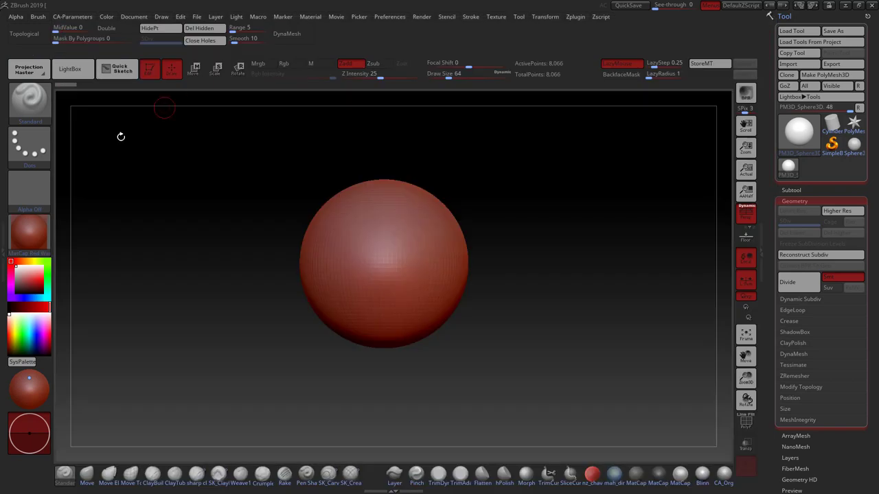
left_click(29, 233)
mouse_move(173, 45)
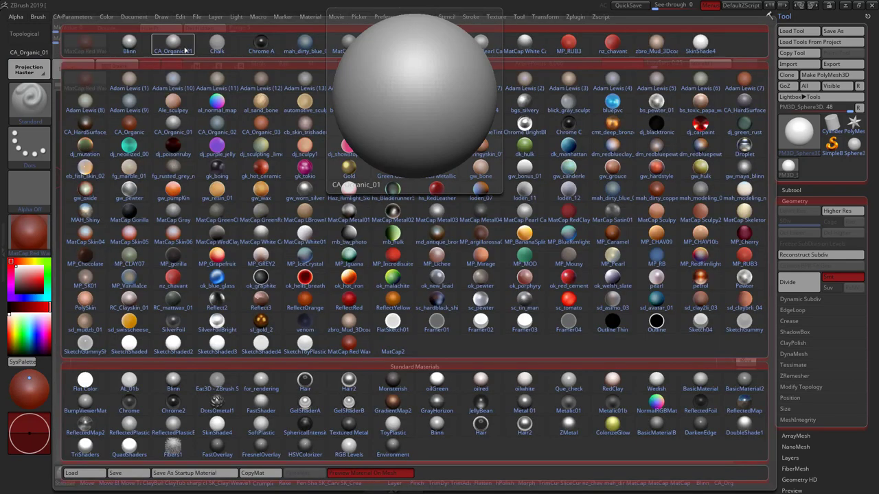
left_click(304, 41)
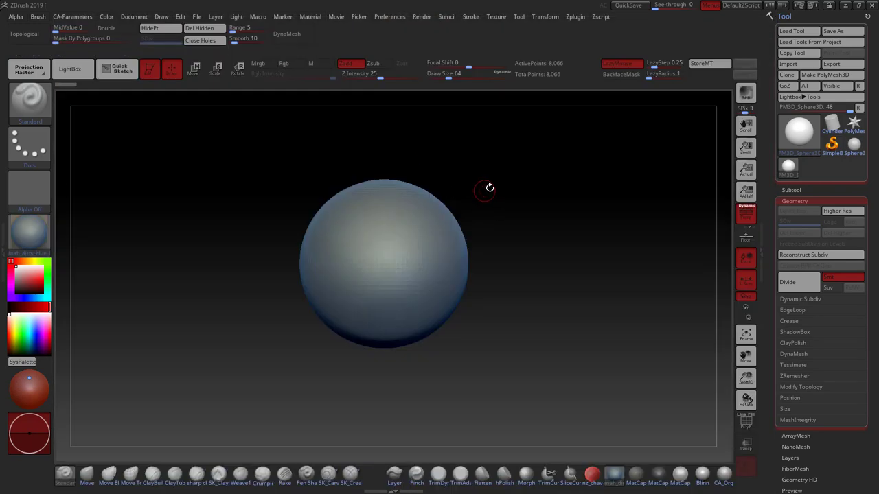
left_click_drag(745, 378, 745, 388)
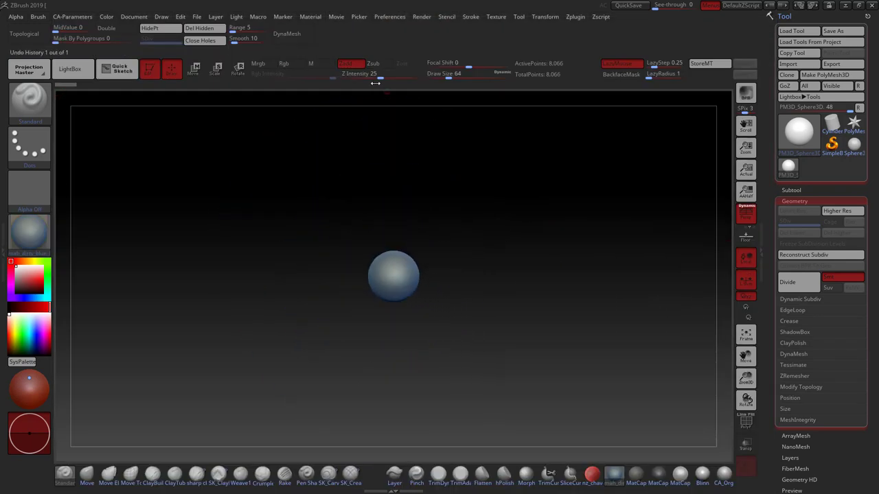
With the Move brush and mirror symmetry, pull the sphere down into a teardrop shape.
key("b")
key("m")
key("v")
left_click(544, 16)
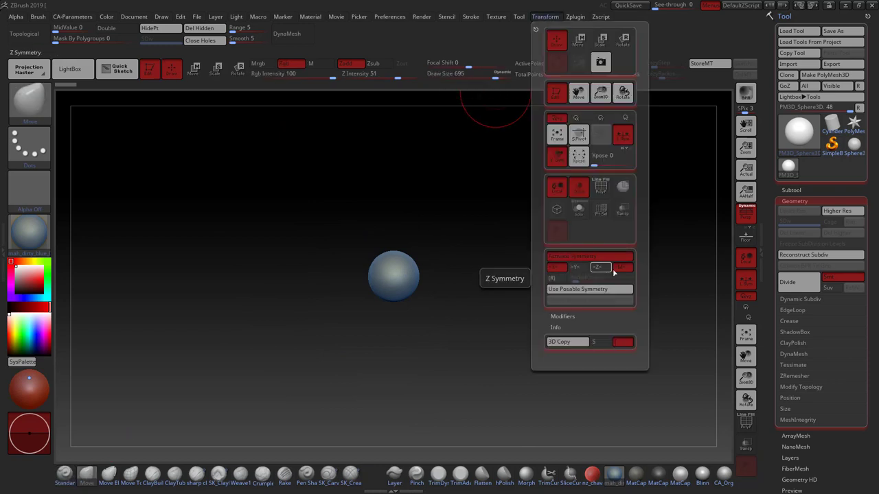
left_click_drag(404, 291, 415, 319)
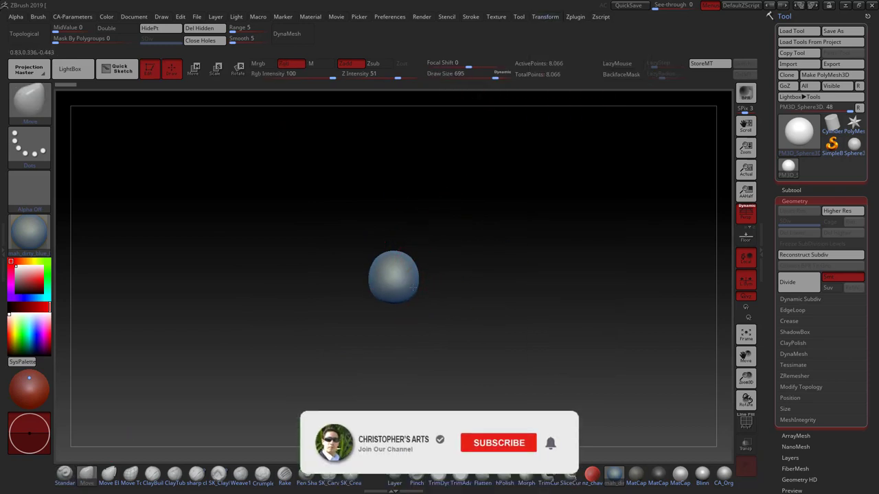
left_click_drag(525, 261, 363, 280)
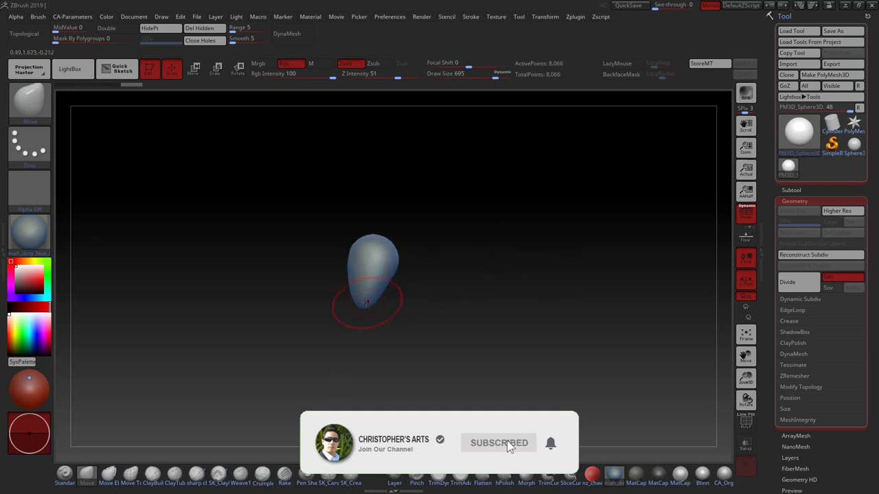
left_click_drag(420, 279, 406, 265)
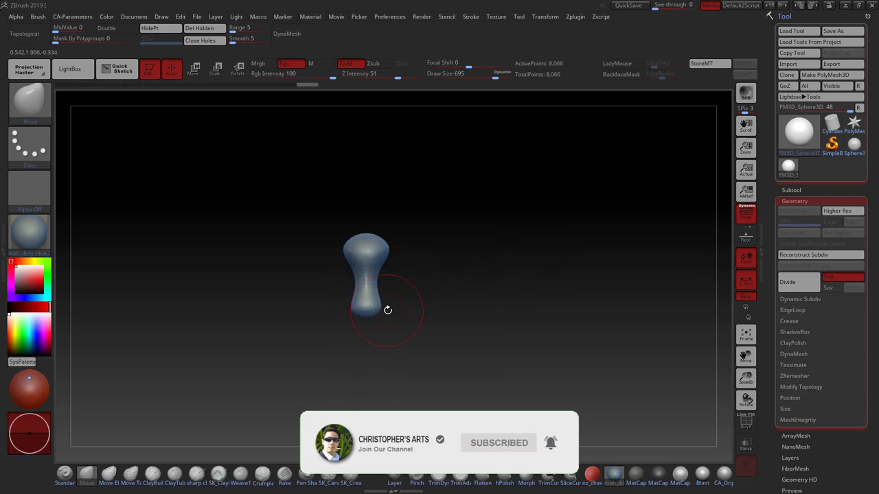
mouse_move(449, 281)
left_mouse_down()
mouse_move(360, 261)
mouse_move(465, 147)
left_mouse_up()
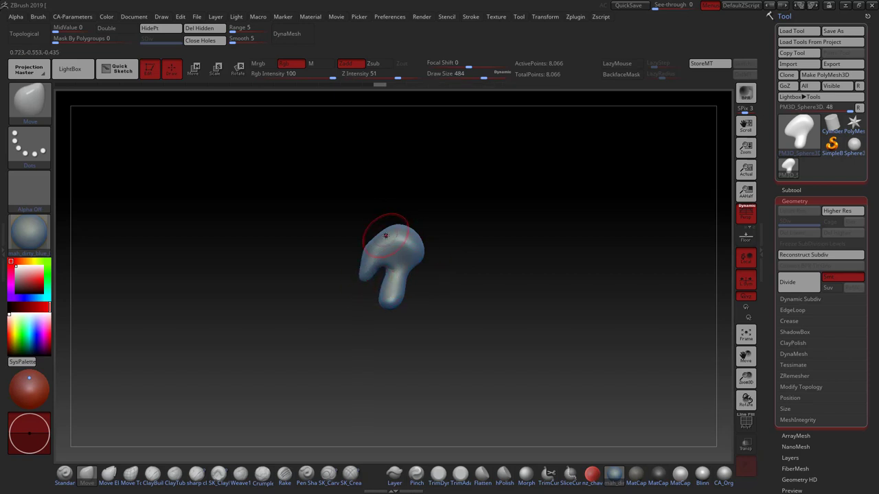
mouse_move(446, 289)
left_mouse_down("shift")
mouse_move(480, 284)
mouse_move(444, 293)
left_mouse_up("shift")
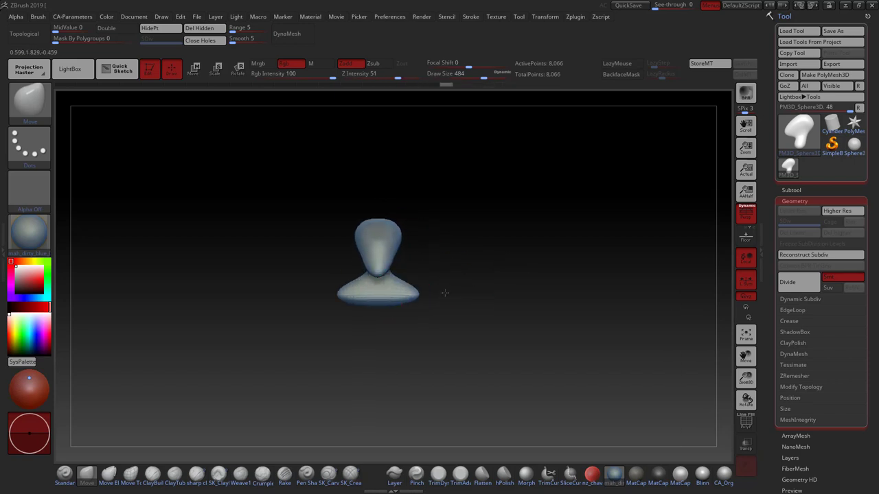
Drag the bottom further down and outward into a wide base below a narrow neck.
left_click_drag(392, 304, 396, 329)
left_click_drag(451, 298, 402, 314)
key("ctrl")
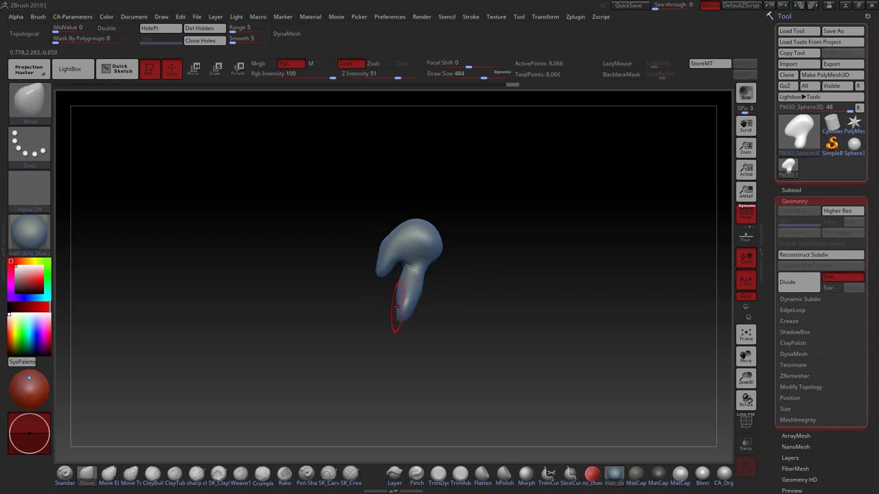
mouse_move(370, 206)
left_mouse_down()
mouse_move(392, 313)
mouse_move(387, 300)
mouse_move(407, 297)
mouse_move(387, 299)
left_mouse_up()
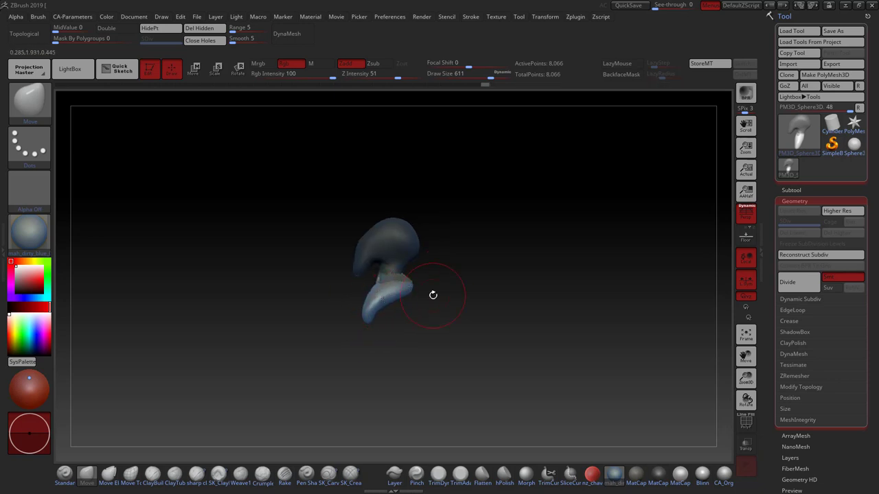
mouse_move(433, 294)
left_mouse_down()
mouse_move(390, 310)
mouse_move(453, 318)
mouse_move(474, 296)
mouse_move(534, 269)
left_mouse_up()
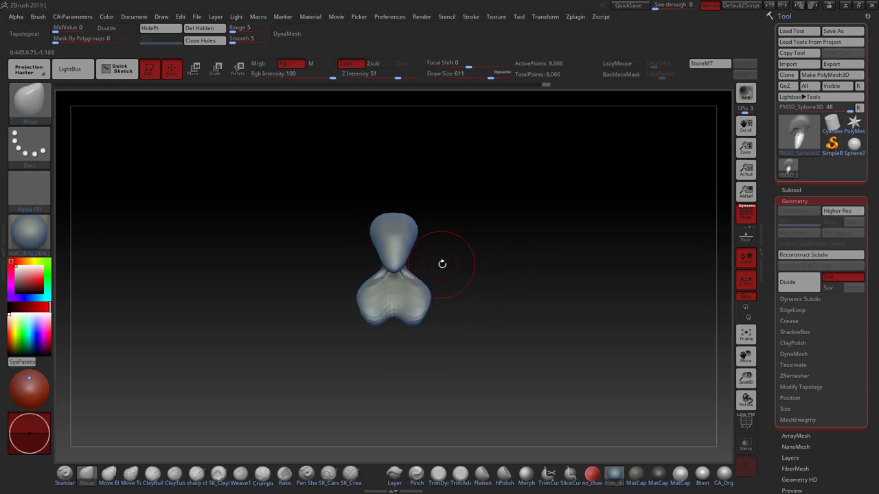
left_click_drag(442, 263, 374, 276)
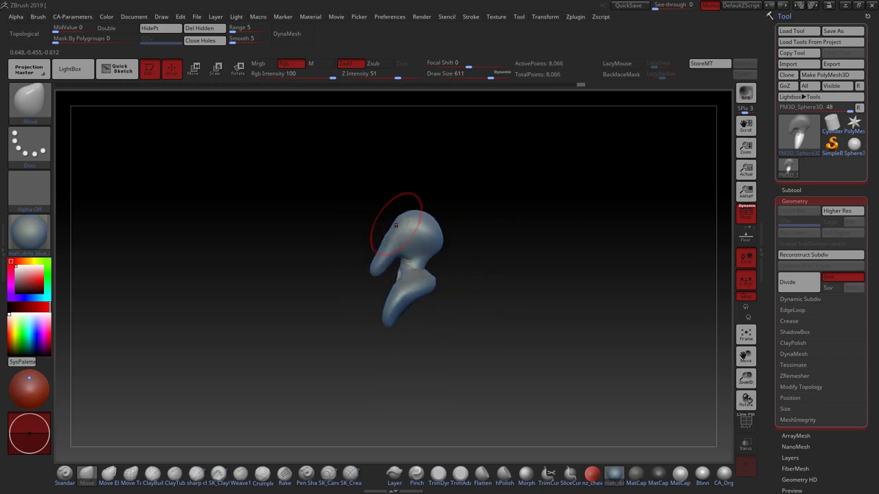
left_click_drag(377, 237, 540, 253, "shift")
Divide the mesh one level and smooth the surface around the neck.
key("b")
key("s")
key("t")
key("ctrl+d")
mouse_move(511, 279)
left_mouse_down()
mouse_move(454, 263)
mouse_move(520, 279)
left_mouse_up()
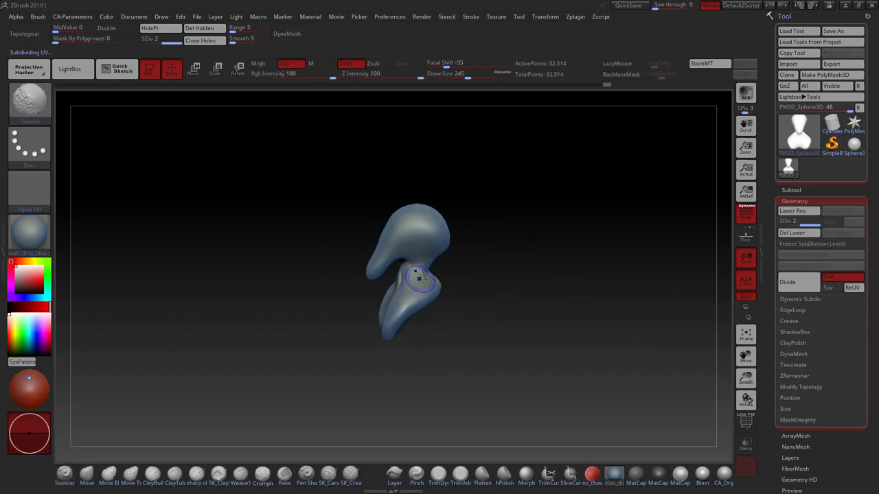
left_click_drag(420, 307, 411, 316, "shift")
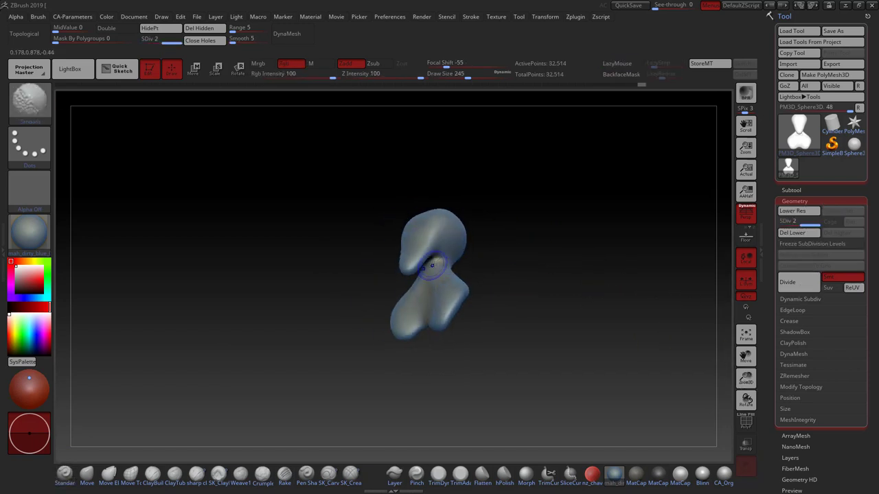
mouse_move(467, 295)
left_mouse_down("shift")
mouse_move(494, 227)
mouse_move(428, 235)
mouse_move(490, 251)
mouse_move(405, 347)
mouse_move(500, 251)
mouse_move(98, 455)
left_mouse_up("shift")
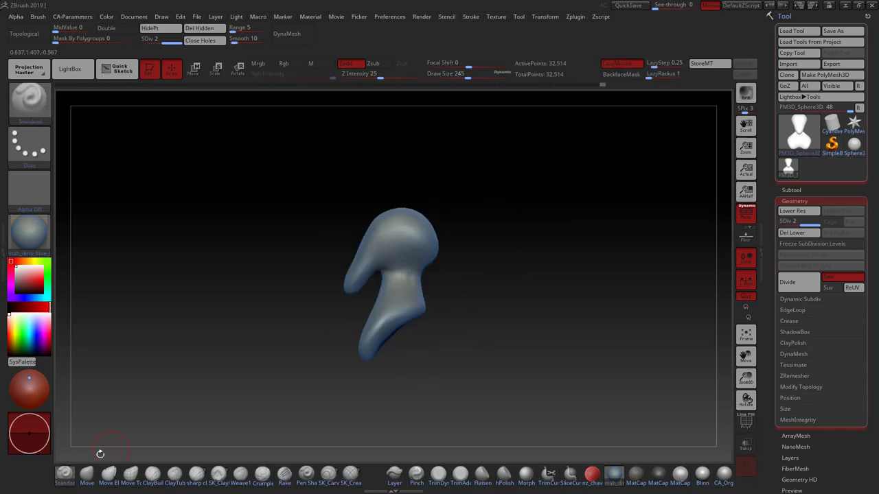
mouse_move(383, 214)
left_mouse_down()
mouse_move(428, 198)
mouse_move(459, 232)
mouse_move(398, 275)
mouse_move(406, 272)
mouse_move(414, 300)
left_mouse_up()
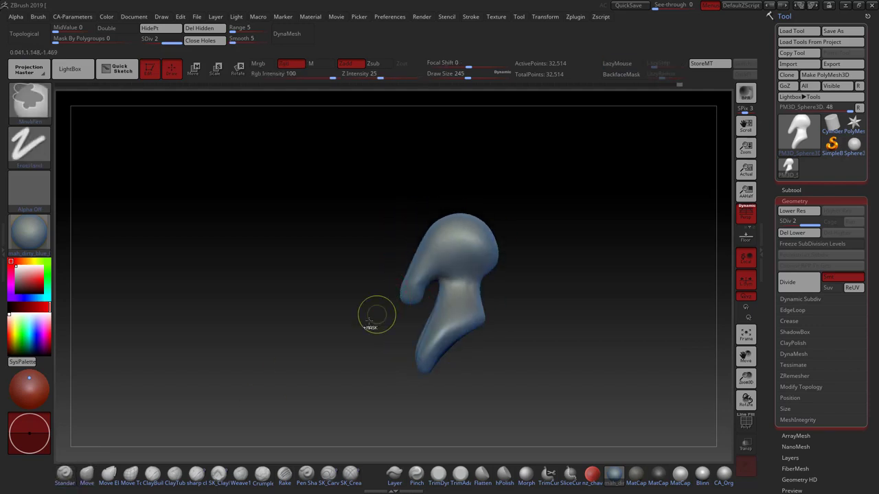
Refine the head, neck and base with brush sizes 846, then 559.
left_click_drag(469, 77, 502, 77)
mouse_move(747, 396)
left_mouse_down()
mouse_move(384, 288)
mouse_move(343, 291)
mouse_move(362, 299)
left_mouse_up()
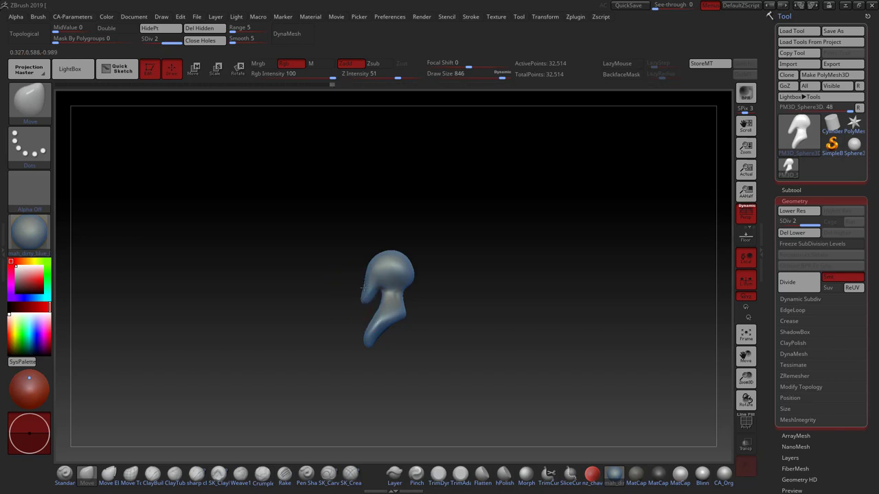
left_click_drag(455, 98, 411, 237, "alt")
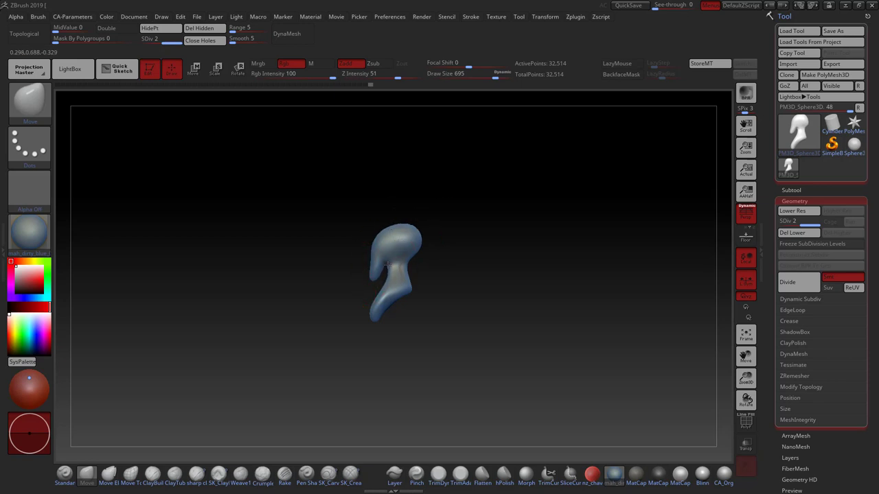
mouse_move(387, 264)
left_mouse_down()
mouse_move(498, 209)
mouse_move(405, 283)
left_mouse_up()
key("bracketleft")
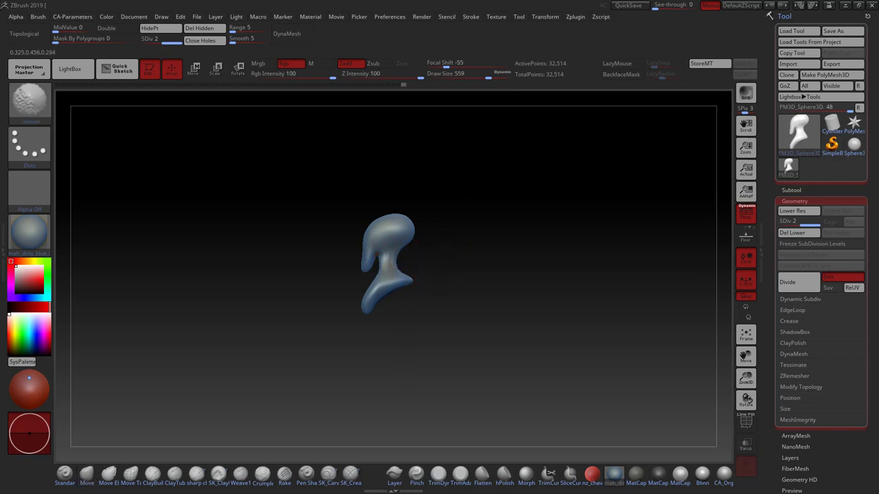
left_click_drag(402, 274, 406, 278)
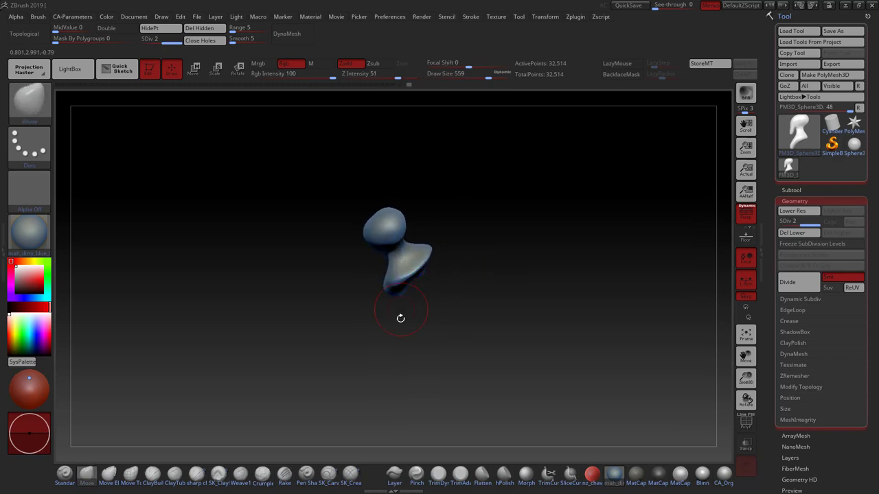
At Move Draw Size 453, drag the base sides outward into sloping shoulders.
mouse_move(421, 317)
left_mouse_down()
mouse_move(410, 296)
mouse_move(496, 251)
mouse_move(399, 274)
left_mouse_up()
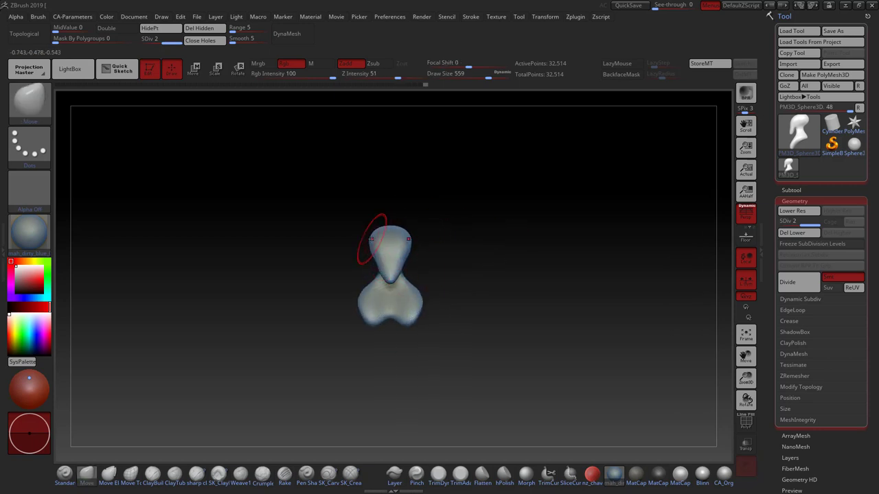
left_click_drag(436, 221, 469, 271)
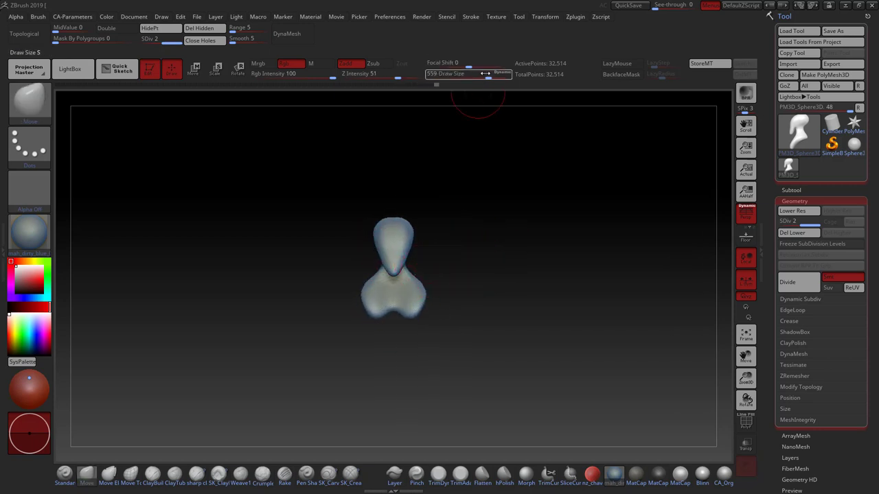
left_click_drag(488, 77, 481, 76)
mouse_move(408, 284)
left_mouse_down()
mouse_move(424, 266)
mouse_move(453, 287)
mouse_move(488, 258)
left_mouse_up()
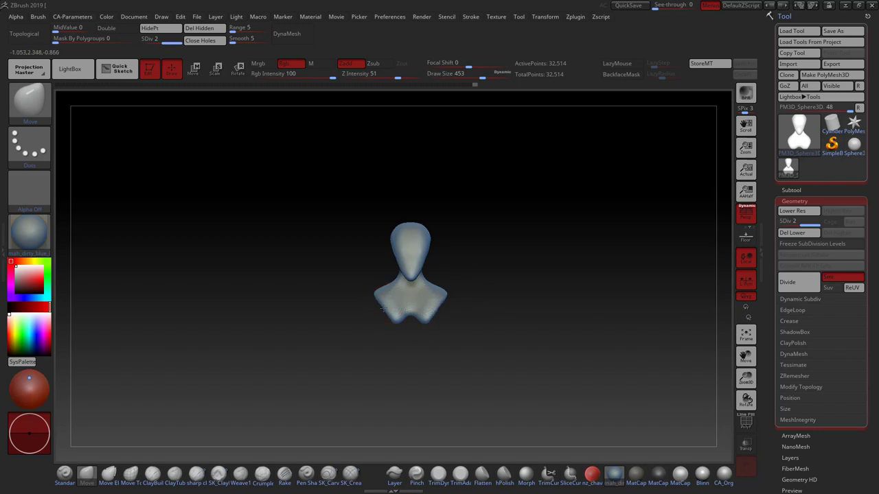
left_click_drag(382, 309, 397, 283, "alt")
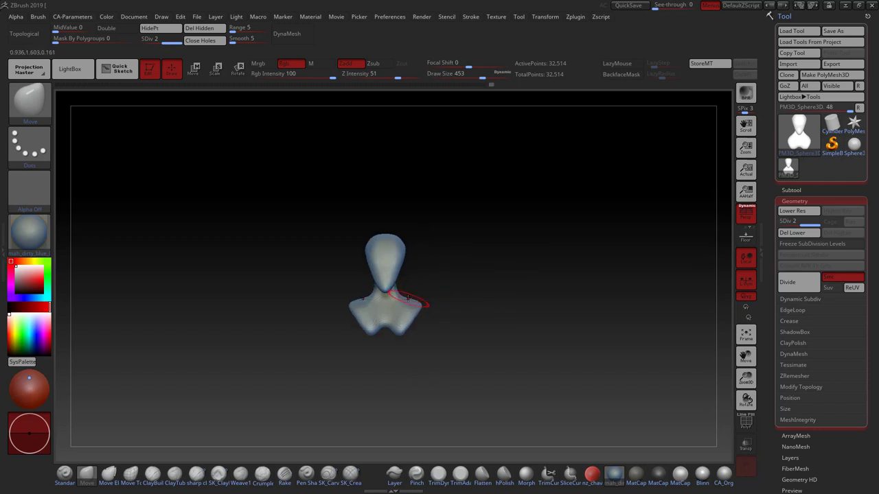
left_click_drag(464, 267, 405, 280)
mouse_move(463, 275)
left_mouse_down()
mouse_move(435, 314)
mouse_move(422, 312)
mouse_move(433, 277)
mouse_move(471, 304)
mouse_move(425, 323)
mouse_move(505, 285)
left_mouse_up()
Frame the bust, show the floor grid and divide it to SDiv 3 (130,050 points).
left_click(746, 334)
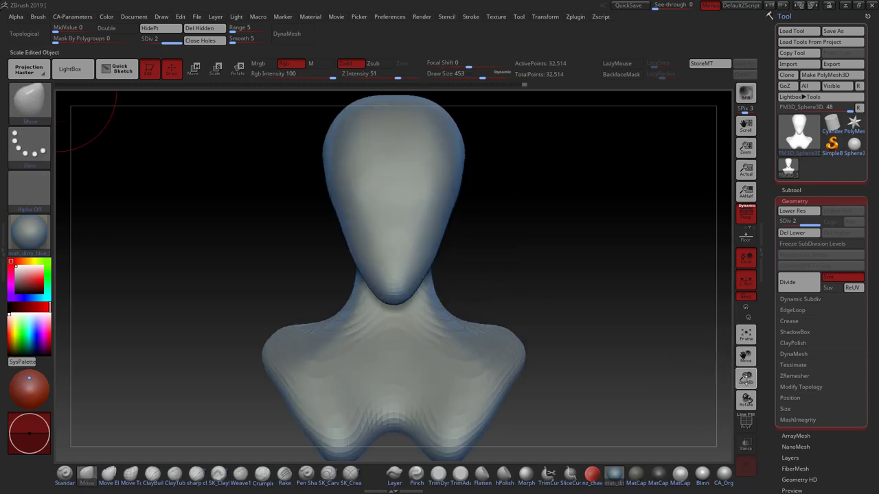
left_click(746, 237)
mouse_move(700, 244)
left_mouse_down()
mouse_move(567, 352)
mouse_move(588, 220)
left_mouse_up()
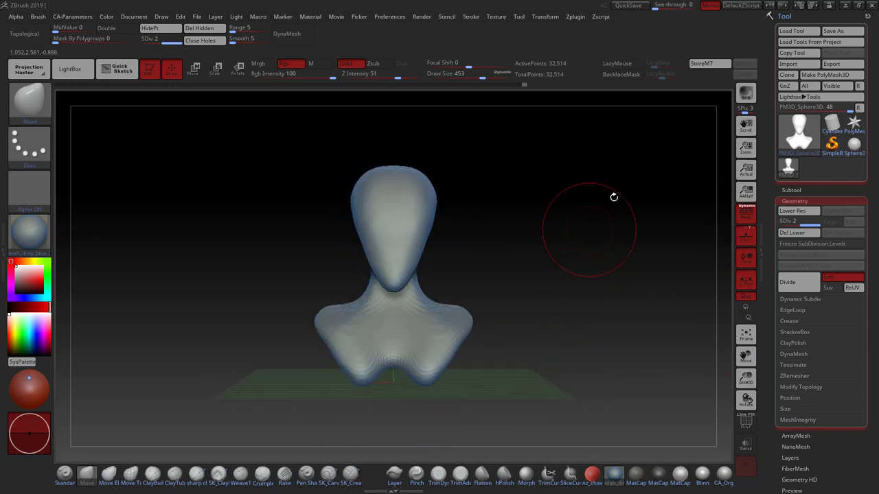
key("ctrl+d")
left_click_drag(482, 77, 470, 78)
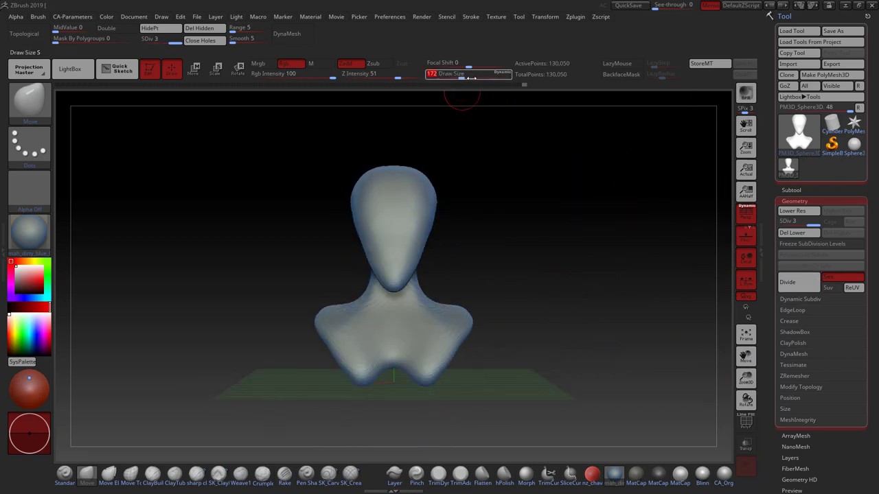
Save the tool to the Desktop and select the Standard brush.
left_click(847, 33)
left_click(61, 115)
left_click(362, 233)
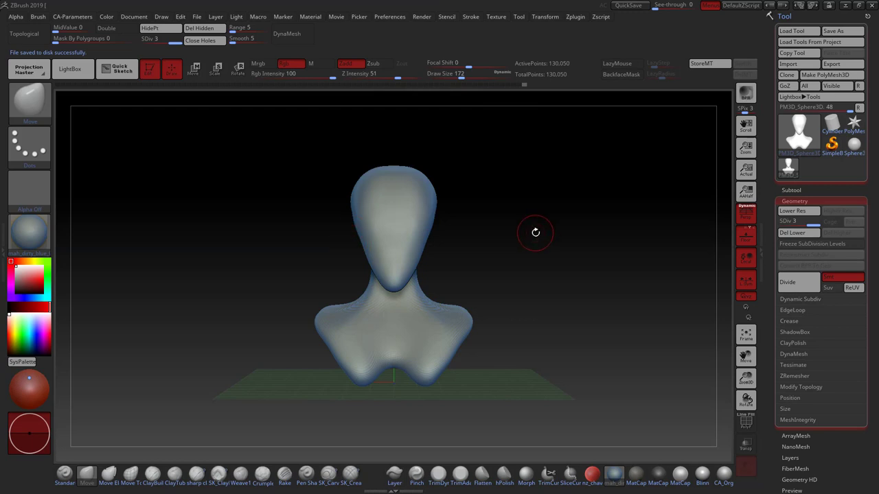
left_click(68, 472)
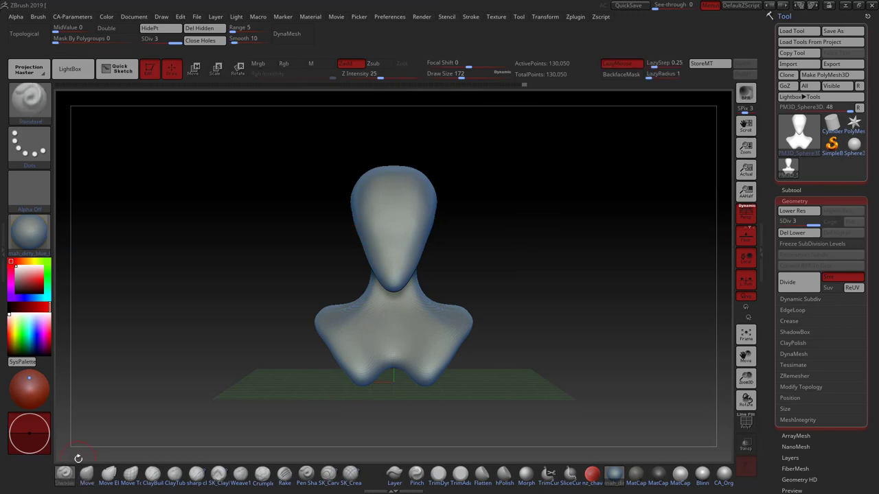
Broaden the top of the head with the Standard brush, viewing it from several angles.
mouse_move(470, 167)
left_mouse_down()
mouse_move(480, 231)
mouse_move(292, 272)
mouse_move(363, 245)
mouse_move(509, 232)
mouse_move(368, 250)
mouse_move(376, 230)
left_mouse_up()
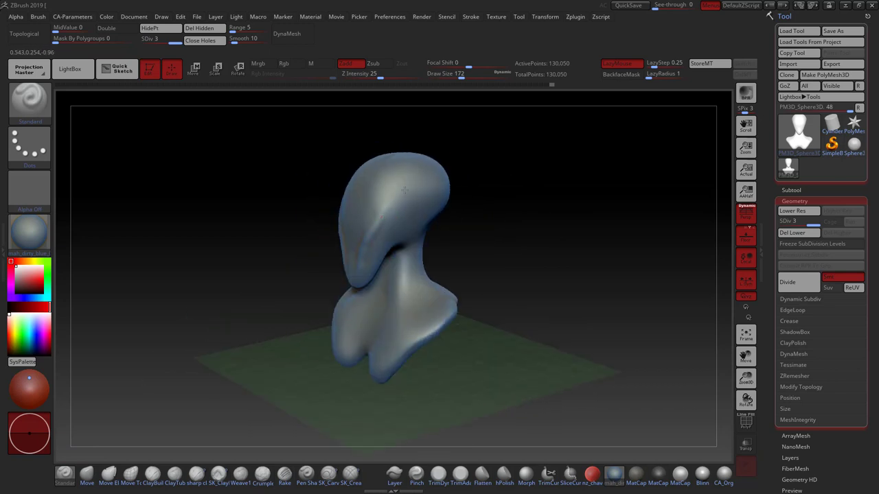
mouse_move(404, 190)
left_mouse_down()
mouse_move(474, 172)
mouse_move(479, 147)
left_mouse_up()
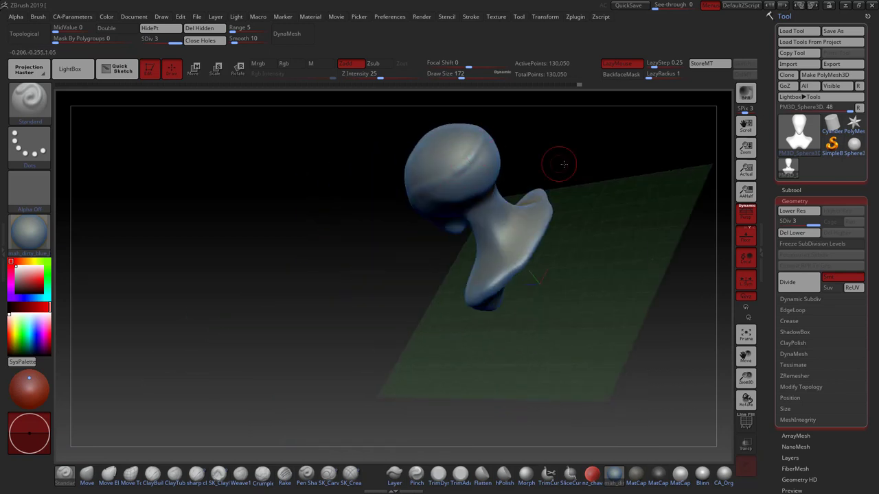
mouse_move(563, 165)
left_mouse_down()
mouse_move(355, 220)
mouse_move(549, 186)
mouse_move(492, 173)
mouse_move(639, 143)
mouse_move(455, 182)
mouse_move(525, 188)
mouse_move(374, 228)
mouse_move(440, 206)
mouse_move(506, 235)
mouse_move(357, 292)
left_mouse_up()
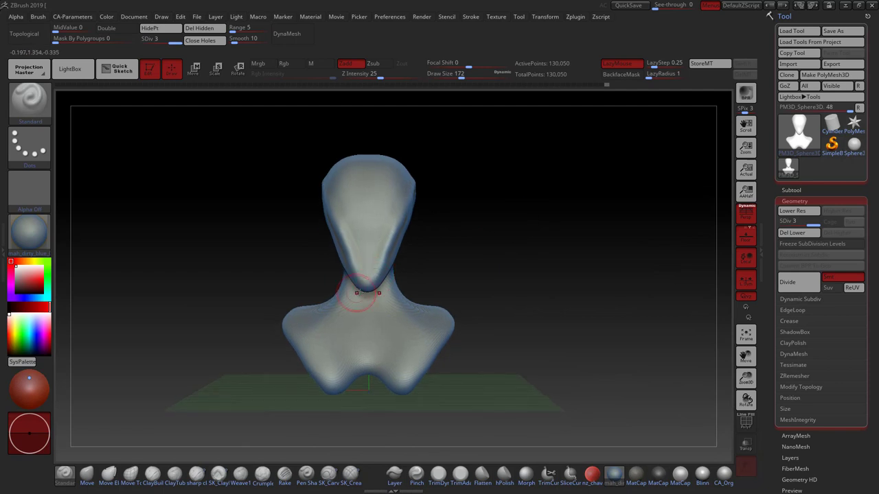
left_click_drag(425, 271, 447, 256)
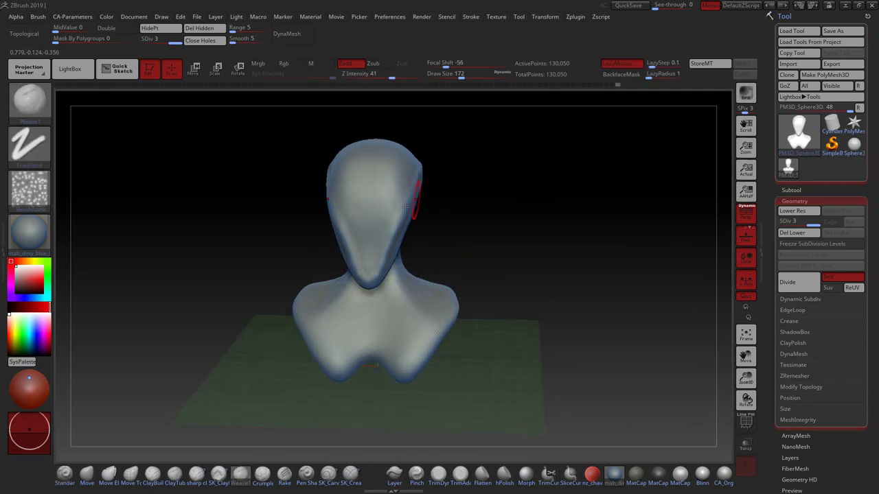
With SK_ClayFill at size 120, taper the head down to a pointed chin.
left_click(218, 477)
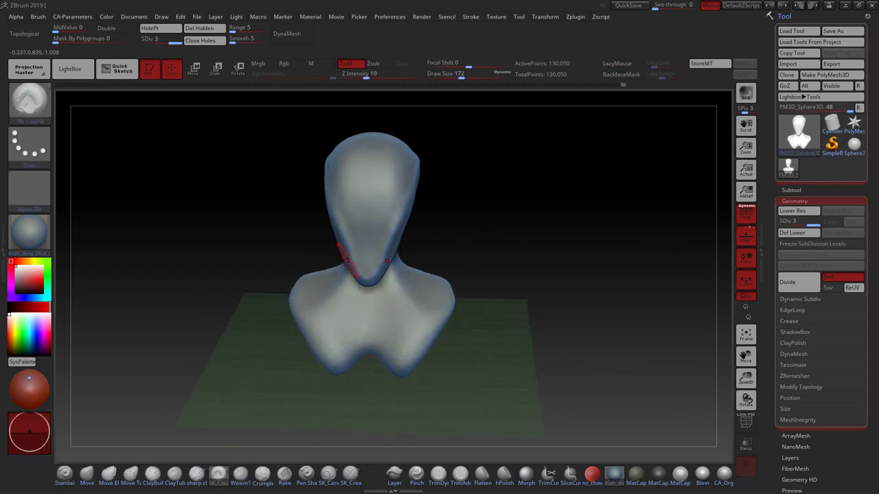
mouse_move(372, 262)
left_mouse_down()
mouse_move(494, 215)
mouse_move(439, 206)
mouse_move(400, 169)
left_mouse_up()
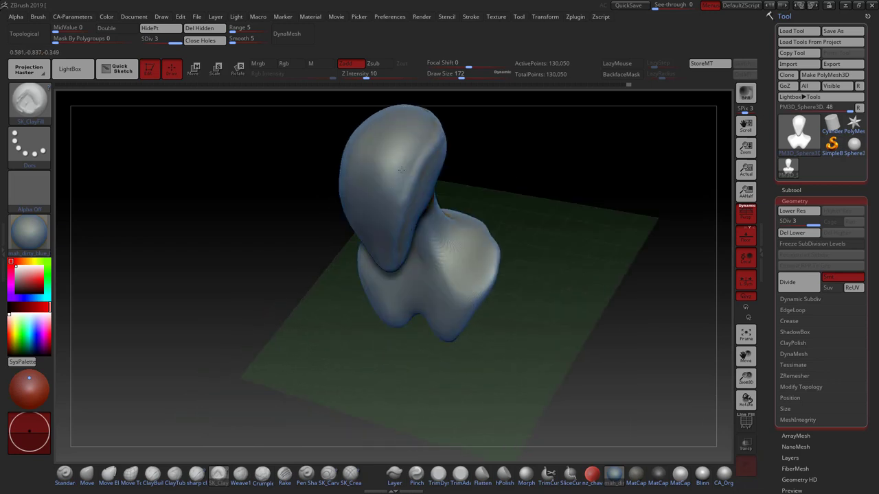
mouse_move(393, 208)
left_mouse_down()
mouse_move(530, 183)
mouse_move(378, 220)
mouse_move(483, 198)
mouse_move(352, 249)
mouse_move(512, 235)
left_mouse_up()
left_click_drag(468, 78, 456, 78)
left_click_drag(480, 206, 546, 184)
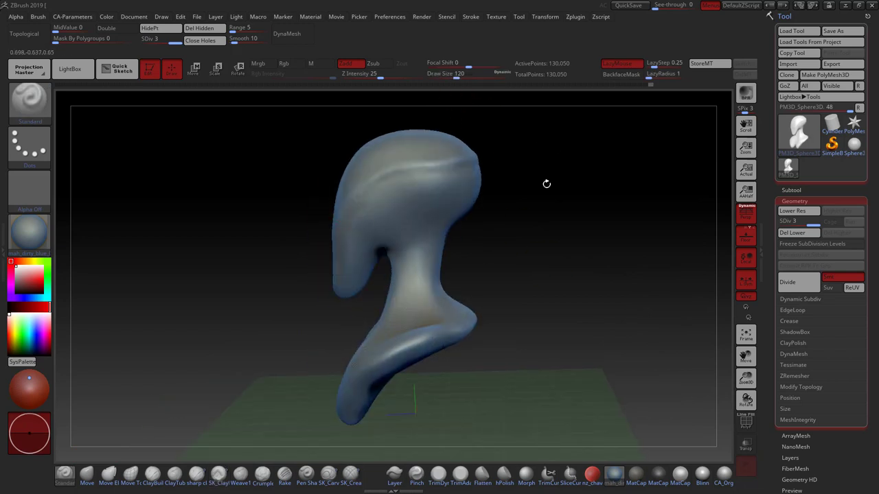
mouse_move(425, 175)
left_mouse_down()
mouse_move(592, 170)
mouse_move(472, 182)
left_mouse_up()
left_click_drag(472, 226, 327, 256)
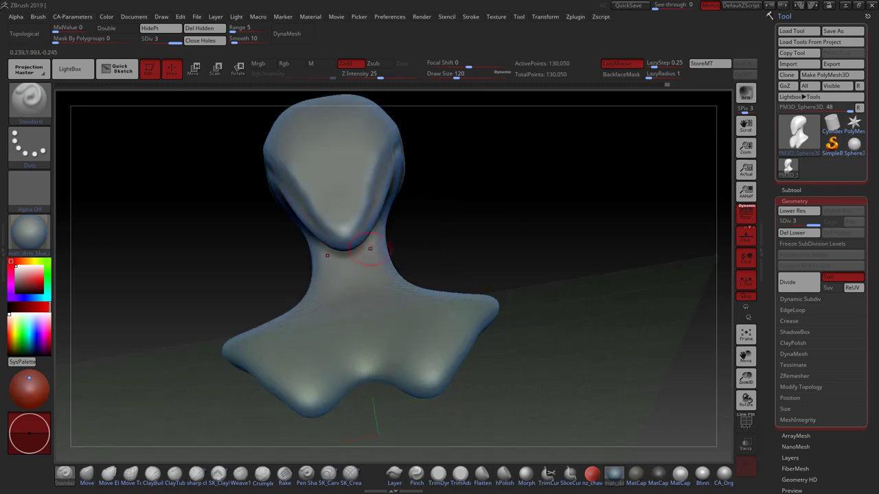
left_click_drag(342, 222, 458, 162)
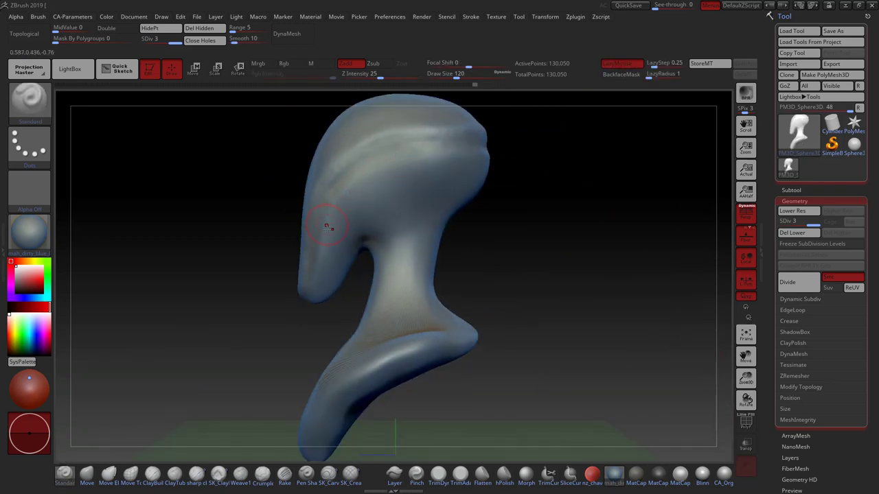
mouse_move(474, 226)
left_mouse_down()
mouse_move(512, 232)
mouse_move(525, 166)
mouse_move(508, 227)
mouse_move(511, 207)
mouse_move(549, 247)
left_mouse_up()
left_click_drag(746, 378, 746, 364)
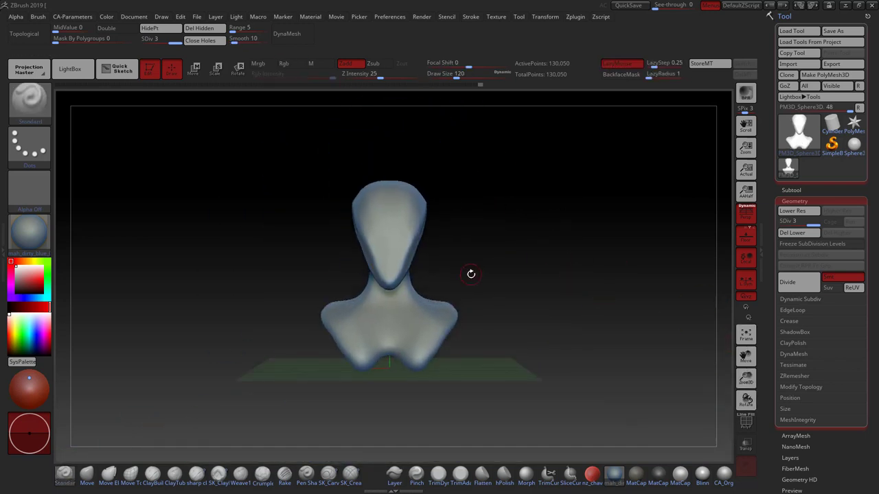
left_click_drag(471, 274, 447, 255)
Mask a band across the head with the MaskLasso brush.
left_click(29, 99, "ctrl")
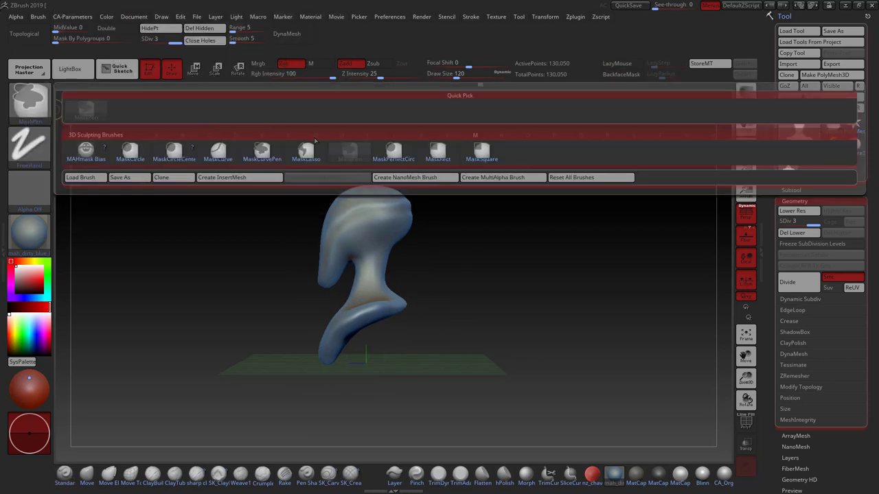
left_click(306, 152)
left_click_drag(384, 210, 371, 206, "ctrl")
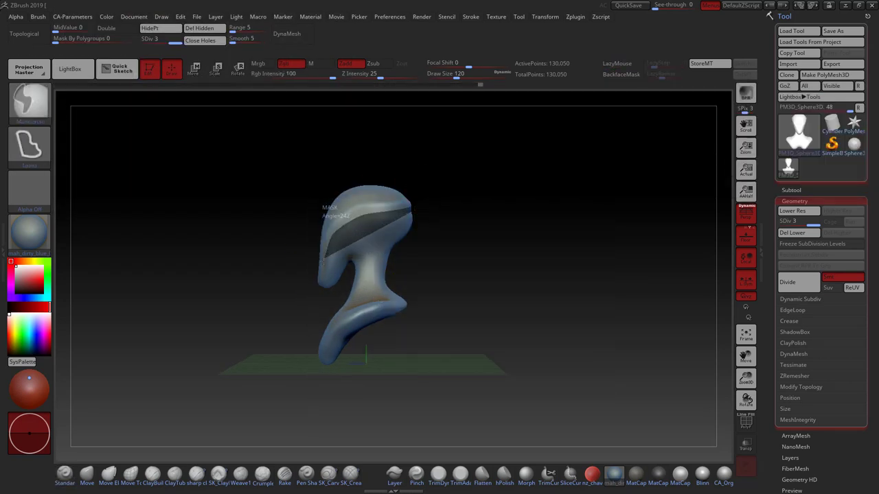
mouse_move(451, 194)
left_mouse_down("shift")
mouse_move(520, 249)
mouse_move(481, 251)
left_mouse_up("shift")
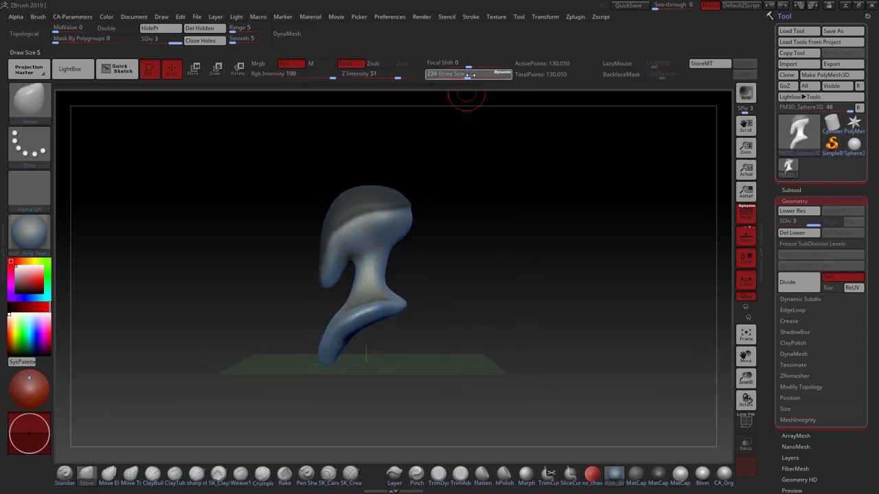
Pull the head backward with the Move brush at draw size 714, then show Deformation.
left_click_drag(465, 94, 428, 240, "shift")
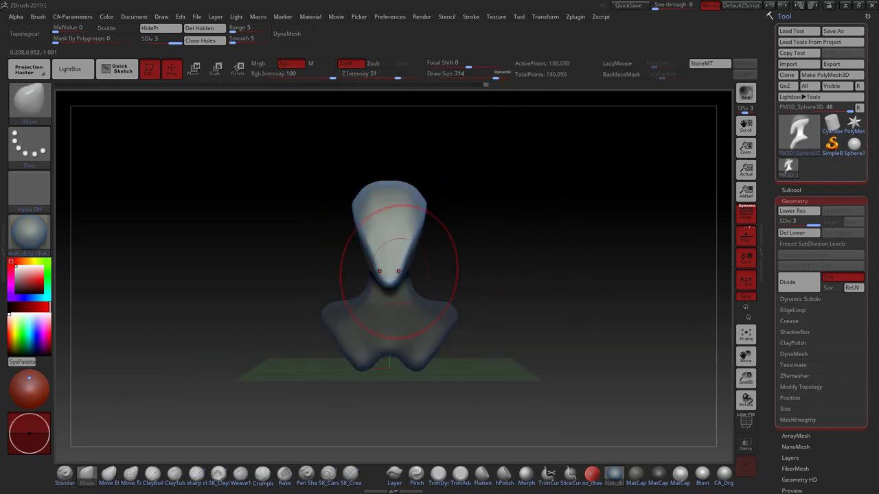
mouse_move(378, 274)
left_mouse_down()
mouse_move(421, 254)
mouse_move(437, 234)
left_mouse_up()
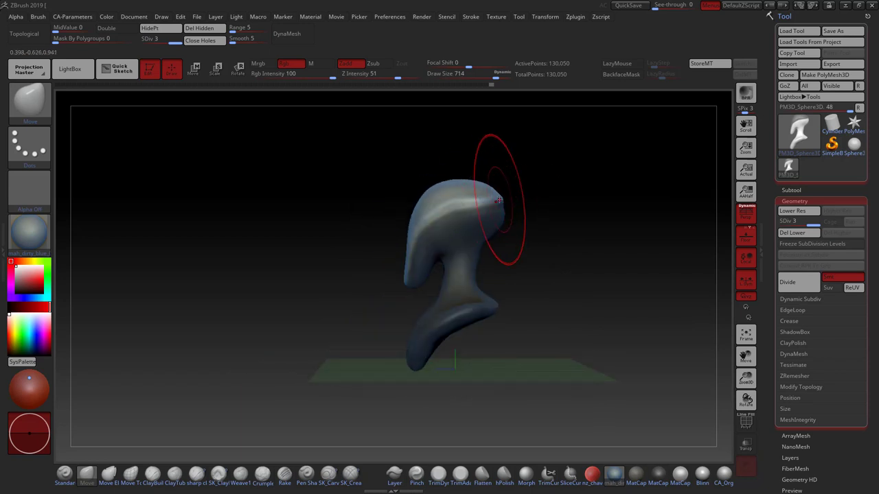
left_click_drag(501, 197, 451, 177)
mouse_move(353, 215)
left_mouse_down()
mouse_move(540, 261)
mouse_move(604, 268)
left_mouse_up()
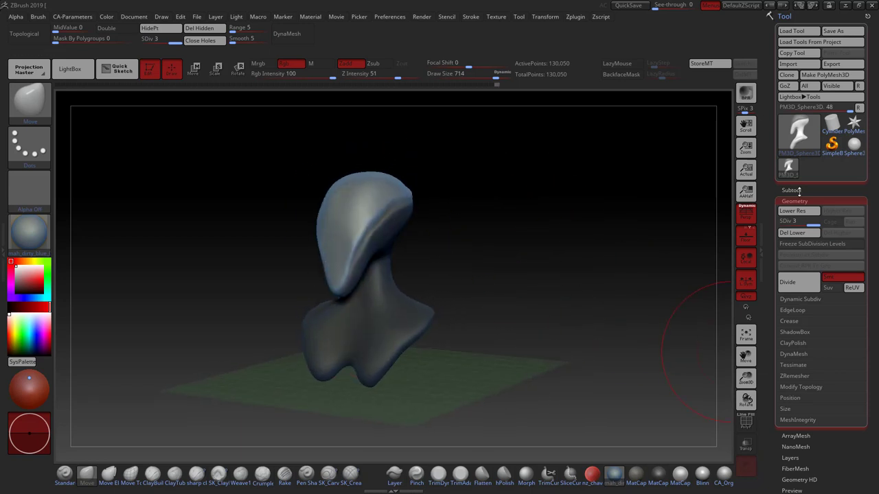
left_click(794, 201)
left_click(794, 289)
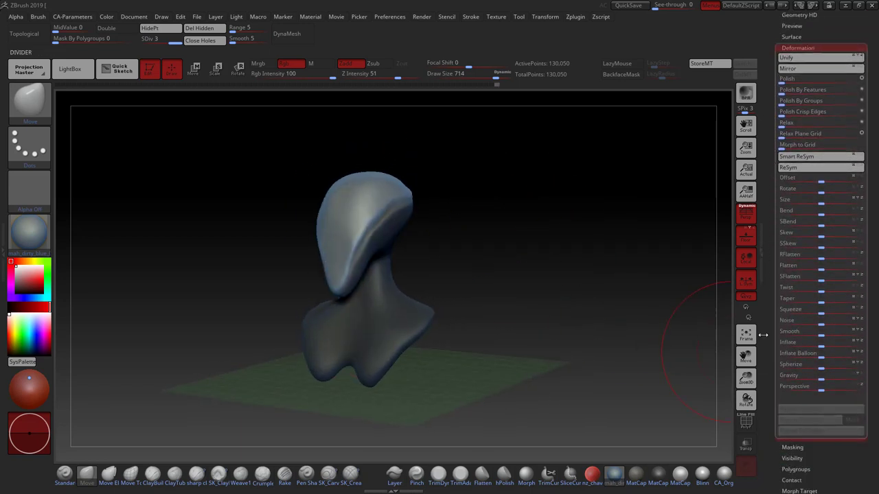
Apply ReSym and adjust the Offset and Size sliders to make the head symmetric and wider.
scroll(772, 306, "up", 2)
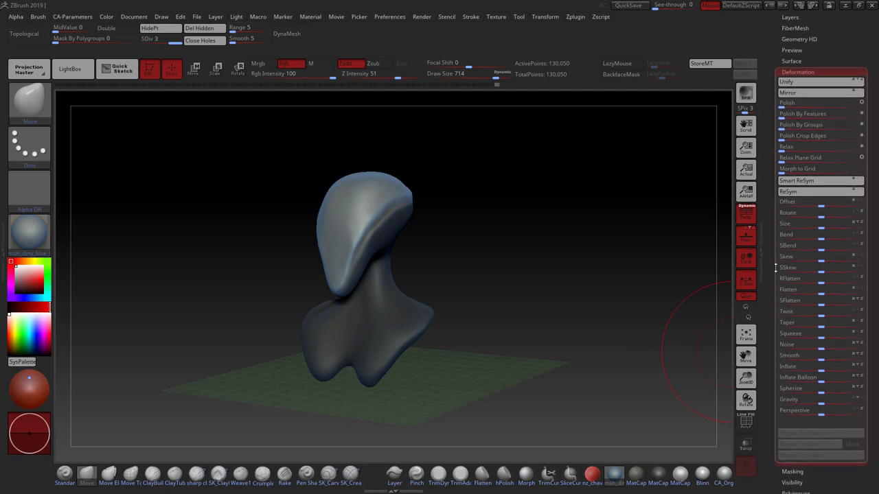
left_click(806, 202)
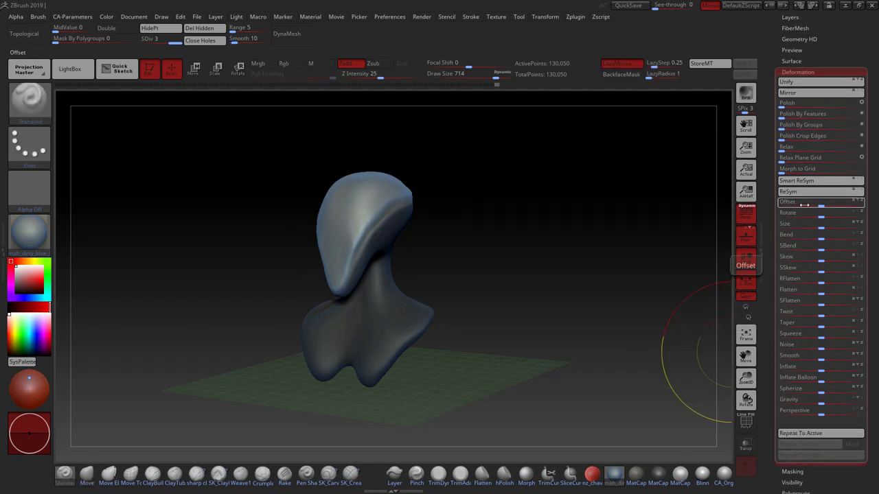
left_click(788, 191)
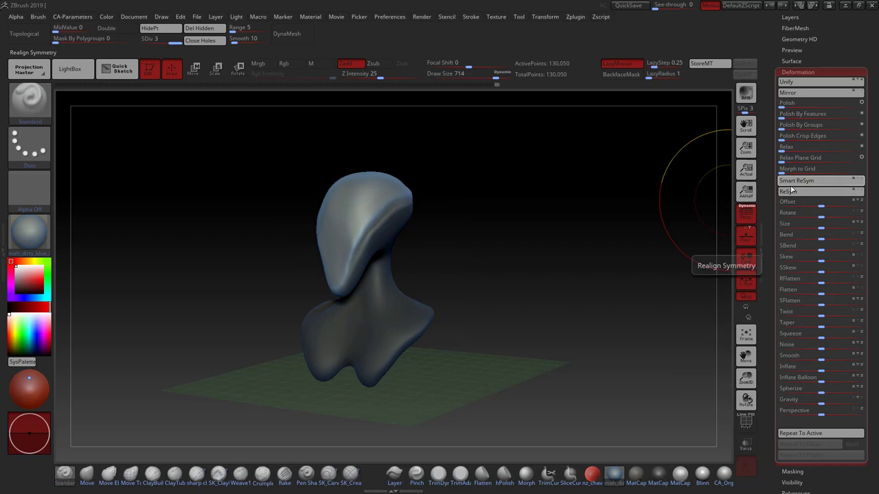
left_click_drag(806, 202, 812, 202)
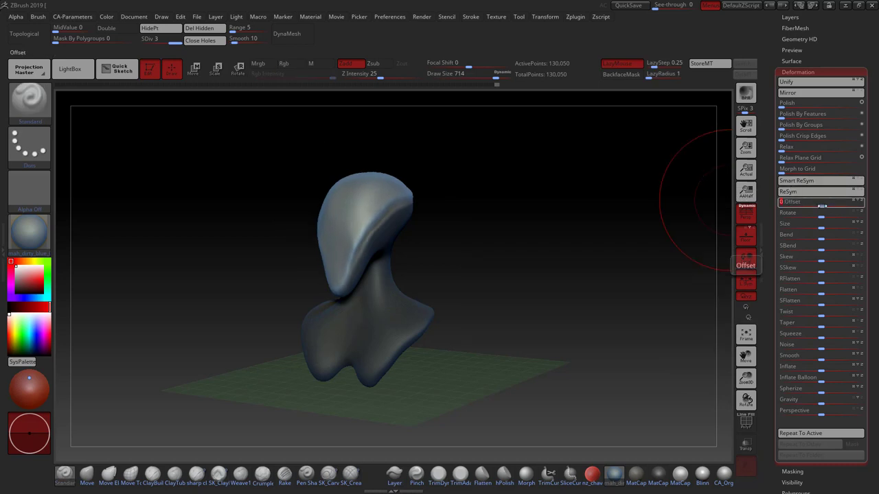
left_click_drag(716, 202, 554, 222, "shift")
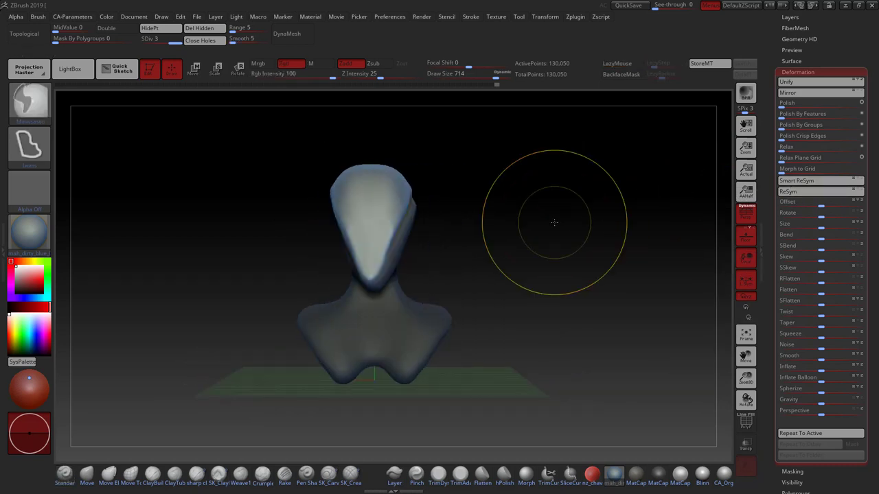
left_click_drag(820, 202, 825, 202)
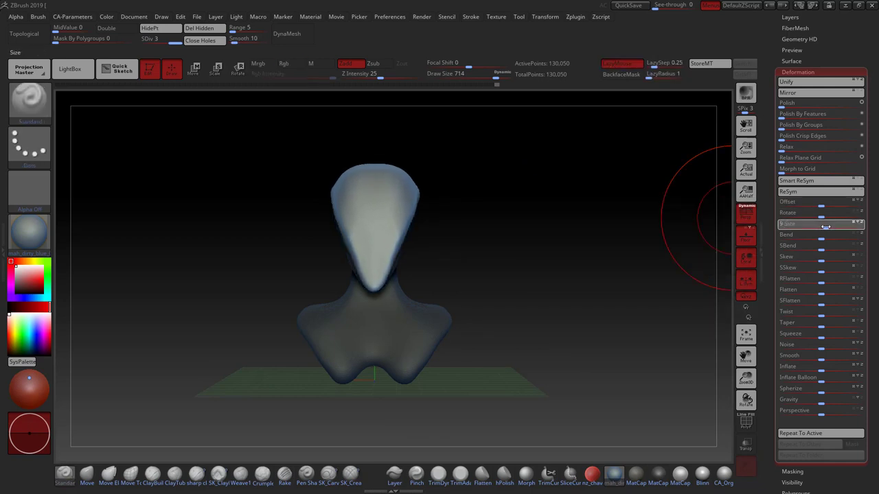
left_click_drag(539, 240, 608, 254)
Switch to the Move brush and rotate the bust to a straight front view.
left_click(803, 73)
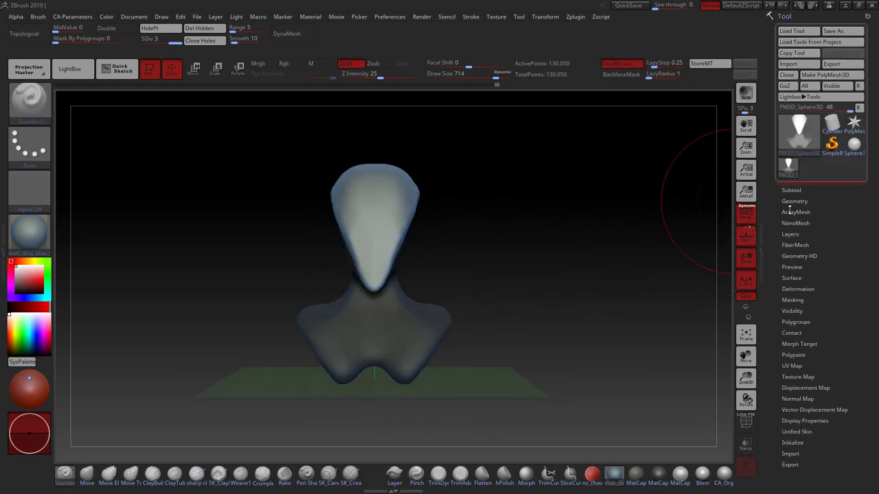
left_click(794, 200)
left_click_drag(608, 199, 533, 245)
left_click(106, 474)
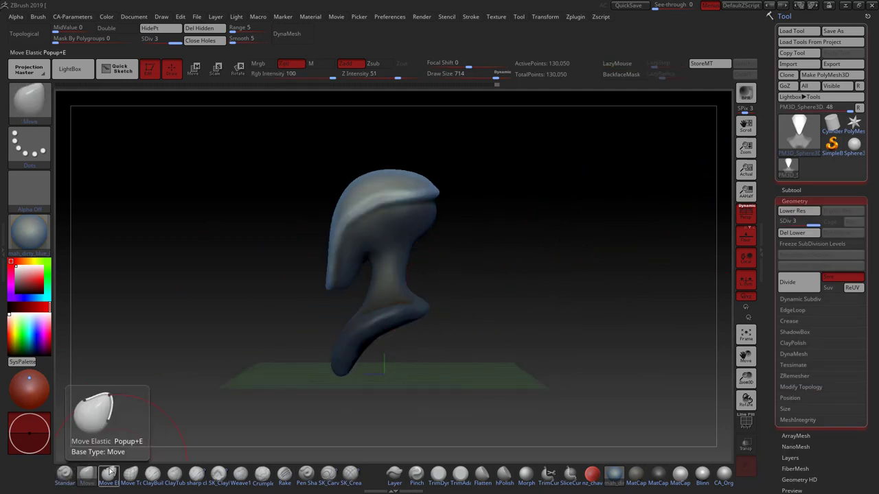
left_click_drag(618, 288, 451, 251)
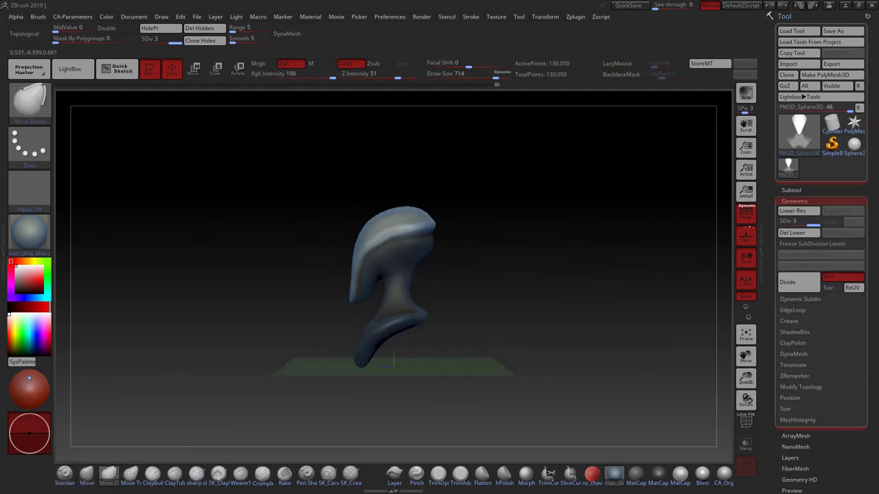
key("b")
key("m")
key("v")
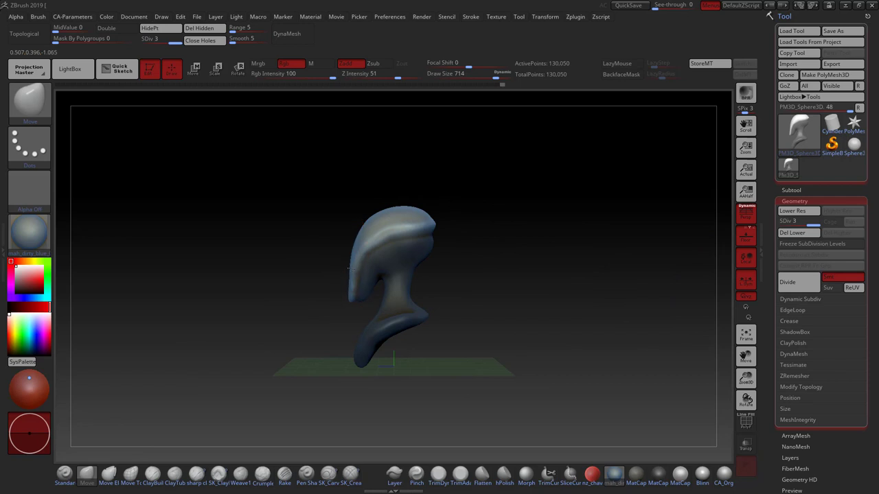
mouse_move(460, 200)
left_mouse_down()
mouse_move(535, 240)
mouse_move(512, 280)
mouse_move(697, 275)
left_mouse_up()
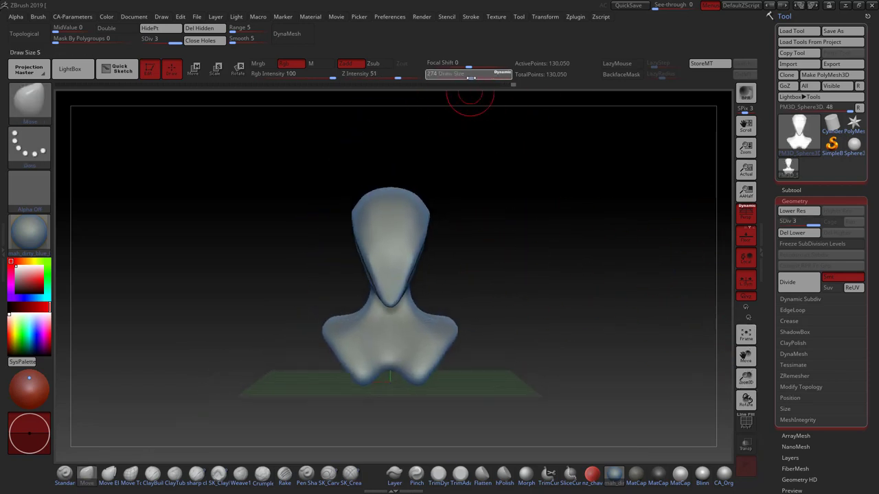
Save the bust as the PM3D_Sphere3D ZTool file.
left_click(799, 202)
left_click(797, 288)
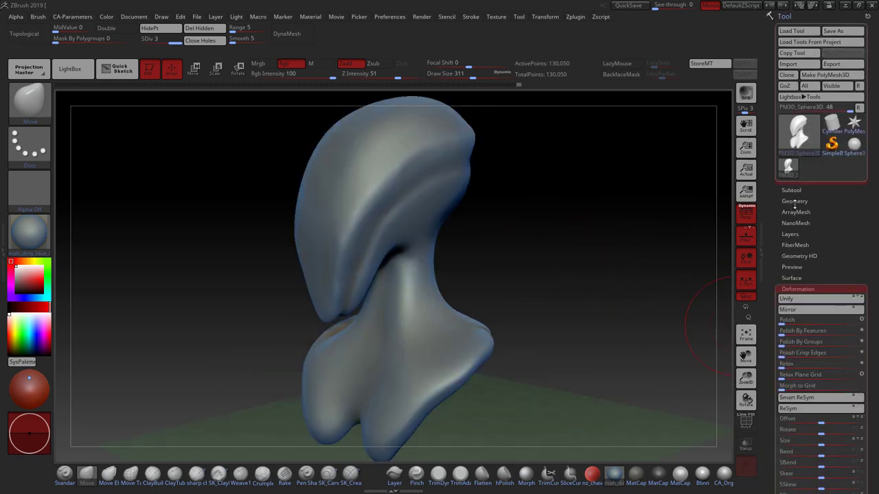
left_click(832, 31)
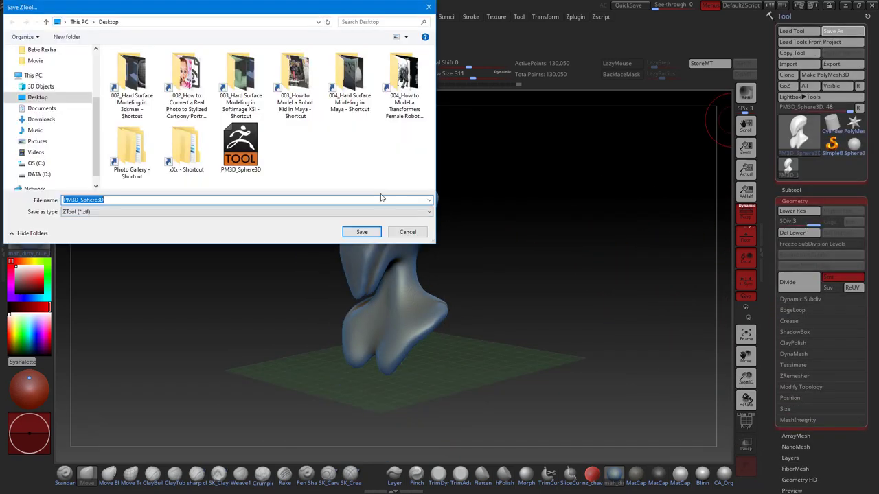
key("Return")
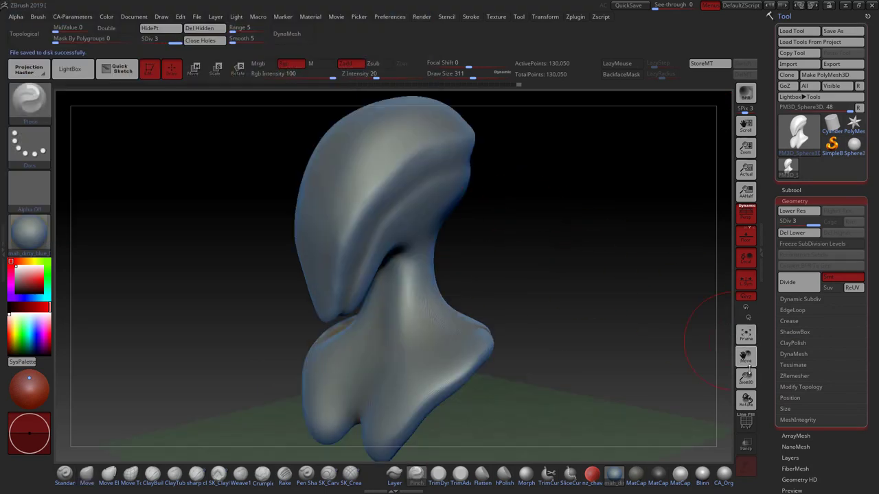
mouse_move(500, 224)
left_mouse_down()
mouse_move(453, 205)
mouse_move(355, 191)
left_mouse_up()
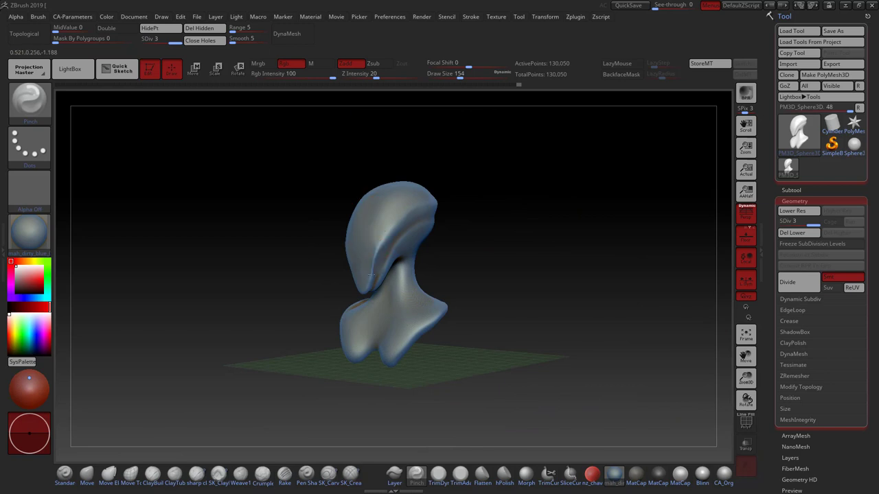
Set brush intensity to 15 and sculpt the head while orbiting around the bust.
mouse_move(370, 275)
left_mouse_down()
mouse_move(537, 203)
mouse_move(466, 163)
left_mouse_up()
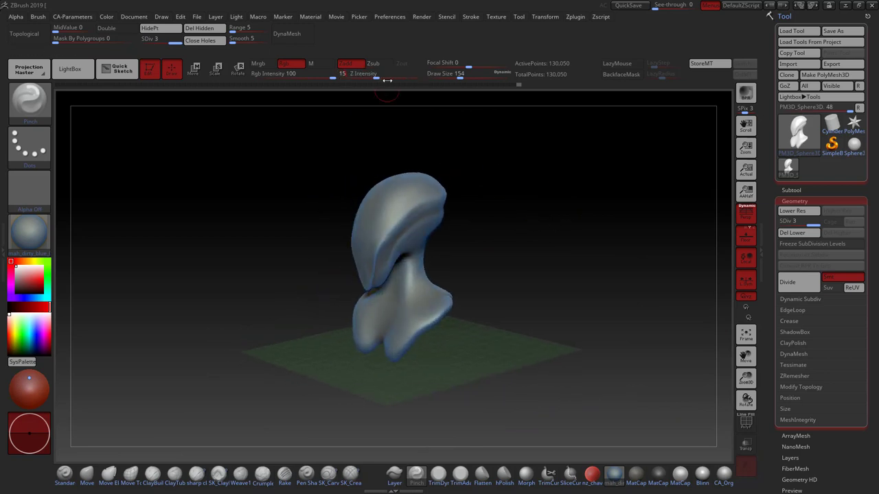
left_click_drag(504, 134, 392, 230)
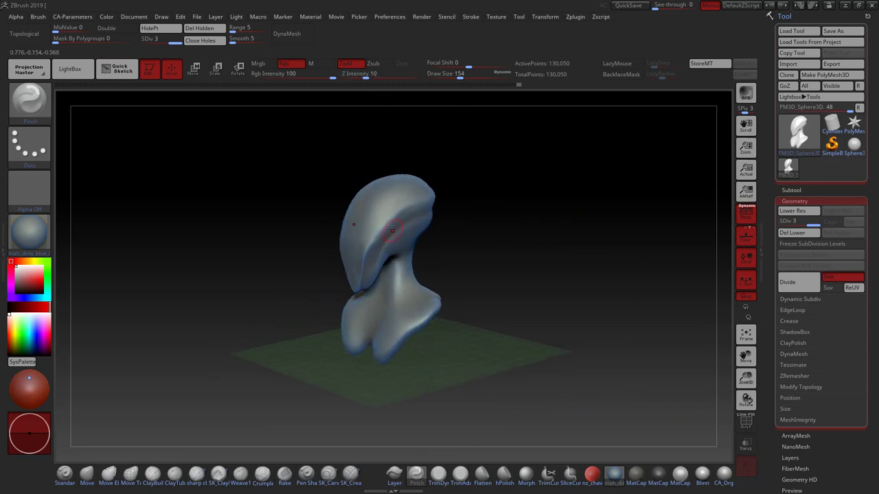
left_click_drag(453, 165, 384, 137)
left_click_drag(365, 77, 372, 77)
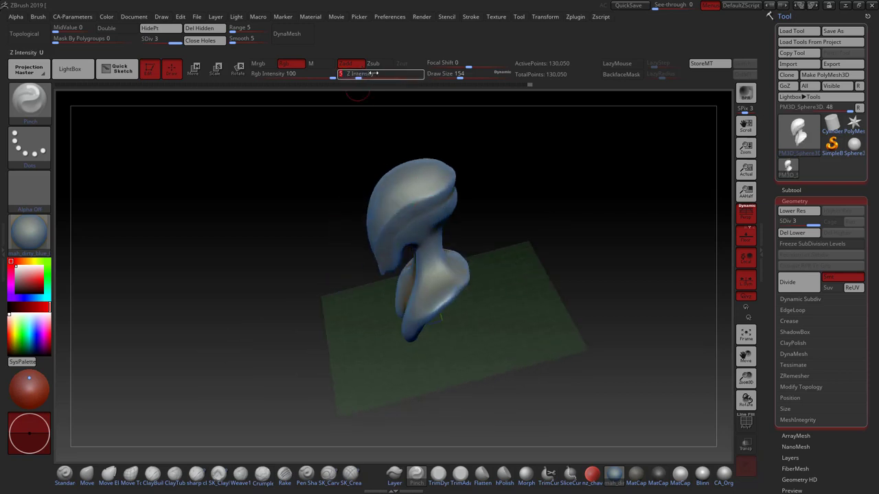
mouse_move(522, 160)
left_mouse_down()
mouse_move(435, 194)
mouse_move(486, 148)
mouse_move(441, 182)
mouse_move(549, 153)
mouse_move(478, 180)
mouse_move(548, 198)
left_mouse_up()
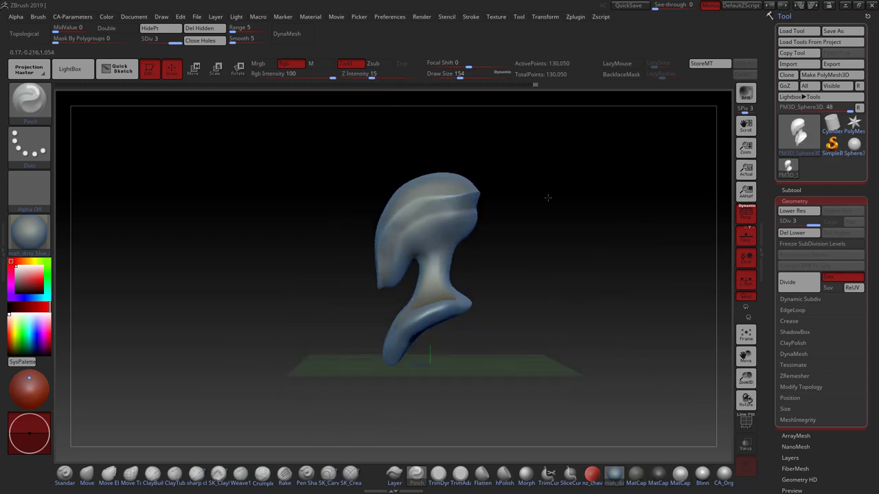
mouse_move(392, 218)
left_mouse_down()
mouse_move(452, 227)
mouse_move(514, 250)
left_mouse_up()
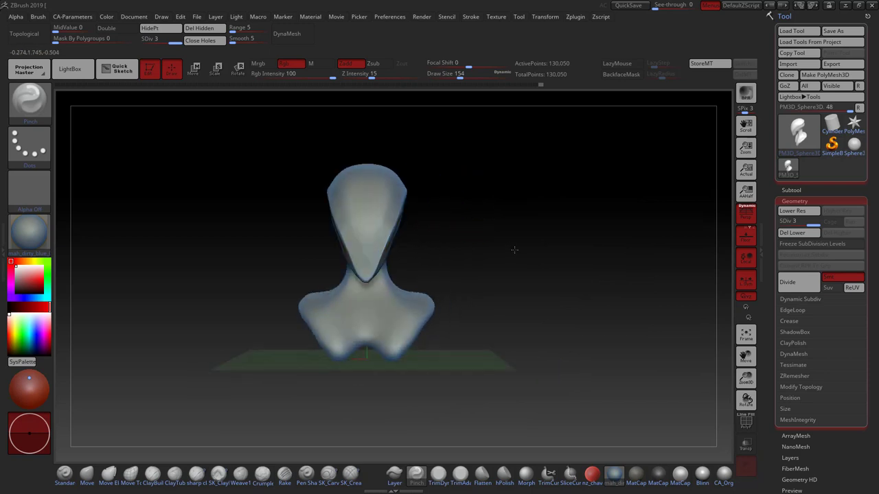
mouse_move(484, 190)
left_mouse_down()
mouse_move(503, 206)
mouse_move(455, 213)
mouse_move(579, 182)
left_mouse_up()
Alternate the Move and Pinch brushes to push the head and shoulder surfaces into crisper shapes.
key("b")
key("m")
key("v")
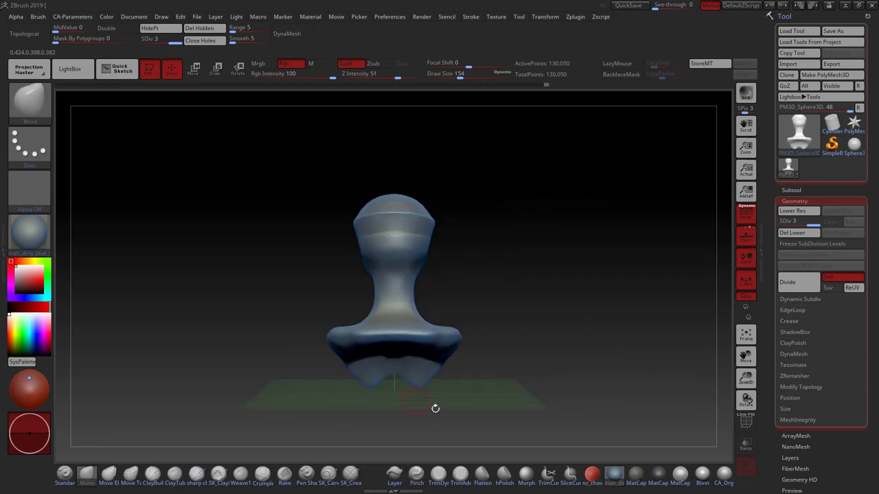
key("b")
key("p")
key("i")
mouse_move(518, 222)
left_mouse_down()
mouse_move(490, 255)
mouse_move(500, 260)
mouse_move(376, 271)
mouse_move(349, 261)
mouse_move(464, 217)
mouse_move(436, 243)
left_mouse_up()
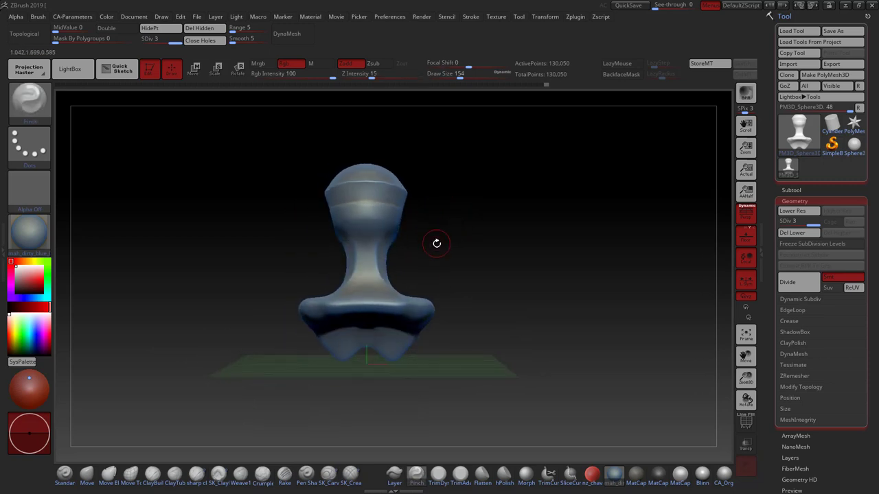
left_click(87, 473)
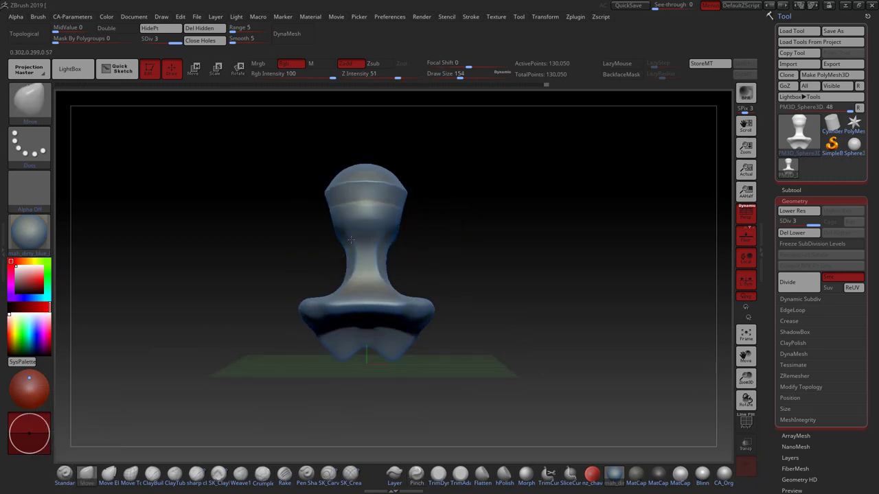
mouse_move(348, 238)
left_mouse_down()
mouse_move(460, 249)
mouse_move(473, 219)
mouse_move(372, 226)
left_mouse_up()
key("b")
key("p")
key("i")
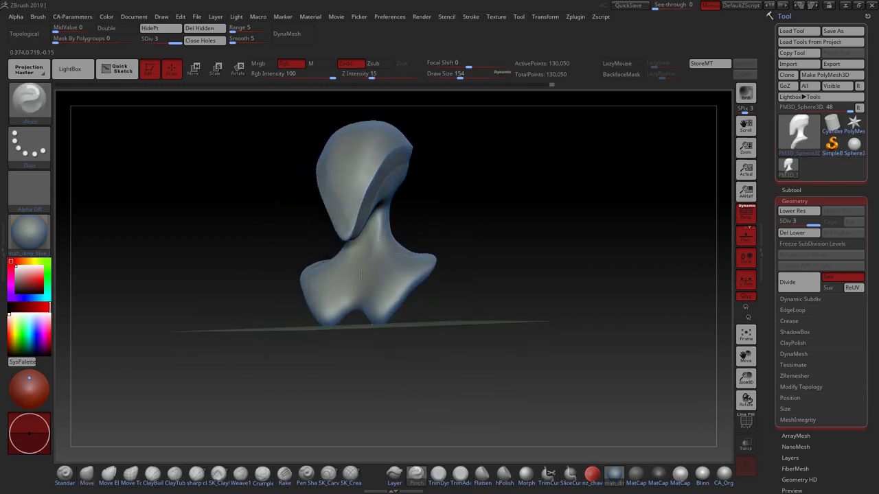
Frame the bust and sharpen the crease where the pointed chin meets the neck.
left_click_drag(360, 275, 412, 226)
key("f")
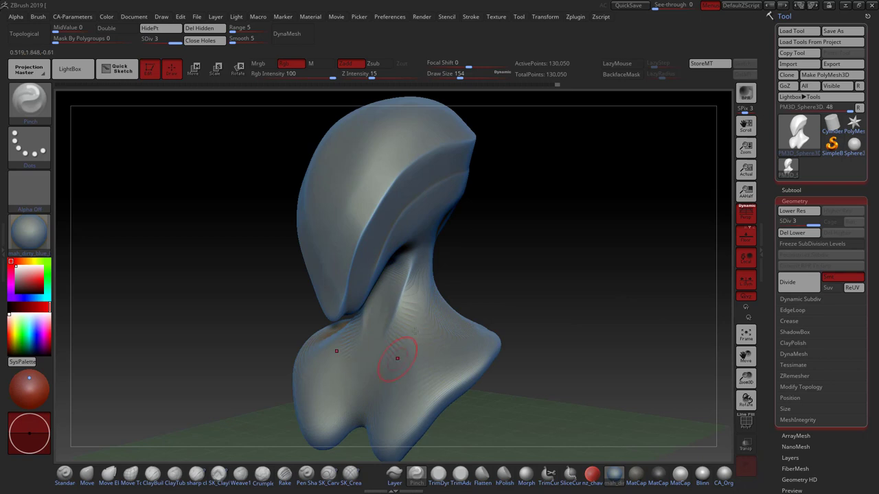
mouse_move(397, 357)
left_mouse_down()
mouse_move(422, 274)
mouse_move(549, 229)
mouse_move(720, 336)
mouse_move(543, 276)
mouse_move(481, 309)
left_mouse_up()
mouse_move(431, 328)
left_mouse_down()
mouse_move(378, 373)
mouse_move(720, 304)
mouse_move(437, 329)
left_mouse_up()
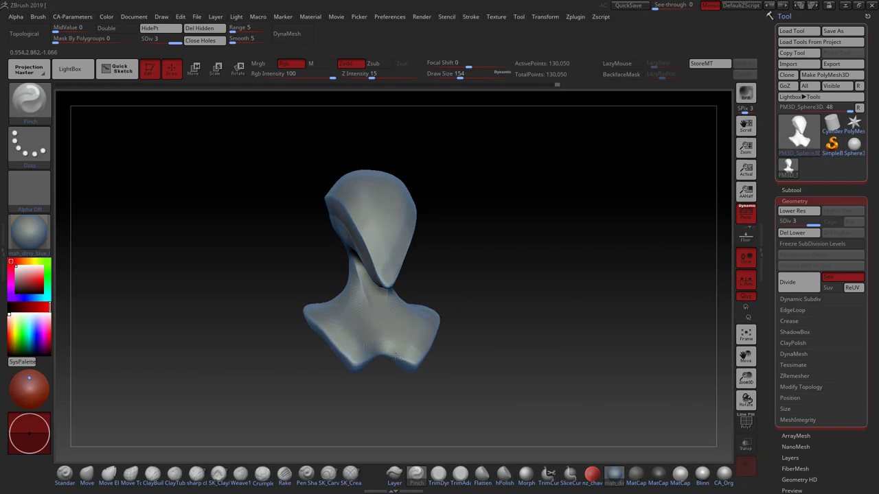
mouse_move(394, 357)
left_mouse_down()
mouse_move(436, 354)
mouse_move(417, 278)
mouse_move(501, 315)
mouse_move(477, 311)
left_mouse_up()
mouse_move(510, 261)
left_mouse_down()
mouse_move(557, 229)
mouse_move(431, 326)
left_mouse_up()
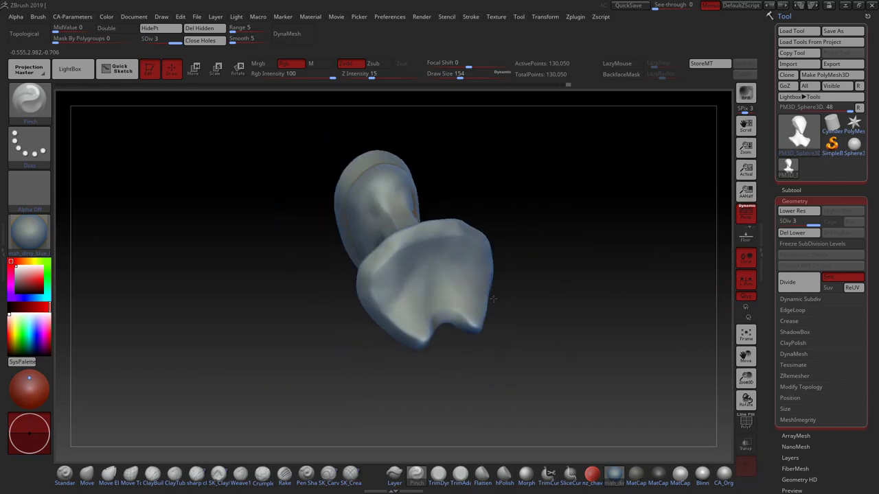
mouse_move(587, 214)
left_mouse_down()
mouse_move(431, 267)
mouse_move(618, 241)
mouse_move(604, 301)
mouse_move(569, 308)
left_mouse_up()
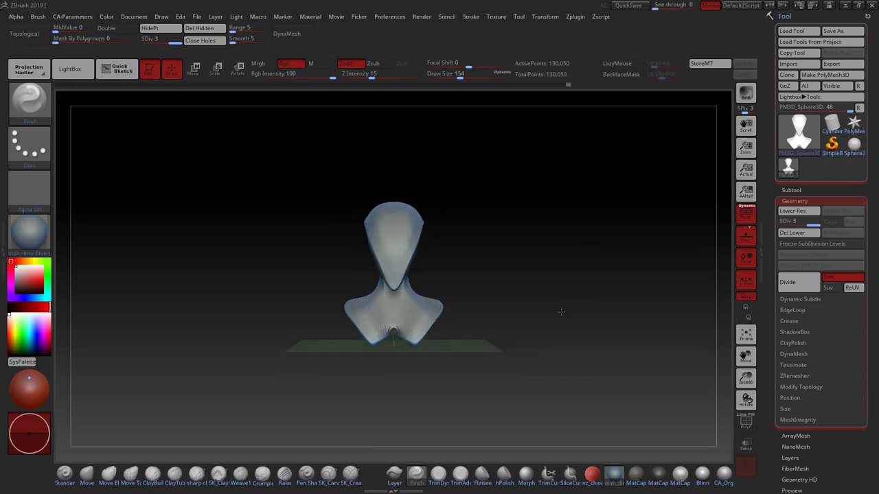
Step the bust down to SDiv 3 in Tool > Geometry and press Del Higher to remove the upper levels.
left_click(794, 201)
left_click(791, 277)
left_click(794, 200)
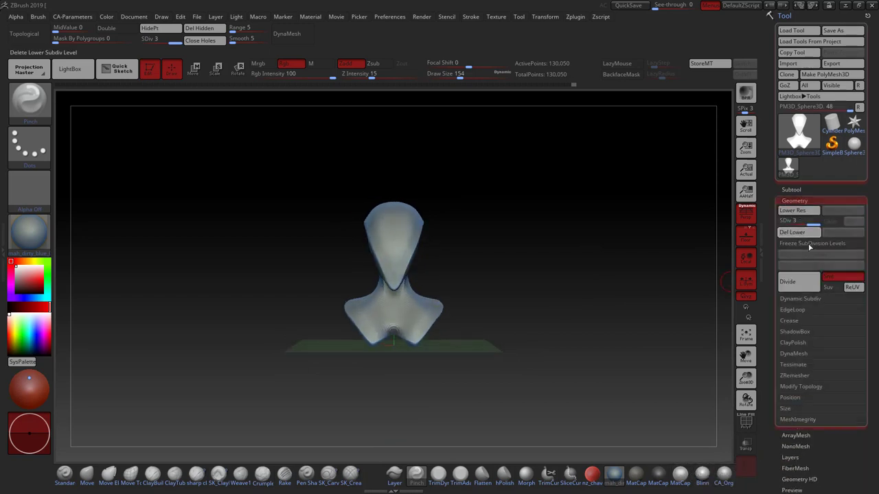
left_click_drag(750, 340, 696, 353)
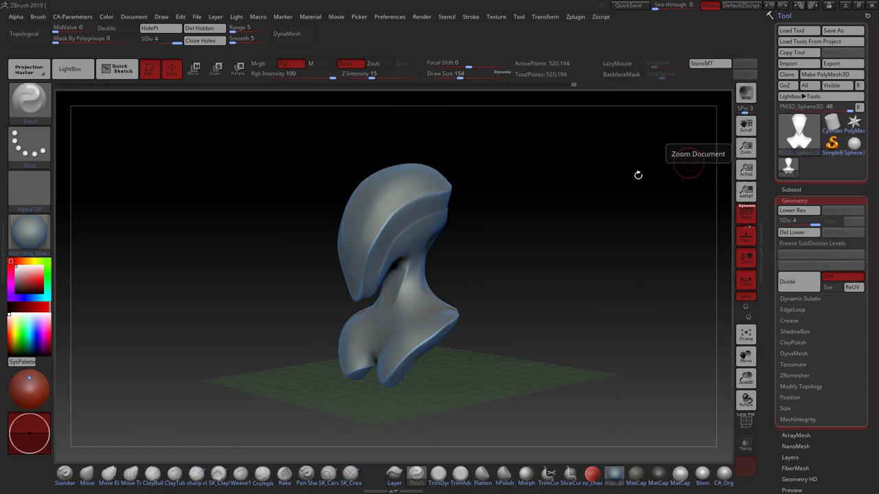
left_click(799, 210)
mouse_move(638, 274)
left_mouse_down()
mouse_move(549, 255)
mouse_move(592, 290)
mouse_move(521, 261)
left_mouse_up()
key("shift+f")
key("shift+f")
left_click(837, 232)
Confirm overwriting PM3D_Sphere3D.ZTL on disk.
left_click(844, 33)
key("Return")
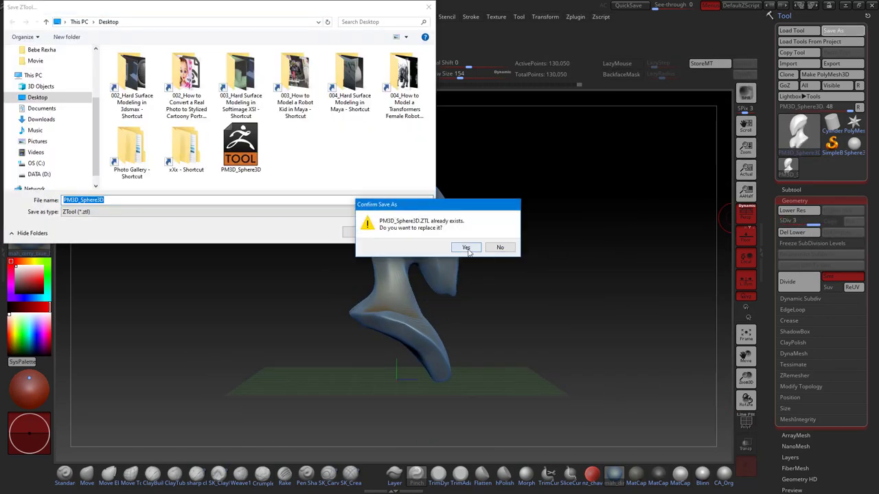
left_click(465, 247)
Smooth the bust's forms at low resolution with the Standard brush.
left_click(64, 473)
mouse_move(563, 288)
left_mouse_down()
mouse_move(598, 257)
mouse_move(385, 239)
mouse_move(569, 186)
mouse_move(596, 190)
mouse_move(556, 195)
left_mouse_up()
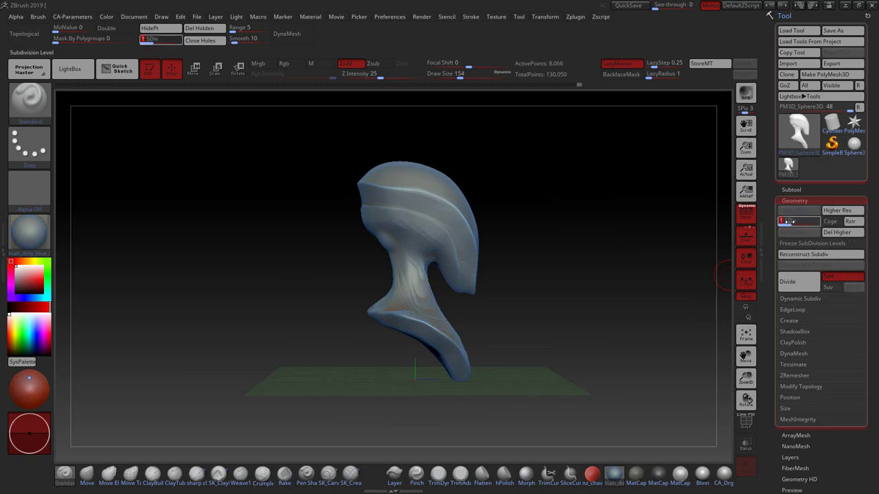
mouse_move(723, 274)
left_mouse_down()
mouse_move(584, 224)
mouse_move(413, 257)
mouse_move(439, 258)
mouse_move(519, 222)
mouse_move(418, 259)
mouse_move(501, 209)
left_mouse_up()
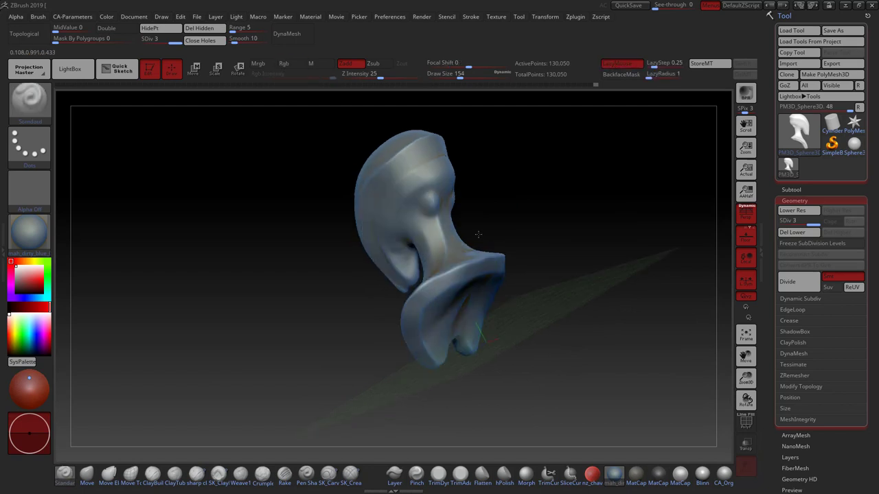
left_click(108, 473)
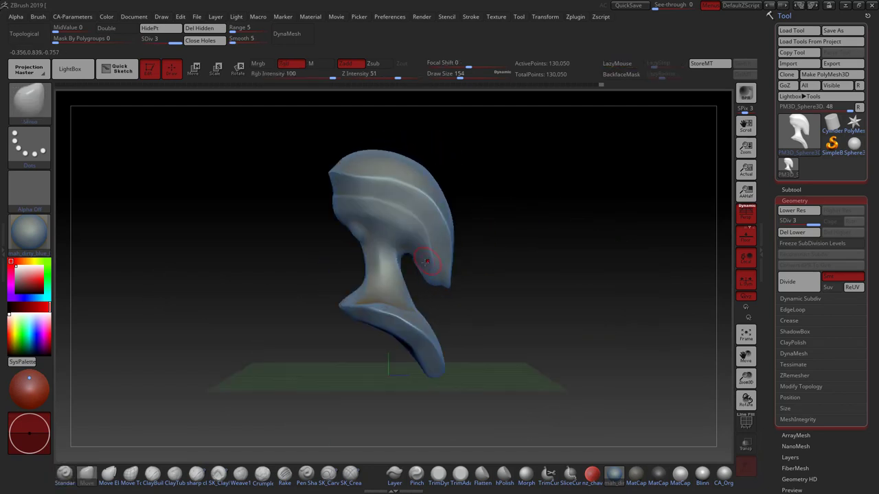
left_click_drag(618, 206, 707, 225, "shift")
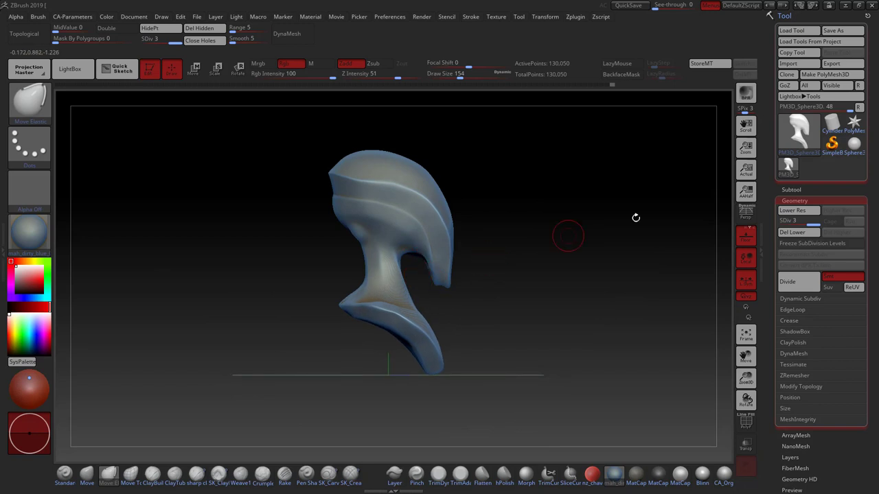
mouse_move(636, 218)
left_mouse_down()
mouse_move(427, 257)
mouse_move(447, 270)
left_mouse_up()
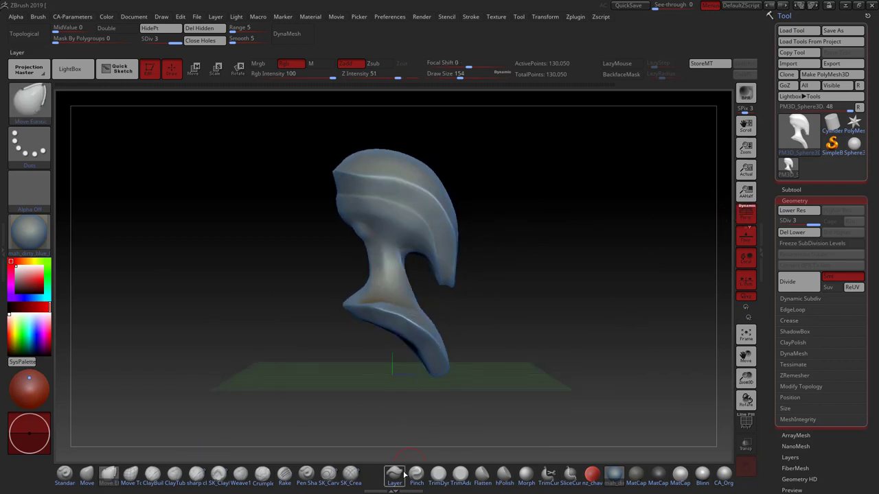
key("b")
key("p")
key("i")
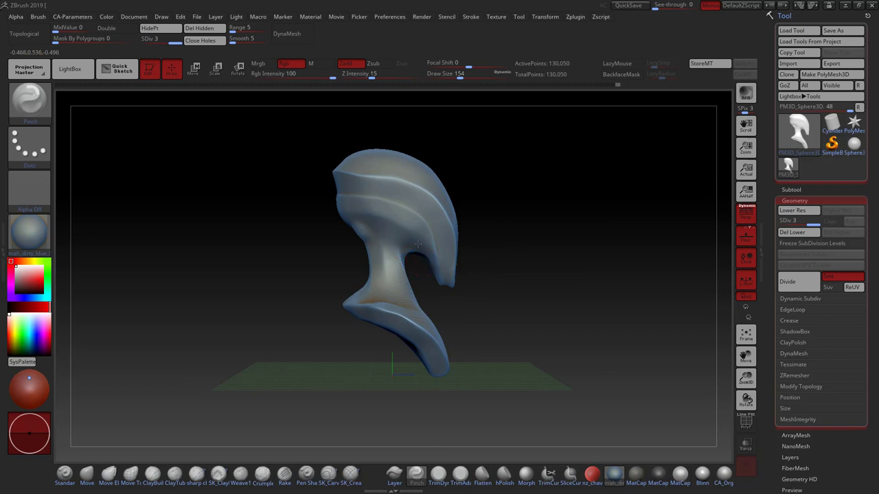
mouse_move(549, 247)
left_mouse_down()
mouse_move(643, 245)
mouse_move(549, 245)
left_mouse_up()
key("b")
key("m")
key("v")
left_click_drag(467, 103, 330, 200)
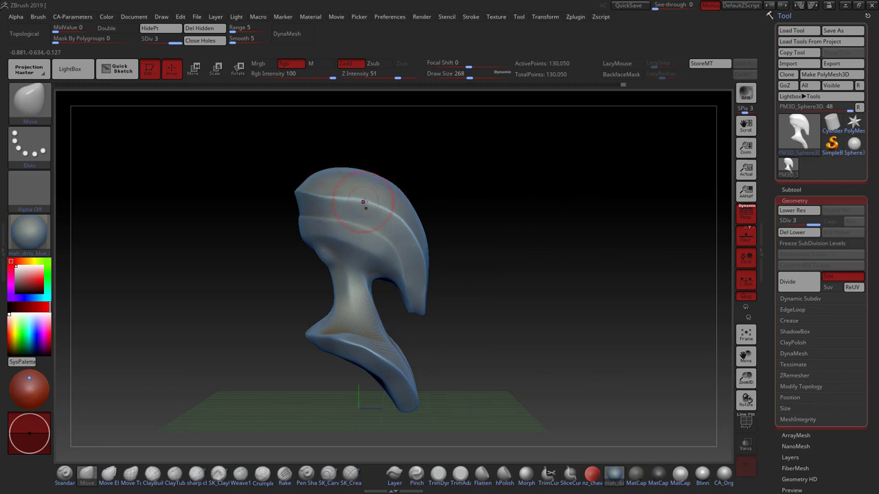
left_click_drag(392, 217, 391, 229)
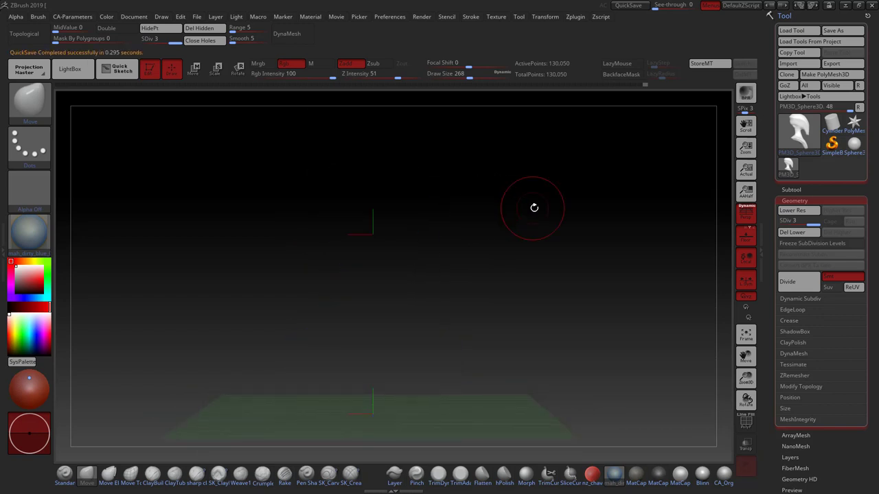
mouse_move(533, 203)
left_mouse_down()
mouse_move(309, 182)
mouse_move(282, 200)
mouse_move(403, 186)
left_mouse_up()
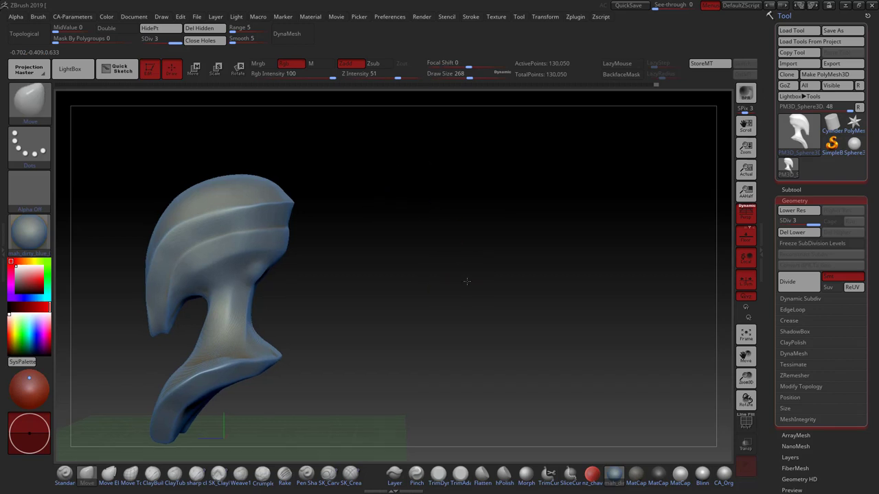
left_click_drag(464, 280, 480, 288)
mouse_move(746, 377)
left_mouse_down()
mouse_move(746, 364)
mouse_move(706, 334)
mouse_move(579, 304)
mouse_move(598, 310)
mouse_move(573, 339)
mouse_move(623, 317)
left_mouse_up()
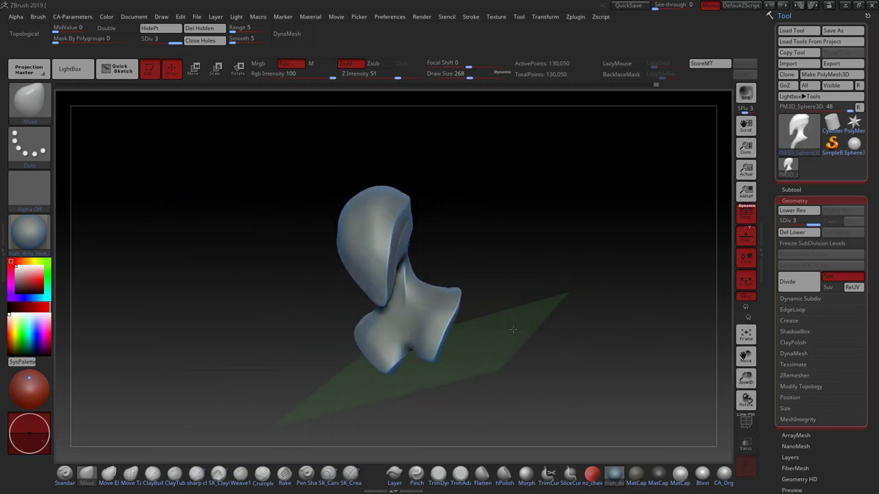
left_click(794, 200)
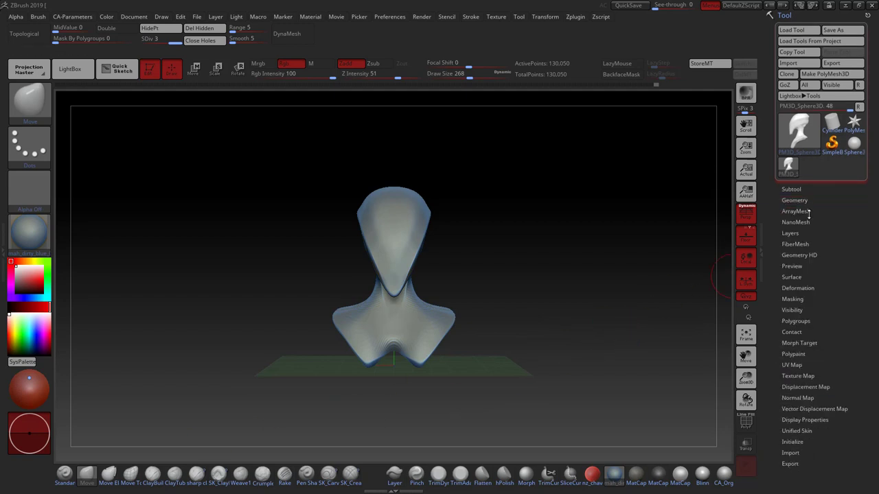
left_click(797, 288)
left_click(786, 298)
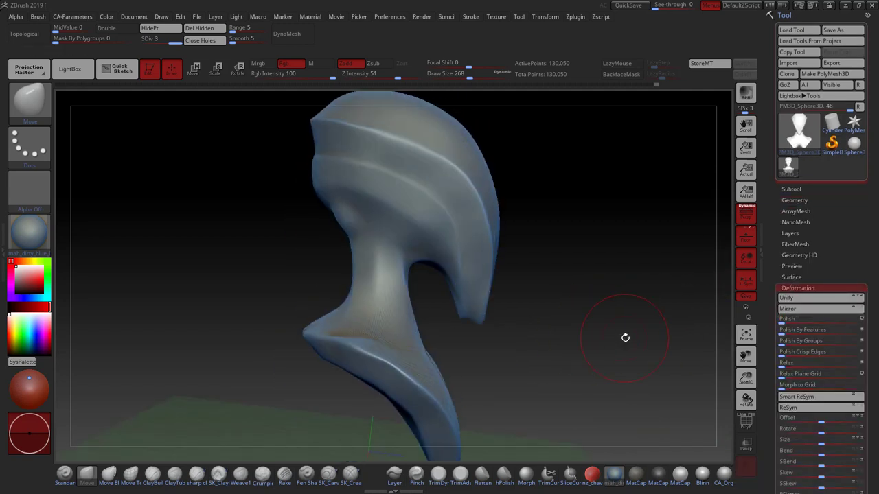
Fit the bust in view and save the sculpt with Ctrl+S.
left_click(746, 335)
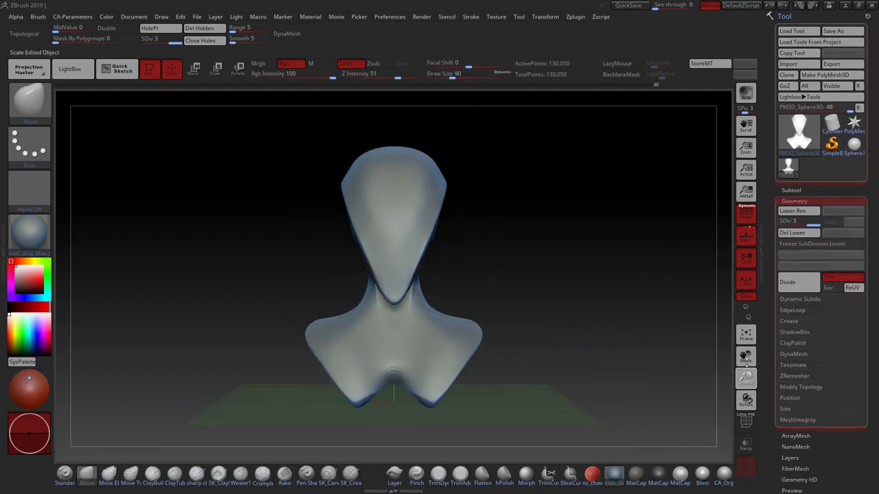
key("ctrl+s")
key("Return")
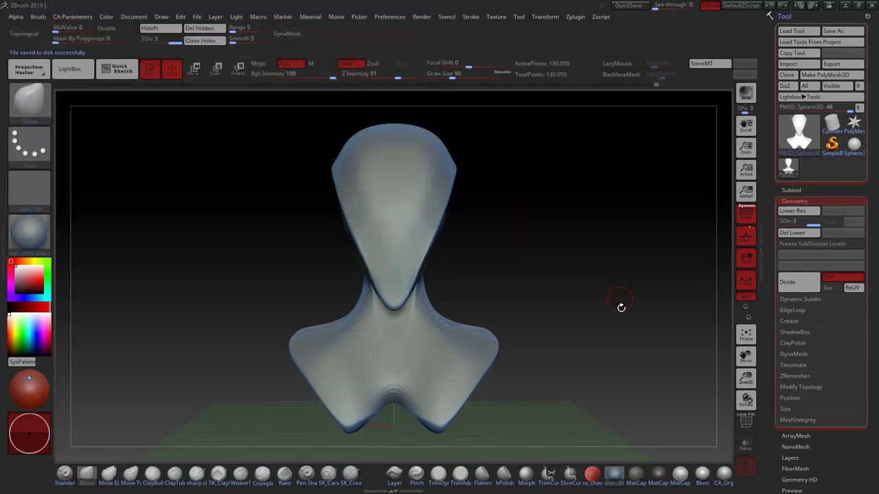
Step through the subdivision levels with polygon wireframe shown to inspect the mesh.
mouse_move(677, 355)
left_mouse_down()
mouse_move(516, 353)
mouse_move(620, 323)
left_mouse_up()
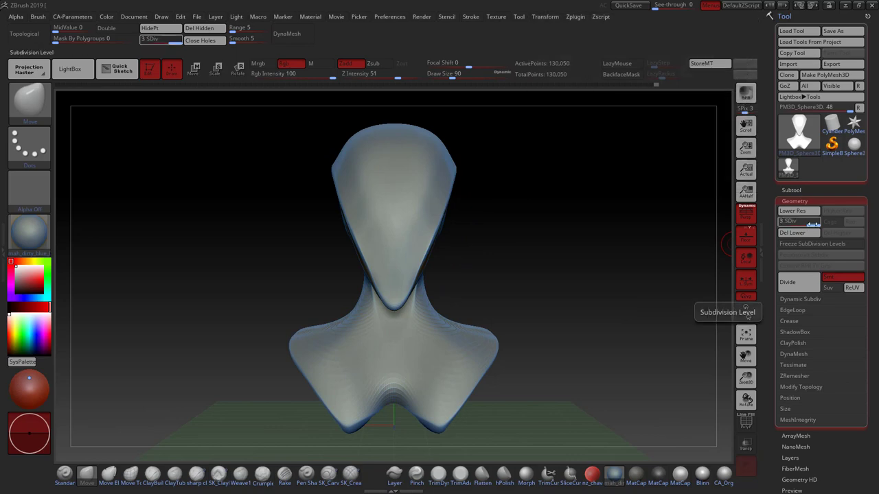
key("shift+d")
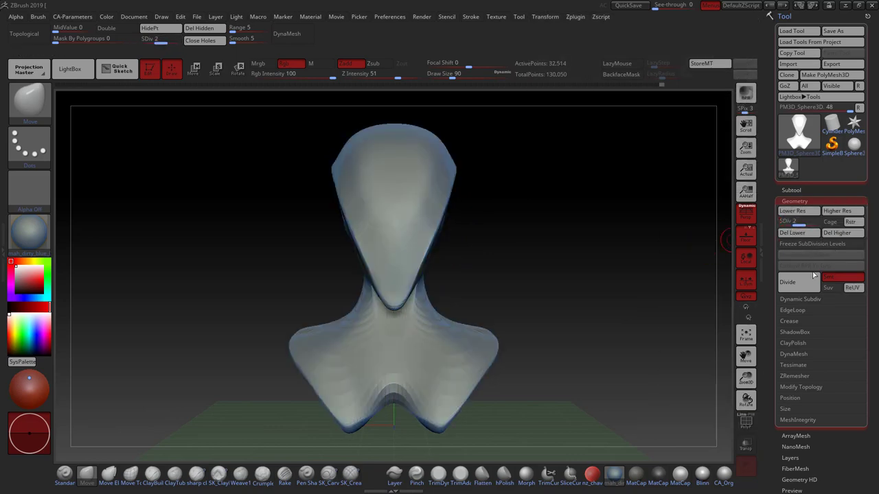
key("shift+d")
left_click(746, 420)
mouse_move(635, 337)
left_mouse_down()
mouse_move(581, 337)
mouse_move(604, 379)
left_mouse_up()
key("d")
mouse_move(604, 329)
left_mouse_down()
mouse_move(569, 318)
mouse_move(588, 327)
mouse_move(659, 330)
left_mouse_up()
key("d")
left_click(745, 421)
Drop the bust to SDiv 2 and export it as the OBJ file Base.obj.
key("shift+d")
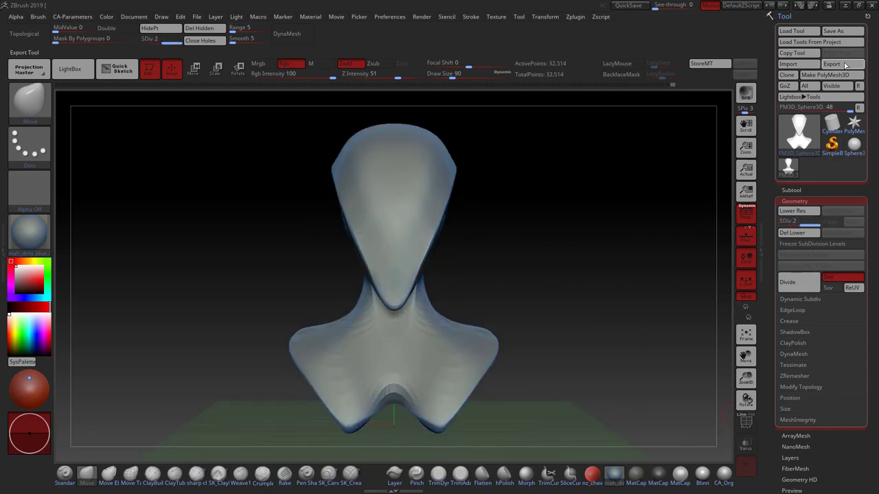
left_click(831, 64)
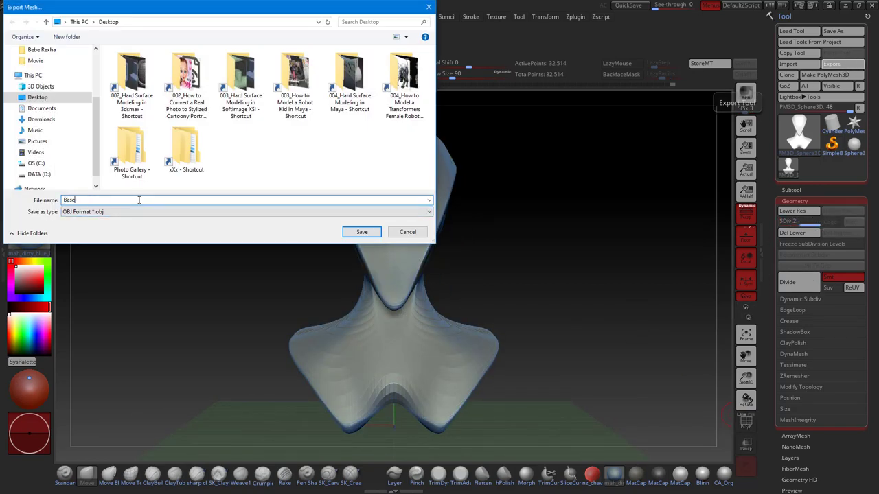
left_click(374, 232)
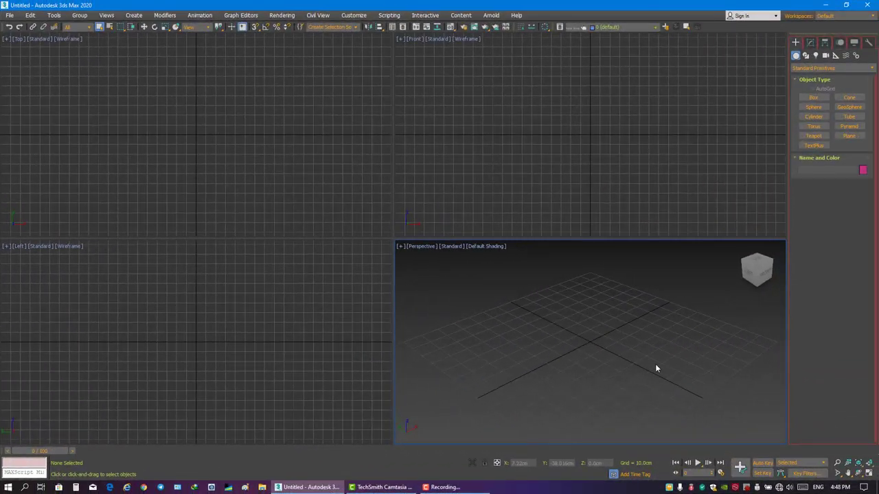
Import the Base Head OBJ from the 3D Art folder on the D: drive with default OBJ options.
left_click(9, 17)
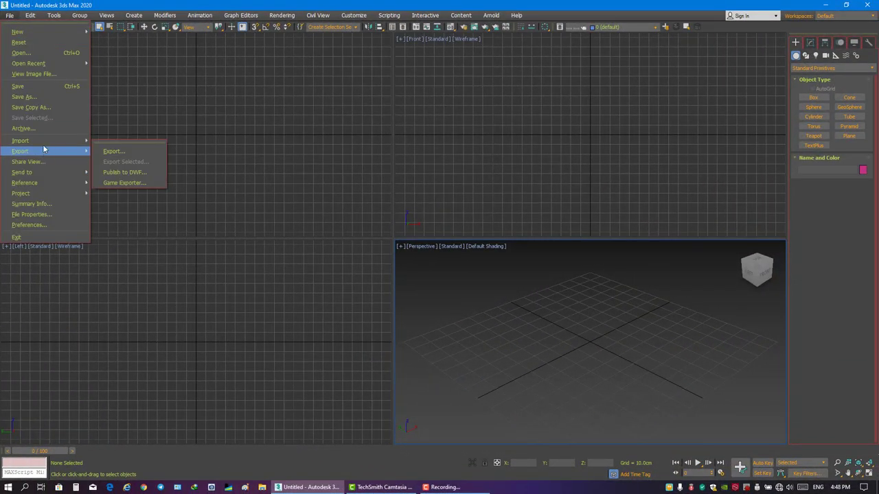
mouse_move(21, 141)
left_click(113, 141)
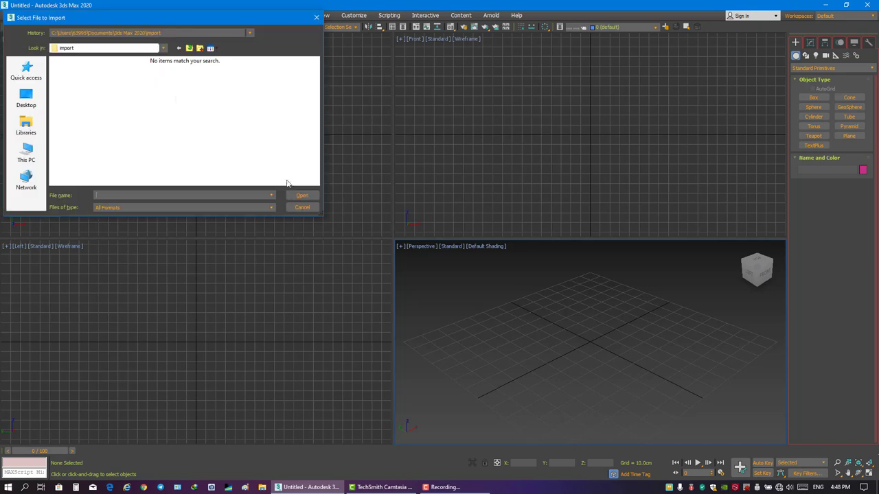
left_click(27, 153)
double_click(79, 148)
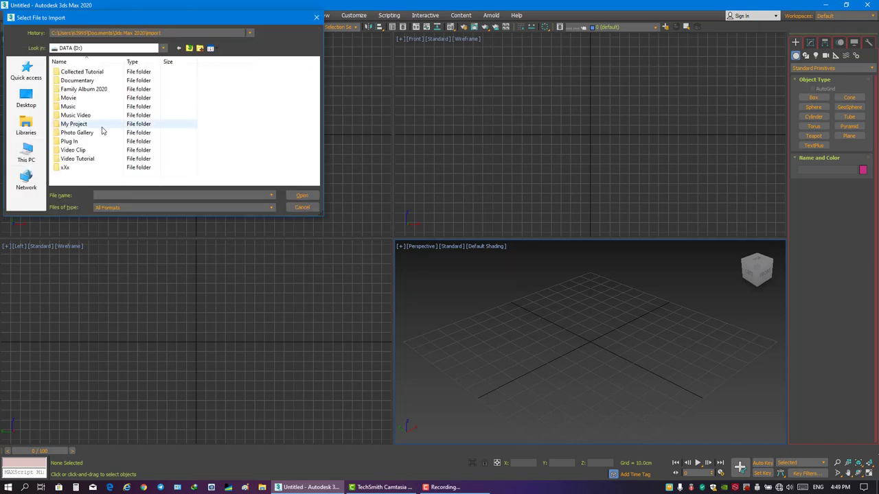
double_click(96, 133)
double_click(79, 80)
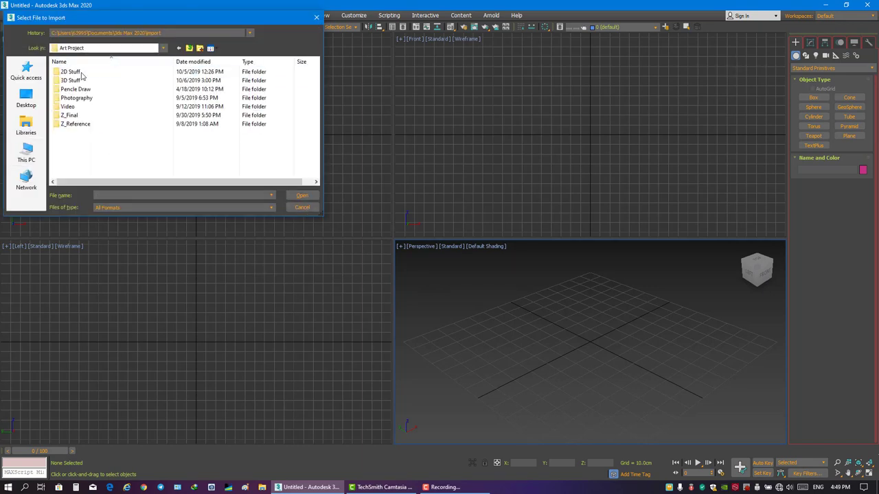
double_click(83, 77)
double_click(77, 106)
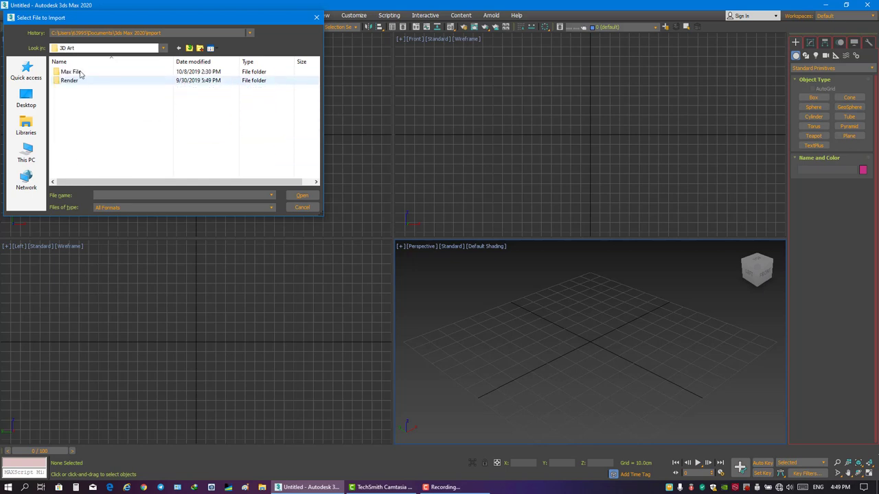
double_click(72, 72)
double_click(76, 71)
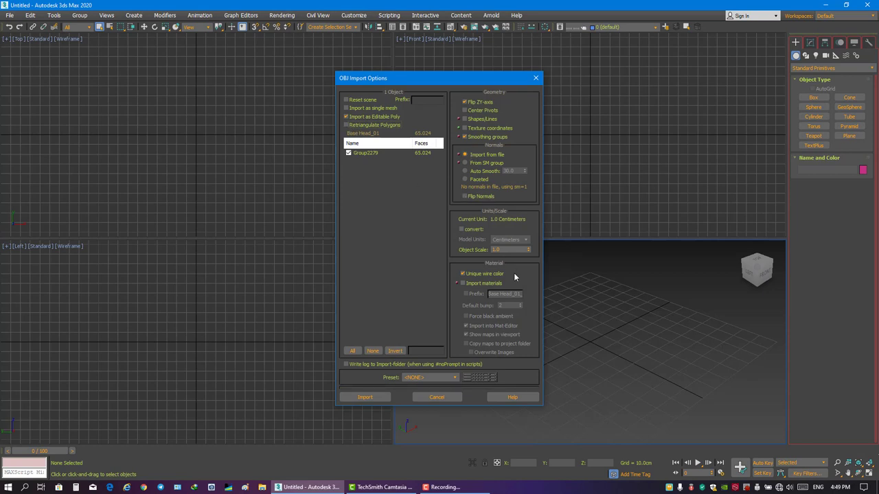
key("Return")
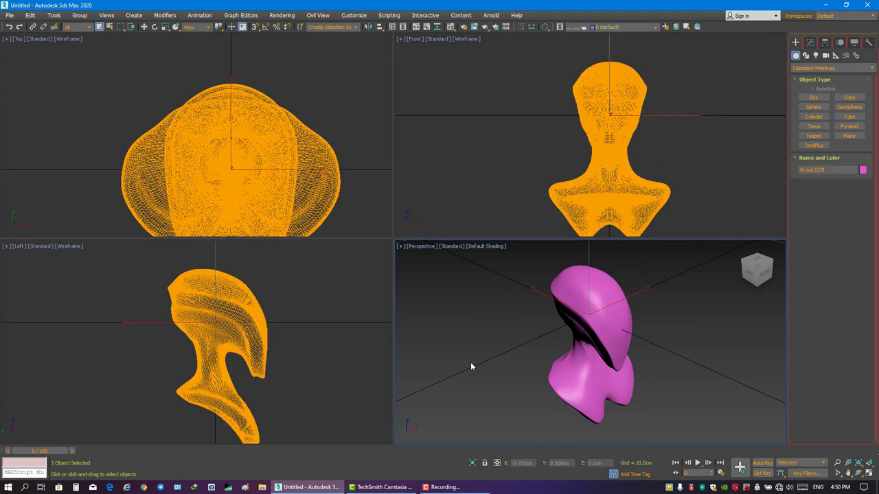
Select the imported bust, add an Edit Poly modifier, and select its whole element.
left_click(470, 367)
key("alt+w")
scroll(432, 315, "down", 5)
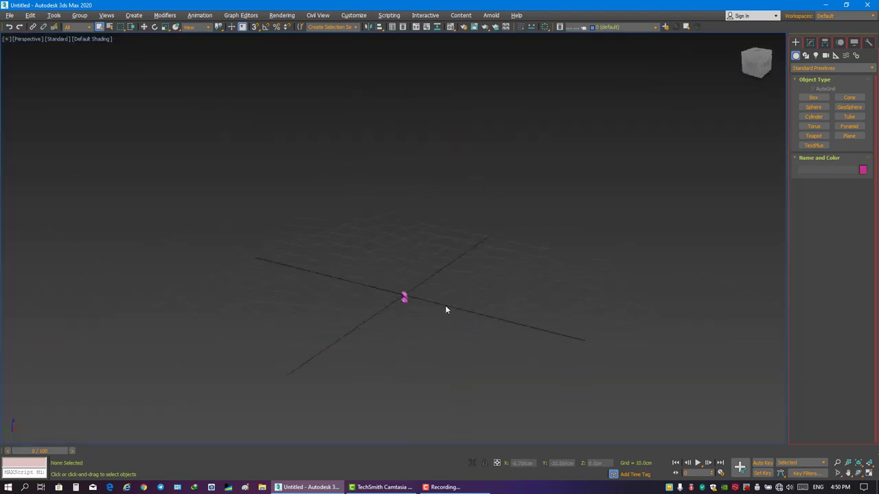
key("ctrl+a")
key("z")
left_click(810, 42)
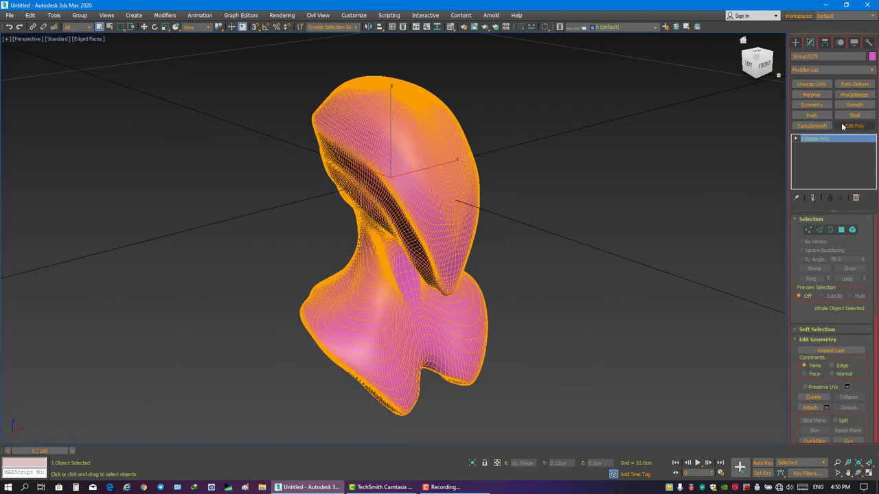
left_click(854, 125)
left_click(852, 239)
left_click(467, 188)
In the Front view, move the bust up so its base rests on the ground grid.
key("alt+w")
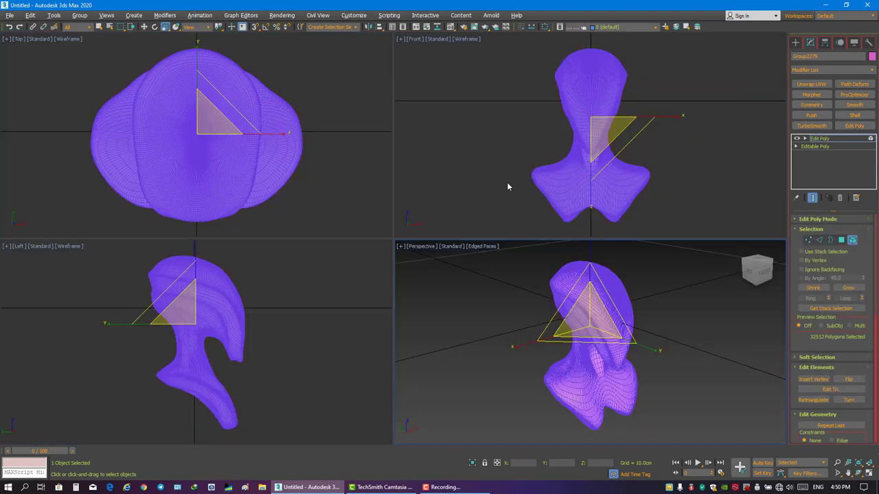
key("alt+w")
scroll(440, 190, "down", 3)
scroll(399, 223, "up", 1)
scroll(398, 222, "down", 2)
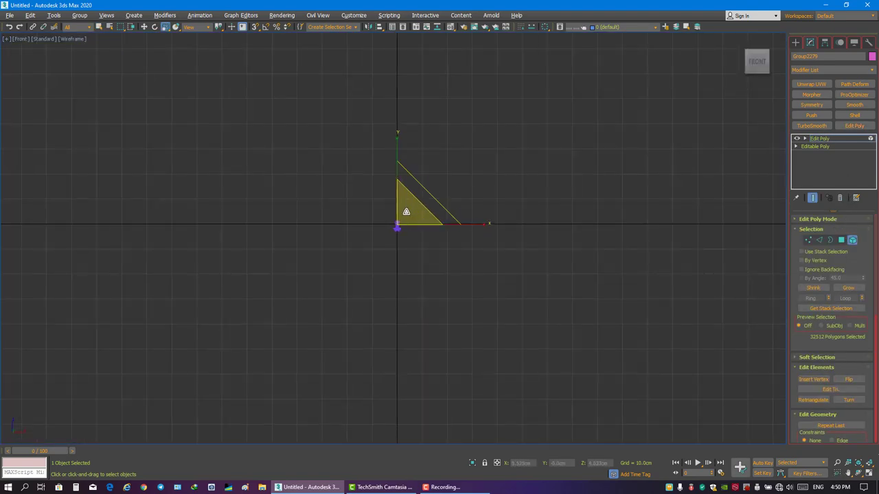
scroll(414, 197, "up", 2)
scroll(448, 153, "up", 3)
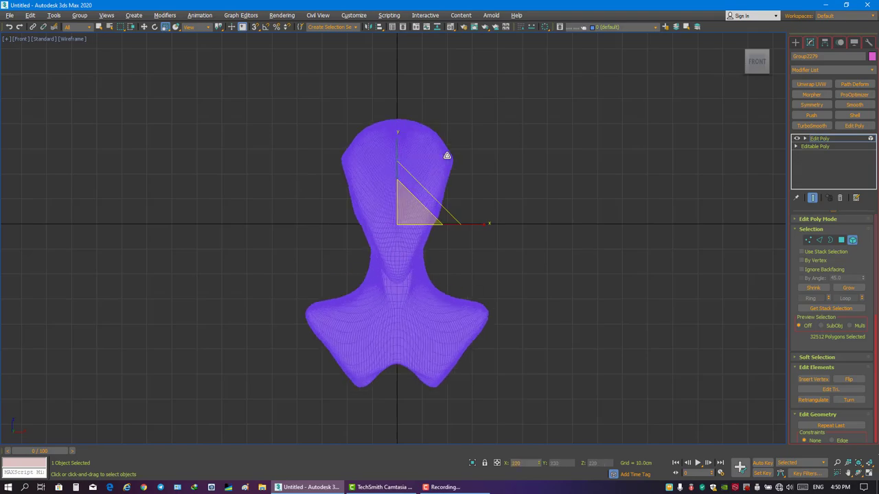
scroll(402, 190, "down", 3)
scroll(394, 142, "up", 1)
key("w")
scroll(492, 165, "down", 1)
middle_click_drag(492, 169, 490, 202, "alt")
key("f")
middle_click_drag(423, 133, 414, 256)
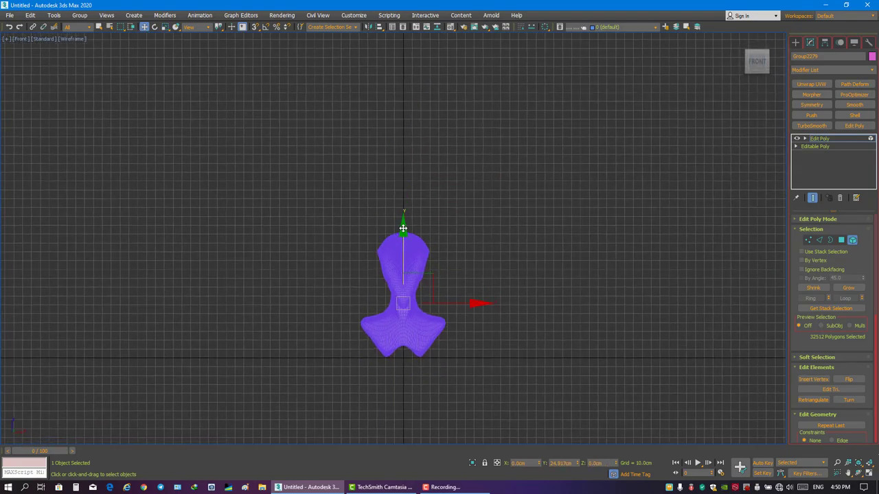
left_click(693, 242)
Set the viewports to Default Shading without edges, fit the bust, and maximize Perspective.
key("alt+w")
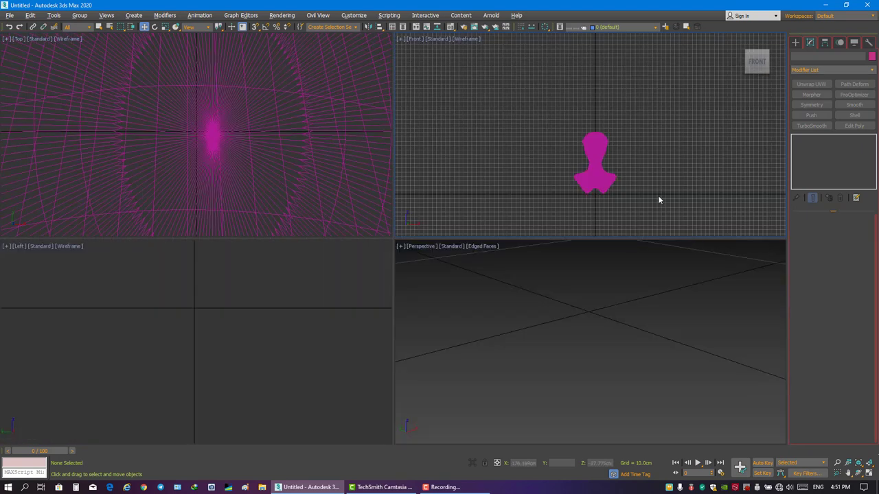
key("alt+w")
key("F3")
key("alt+w")
key("F3")
left_click(268, 305)
key("z")
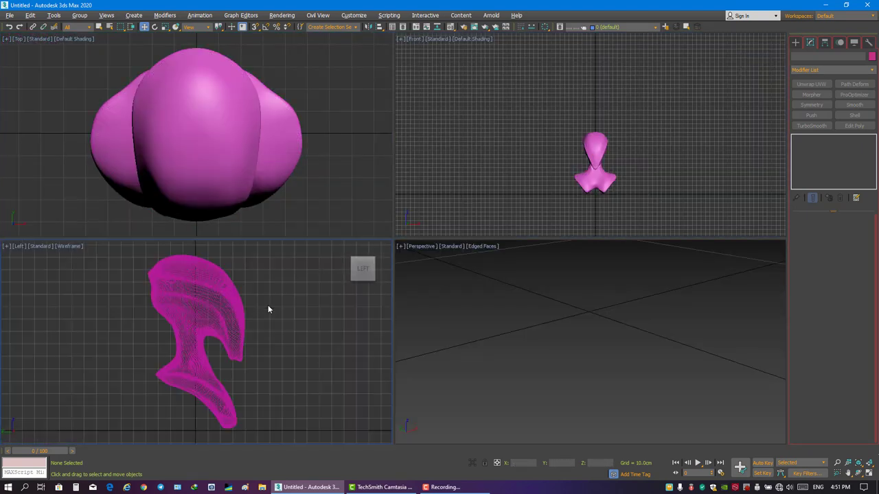
key("F3")
left_click(494, 360)
key("z")
key("F4")
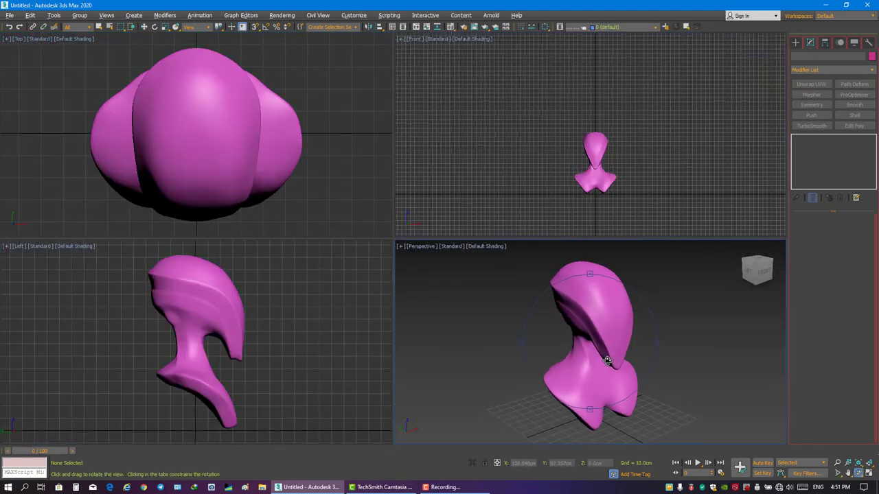
left_click(869, 463)
key("alt+w")
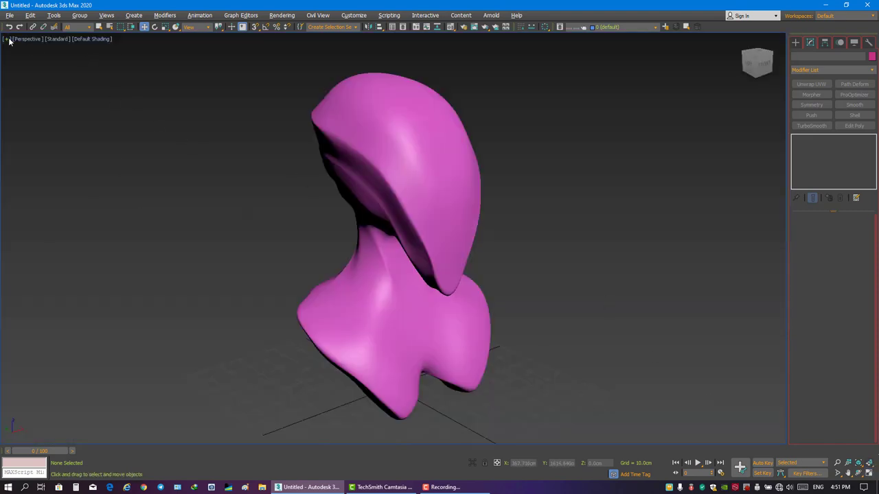
left_click(9, 40)
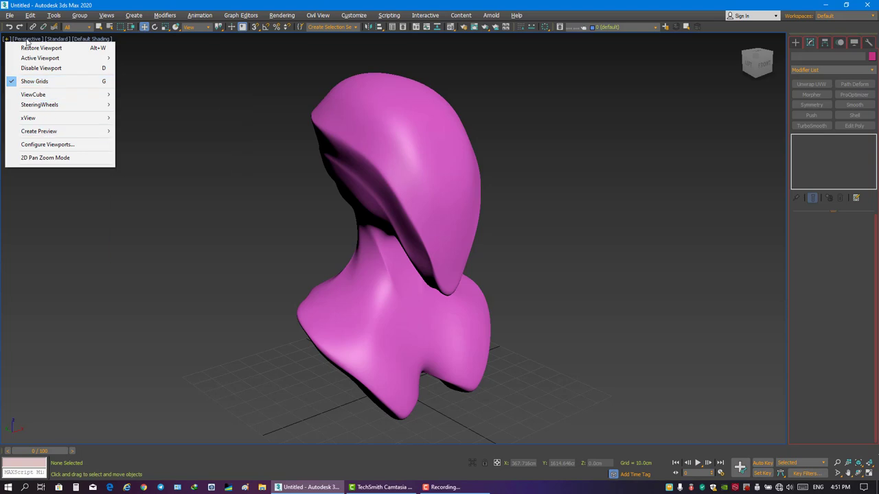
Enable viewport statistics showing polygon and triangle counts for Total + Selection.
left_click(27, 38)
left_click(208, 160)
key("7")
left_click(353, 15)
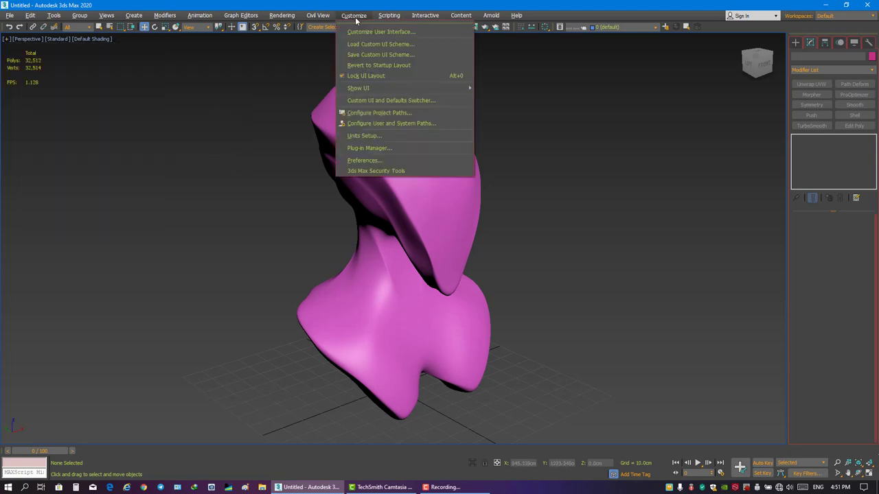
left_click(213, 111)
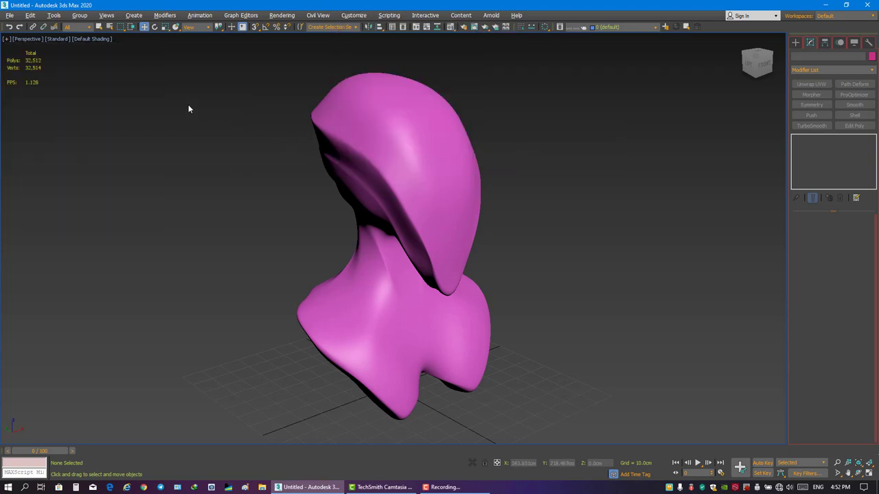
left_click(101, 39)
left_click(263, 207)
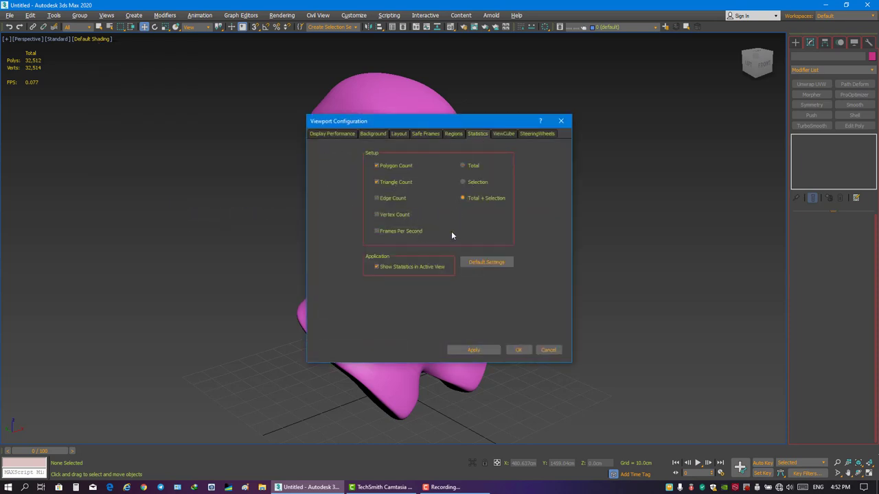
left_click(518, 349)
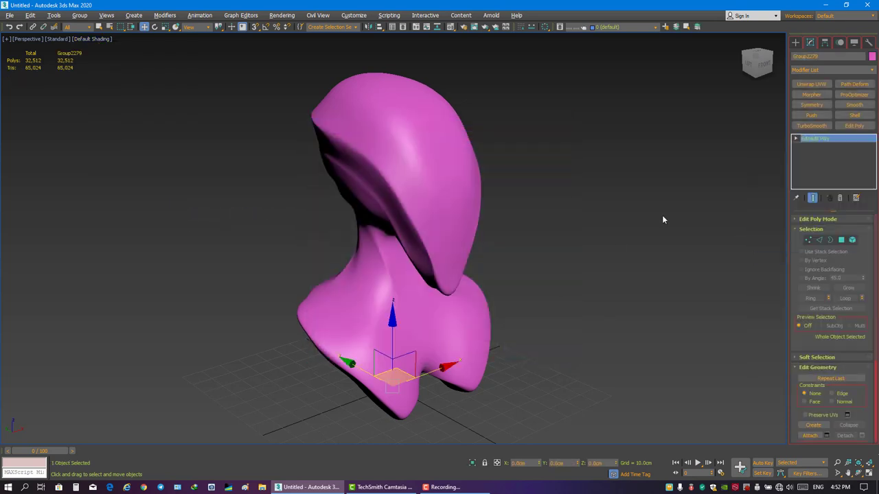
Save the scene as Female Robot Head_01.max.
left_click(578, 201)
key("ctrl+s")
type("Female Robot Head_01")
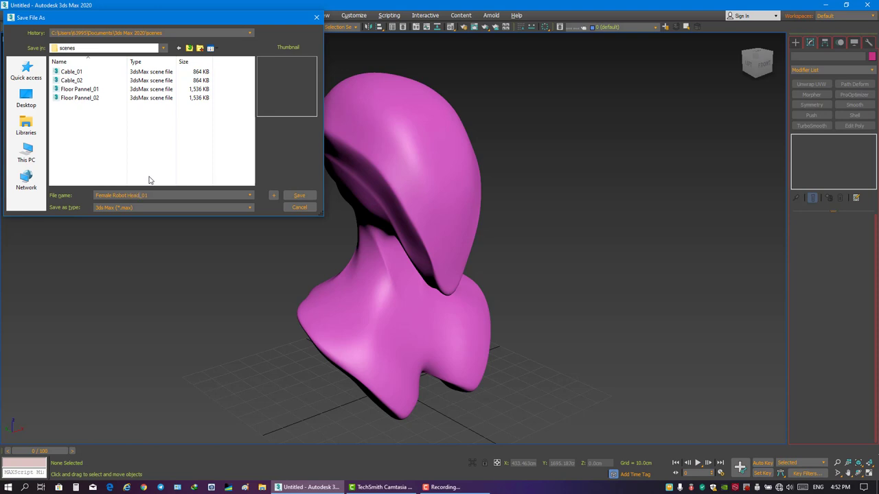
key("Return")
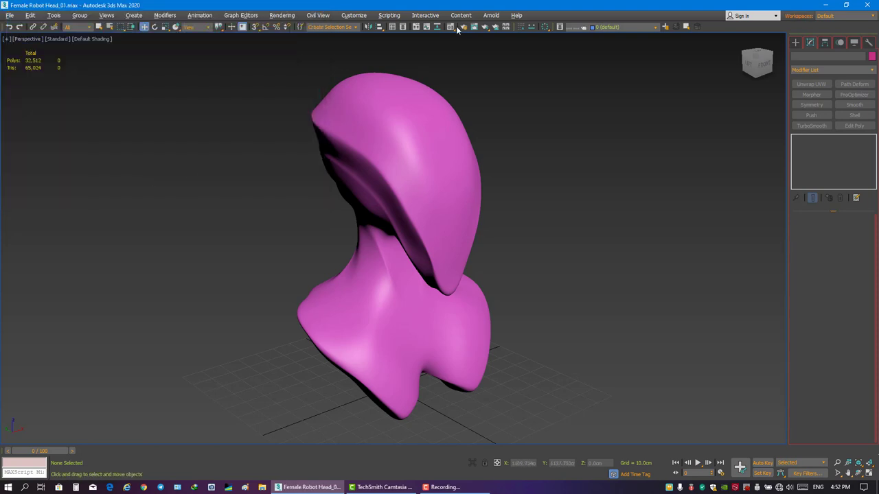
Assign the default grey material to the head bust in the Material Editor.
left_click(450, 28)
left_click(297, 159)
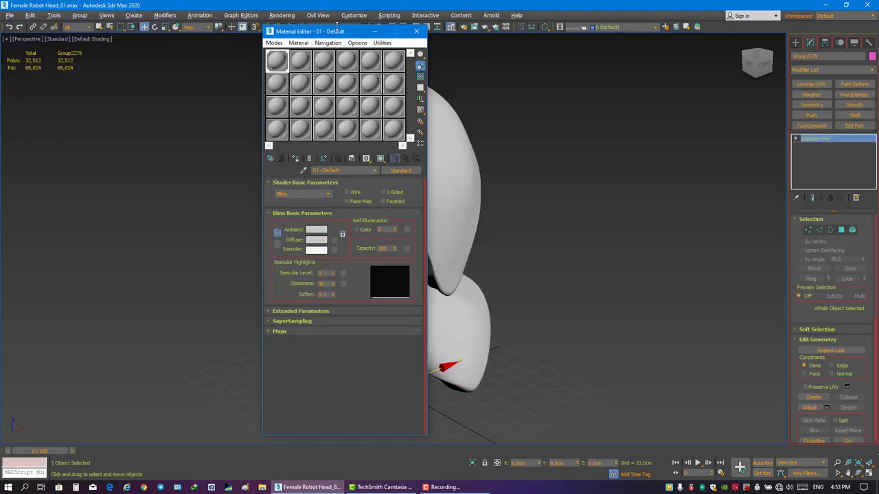
left_click_drag(337, 31, 223, 48)
left_click(872, 56)
left_click(467, 283)
left_click(572, 281)
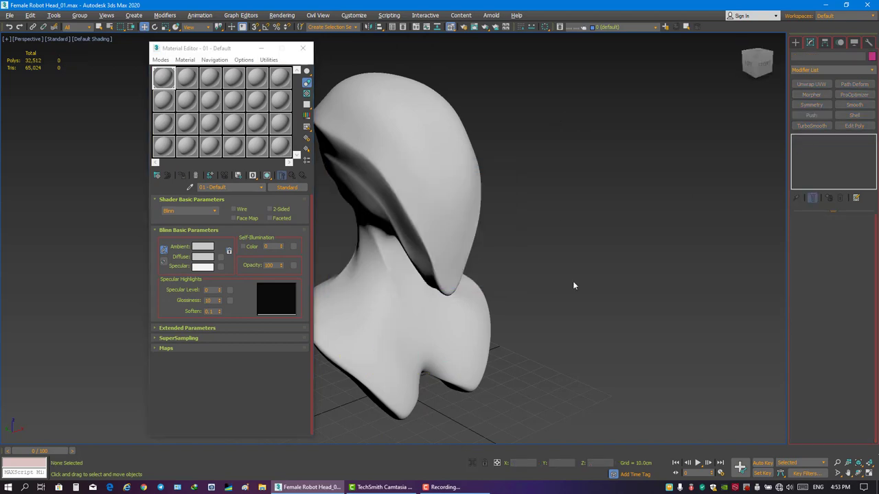
left_click(212, 195)
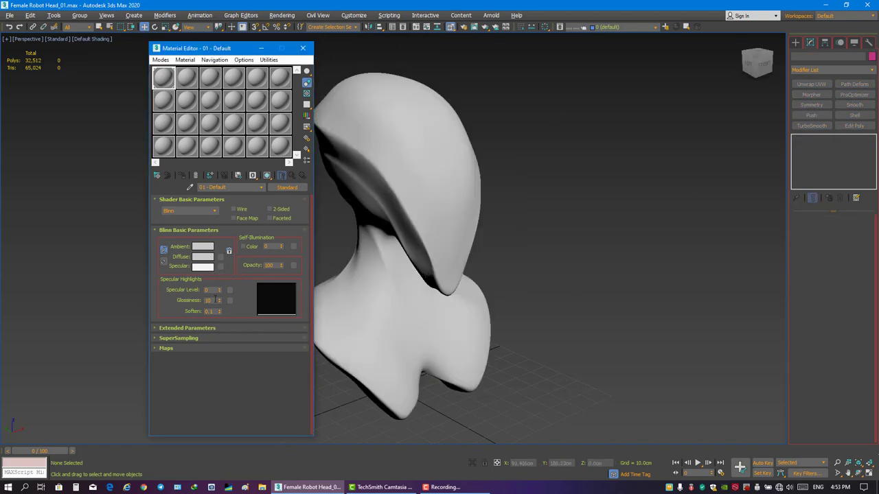
left_click(303, 48)
Orbit around the head in the four-view layout and turn on edged faces.
key("alt+w")
key("alt+w")
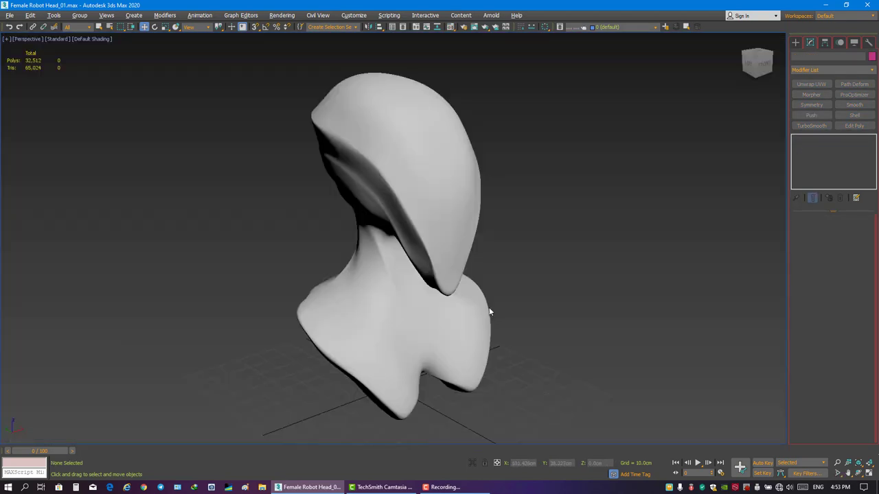
scroll(434, 263, "up", 5)
scroll(434, 262, "down", 5)
mouse_move(434, 262)
middle_mouse_down("alt")
mouse_move(534, 268)
mouse_move(476, 259)
mouse_move(510, 254)
mouse_move(406, 233)
mouse_move(563, 272)
mouse_move(522, 261)
middle_mouse_up("alt")
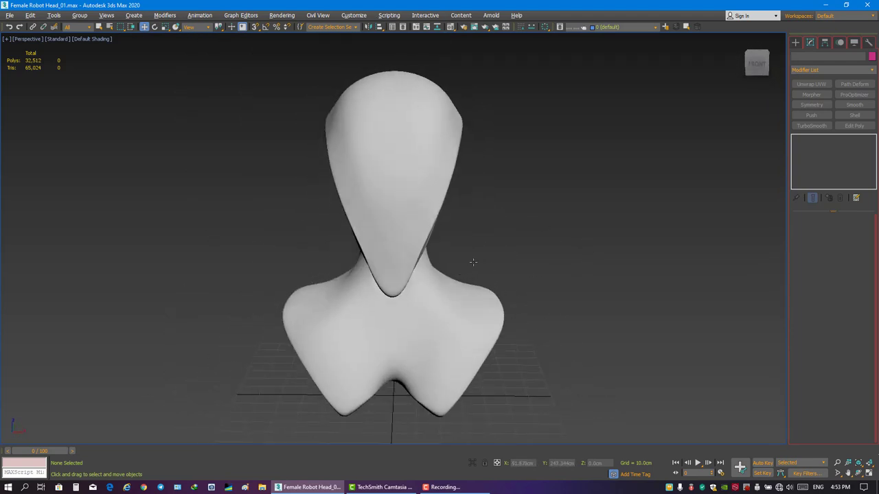
left_click_drag(755, 64, 630, 240)
key("alt+w")
key("alt+w")
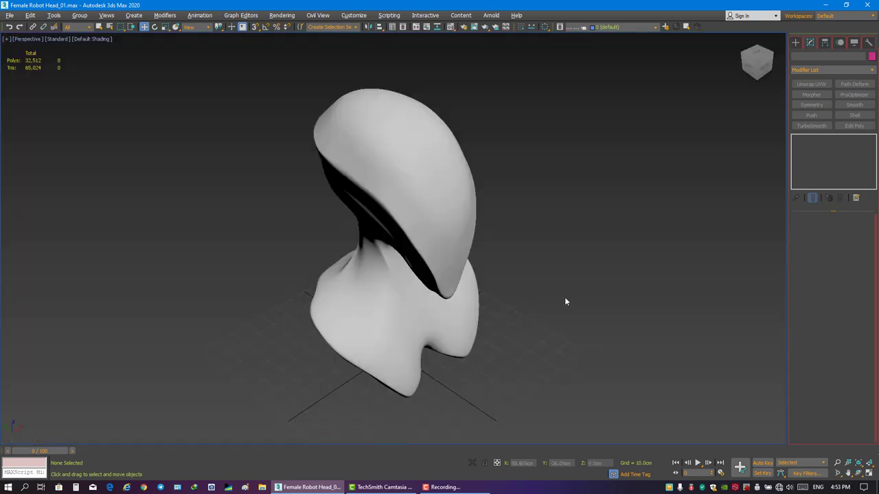
key("ctrl+a")
left_click(646, 212)
key("F4")
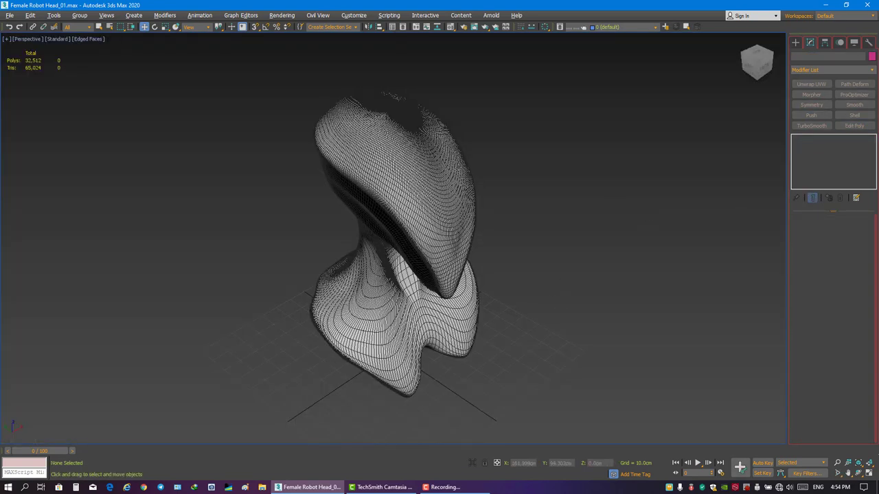
Save the scene as Female Robot Head_02.max, then turn edges off and view the head from the front.
left_click(10, 15)
left_click(34, 93)
left_click(275, 195)
key("F4")
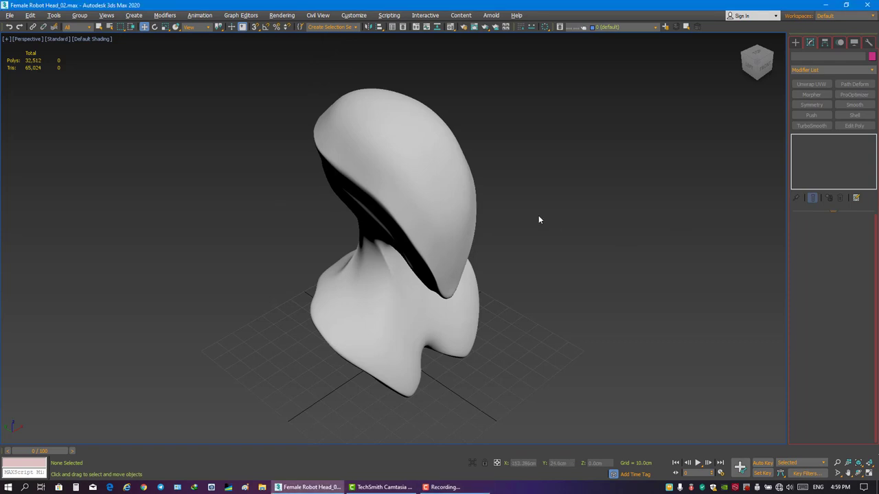
mouse_move(538, 214)
middle_mouse_down("alt")
mouse_move(524, 224)
mouse_move(475, 220)
middle_mouse_up("alt")
key("shift+z")
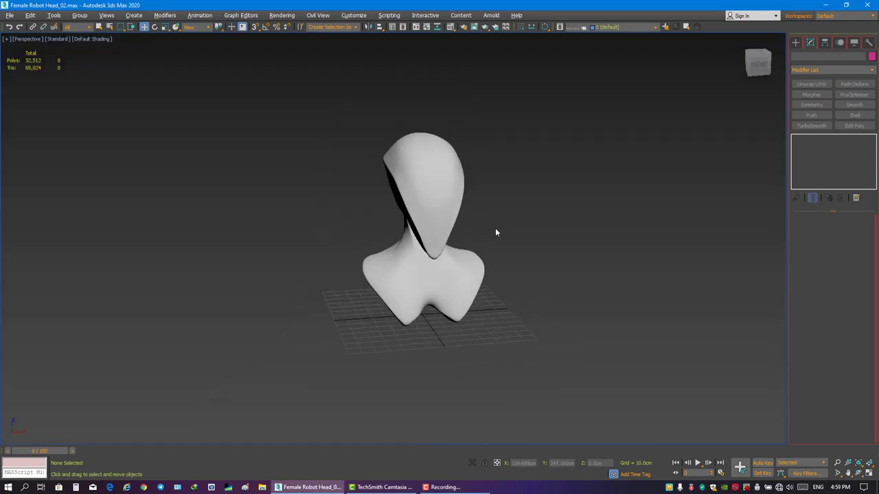
Create a small plane beside the head and add an Edit Poly modifier to it.
left_click(795, 42)
left_click(854, 126)
left_click_drag(472, 328, 522, 335)
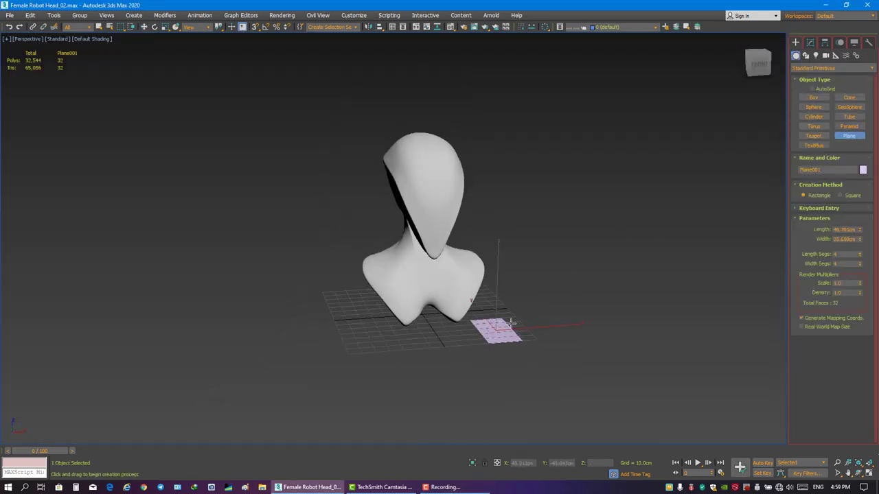
left_click(810, 43)
left_click(854, 126)
Rotate the plane upright and position it beside the head.
middle_click_drag(530, 276, 518, 323, "alt")
key("alt+w")
Remove the plane's two long edge loops.
key("alt+w")
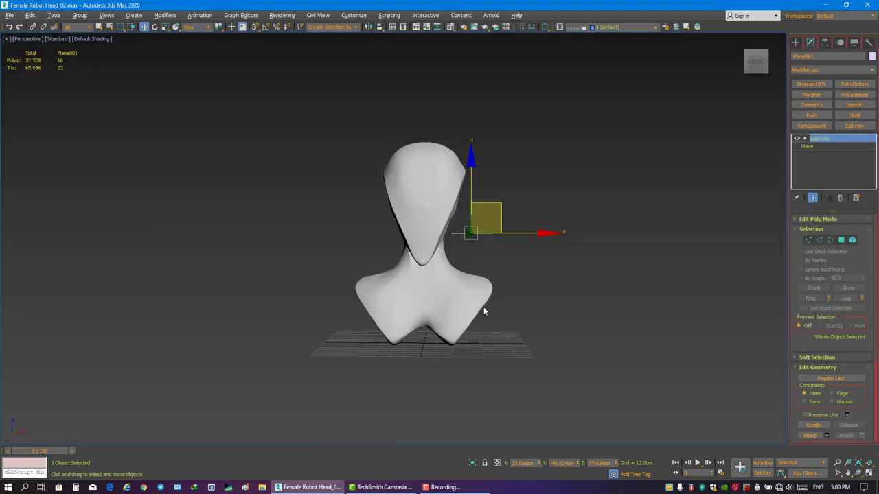
scroll(483, 308, "up", 3)
key("e")
middle_click_drag(481, 288, 508, 275, "alt")
left_click_drag(489, 206, 514, 182)
mouse_move(514, 182)
middle_mouse_down("alt")
mouse_move(515, 206)
mouse_move(490, 197)
mouse_move(549, 259)
mouse_move(512, 202)
mouse_move(490, 220)
mouse_move(453, 227)
mouse_move(439, 197)
mouse_move(475, 193)
mouse_move(513, 249)
middle_mouse_up("alt")
key("w")
key("e")
key("w")
key("1")
key("alt+w")
key("alt+w")
key("F4")
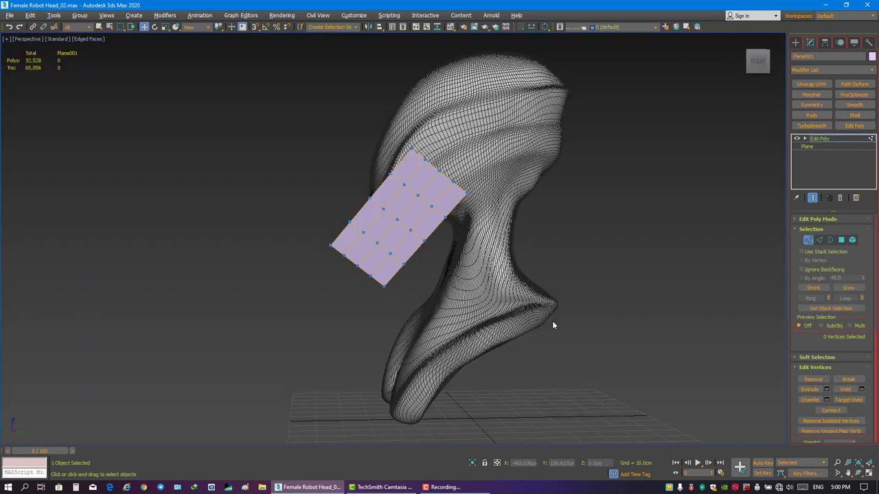
left_click(818, 240)
scroll(434, 194, "up", 2)
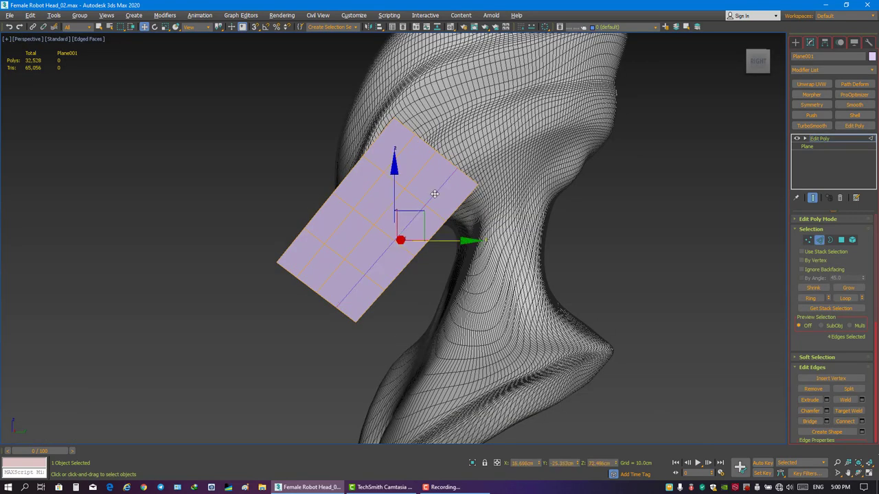
double_click(421, 187)
double_click(412, 171, "ctrl")
key("ctrl+BackSpace")
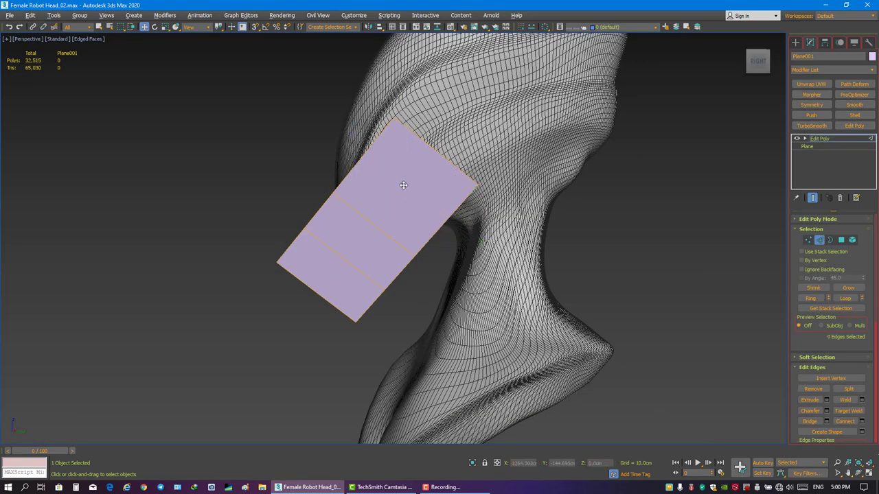
In a wireframe Right view, pull the plane's vertices into a thin strip along the face profile.
key("1")
key("alt+w")
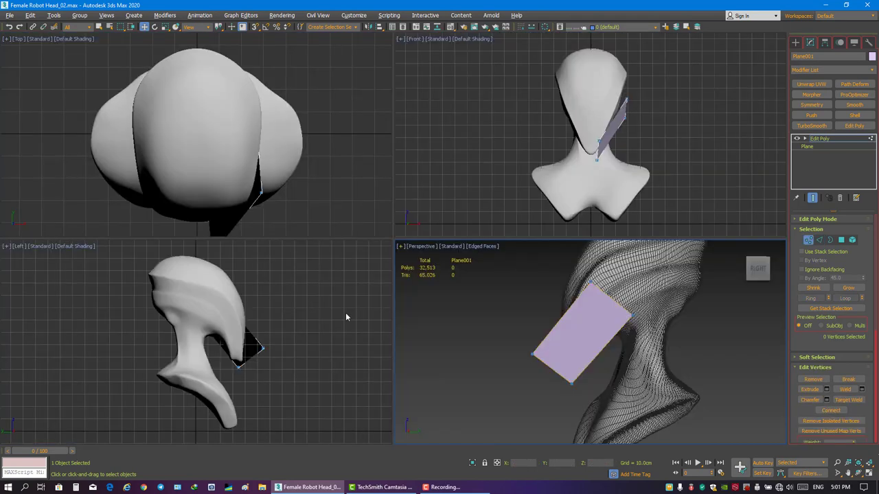
key("alt+w")
left_click(20, 38)
left_click(41, 143)
key("F3")
scroll(287, 203, "up", 3)
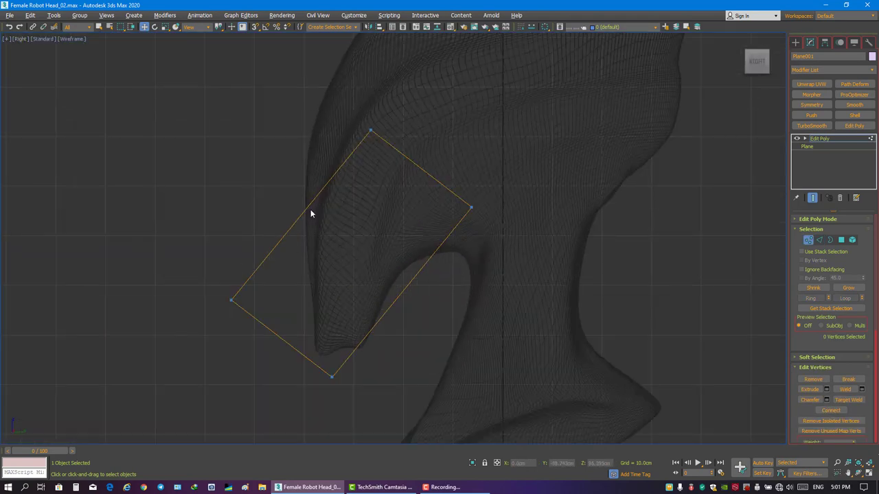
scroll(310, 211, "down", 1)
left_click_drag(350, 186, 377, 126)
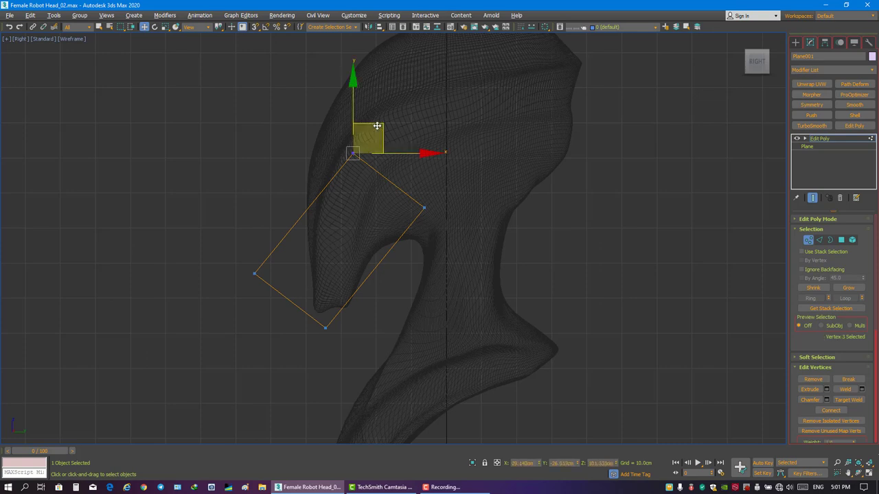
left_click_drag(352, 152, 402, 149)
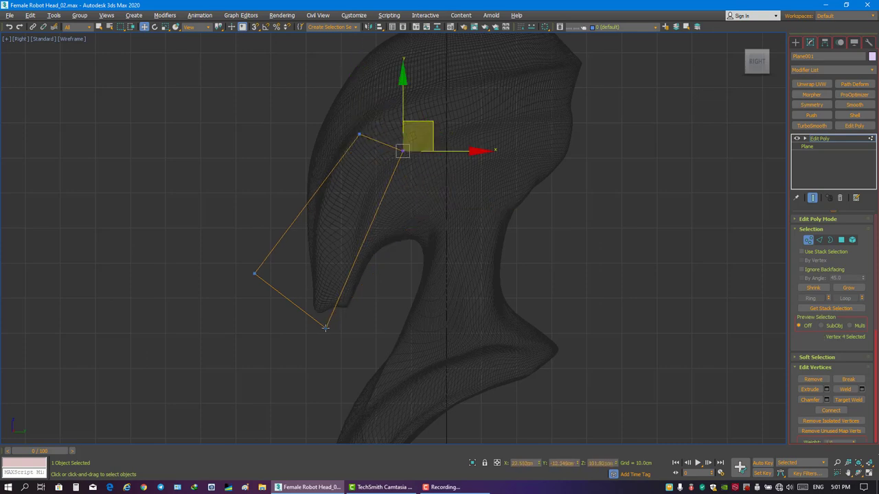
left_click_drag(255, 274, 307, 325)
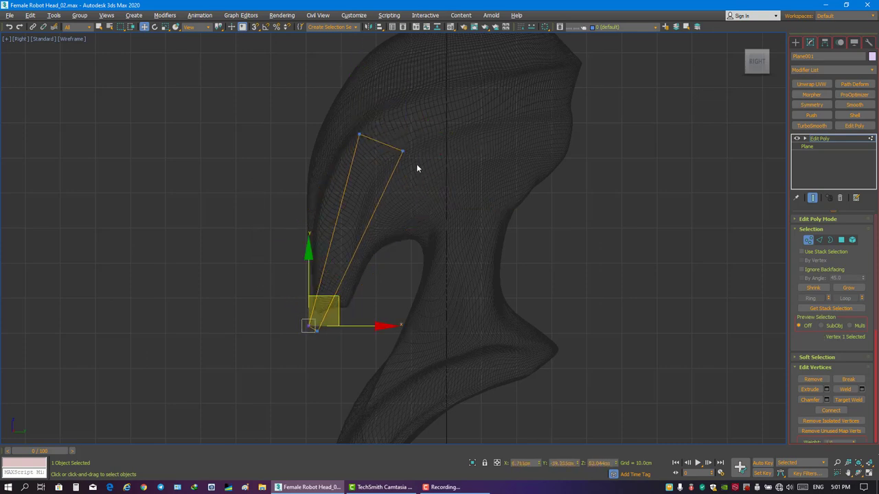
Connect the two long edges with 2 new cross segments.
key("2")
right_click(514, 261)
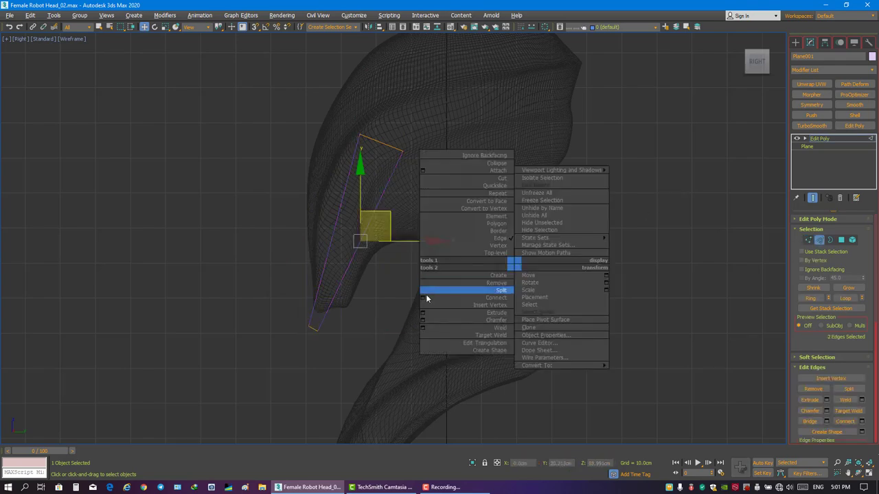
left_click(425, 293)
mouse_move(655, 156)
left_mouse_down()
mouse_move(693, 157)
mouse_move(700, 171)
left_mouse_up()
left_click(681, 212)
In the front-facing Perspective view, move the strip's lower vertices up and right.
key("1")
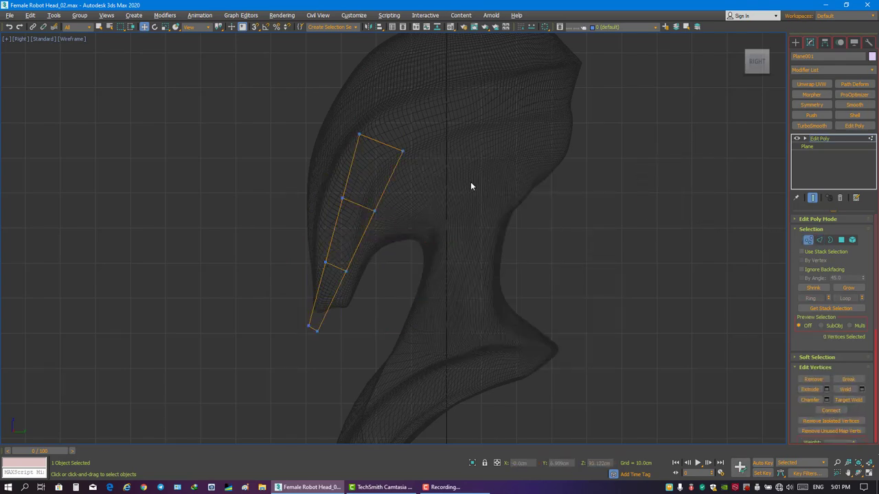
key("alt+w")
middle_click_drag(493, 335, 507, 338, "alt")
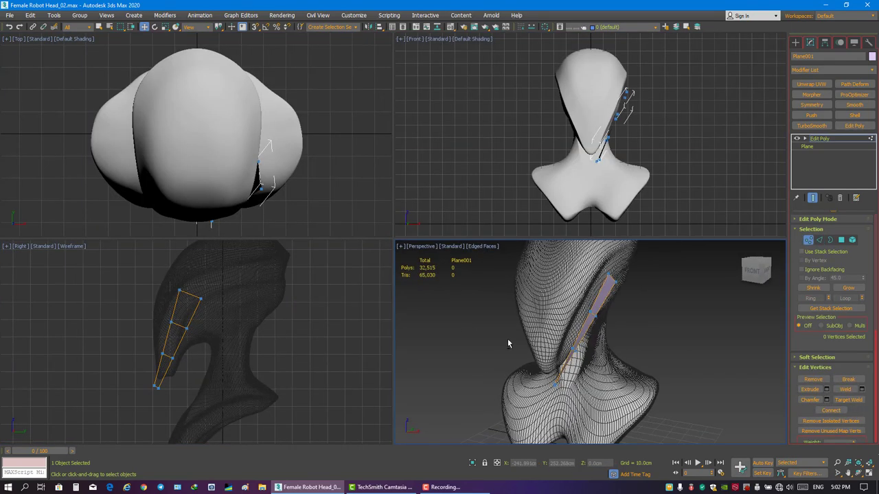
key("alt+w")
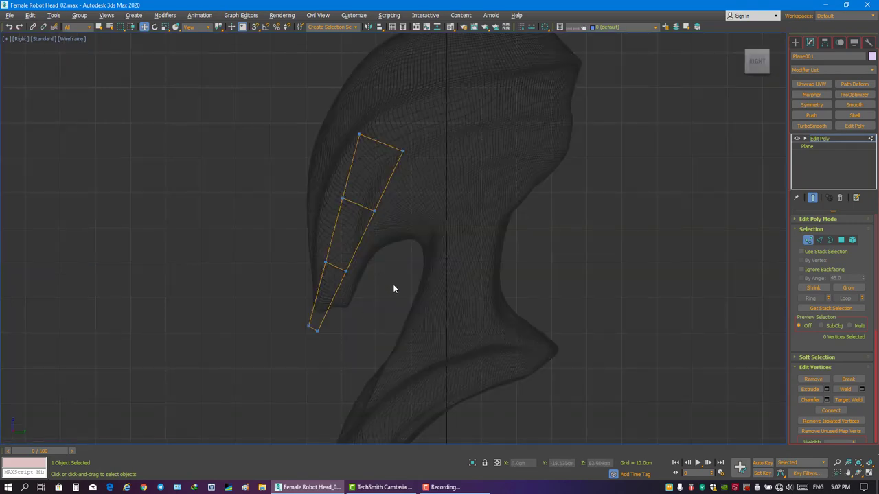
key("alt+w")
key("alt+w")
mouse_move(448, 306)
middle_mouse_down("alt")
mouse_move(366, 300)
mouse_move(441, 308)
middle_mouse_up("alt")
left_click_drag(370, 285, 412, 330)
middle_click_drag(412, 330, 507, 264, "alt")
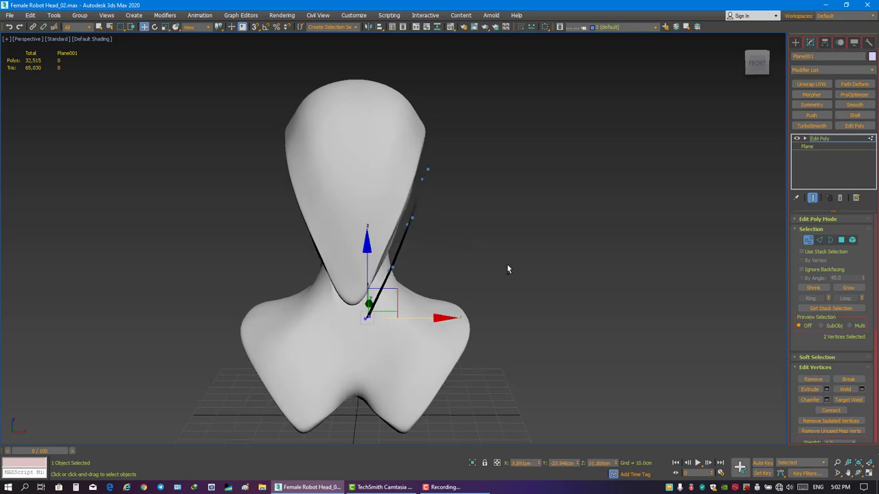
key("f")
key("F3")
left_click_drag(448, 291, 446, 292)
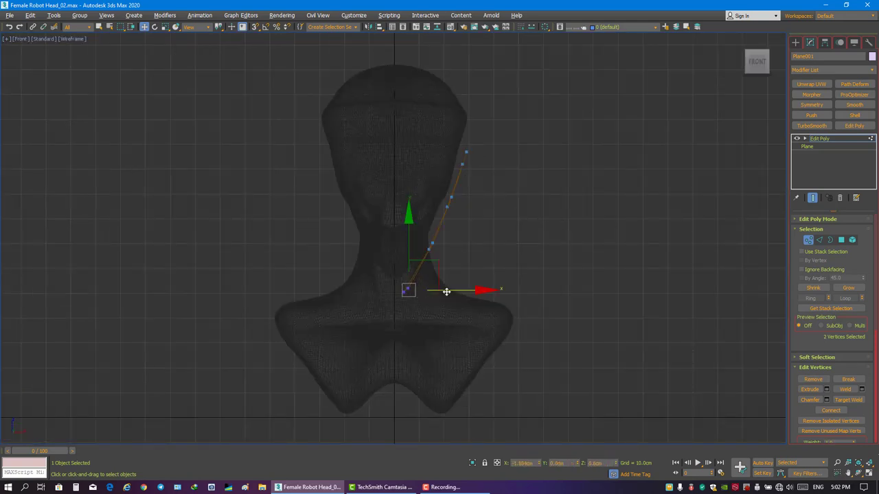
mouse_move(462, 218)
left_mouse_down()
mouse_move(479, 174)
mouse_move(501, 158)
left_mouse_up()
In the maximized side view, move the strip's middle vertices closer to the face.
key("alt+w")
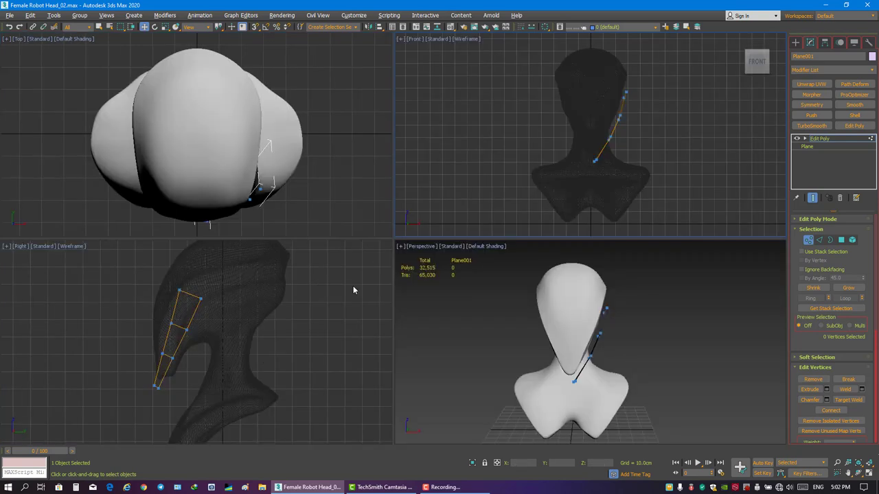
left_click(292, 250)
key("alt+w")
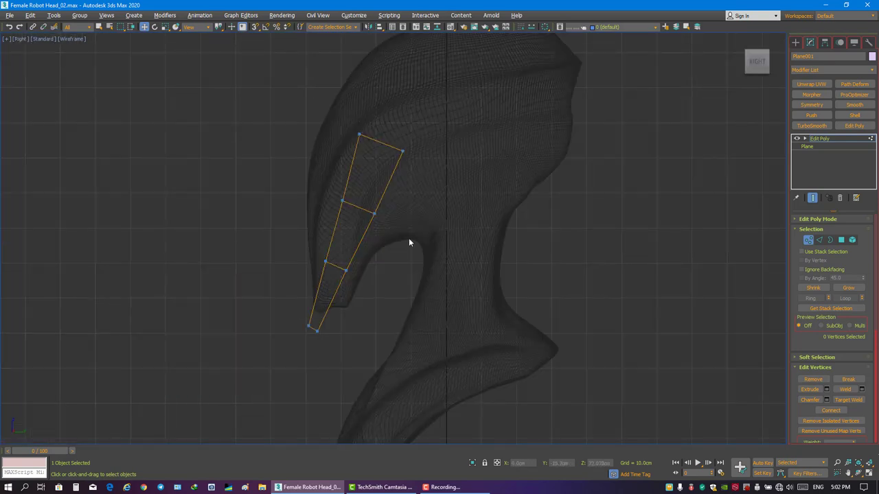
left_click_drag(397, 198, 311, 278)
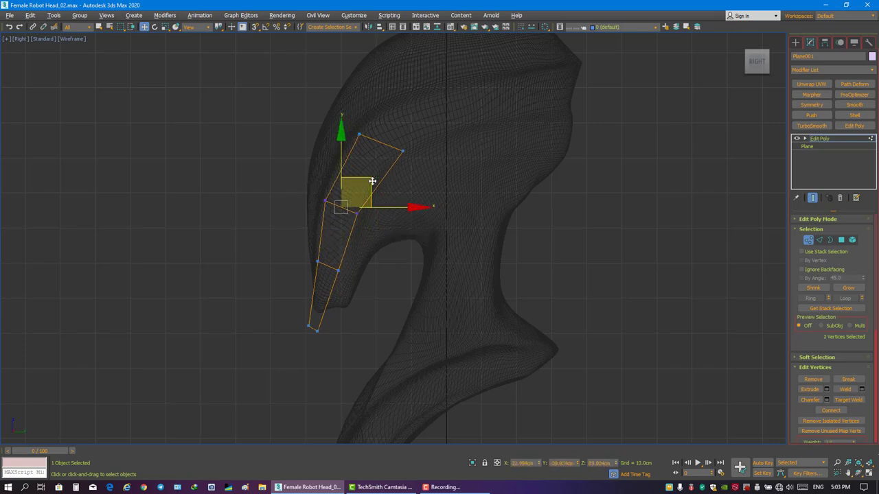
left_click_drag(311, 245, 348, 278)
left_click_drag(284, 313, 353, 336)
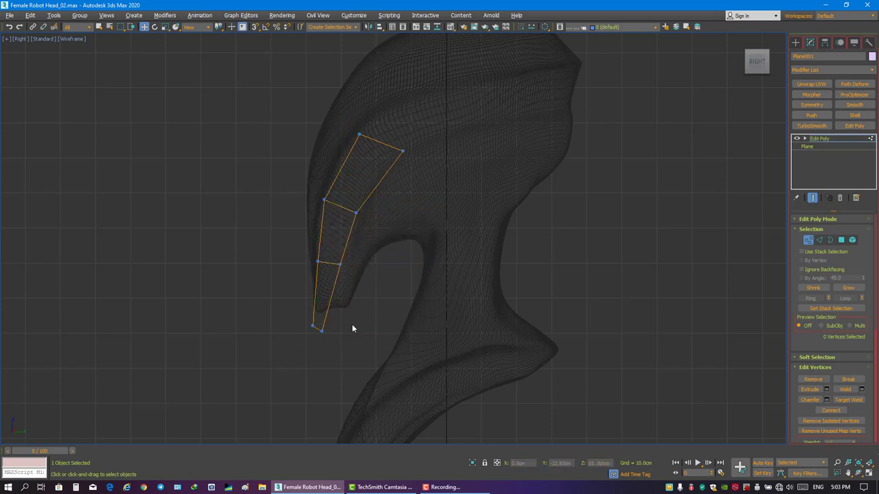
left_click(329, 325)
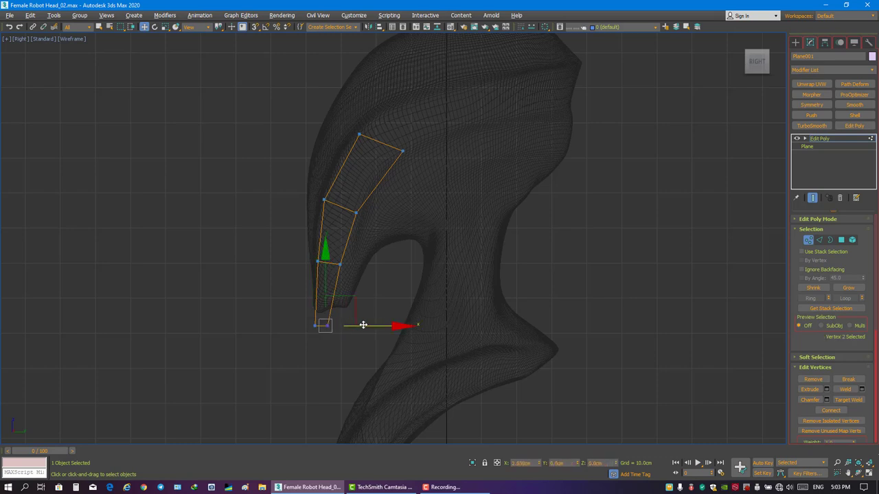
Adjust the strip's top vertices so it bends up along the temple.
left_click_drag(346, 181, 354, 214)
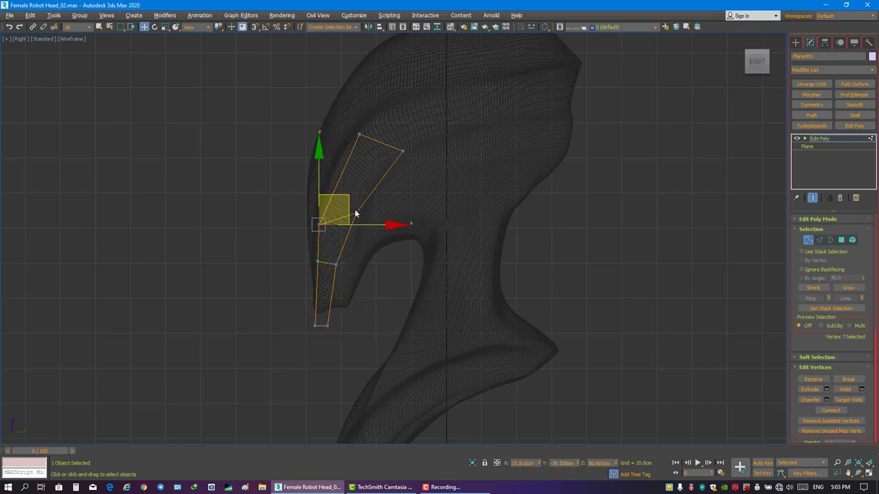
key("2")
left_click(374, 175)
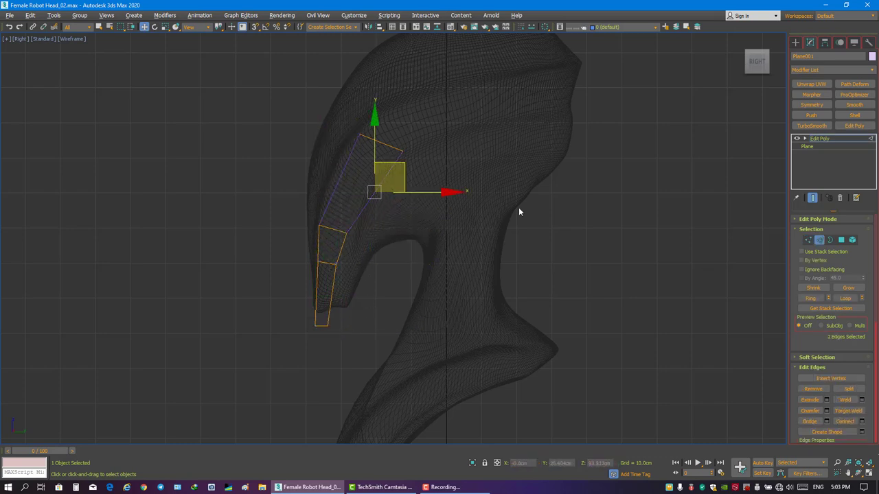
key("1")
left_click(346, 179)
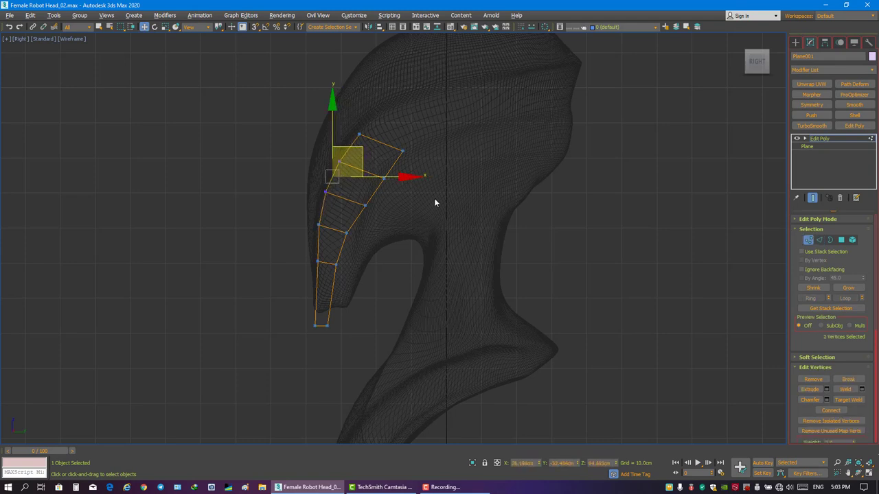
left_click(385, 178, "ctrl")
left_click_drag(401, 165, 386, 104)
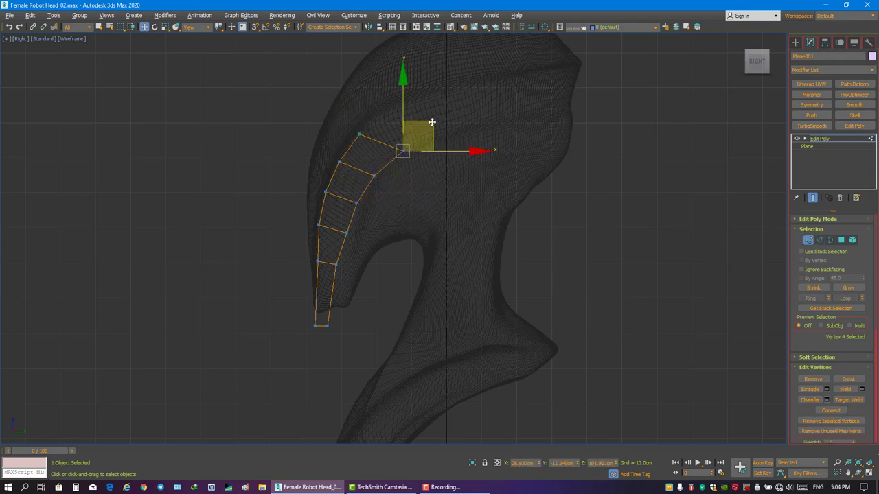
key("ctrl+z")
left_click(391, 156)
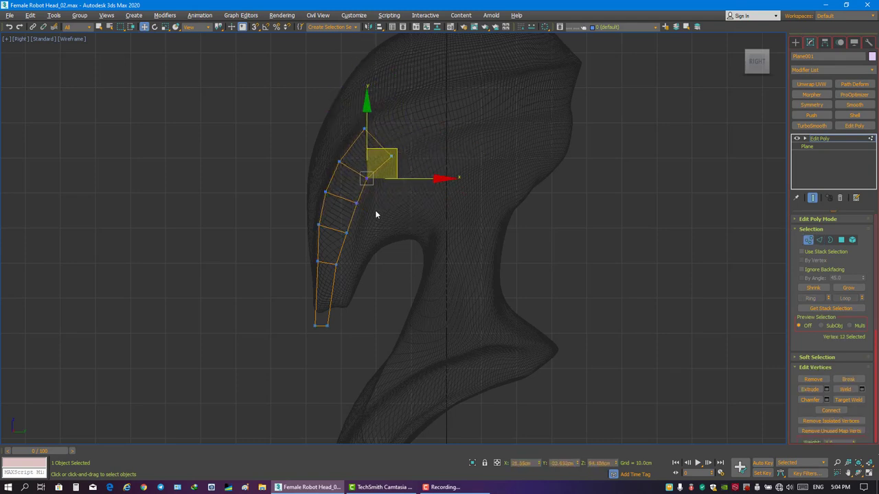
left_click(356, 203)
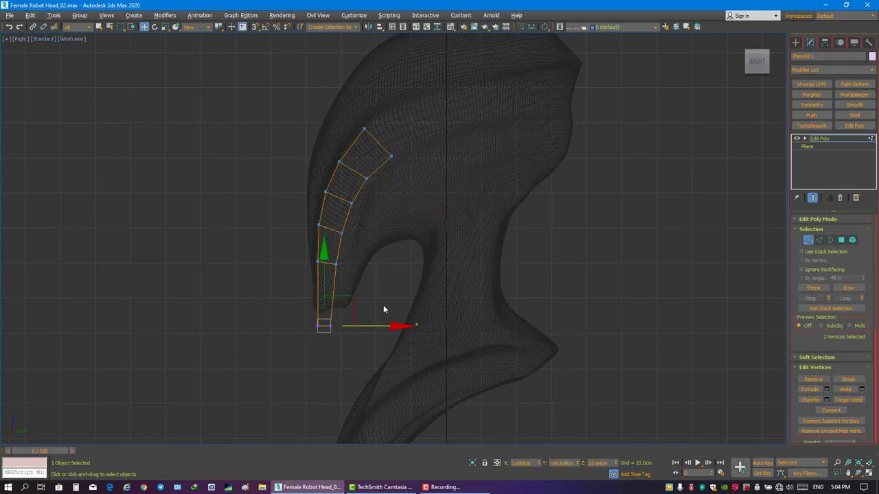
Switch to edge editing, then return to the full Perspective view with edged faces off.
right_click(394, 326)
left_click(412, 324)
left_click(819, 240)
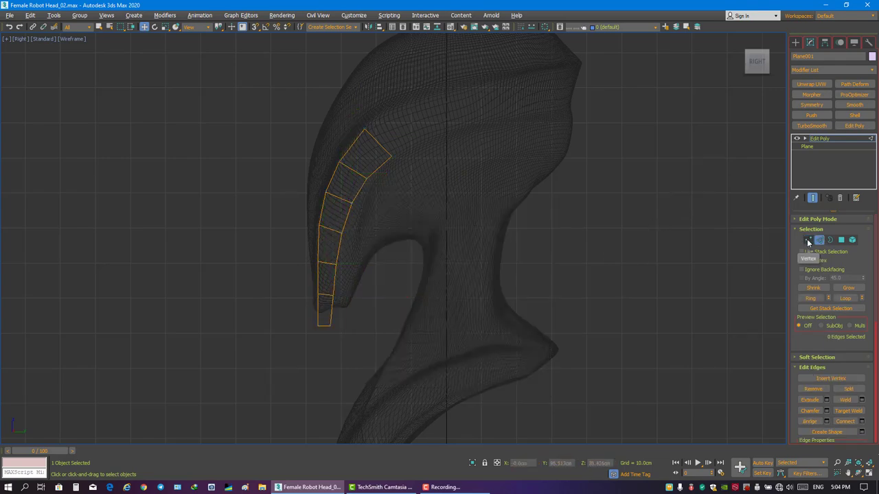
key("alt+w")
key("alt+w")
key("F4")
Assign a material to the strip with Specular Level 75 and Glossiness 25.
key("2")
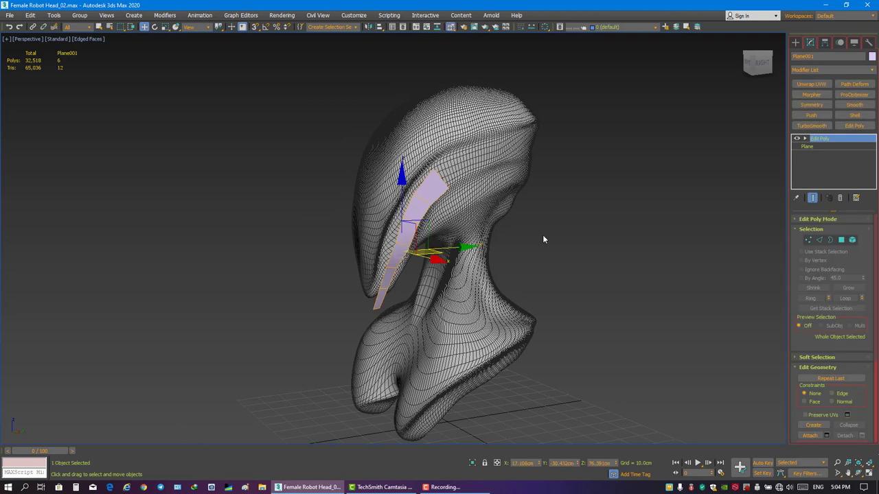
key("m")
left_click(210, 175)
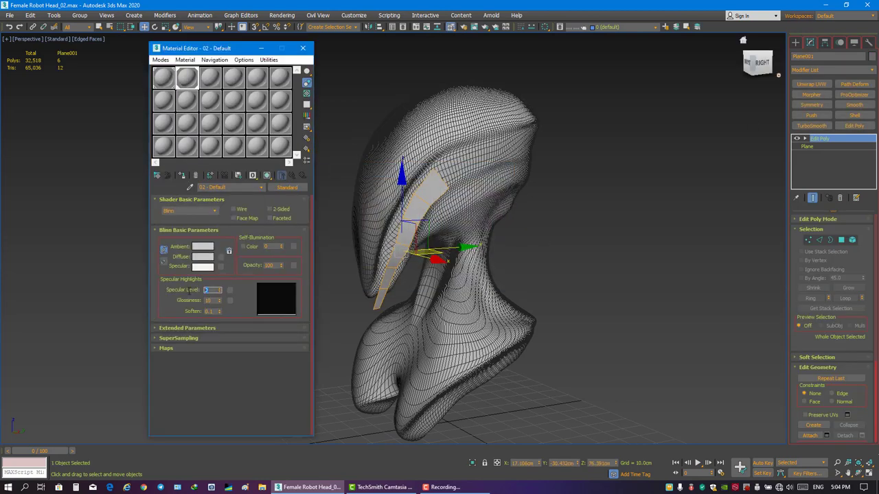
type("75")
key("Tab")
type("25")
key("Return")
Darken the material's Diffuse colour to a deeper grey and close the Material Editor.
left_click(203, 256)
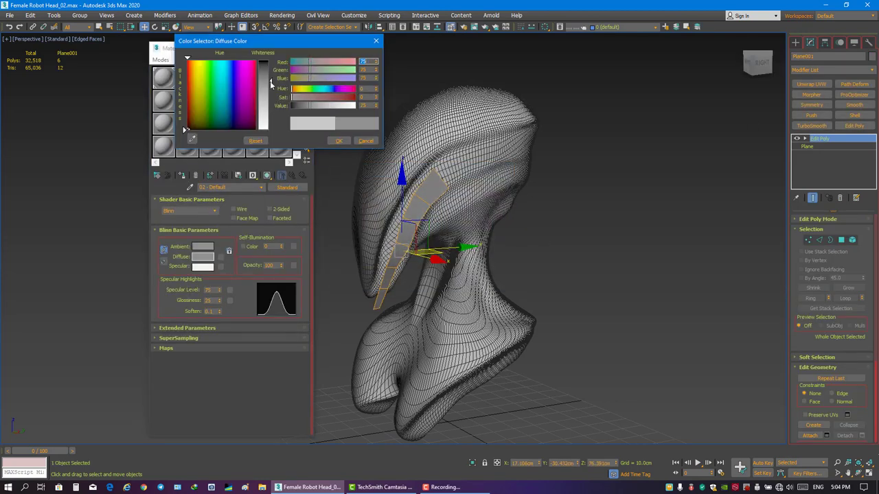
left_click_drag(271, 82, 270, 76)
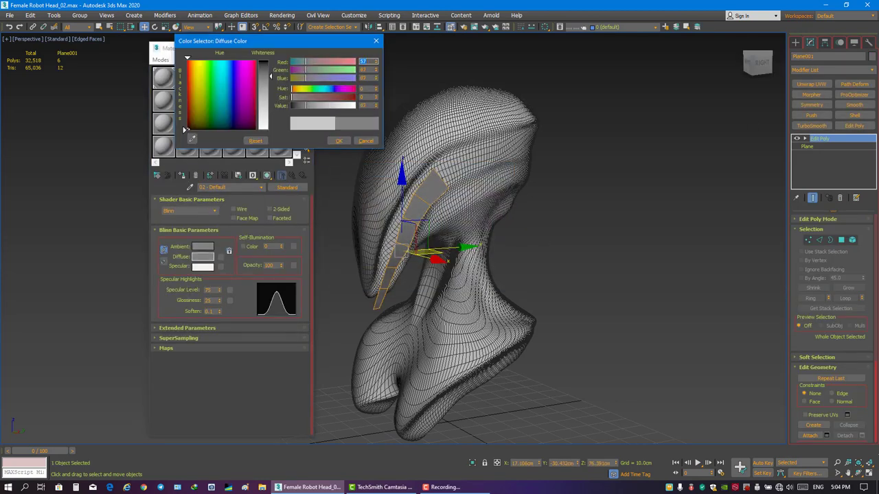
left_click(338, 141)
left_click(308, 48)
left_click(233, 155)
middle_click_drag(234, 155, 477, 190, "alt")
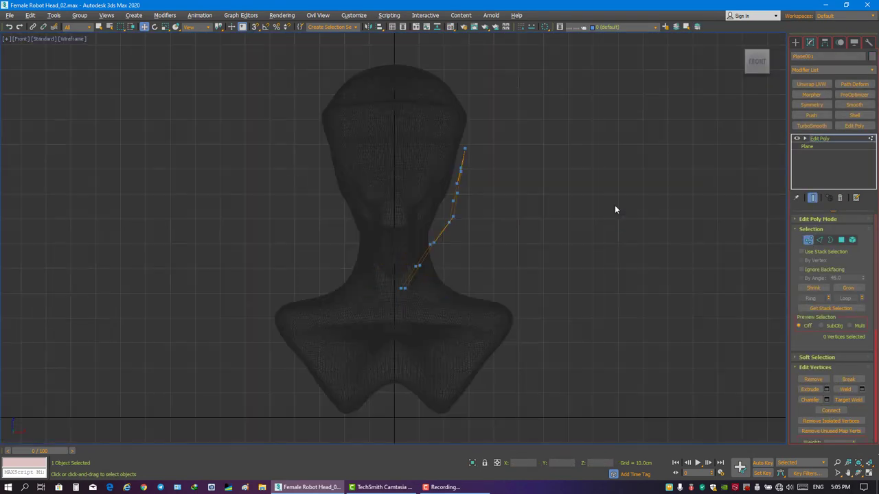
Move two upper strip vertices down and inward, then orbit to inspect the strip.
scroll(447, 242, "up", 2)
left_click(419, 239)
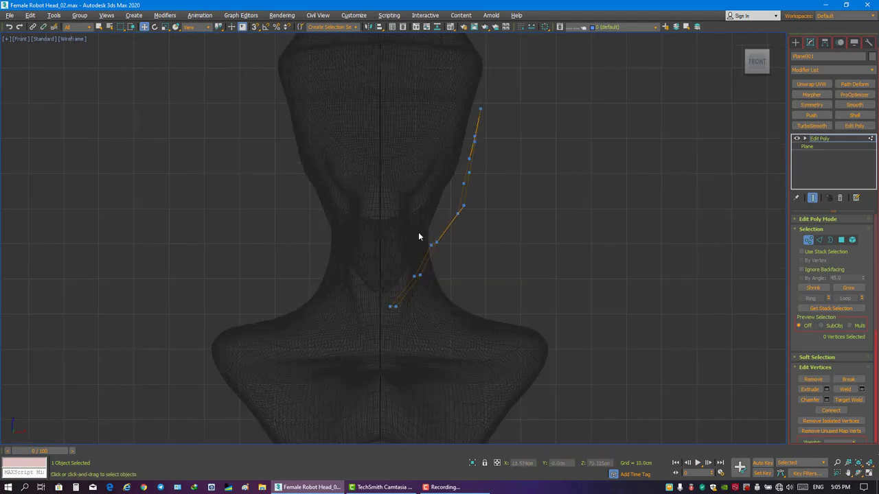
left_click(440, 246)
left_click(496, 207)
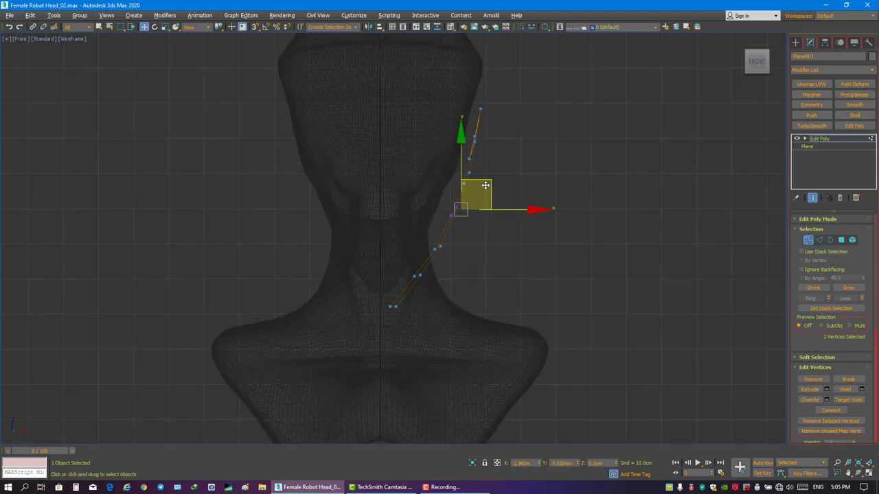
left_click_drag(485, 186, 471, 248)
left_click(493, 217)
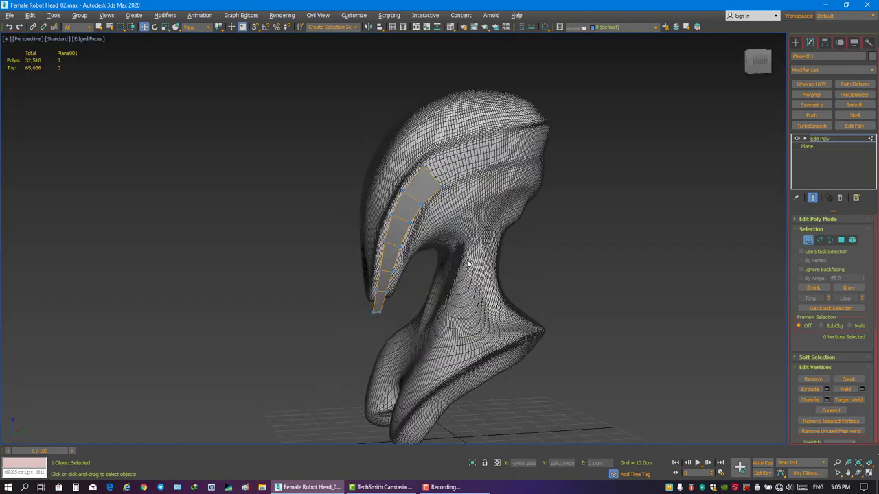
mouse_move(493, 217)
middle_mouse_down("alt")
mouse_move(504, 273)
mouse_move(510, 236)
mouse_move(545, 241)
mouse_move(512, 250)
middle_mouse_up("alt")
key("1")
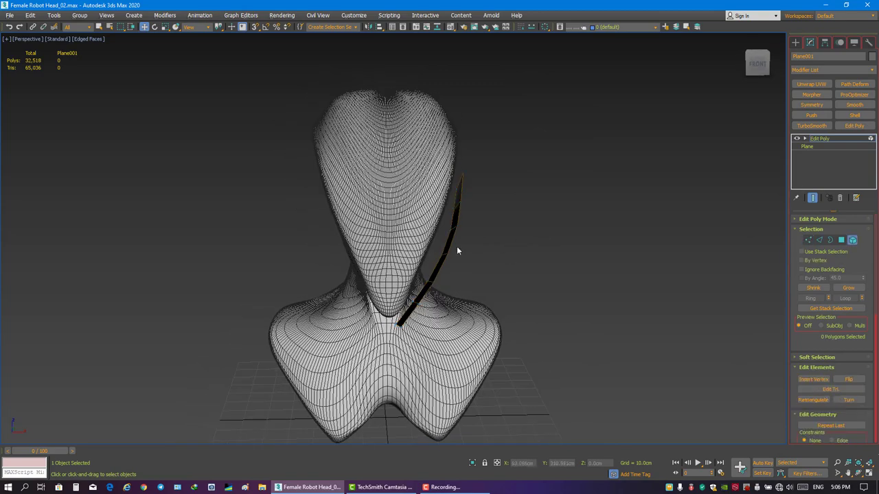
mouse_move(457, 246)
middle_mouse_down("alt")
mouse_move(528, 217)
mouse_move(520, 137)
middle_mouse_up("alt")
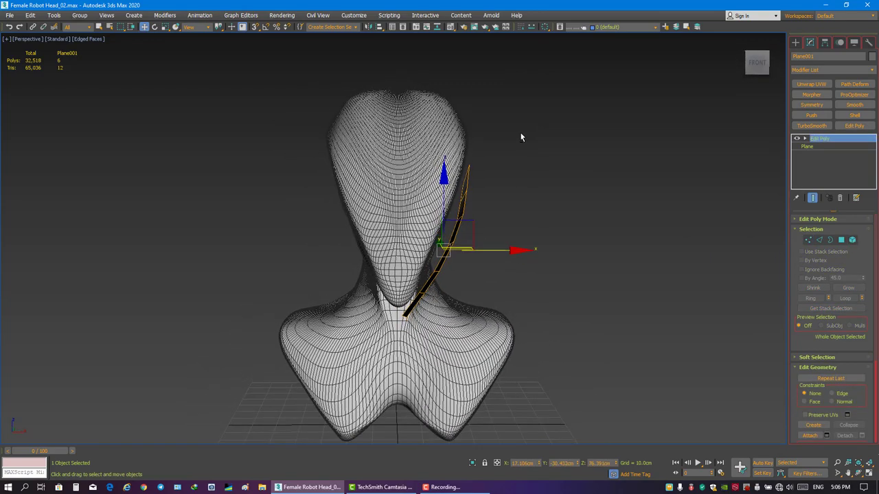
Collapse the strip's modifier stack into an Editable Poly.
right_click(817, 166)
left_click(779, 254)
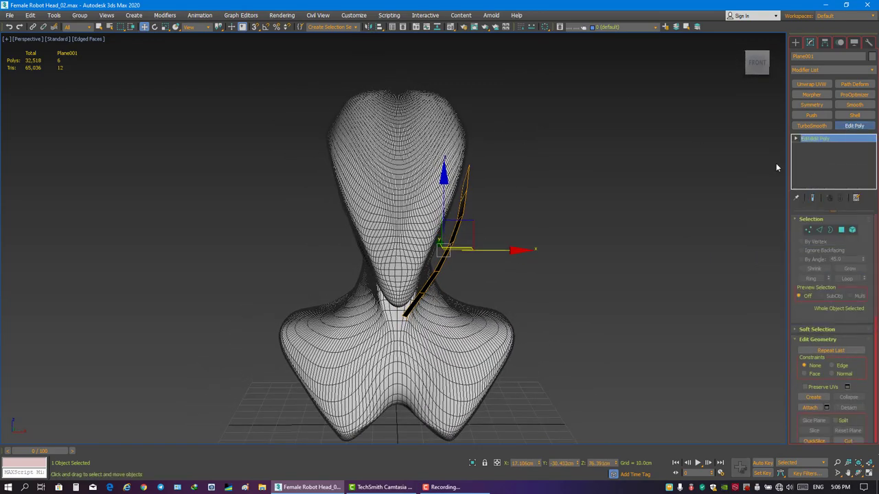
left_click(368, 27)
key("Return")
scroll(489, 227, "down", 3)
Center the strip's pivot, align it to world, and set pivot Y and Z to 0.
left_click(810, 43)
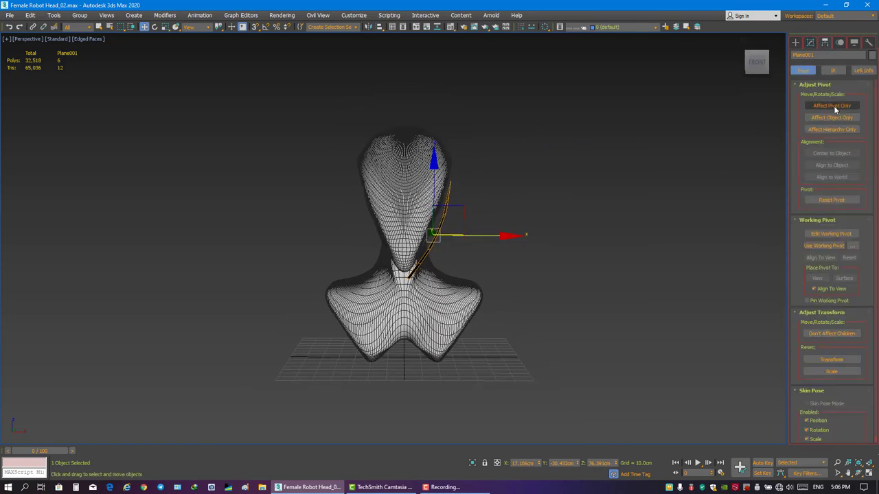
left_click(831, 105)
left_click(831, 200)
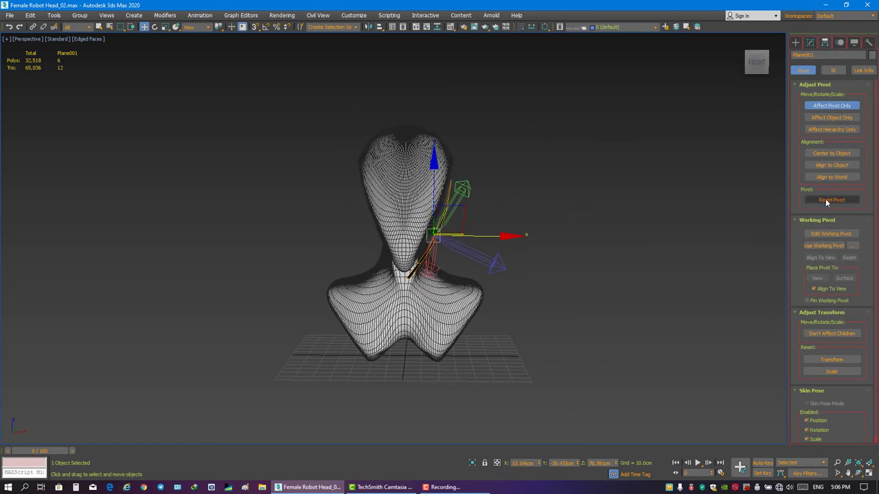
left_click(830, 177)
middle_click_drag(636, 143, 521, 385, "alt")
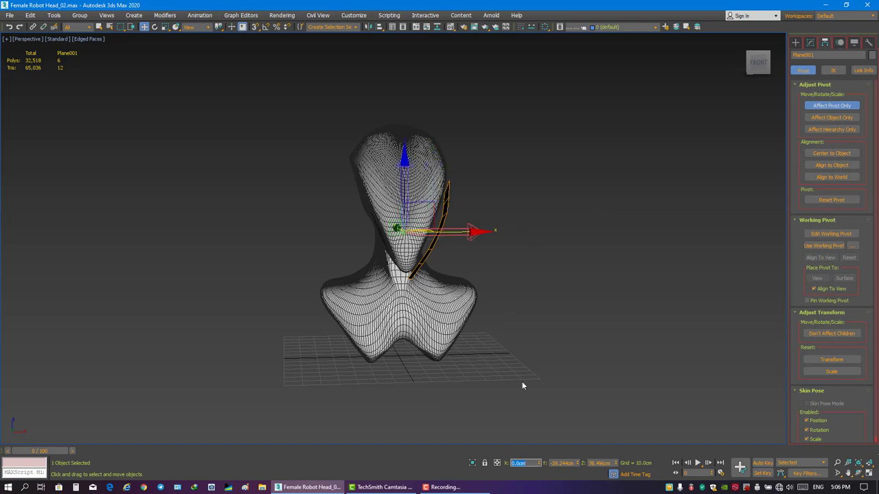
type("0.0cm")
key("Tab")
type("0")
key("Return")
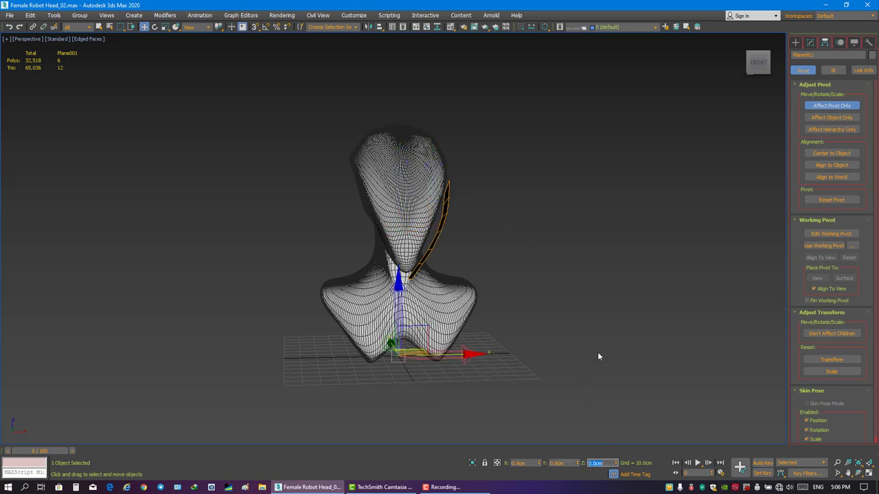
left_click(810, 43)
Mirror a copy of the strip onto the head's opposite side.
left_click(369, 26)
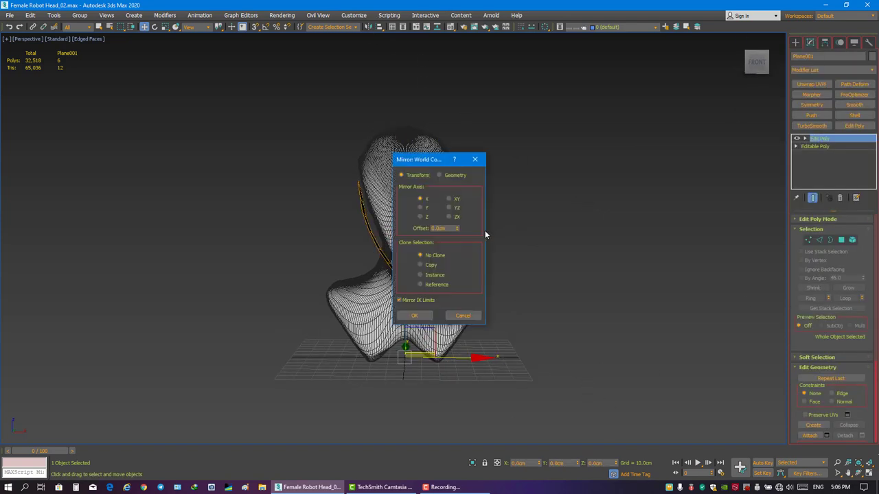
left_click(414, 316)
key("z")
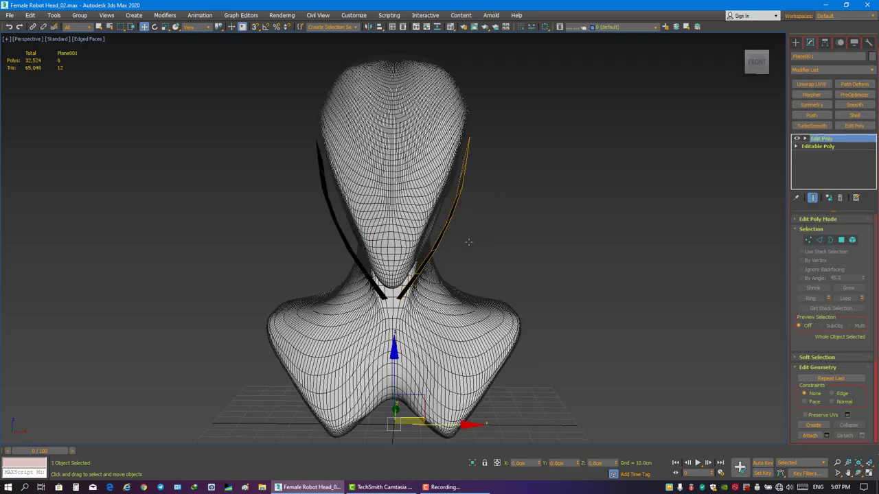
Clear the strip's vertex selection and turn off edged faces for plain shading.
left_click(808, 241)
key("alt+w")
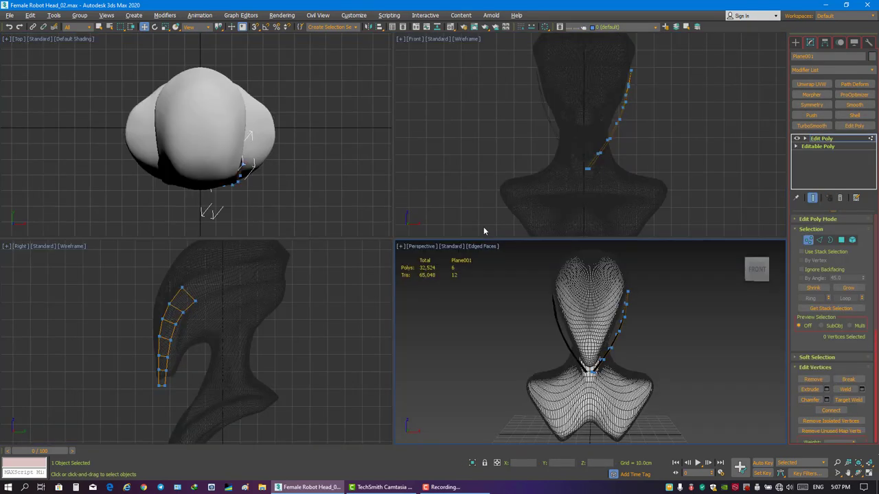
key("alt+w")
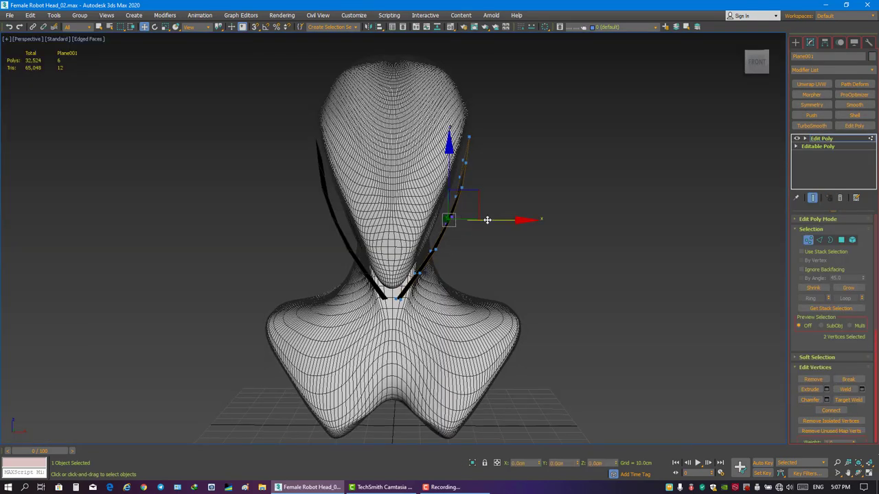
middle_click_drag(492, 190, 404, 188, "alt")
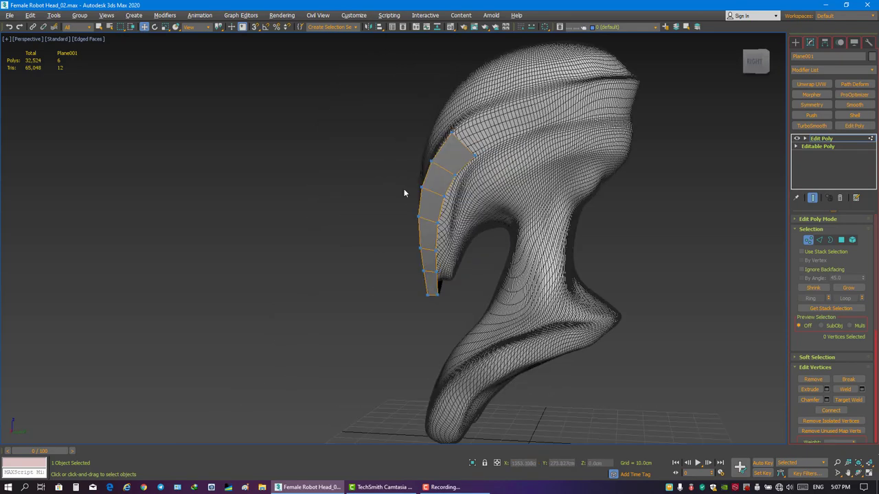
left_click(512, 219)
middle_click_drag(513, 219, 411, 226, "alt")
key("F4")
left_click(10, 15)
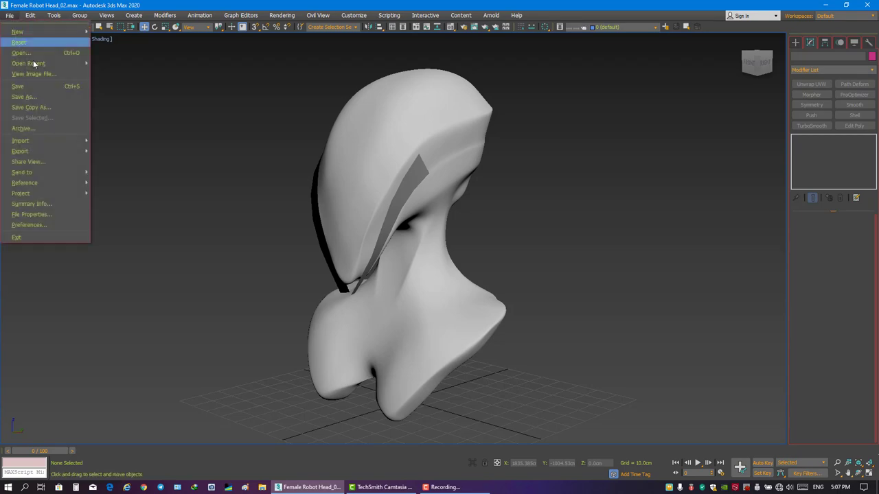
Save the scene over Female Robot Head_01.max, then view the head from the front.
left_click(24, 97)
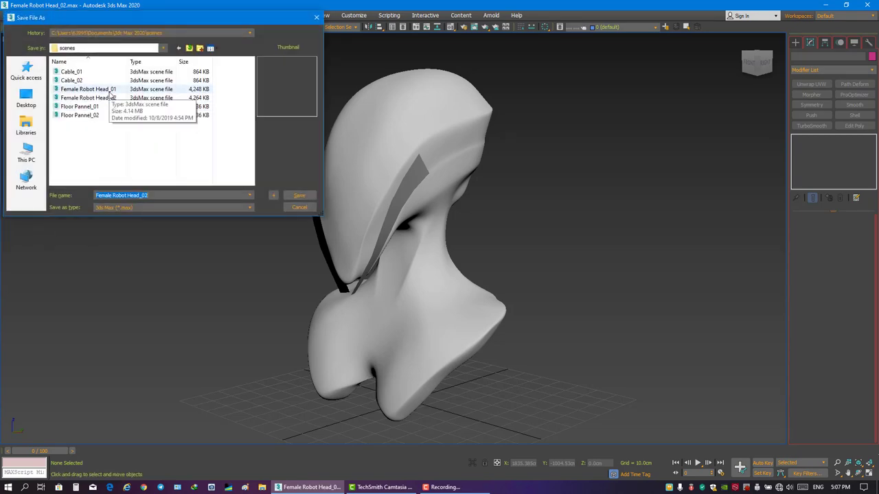
double_click(109, 92)
key("F4")
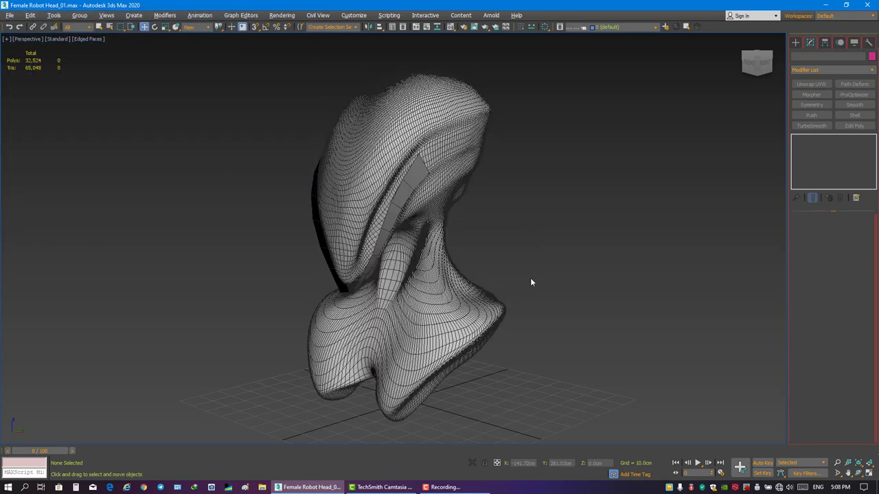
key("F4")
mouse_move(529, 280)
middle_mouse_down("alt")
mouse_move(545, 289)
mouse_move(575, 273)
mouse_move(537, 287)
mouse_move(549, 303)
mouse_move(535, 309)
mouse_move(542, 302)
middle_mouse_up("alt")
key("F4")
key("F4")
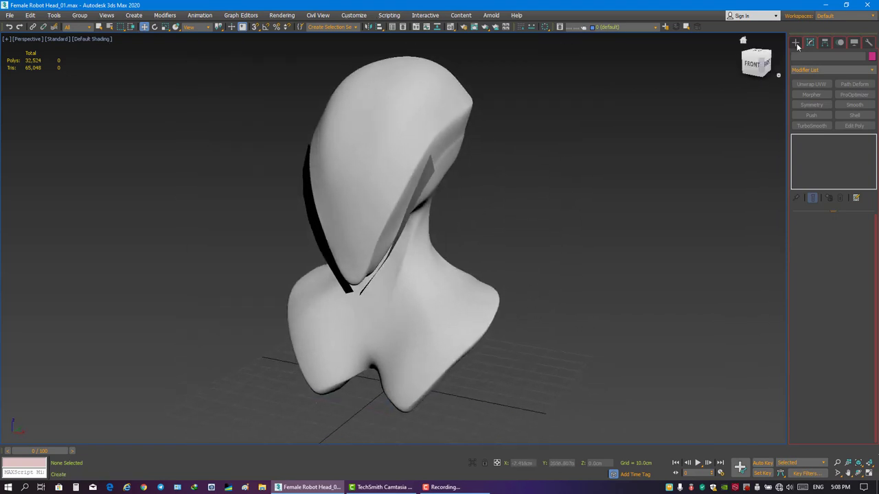
Draw a small plane on the grid and set its colour to grey.
left_click(796, 42)
left_click(849, 136)
left_click_drag(526, 381, 541, 417)
key("w")
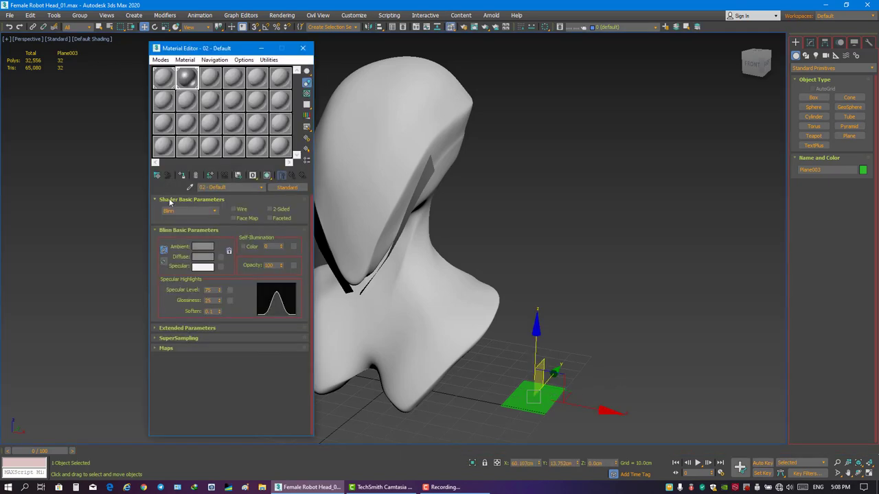
left_click(863, 169)
left_click(342, 253)
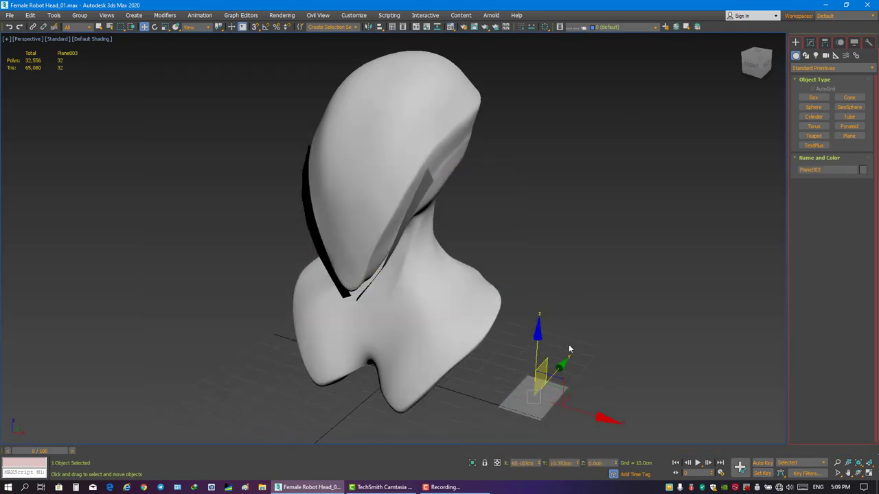
Move the plane up onto the upper side of the head.
key("F4")
mouse_move(686, 295)
middle_mouse_down("alt")
mouse_move(608, 277)
mouse_move(630, 286)
middle_mouse_up("alt")
key("F4")
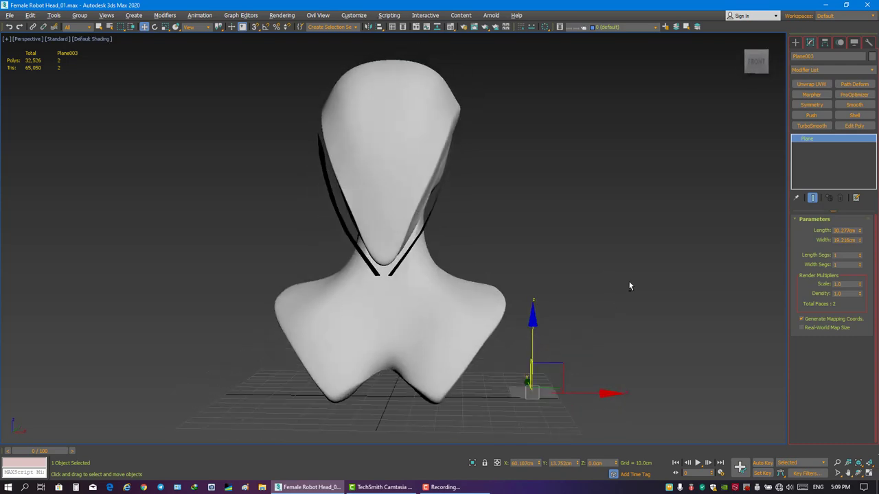
scroll(543, 179, "up", 3)
key("alt+w")
middle_click_drag(610, 323, 549, 295, "alt")
key("alt+w")
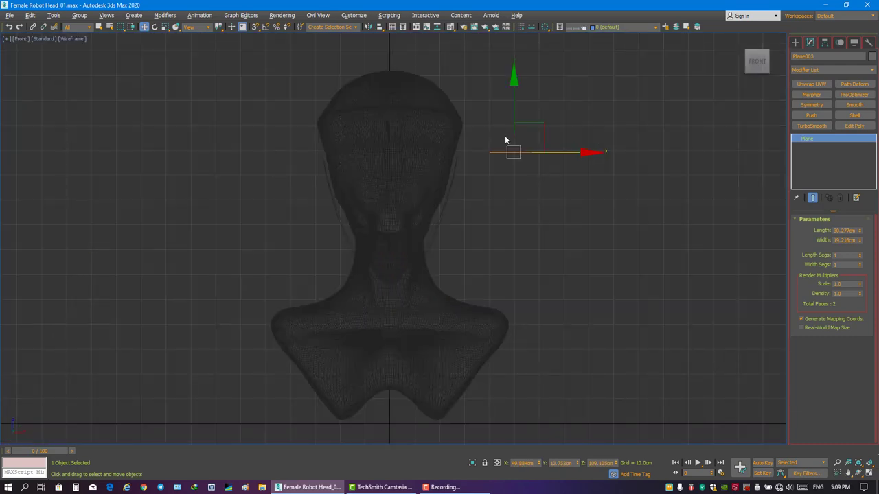
left_click_drag(505, 135, 453, 120)
key("alt+w")
left_click_drag(245, 275, 199, 293)
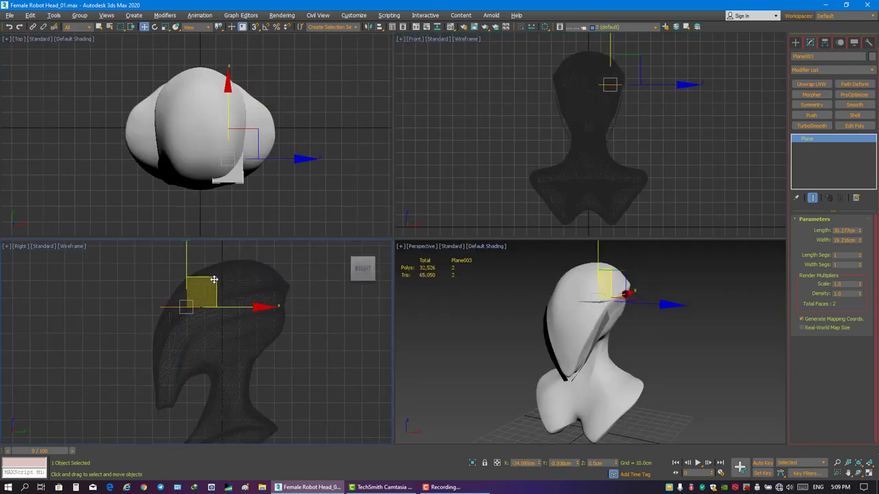
key("alt+w")
middle_click_drag(480, 261, 452, 249, "alt")
Rotate the plane so it lies against the head.
key("e")
left_click_drag(452, 249, 461, 232)
key("w")
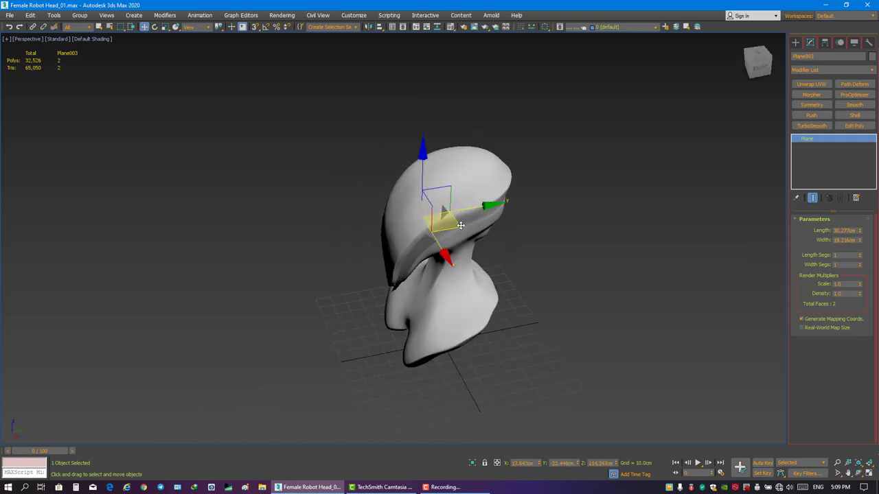
middle_click_drag(461, 232, 478, 186, "alt")
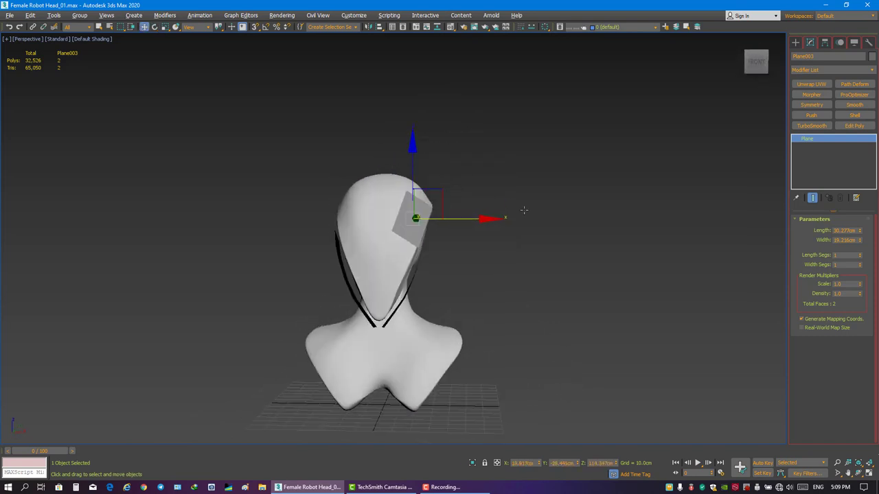
Add Edit Poly and reset the plane's pivot to the world origin (0,0,0).
left_click(854, 127)
left_click(825, 43)
left_click(831, 105)
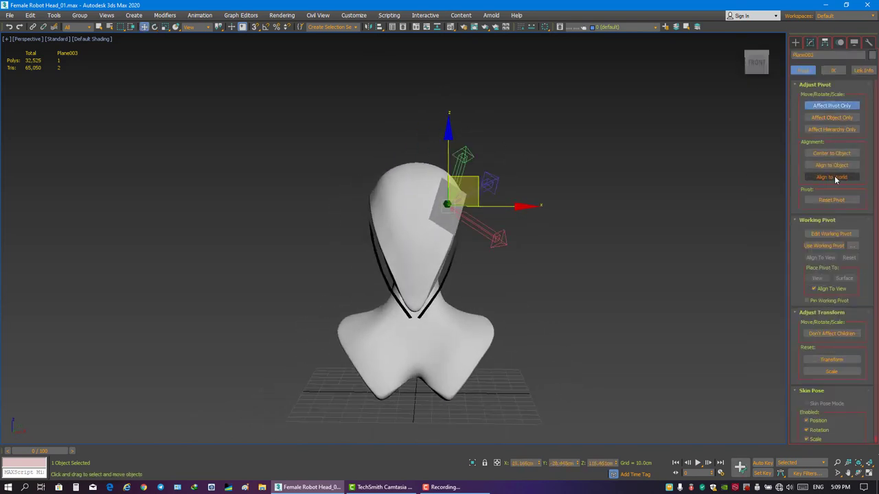
middle_click_drag(439, 240, 481, 233, "alt")
right_click(542, 462)
right_click(580, 463)
right_click(617, 463)
left_click(810, 43)
Mirror a copy of the plane onto the opposite side of the head.
middle_click_drag(412, 62, 383, 44, "alt")
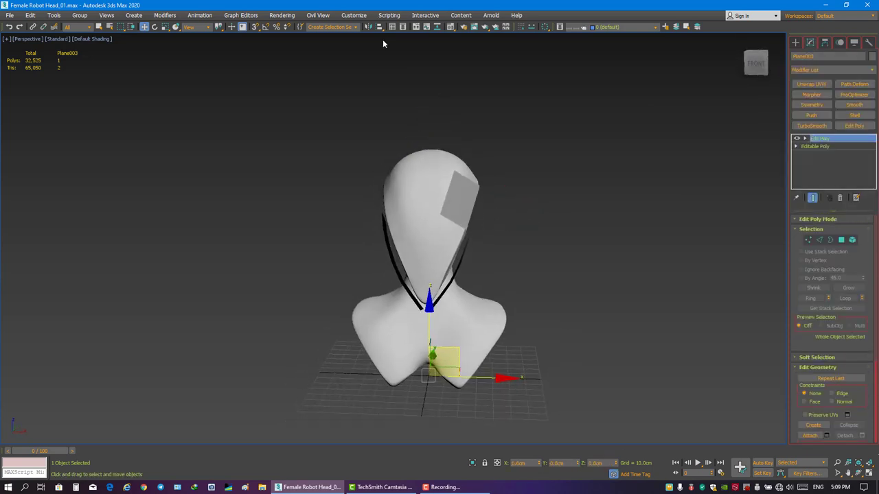
left_click(369, 26)
left_click(412, 313)
key("F4")
Move the plane's corner vertices so its outline fits the head.
scroll(511, 197, "up", 3)
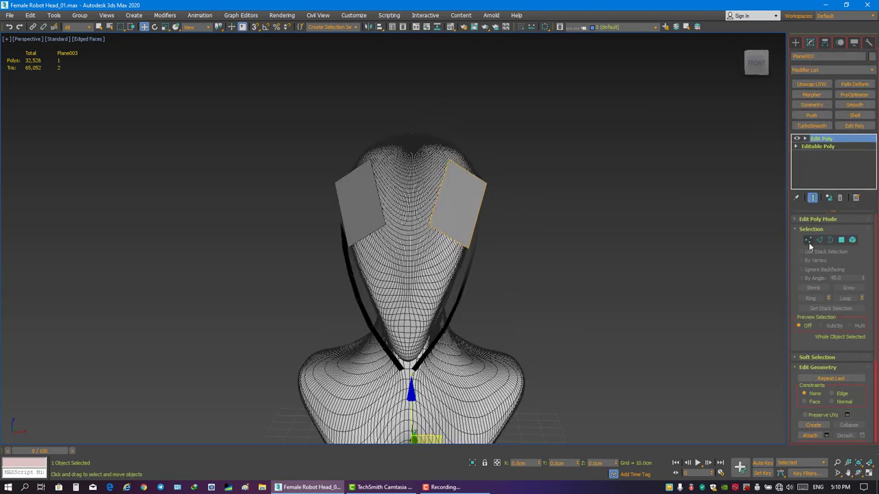
left_click(807, 240)
left_click(429, 223)
key("F3")
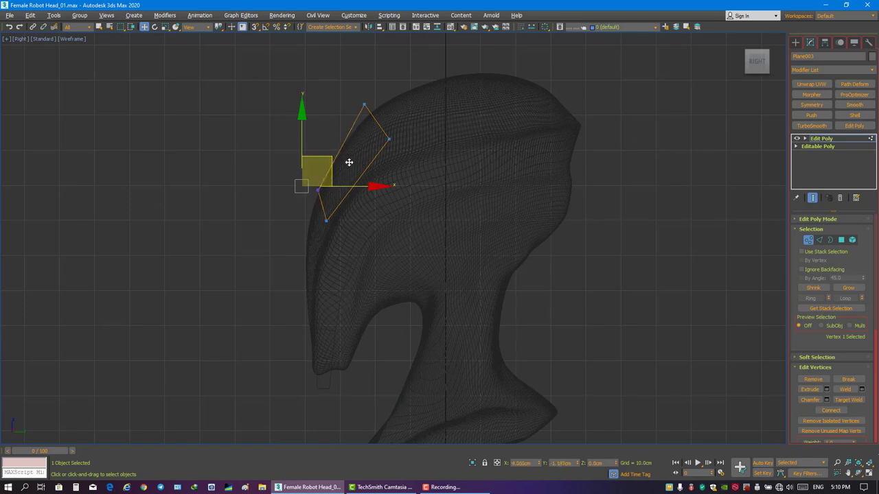
left_click_drag(351, 165, 386, 195)
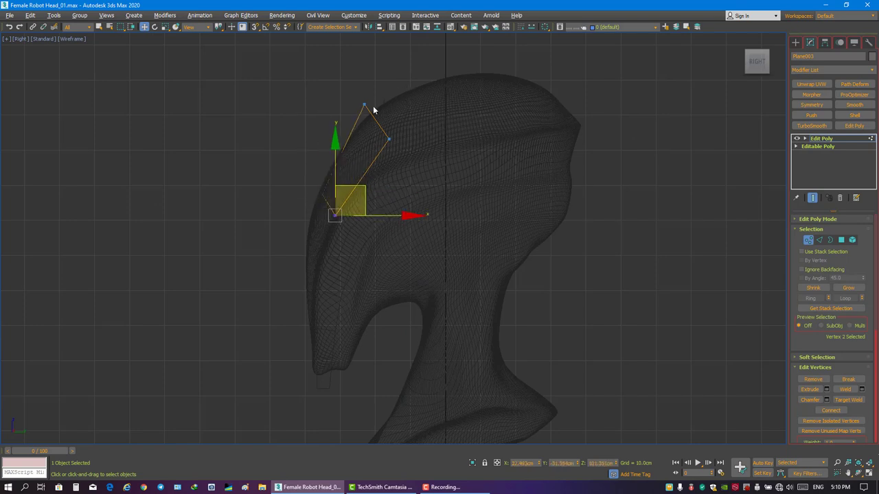
mouse_move(365, 107)
left_mouse_down()
mouse_move(402, 157)
mouse_move(423, 166)
left_mouse_up()
key("alt+w")
key("alt+w")
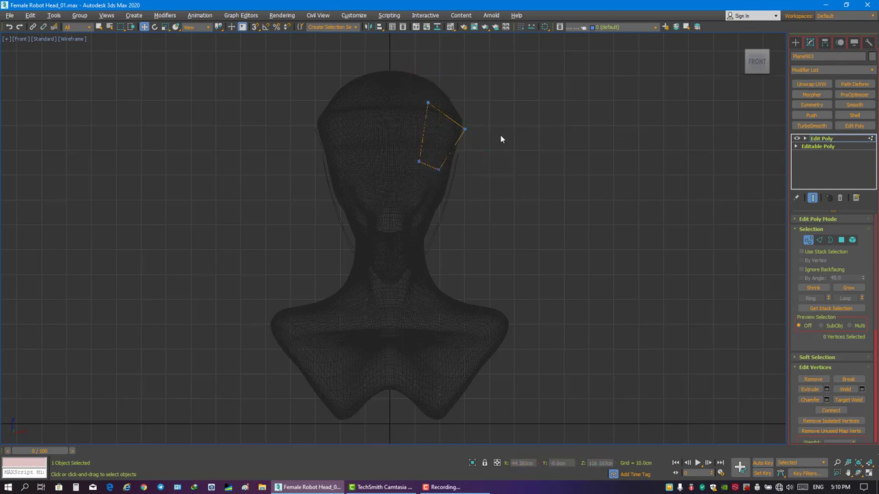
left_click_drag(500, 135, 449, 111)
Connect a new dividing edge across the plane.
key("2")
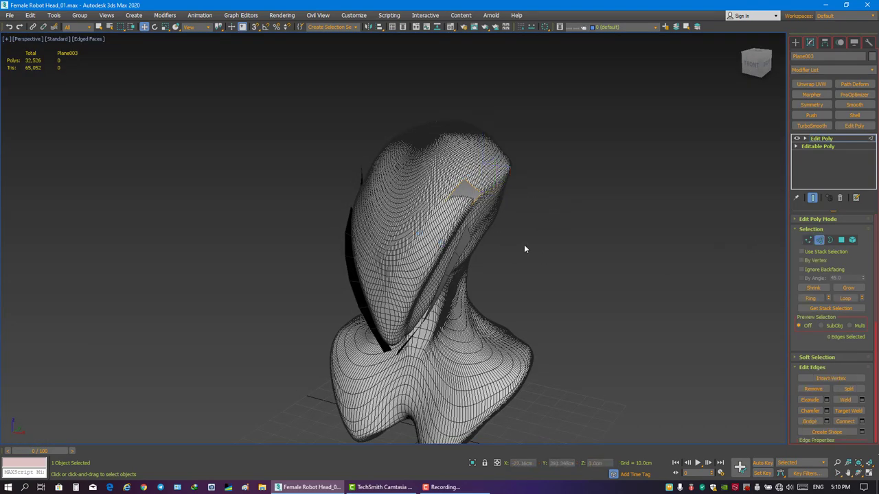
right_click(524, 245)
left_click(454, 260)
left_click(683, 203)
Extend the strip along the skull by working on its edges and vertices.
scroll(444, 212, "up", 3)
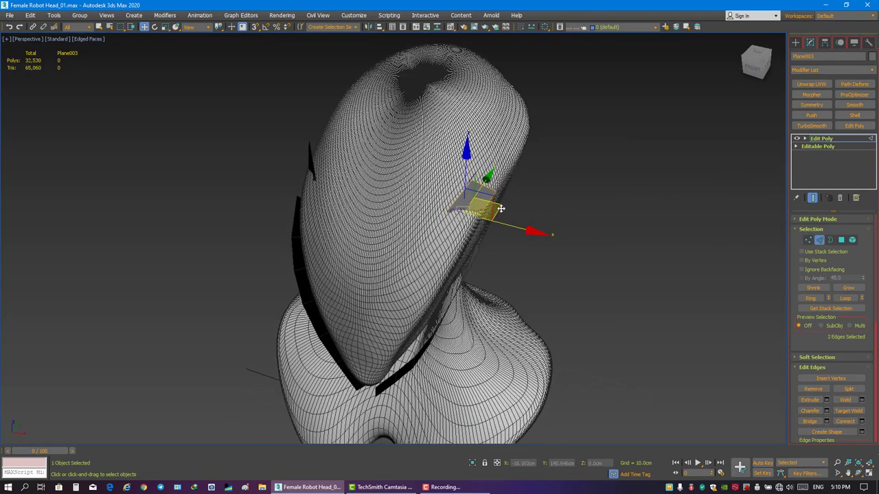
left_click(474, 206)
mouse_move(473, 205)
middle_mouse_down("alt")
mouse_move(463, 262)
mouse_move(519, 196)
mouse_move(547, 197)
mouse_move(554, 226)
middle_mouse_up("alt")
key("1")
mouse_move(511, 181)
middle_mouse_down("alt")
mouse_move(466, 139)
mouse_move(506, 185)
mouse_move(494, 171)
mouse_move(543, 141)
mouse_move(440, 199)
mouse_move(494, 206)
middle_mouse_up("alt")
left_click(466, 139)
key("4")
left_click(819, 239)
mouse_move(720, 261)
middle_mouse_down("alt")
mouse_move(553, 215)
mouse_move(604, 227)
middle_mouse_up("alt")
Move the strip-end vertices up and back so they hug the top of the head.
middle_click_drag(676, 208, 489, 143, "alt")
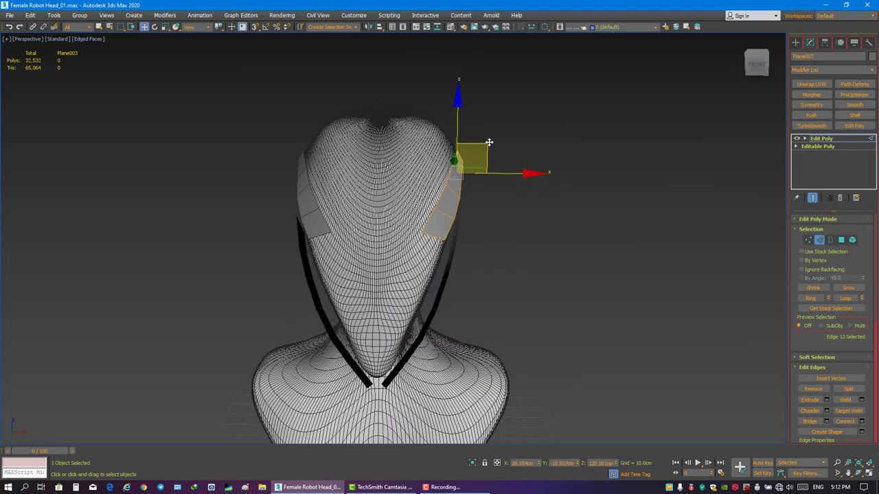
middle_click_drag(540, 219, 659, 227, "alt")
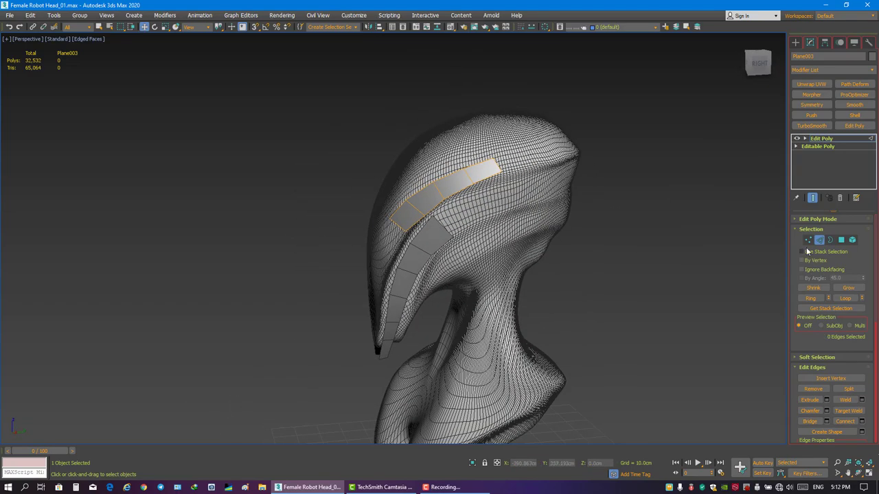
left_click(808, 239)
middle_click_drag(411, 251, 398, 206, "alt")
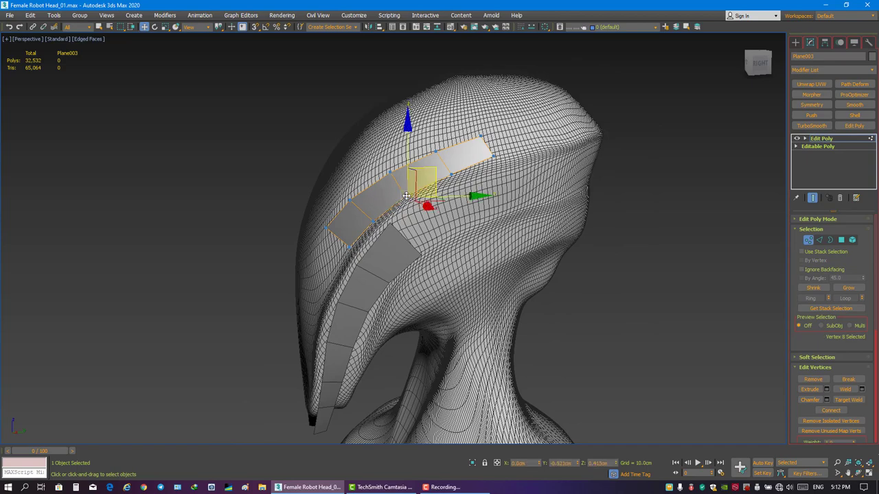
left_click(449, 172)
left_click_drag(449, 172, 484, 179)
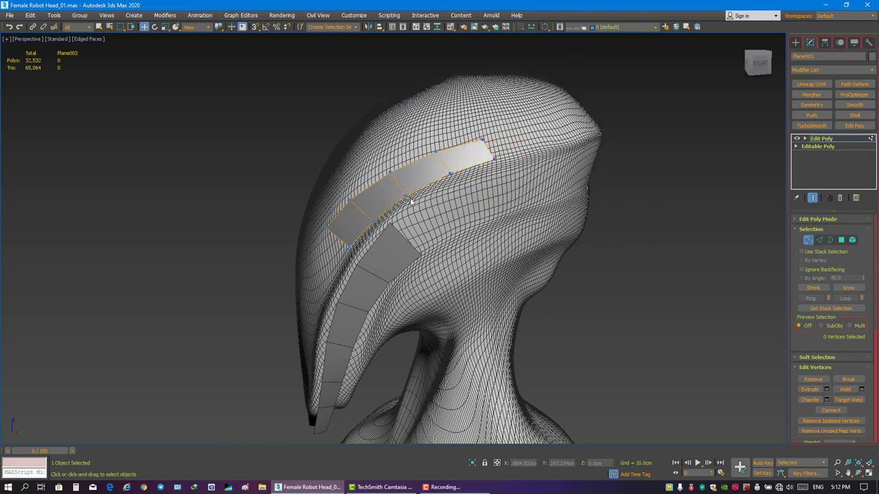
mouse_move(411, 200)
middle_mouse_down("alt")
mouse_move(490, 168)
mouse_move(480, 204)
mouse_move(517, 225)
mouse_move(529, 206)
mouse_move(549, 220)
middle_mouse_up("alt")
left_click(517, 225)
mouse_move(549, 219)
middle_mouse_down("alt")
mouse_move(570, 224)
mouse_move(481, 205)
middle_mouse_up("alt")
left_click(475, 199)
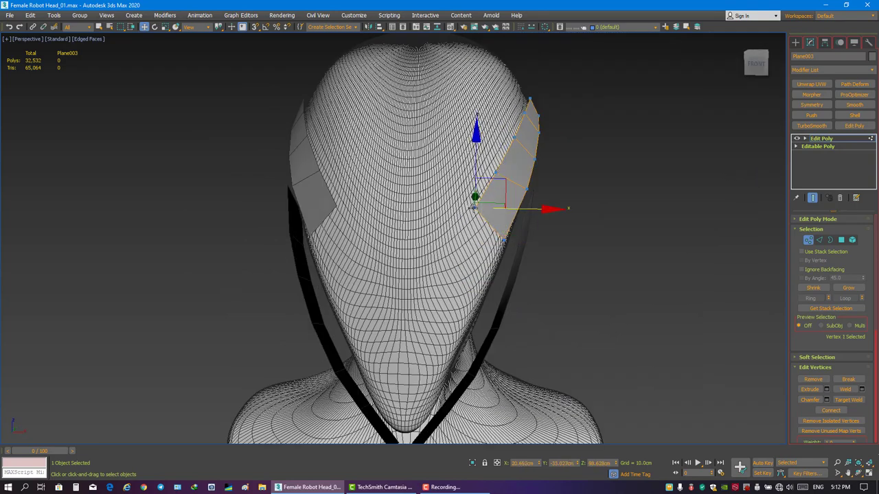
mouse_move(556, 206)
middle_mouse_down("alt")
mouse_move(457, 313)
mouse_move(525, 196)
middle_mouse_up("alt")
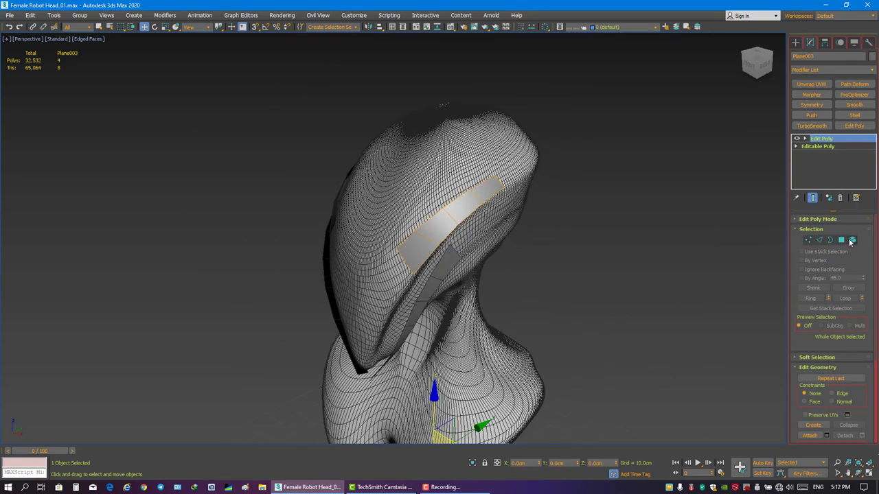
Select the four faces of the strip in Polygon mode.
left_click(841, 240)
left_click(841, 241)
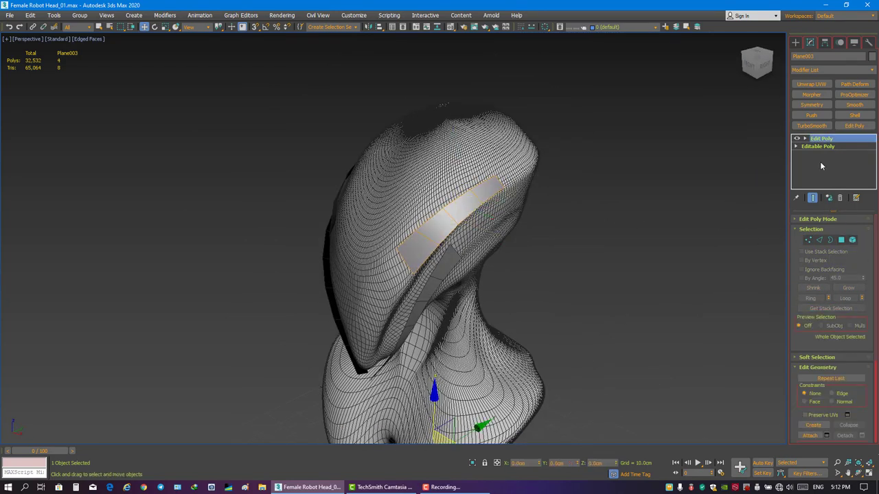
left_click(841, 240)
mouse_move(559, 180)
middle_mouse_down("alt")
mouse_move(578, 175)
mouse_move(455, 177)
middle_mouse_up("alt")
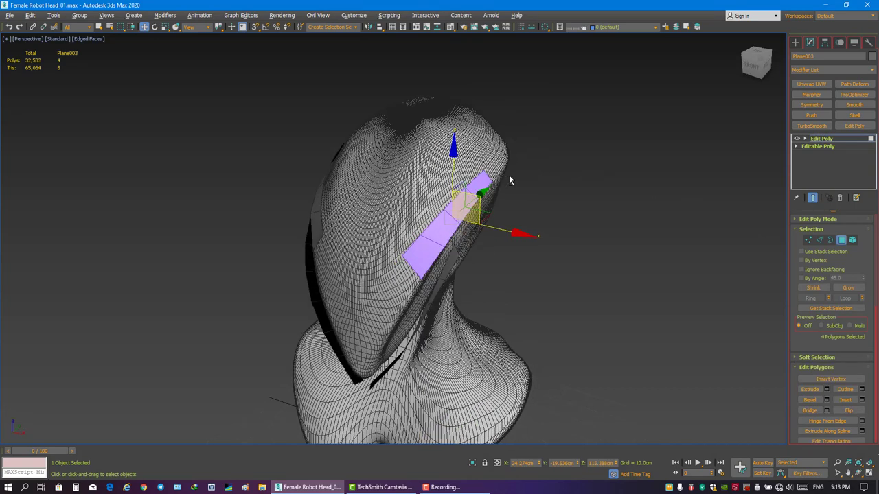
Extrude the four strip faces into a thick plate.
right_click(506, 172)
left_click(500, 196)
middle_click_drag(605, 207, 659, 192, "alt")
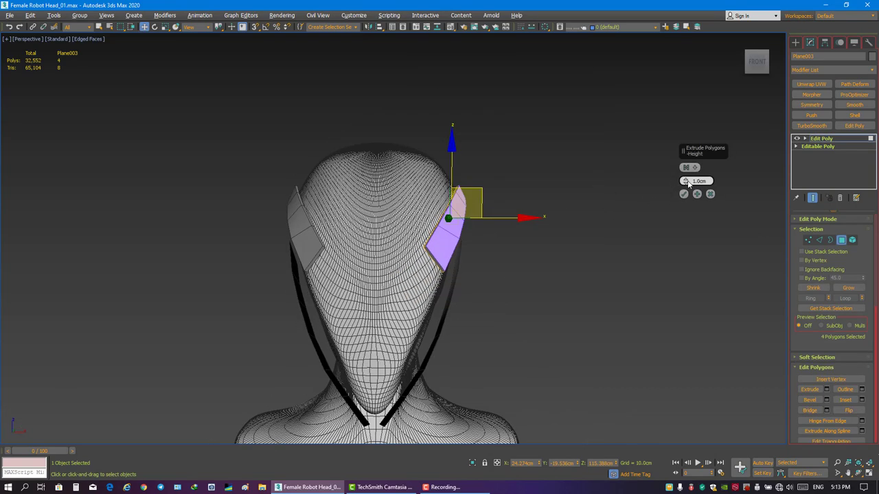
left_click_drag(684, 181, 684, 162)
mouse_move(659, 192)
middle_mouse_down("alt")
mouse_move(614, 185)
mouse_move(662, 166)
middle_mouse_up("alt")
type("5")
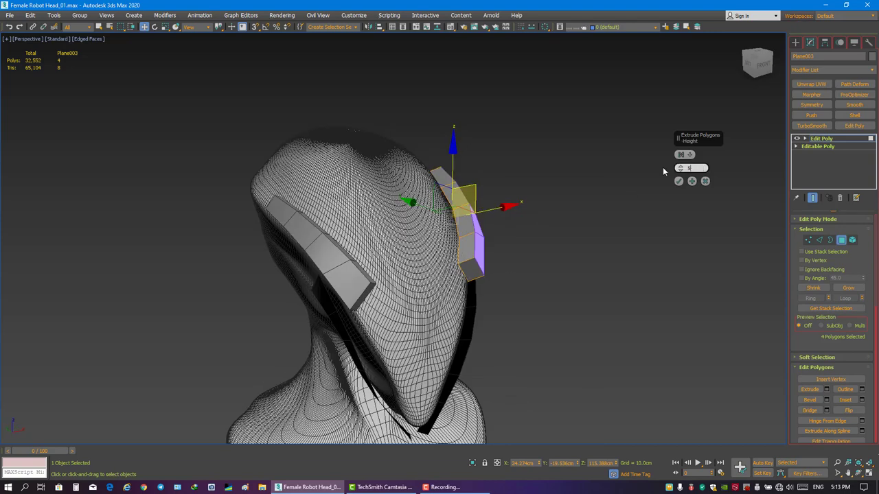
left_click(678, 181)
Clear the selection and view the whole bust with plain shading.
left_click(677, 210)
middle_click_drag(678, 210, 618, 206, "alt")
key("F4")
scroll(408, 208, "down", 3)
mouse_move(408, 207)
middle_mouse_down("alt")
mouse_move(478, 205)
mouse_move(430, 182)
middle_mouse_up("alt")
scroll(430, 182, "up", 5)
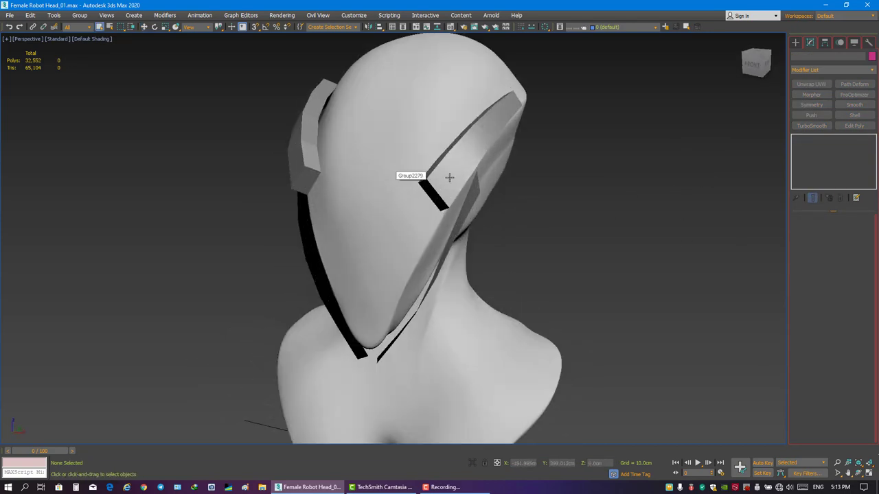
Set the reference coordinate system to Screen and turn on edged faces.
left_click(472, 193)
key("w")
scroll(511, 179, "up", 2)
right_click(464, 171)
middle_click_drag(494, 177, 447, 171, "alt")
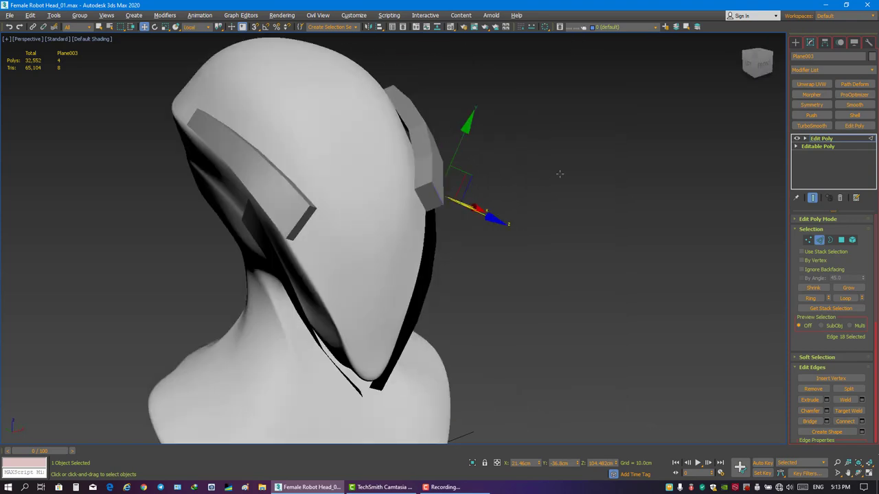
right_click(447, 171)
left_click(493, 141)
mouse_move(493, 141)
middle_mouse_down("alt")
mouse_move(506, 178)
mouse_move(467, 162)
mouse_move(544, 202)
middle_mouse_up("alt")
key("F4")
Select Plane003 at vertex level with Screen coordinates to nudge its vertices.
left_click(696, 245)
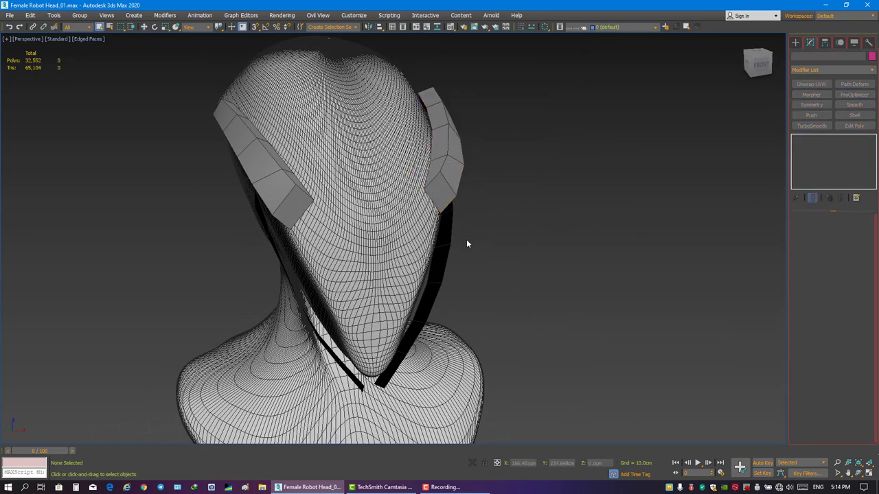
middle_click_drag(466, 244, 409, 201, "alt")
scroll(409, 202, "up", 2)
left_click(410, 202)
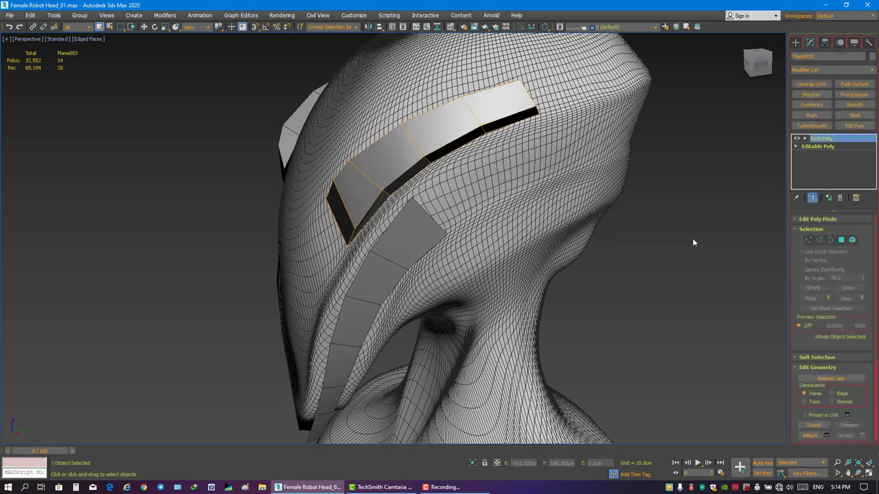
key("1")
middle_click_drag(692, 242, 407, 180, "alt")
mouse_move(441, 139)
middle_mouse_down("alt")
mouse_move(433, 176)
mouse_move(447, 135)
mouse_move(474, 175)
mouse_move(498, 190)
mouse_move(394, 182)
mouse_move(446, 207)
mouse_move(441, 167)
middle_mouse_up("alt")
right_click(446, 207)
left_click(472, 173)
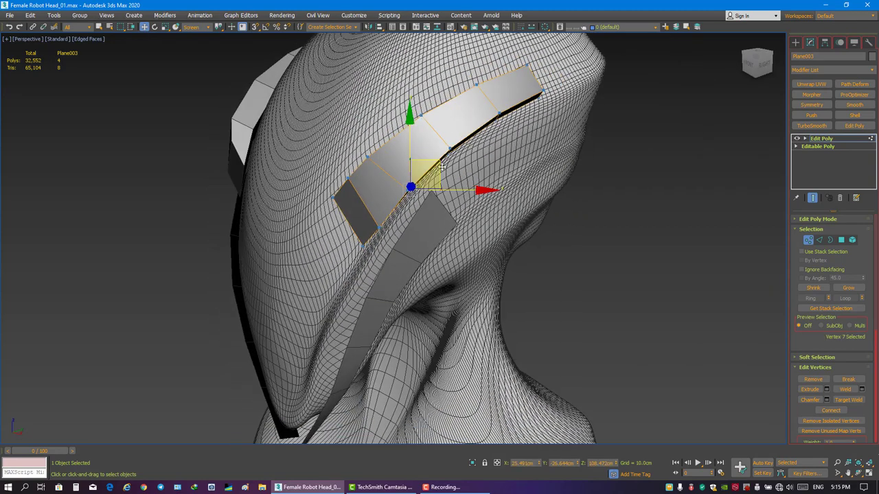
Deselect the strip and zoom out to the whole shaded bust.
key("F3")
key("F3")
right_click(511, 180)
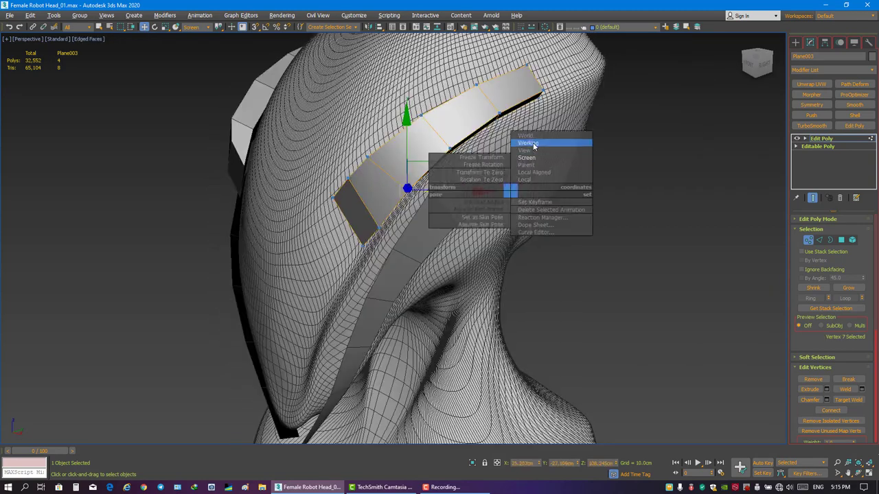
key("Escape")
left_click(545, 210)
scroll(448, 200, "down", 5)
middle_click_drag(447, 201, 536, 223, "alt")
Save the scene as Female Robot Head_02.max, replacing the existing file.
key("F4")
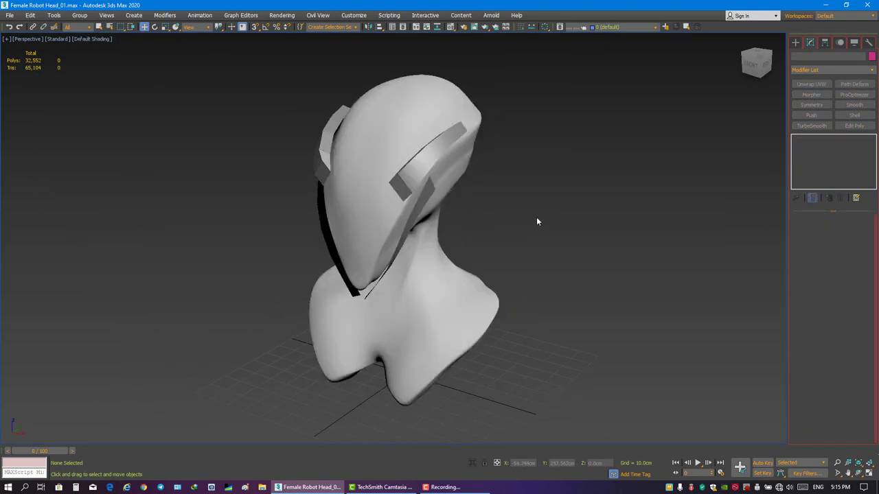
left_click(10, 15)
left_click(38, 97)
left_click(274, 196)
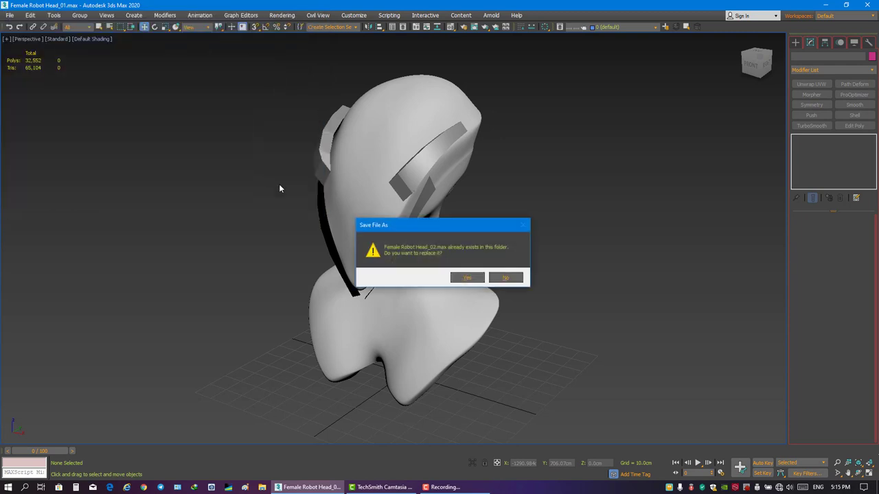
left_click(505, 277)
Shade the Front and side viewports and maximize the Perspective view.
middle_click_drag(527, 252, 513, 243, "alt")
key("alt+w")
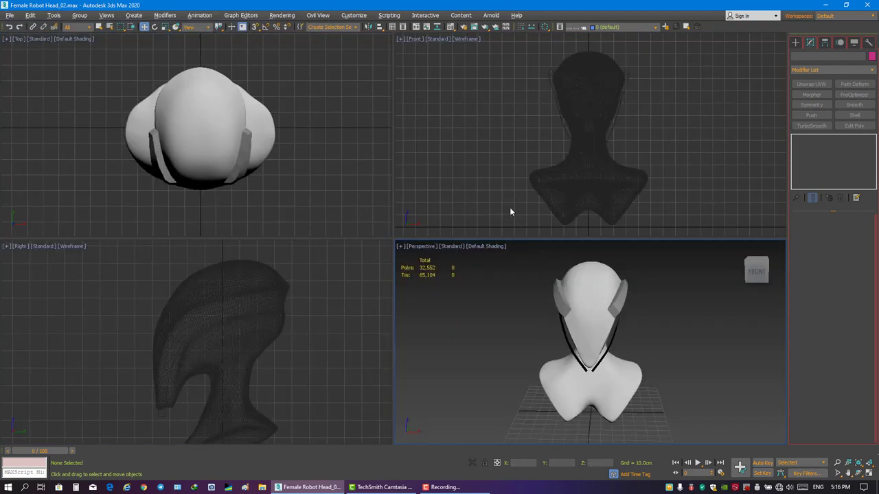
left_click(510, 208)
key("F3")
left_click(314, 316)
key("F3")
left_click(471, 353)
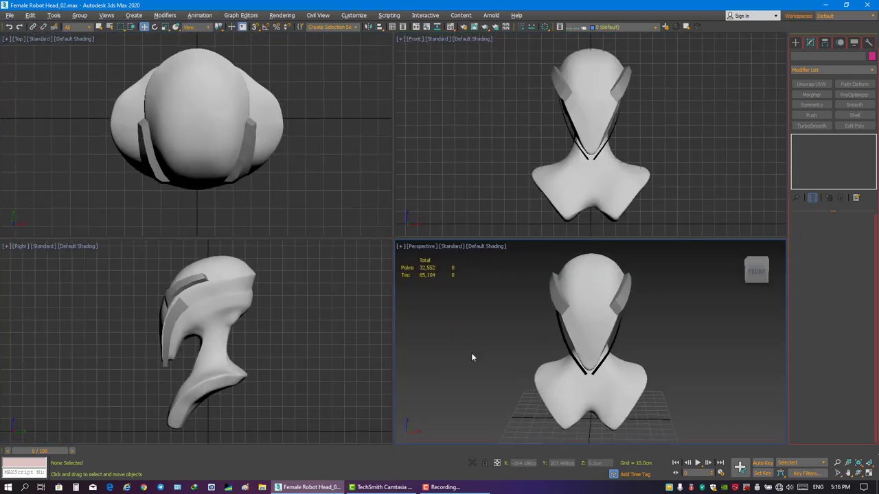
key("alt+w")
left_click(795, 42)
Draw a new plane on the grid and raise it to head height.
left_click(849, 135)
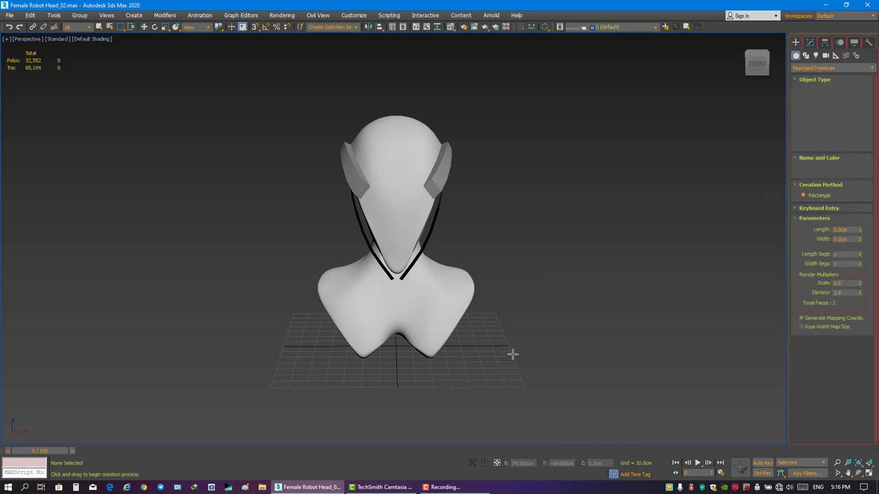
left_click_drag(512, 355, 569, 367)
left_click(810, 42)
key("w")
key("F4")
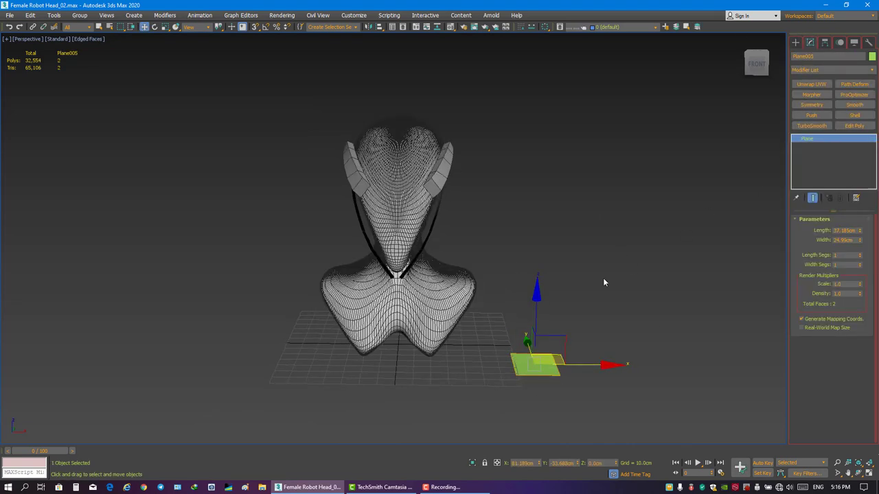
left_click_drag(555, 332, 436, 87)
Rotate the plane upright in the Front view over the forehead.
key("alt+w")
right_click(325, 296)
key("alt+w")
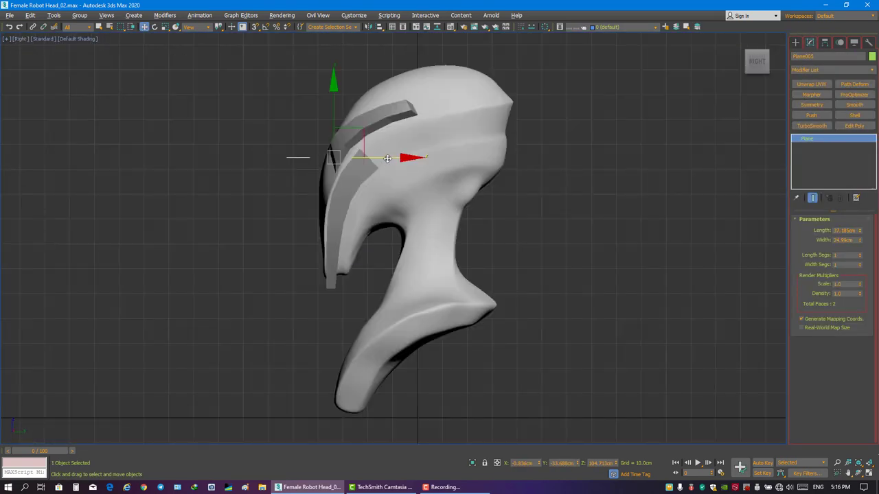
key("alt+w")
key("e")
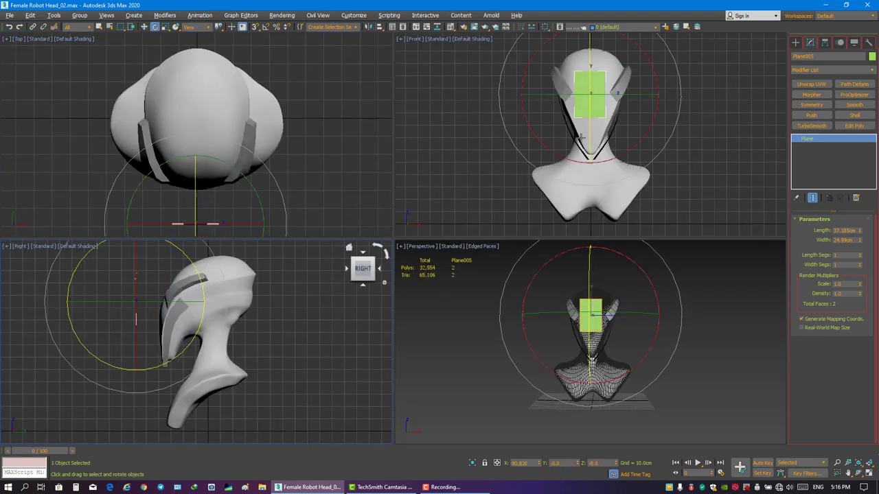
right_click(706, 202)
key("alt+w")
key("F4")
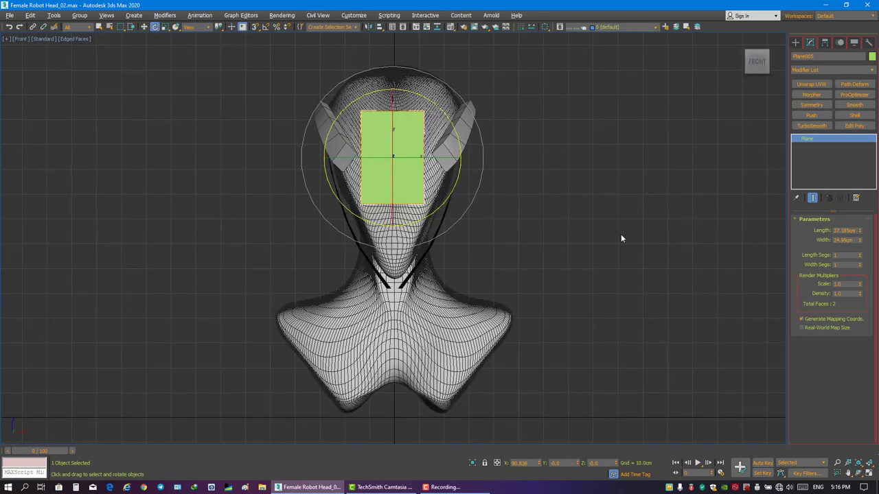
Set the plane's width segments to 2.
key("q")
left_click(859, 254)
scroll(407, 159, "up", 2)
Add an Edit Poly modifier to Plane005 and enlarge the Front view for vertex editing.
scroll(407, 159, "up", 1)
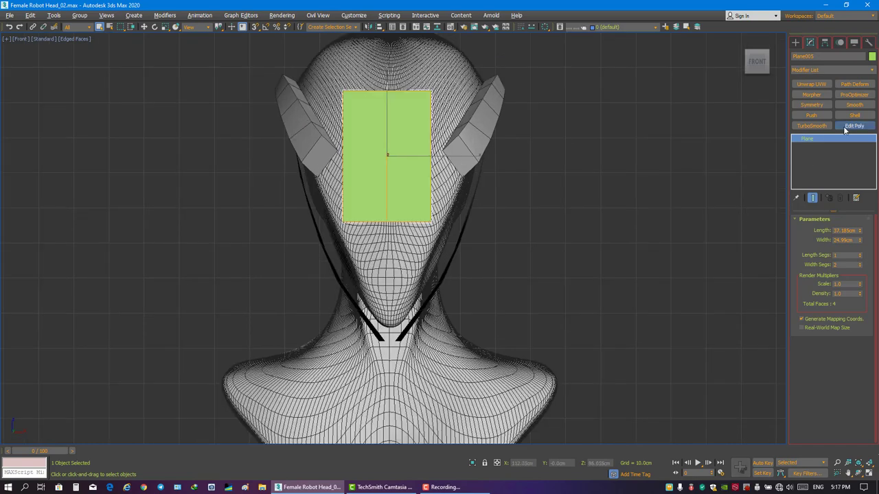
left_click(854, 126)
key("w")
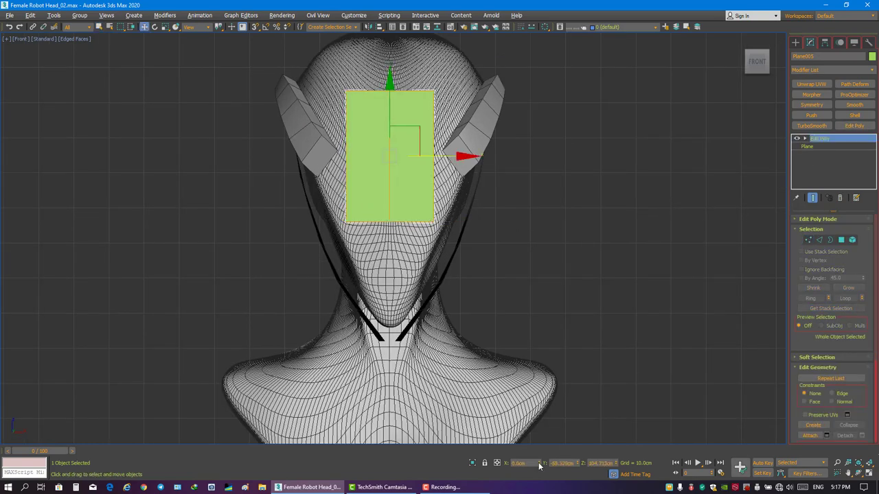
key("1")
key("alt+w")
key("1")
key("alt+w")
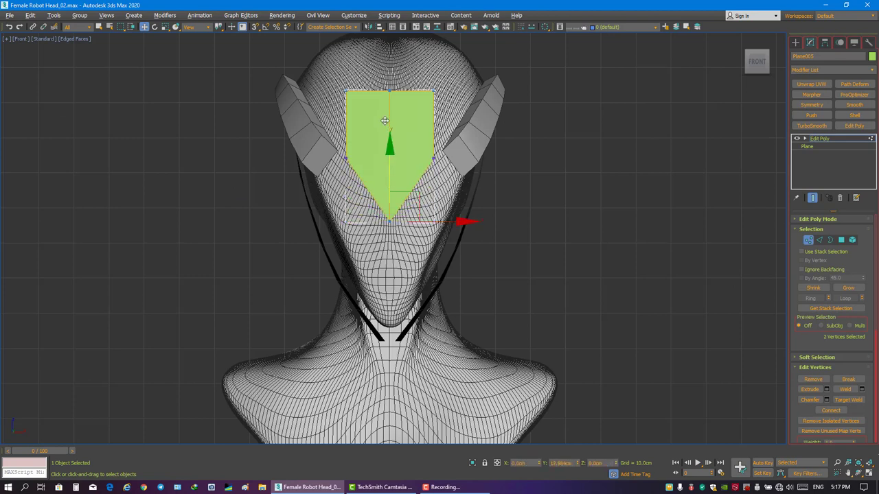
Pinch the bottom vertices into a point and extend the top edge upward into new rows.
middle_click_drag(342, 77, 342, 130)
left_click_drag(412, 209, 415, 192)
key("2")
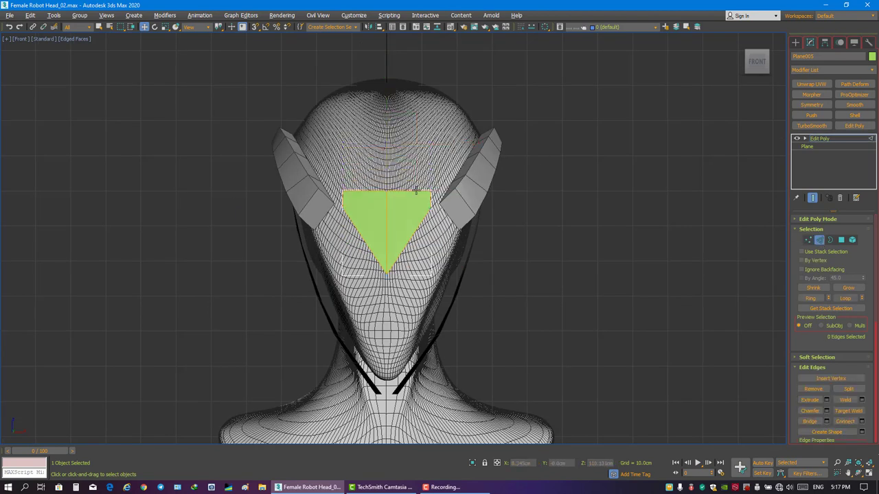
left_click_drag(387, 165, 386, 119, "shift")
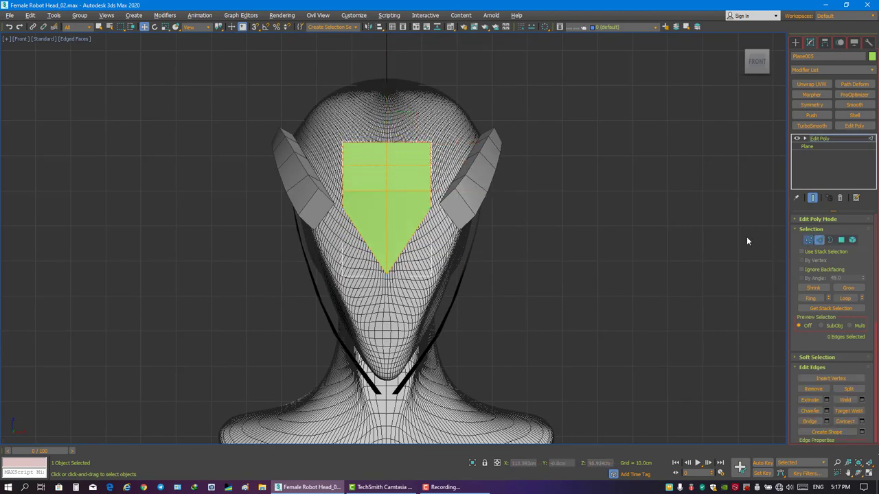
Pull the side vertices inward to sharpen the shield's point.
key("1")
left_click(396, 241)
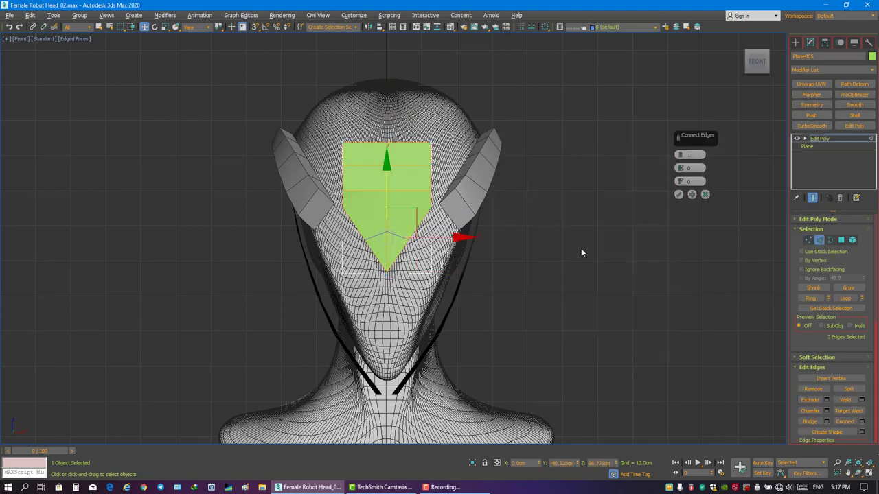
scroll(408, 222, "up", 4)
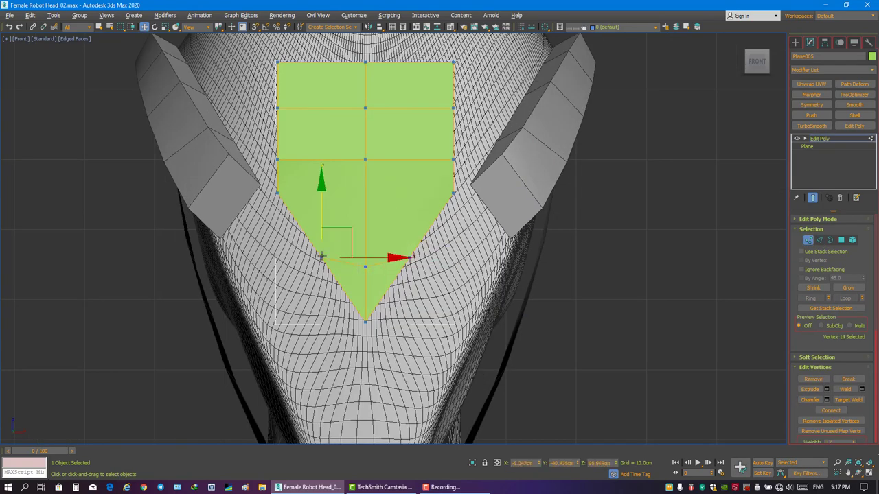
left_click_drag(395, 281, 384, 271)
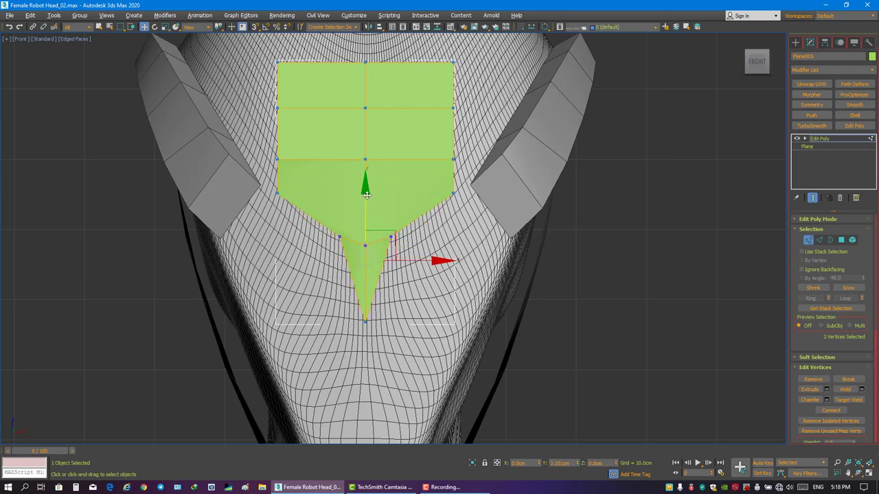
left_click(384, 271)
Show the plane's profile beside the forehead in a wireframe Right view and select all its vertices.
key("r")
key("F3")
middle_click_drag(343, 171, 341, 236)
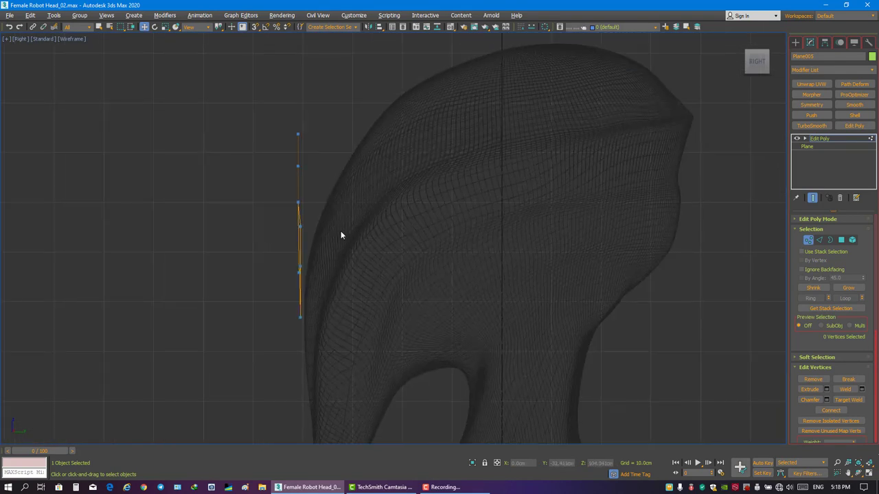
key("ctrl+a")
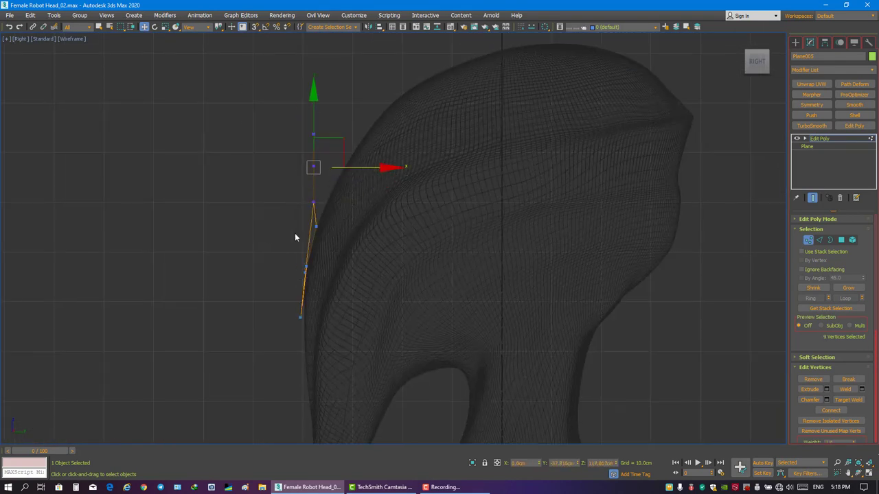
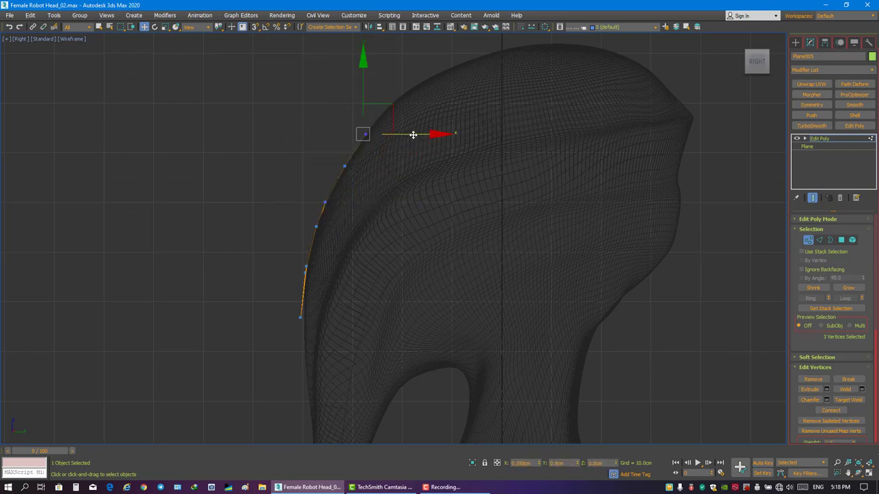
Select the faceplate plane and give it a light grey material and object colour.
key("alt+w")
key("alt+w")
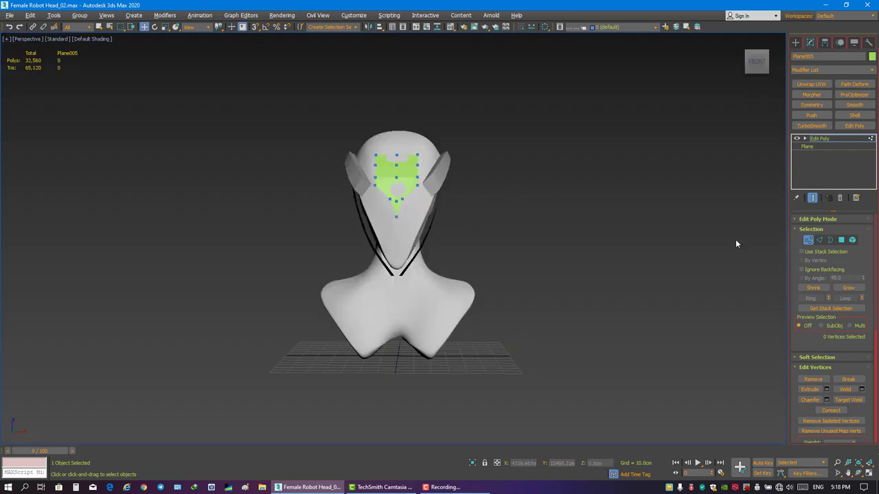
scroll(476, 200, "up", 3)
mouse_move(477, 199)
middle_mouse_down("alt")
mouse_move(369, 144)
mouse_move(521, 218)
middle_mouse_up("alt")
key("ctrl+d")
left_click(412, 161)
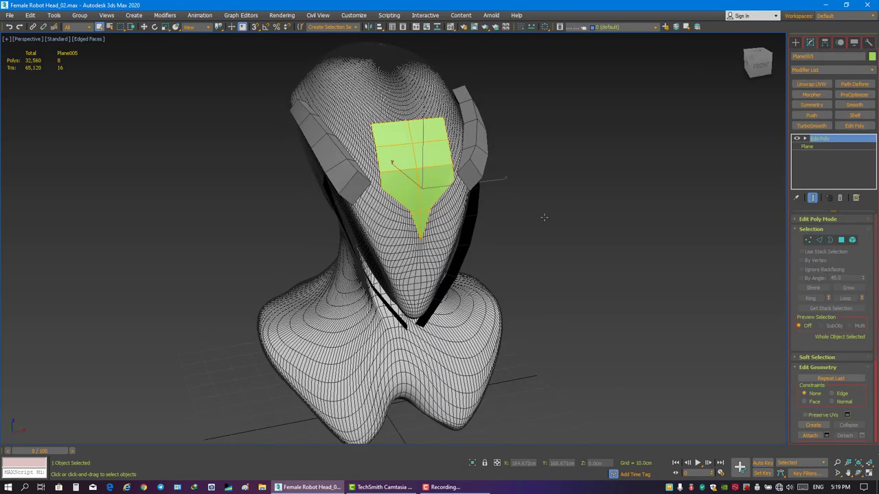
key("m")
left_click(181, 177)
left_click(303, 48)
left_click(872, 56)
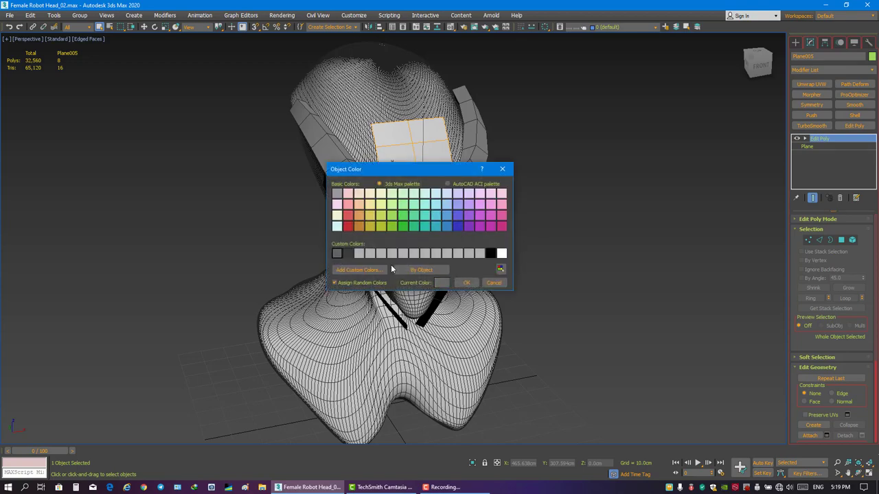
left_click(474, 286)
left_click(593, 281)
In Vertex mode, scale the upper faceplate vertices to form a narrow top panel.
middle_click_drag(590, 264, 467, 191, "alt")
left_click(468, 191)
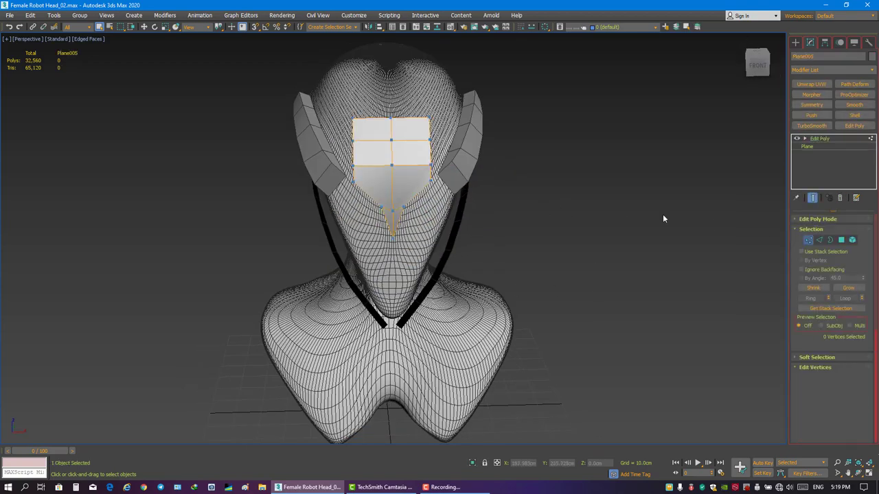
mouse_move(662, 214)
middle_mouse_down("alt")
mouse_move(436, 179)
mouse_move(483, 180)
middle_mouse_up("alt")
key("1")
key("w")
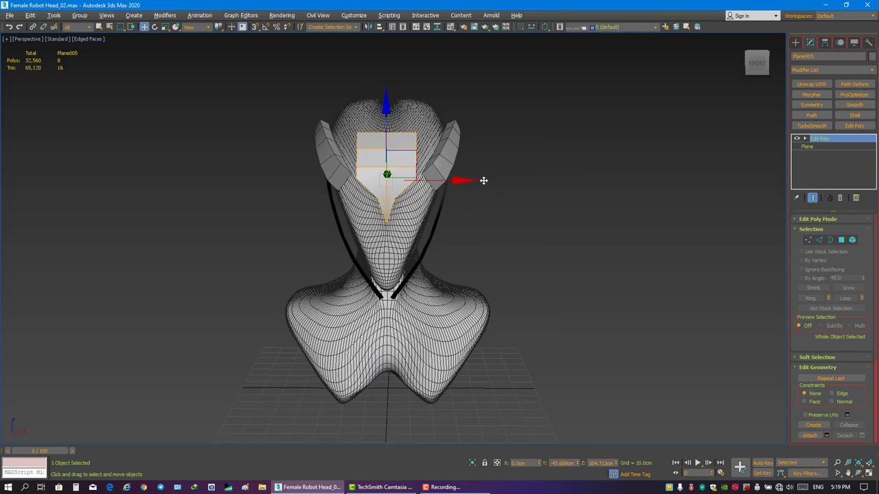
key("2")
key("1")
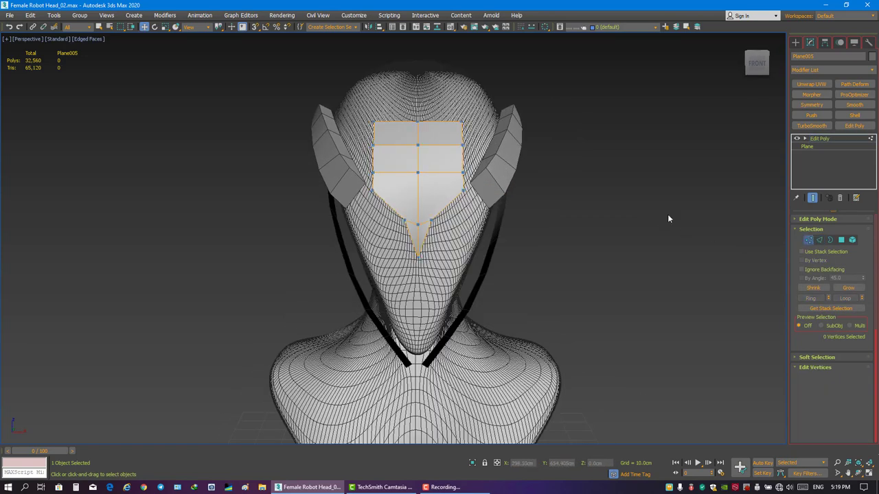
key("r")
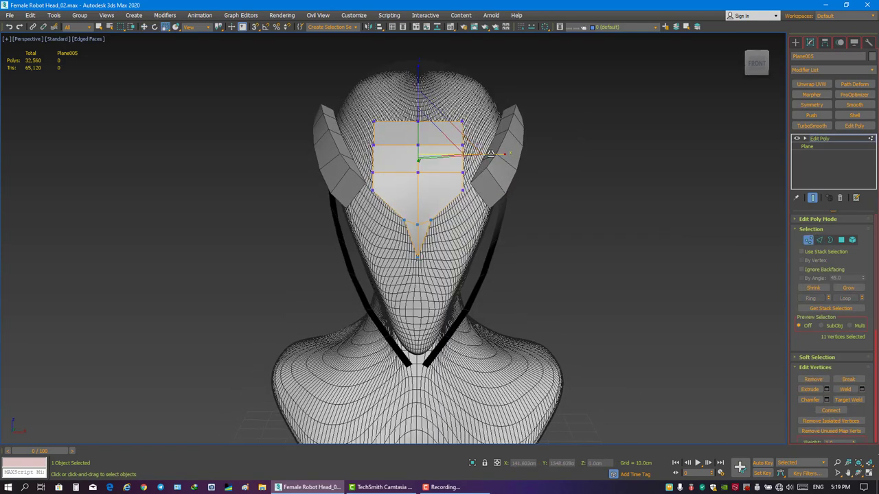
left_click_drag(428, 191, 445, 198)
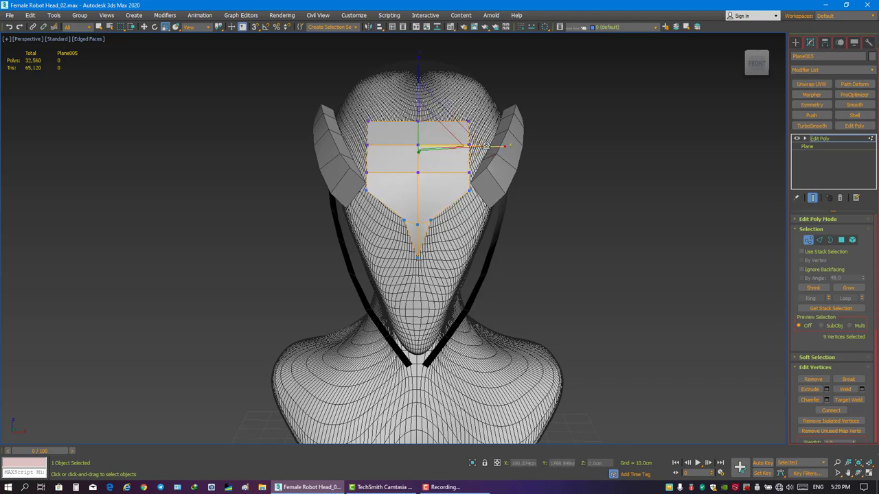
middle_click_drag(486, 146, 480, 146, "alt")
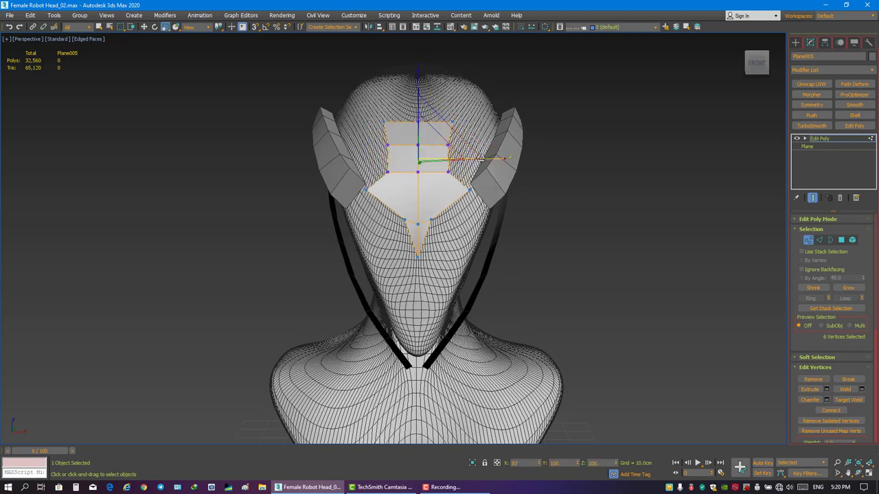
Move the faceplate's edge vertices to shape wide pointed wings and a pointed chin.
left_click_drag(371, 159, 475, 180)
key("w")
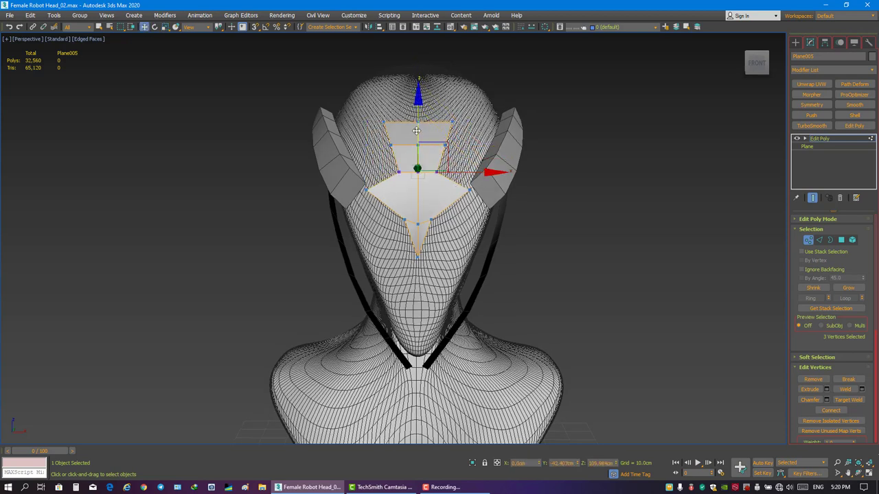
middle_click_drag(417, 127, 425, 176, "alt")
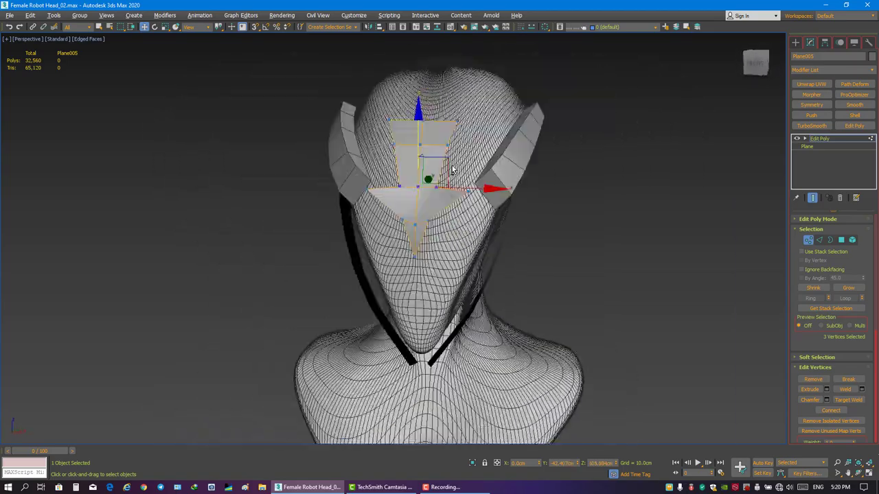
left_click(424, 177)
left_click_drag(425, 177, 394, 200)
mouse_move(411, 192)
middle_mouse_down("alt")
mouse_move(422, 188)
mouse_move(412, 163)
mouse_move(387, 163)
mouse_move(389, 123)
middle_mouse_up("alt")
left_click(388, 123)
mouse_move(445, 96)
middle_mouse_down("alt")
mouse_move(447, 128)
mouse_move(424, 115)
middle_mouse_up("alt")
left_click(442, 123)
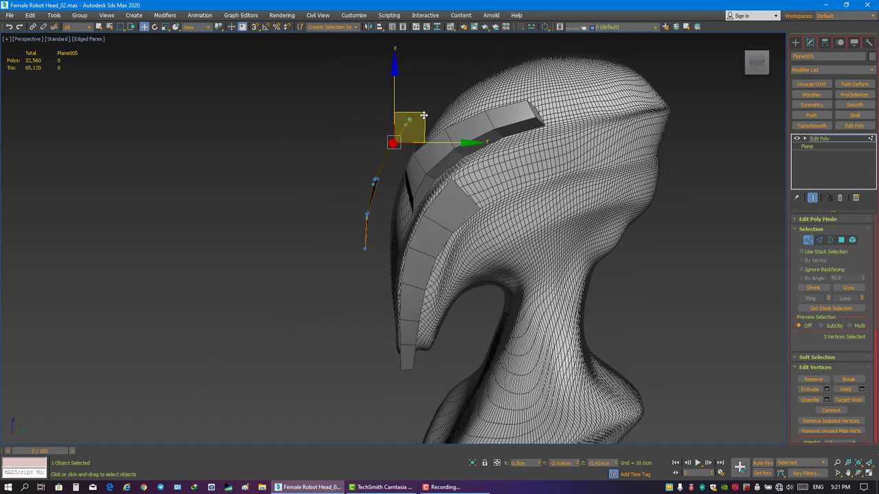
middle_click_drag(351, 125, 443, 133, "alt")
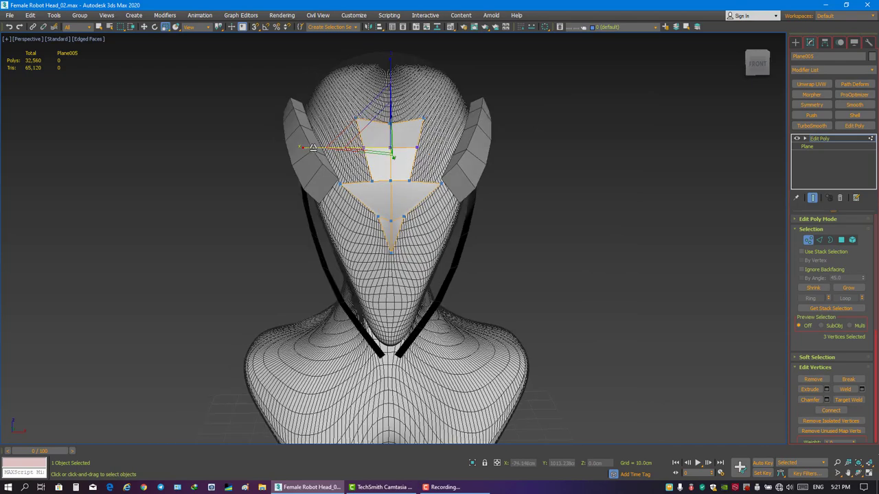
key("2")
middle_click_drag(384, 151, 424, 157, "alt")
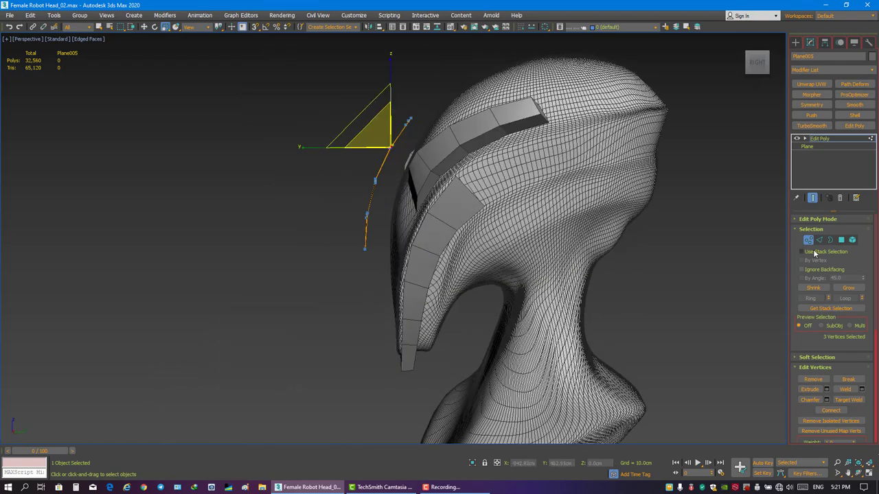
key("alt+w")
key("alt+w")
Connect a new edge row across the lower taper and pull its ends inward symmetrically.
key("F3")
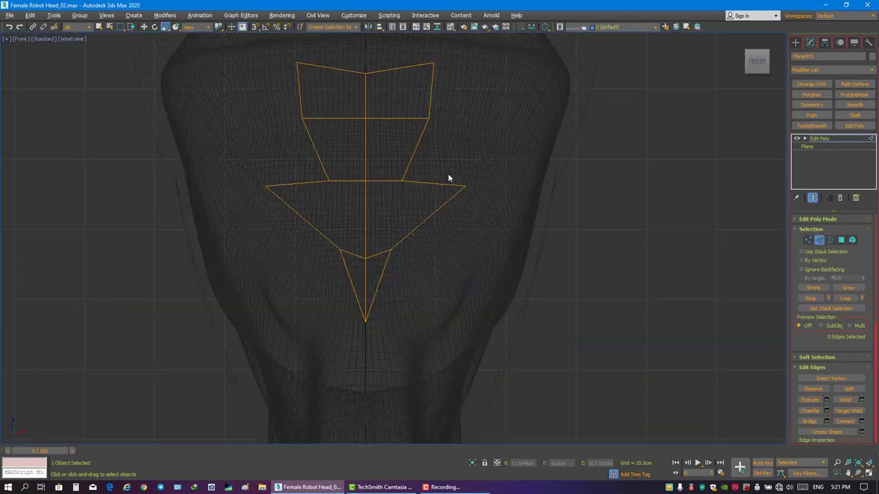
scroll(453, 179, "down", 2)
key("w")
key("1")
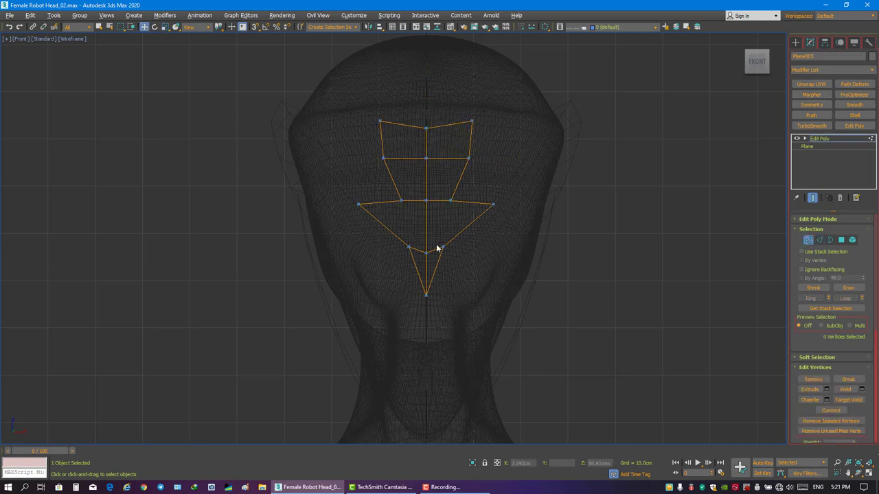
scroll(458, 196, "up", 2)
key("2")
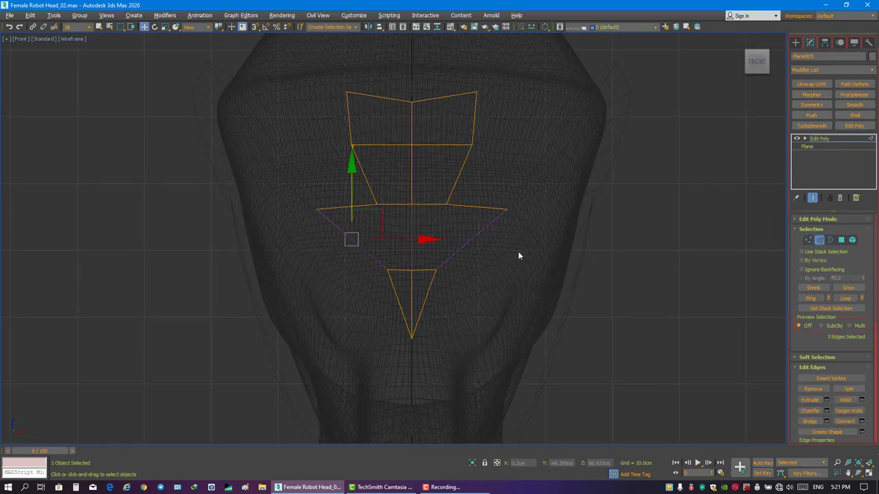
key("ctrl+shift+e")
key("1")
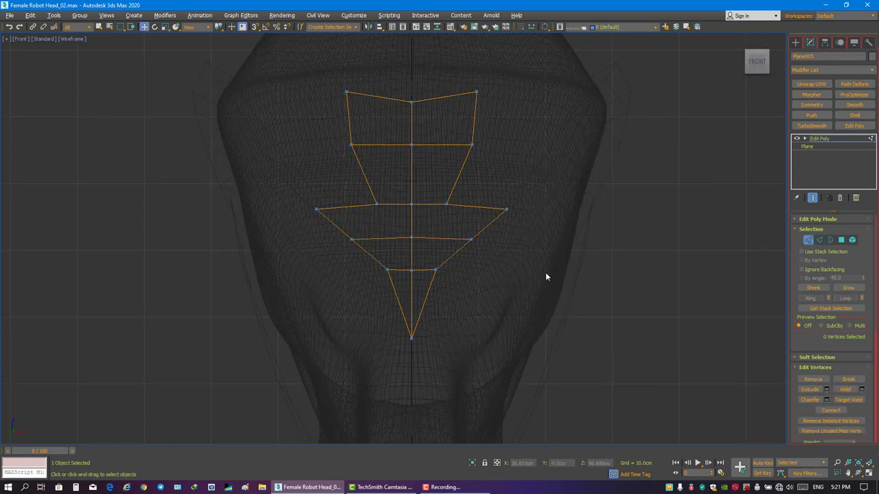
left_click(470, 239)
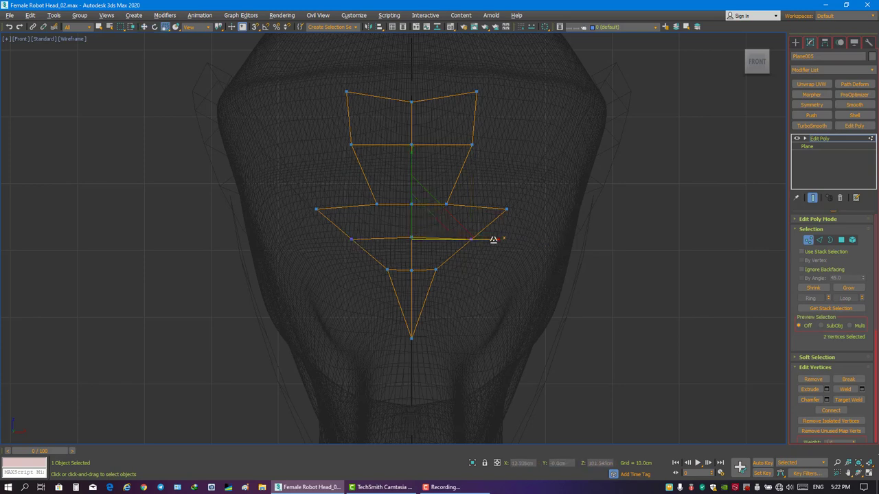
left_click_drag(493, 240, 500, 265)
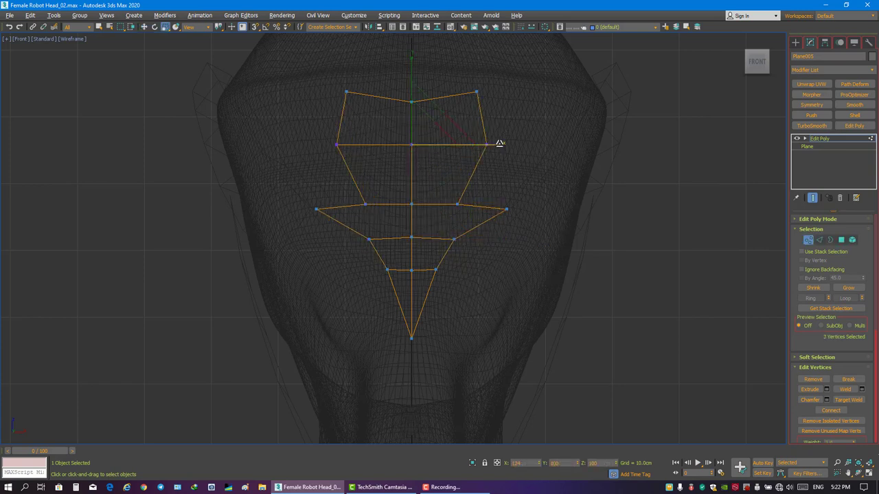
Scale the faceplate's top row of vertices wider.
mouse_move(329, 79)
left_mouse_down()
mouse_move(486, 109)
mouse_move(499, 92)
left_mouse_up()
scroll(421, 111, "down", 2)
key("w")
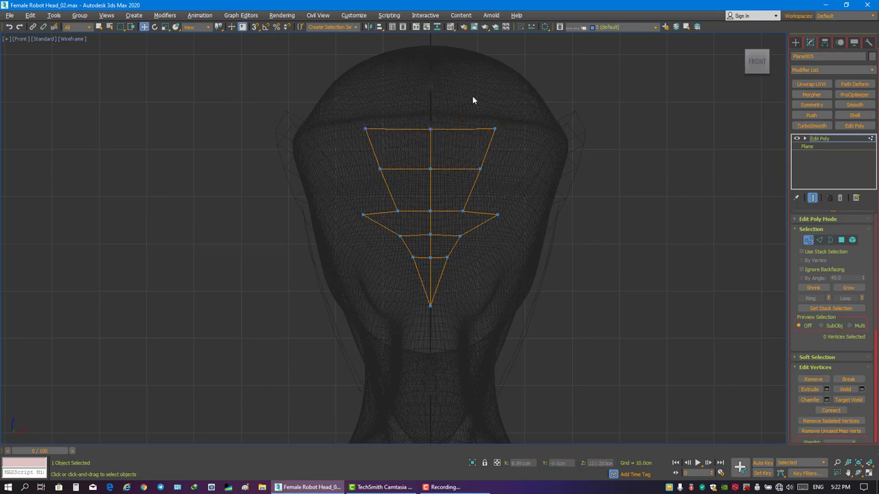
key("alt+w")
left_click(330, 325)
key("alt+w")
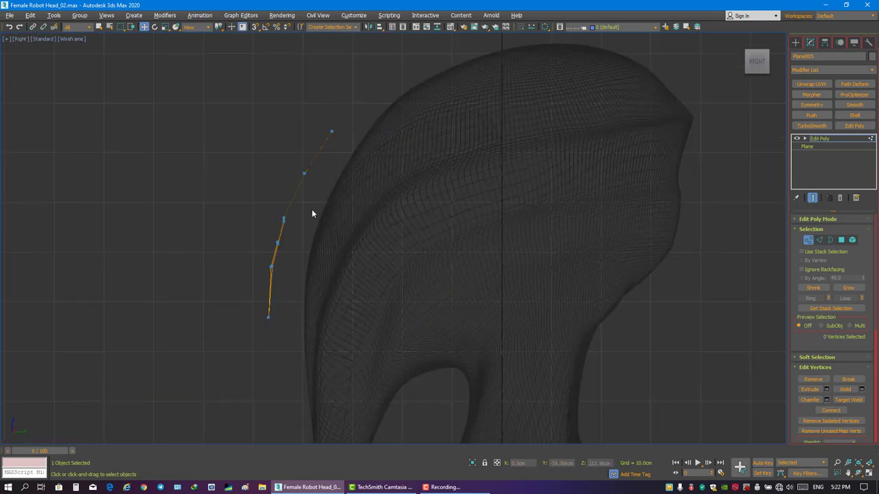
key("alt+w")
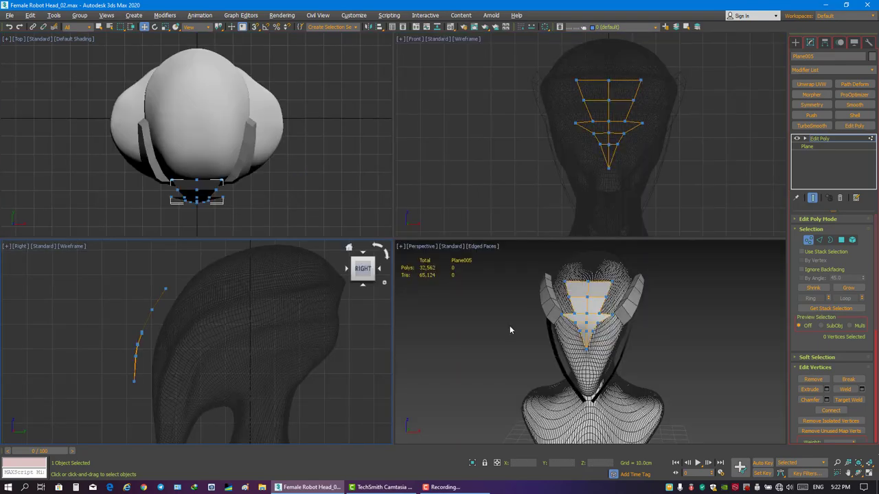
left_click(509, 325)
key("alt+w")
mouse_move(405, 256)
middle_mouse_down("alt")
mouse_move(569, 273)
mouse_move(478, 255)
middle_mouse_up("alt")
In the Right view, Shift-extend the top edges up and back over the skull, following its curve.
key("2")
key("alt+w")
left_click(307, 301)
key("alt+w")
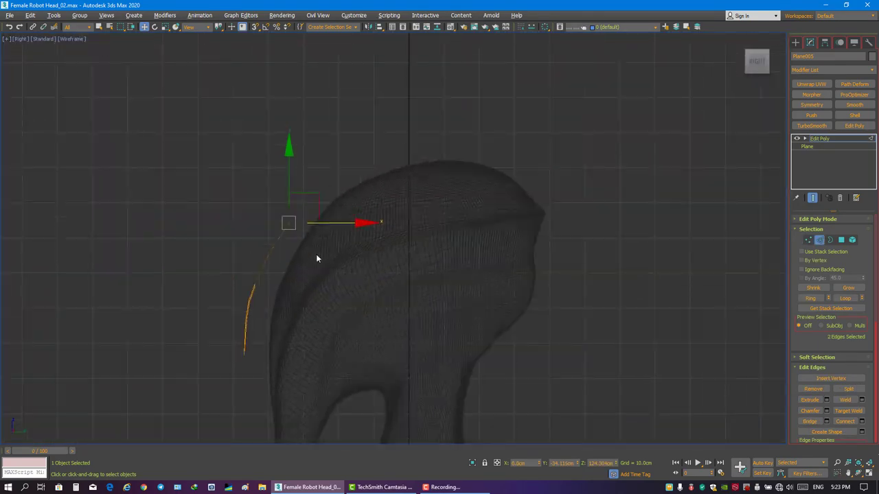
left_click_drag(349, 161, 351, 161)
left_click_drag(395, 129, 451, 102)
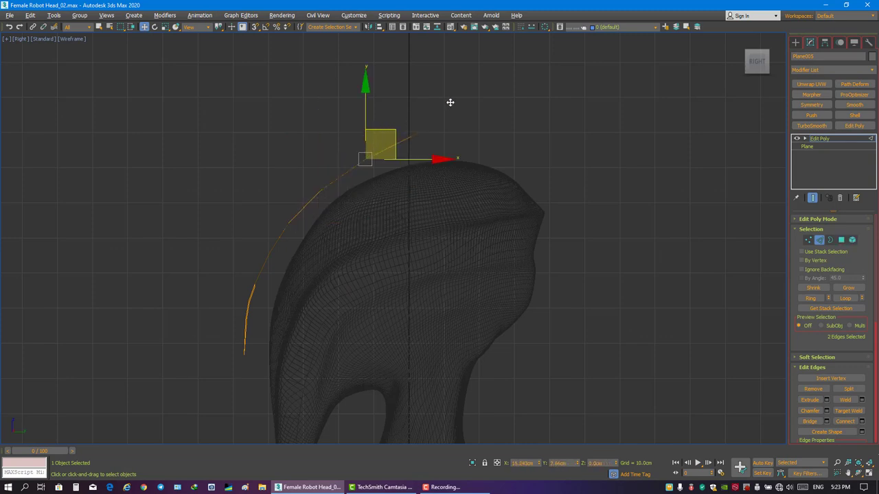
key("1")
left_click_drag(348, 161, 395, 131)
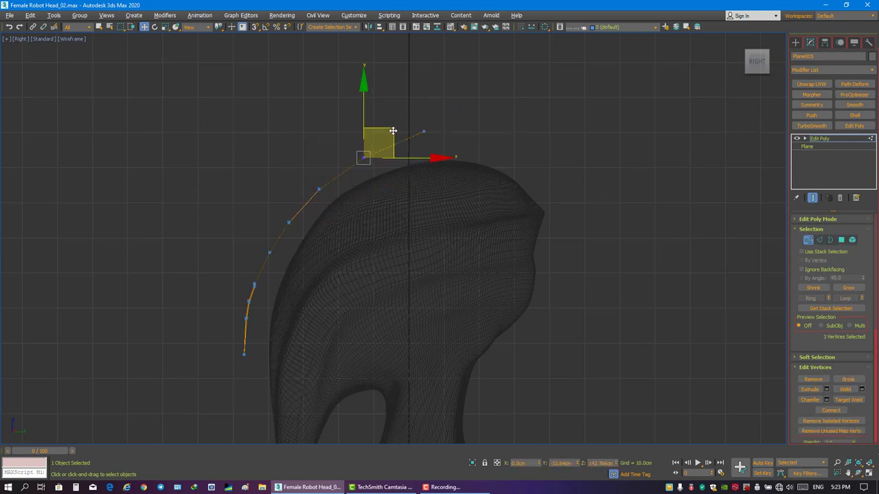
left_click(424, 131)
Check the extended plate from the side in Perspective and reselect the faceplate.
key("1")
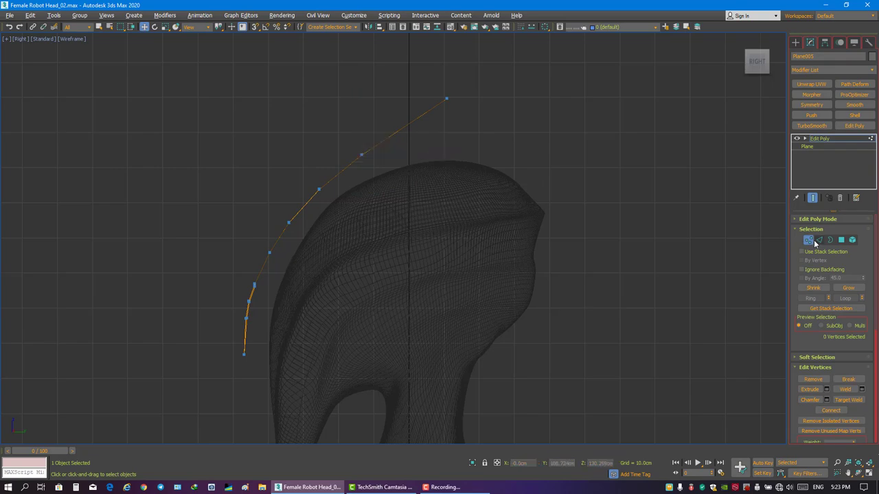
key("ctrl+d")
scroll(467, 243, "down", 5)
mouse_move(466, 244)
middle_mouse_down("alt")
mouse_move(486, 234)
mouse_move(414, 234)
mouse_move(481, 234)
middle_mouse_up("alt")
scroll(439, 233, "up", 5)
left_click(412, 137)
Collapse the faceplate's modifier stack into its editable mesh.
right_click(820, 155)
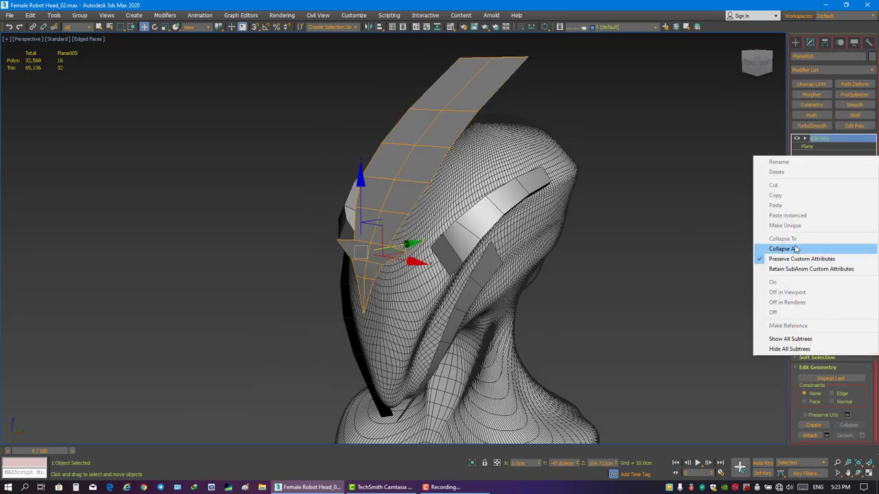
left_click(825, 239)
left_click(821, 240)
scroll(590, 131, "down", 5)
scroll(590, 130, "up", 3)
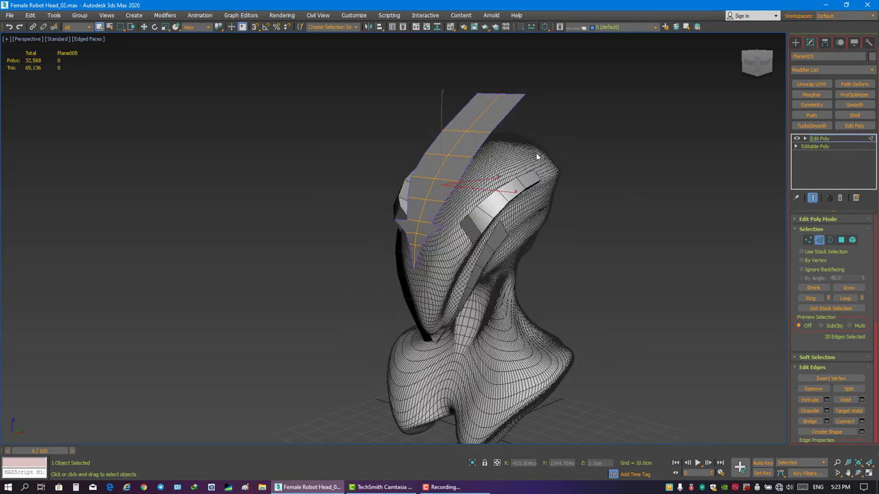
mouse_move(522, 135)
middle_mouse_down("alt")
mouse_move(590, 135)
mouse_move(517, 140)
mouse_move(501, 199)
mouse_move(691, 244)
mouse_move(508, 227)
mouse_move(417, 229)
middle_mouse_up("alt")
key("w")
Reselect the faceplate, inspect its vertices from the right, and enter Polygon mode.
left_click(691, 244)
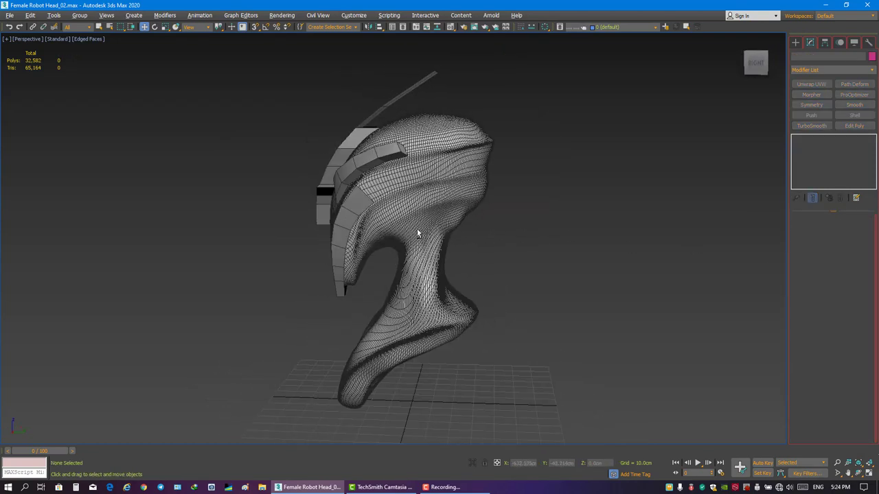
middle_click_drag(371, 161, 402, 180, "alt")
left_click(403, 180)
scroll(569, 212, "up", 3)
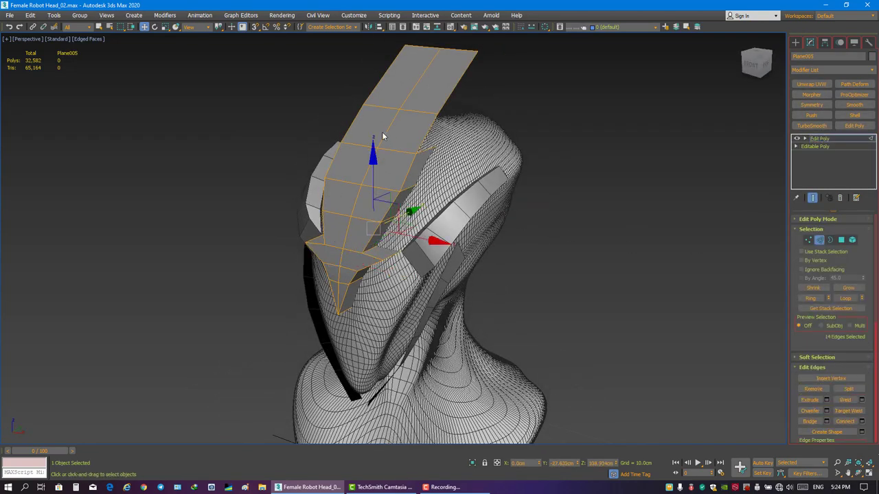
middle_click_drag(523, 205, 516, 222)
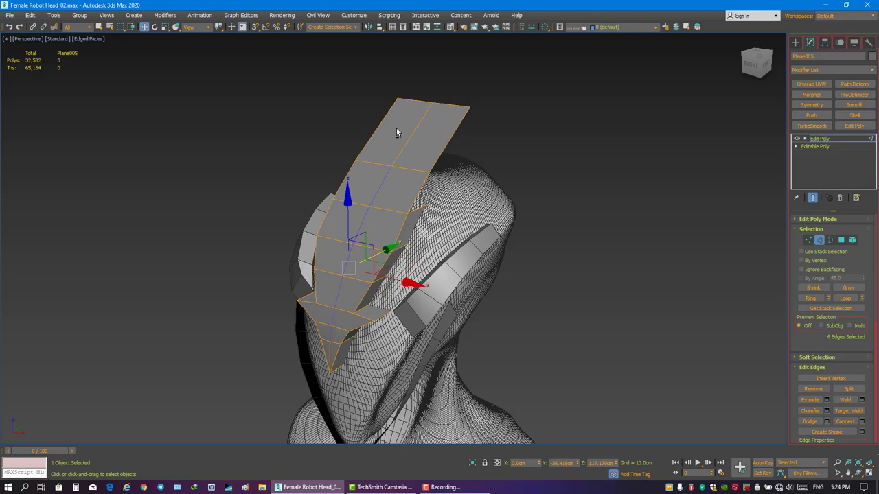
mouse_move(371, 234)
middle_mouse_down("alt")
mouse_move(350, 294)
mouse_move(347, 262)
mouse_move(243, 296)
middle_mouse_up("alt")
key("1")
left_click(350, 293)
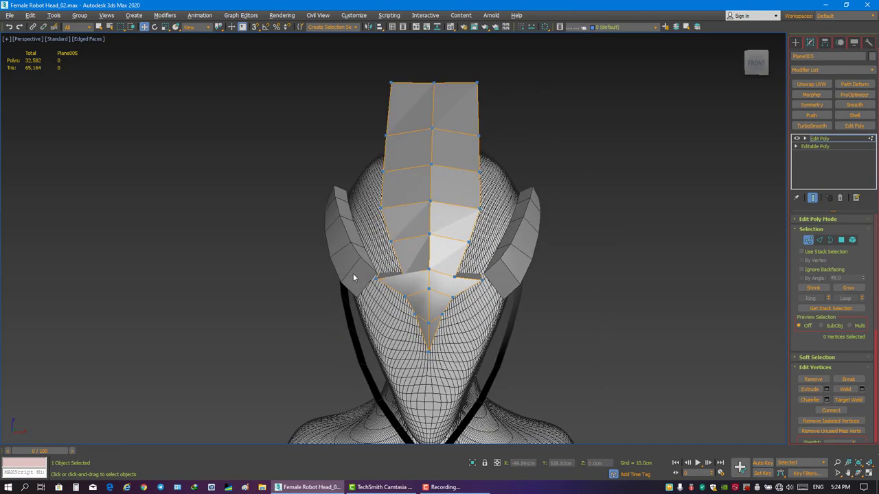
left_click(841, 239)
middle_click_drag(827, 248, 519, 250, "alt")
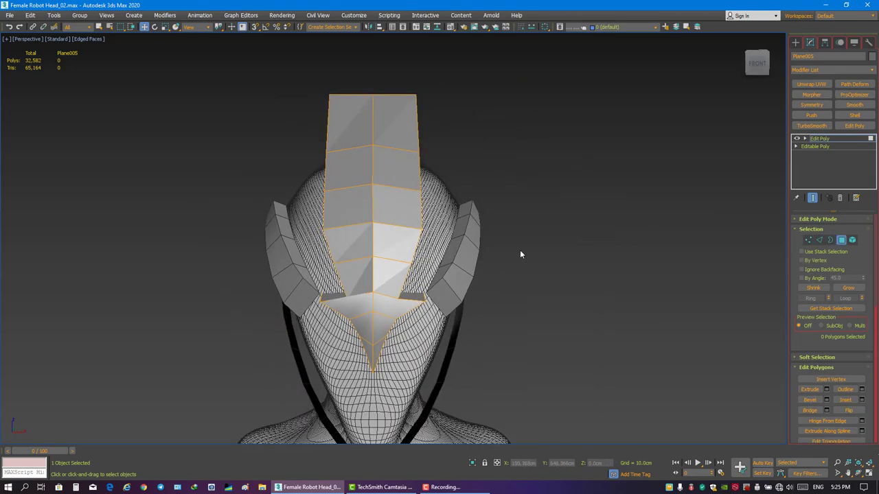
key("alt+w")
key("alt+w")
Delete the faceplate's left-half polygons and apply Mirror to rebuild it symmetrically.
left_click_drag(356, 75, 420, 343)
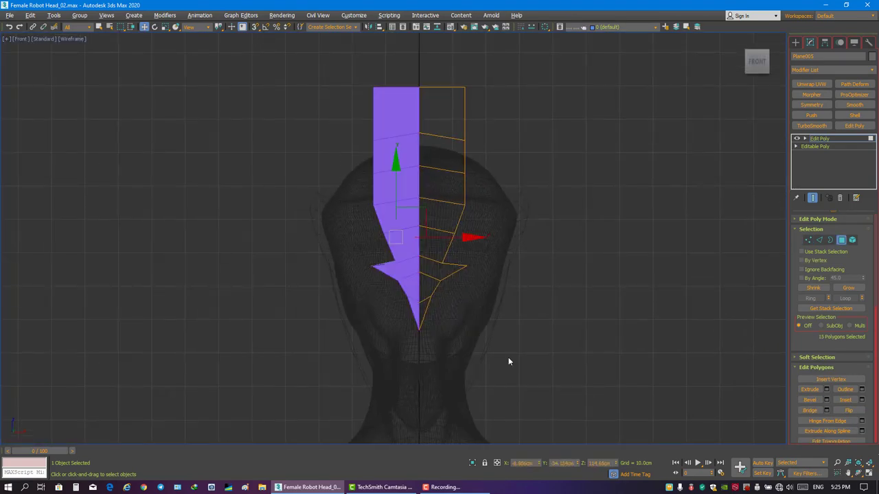
key("Delete")
left_click(819, 138)
left_click(368, 26)
left_click(465, 363)
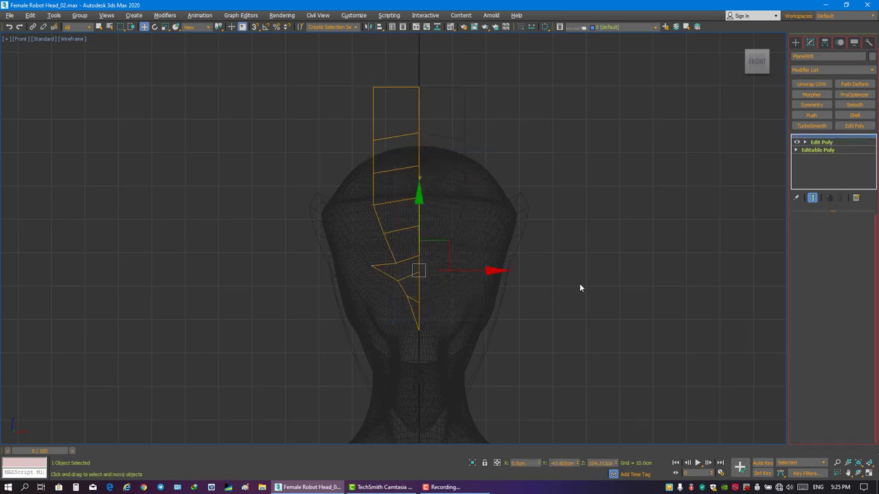
Adjust the faceplate's top and zig-zag edge vertices in the Front view.
key("1")
scroll(433, 129, "up", 2)
left_click(413, 135)
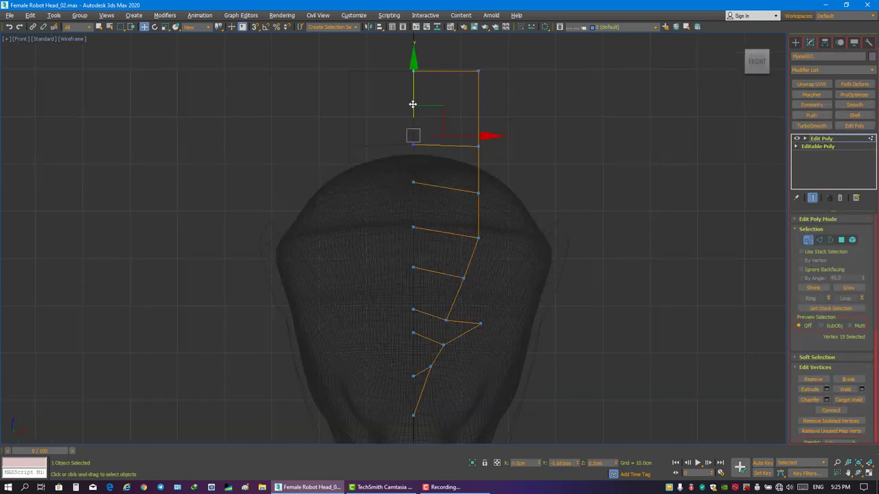
left_click(412, 146)
middle_click_drag(435, 171, 426, 104)
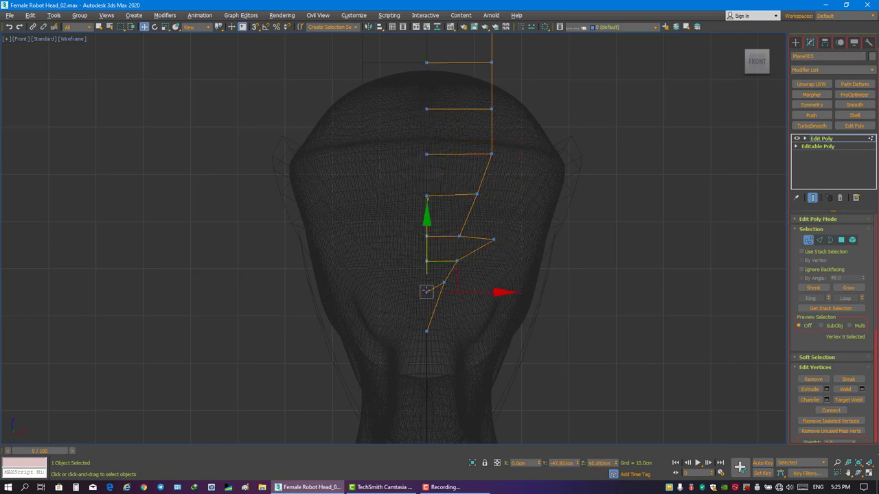
left_click(477, 195)
scroll(518, 135, "down", 2)
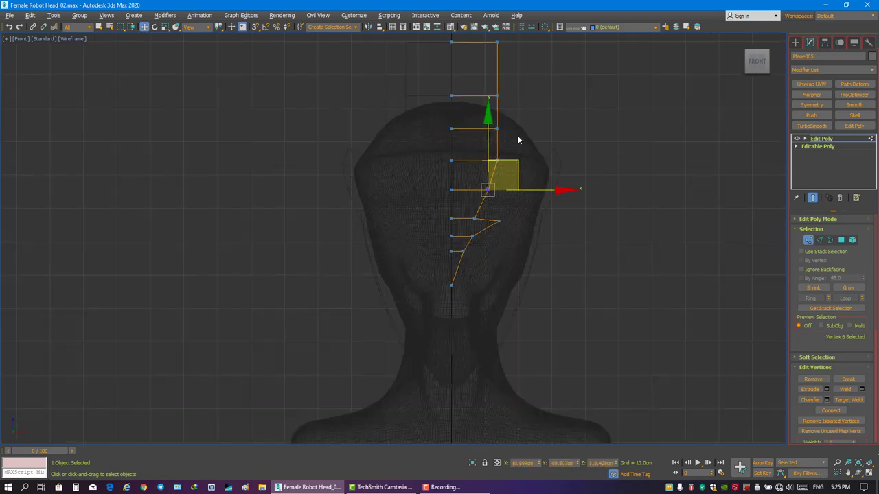
scroll(518, 136, "down", 1)
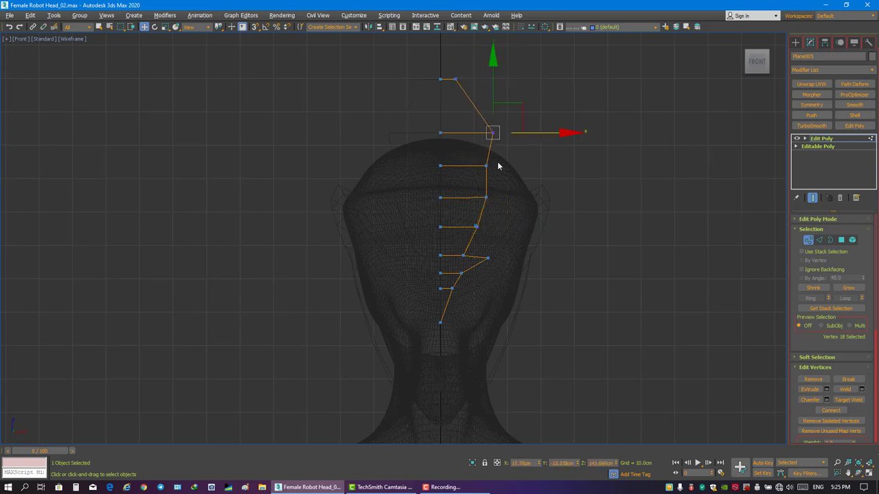
In the Right view, reposition the two top and lower faceplate vertices along the head's curve.
key("super+shift")
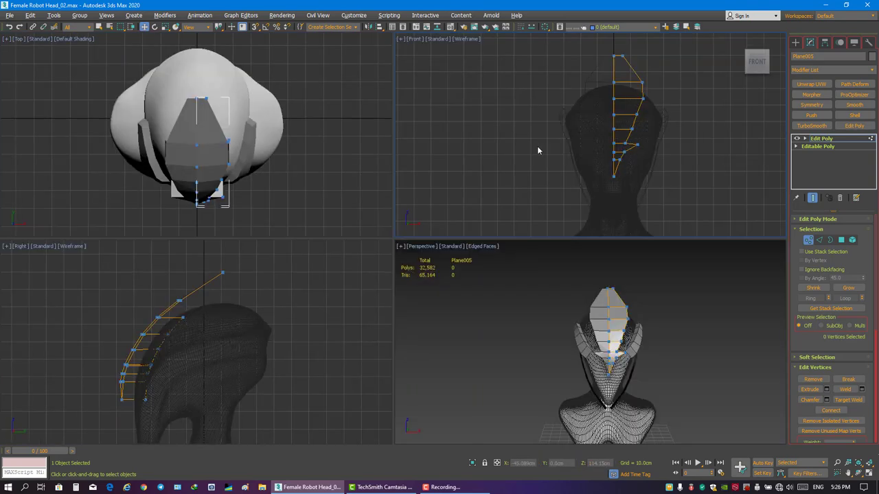
left_click_drag(421, 114, 484, 64)
key("alt+w")
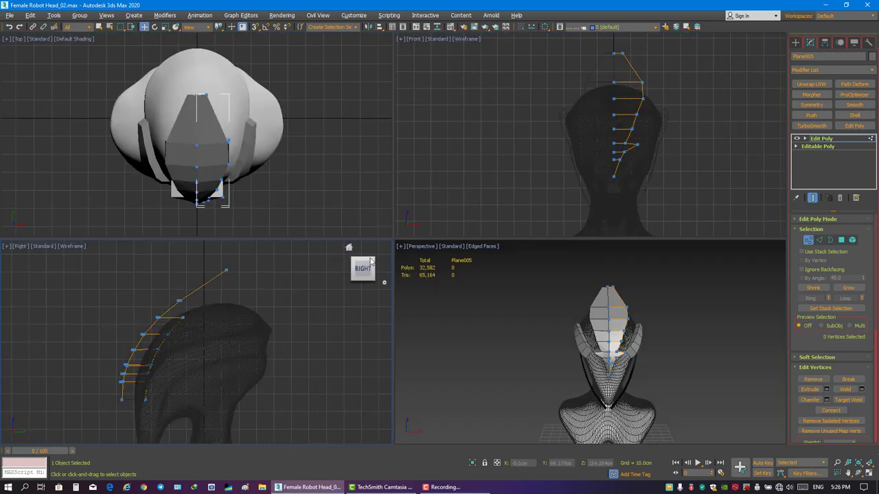
key("alt+w")
left_click(283, 279)
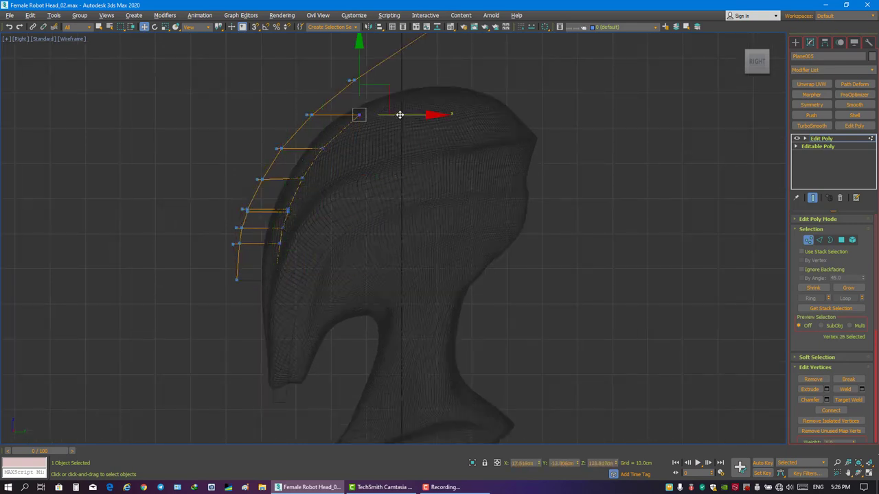
Orbit the maximized Perspective view around the robot head to inspect the mirrored faceplate.
key("alt+w")
left_click(642, 239)
key("alt+w")
scroll(481, 234, "up", 2)
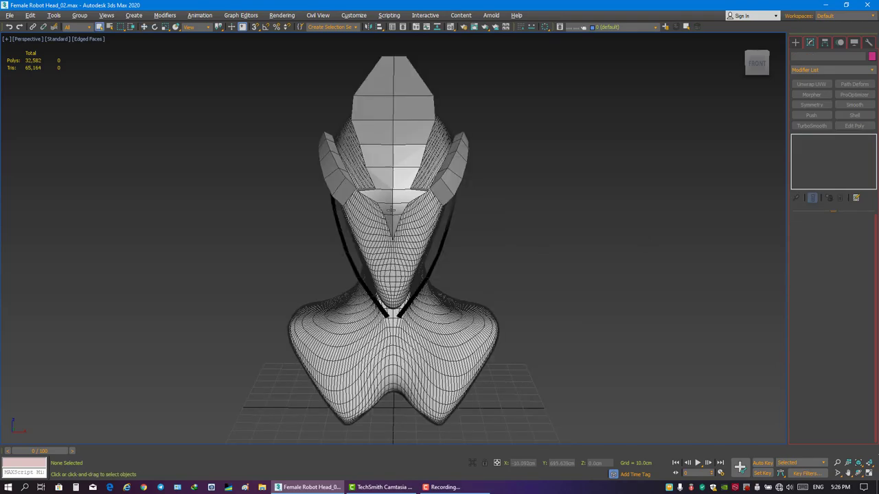
scroll(481, 235, "up", 2)
middle_click_drag(480, 235, 466, 233, "alt")
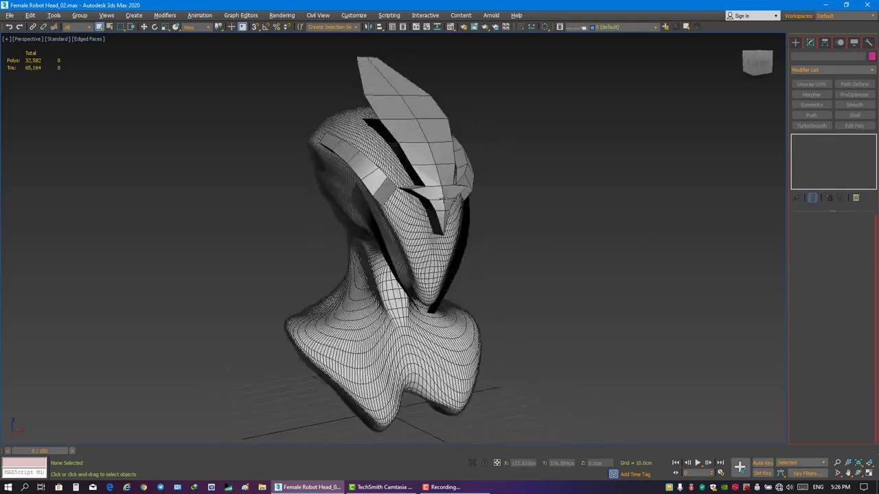
mouse_move(443, 186)
middle_mouse_down("alt")
mouse_move(432, 204)
mouse_move(822, 249)
mouse_move(508, 239)
middle_mouse_up("alt")
scroll(432, 204, "up", 3)
scroll(432, 204, "down", 3)
scroll(508, 238, "down", 2)
Set Top and Right viewport shading and fit the model in the Right view.
key("alt+w")
left_click(482, 214)
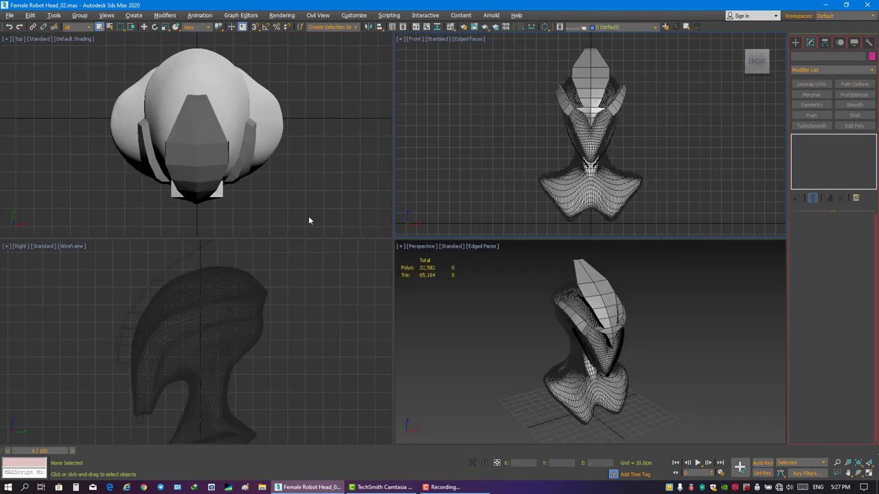
left_click(307, 192)
key("F4")
left_click(267, 316)
key("F3")
key("F4")
key("z")
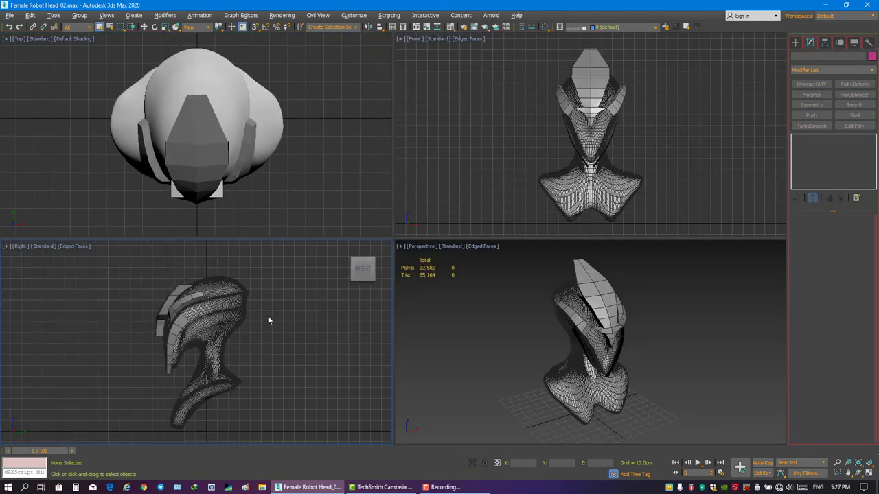
left_click(506, 336)
key("alt+w")
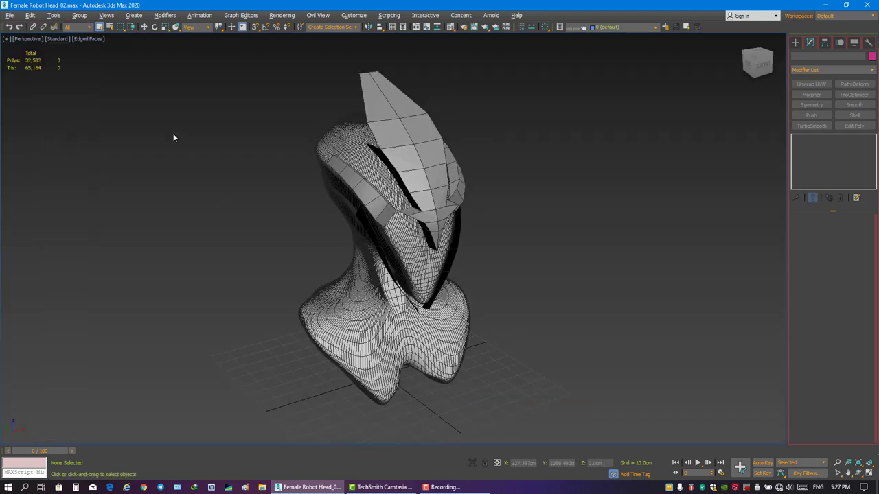
Save the scene over the existing file and orbit to check the model.
key("ctrl+shift+s")
key("Return")
key("Return")
left_click_drag(559, 251, 626, 299)
middle_click_drag(563, 217, 509, 214, "alt")
mouse_move(606, 154)
middle_mouse_down("alt")
mouse_move(543, 208)
mouse_move(488, 199)
mouse_move(556, 203)
mouse_move(490, 210)
mouse_move(512, 218)
middle_mouse_up("alt")
Draw a small new plane beside the head in the front view.
left_click(795, 42)
left_click(849, 135)
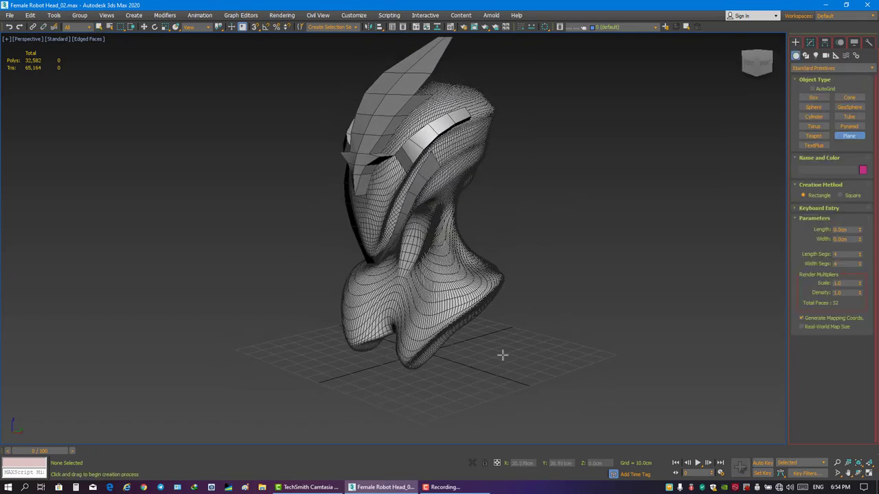
key("f")
key("F4")
left_click_drag(484, 258, 513, 288)
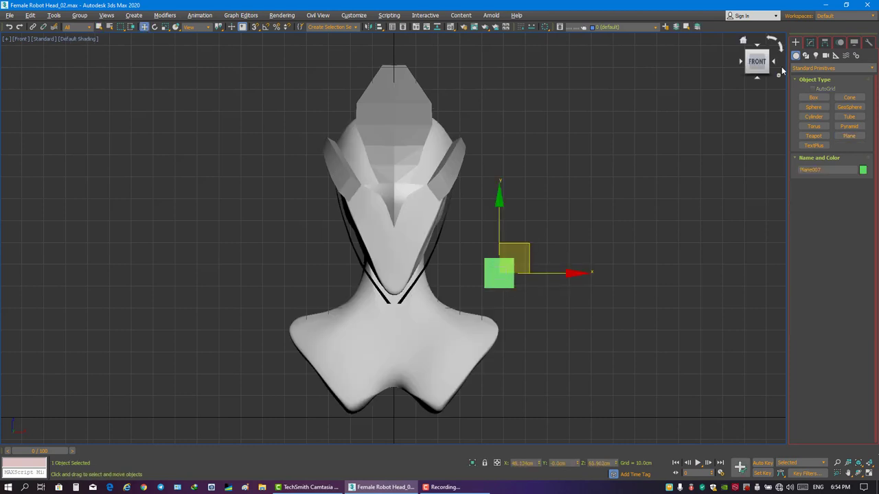
Convert the plane to Editable Poly and move it down onto the chest.
key("w")
key("F4")
left_click(854, 126)
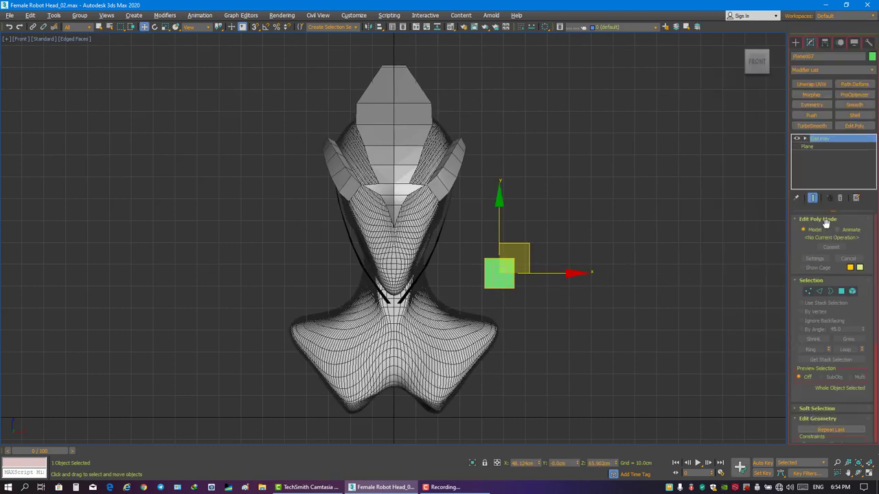
key("F4")
left_click_drag(527, 243, 409, 355)
Adjust the plane's vertices in the maximized front view, undoing a stray move.
key("alt+w")
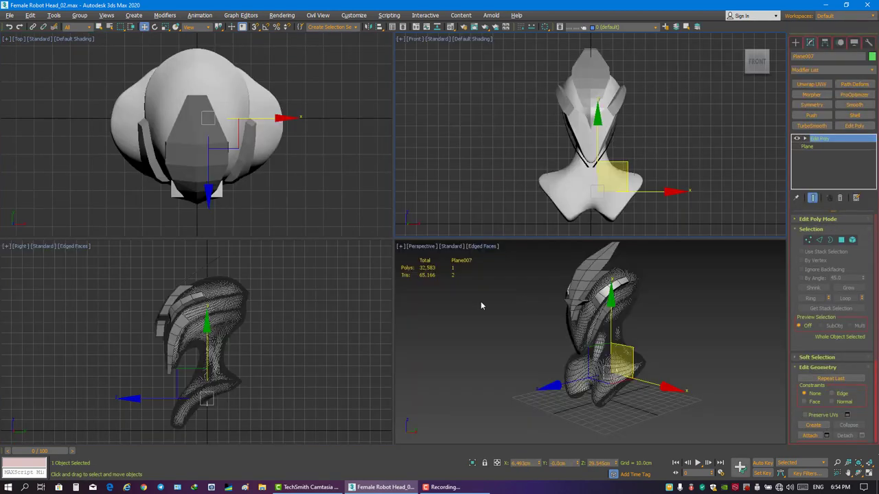
left_click(224, 395)
key("alt+w")
key("F4")
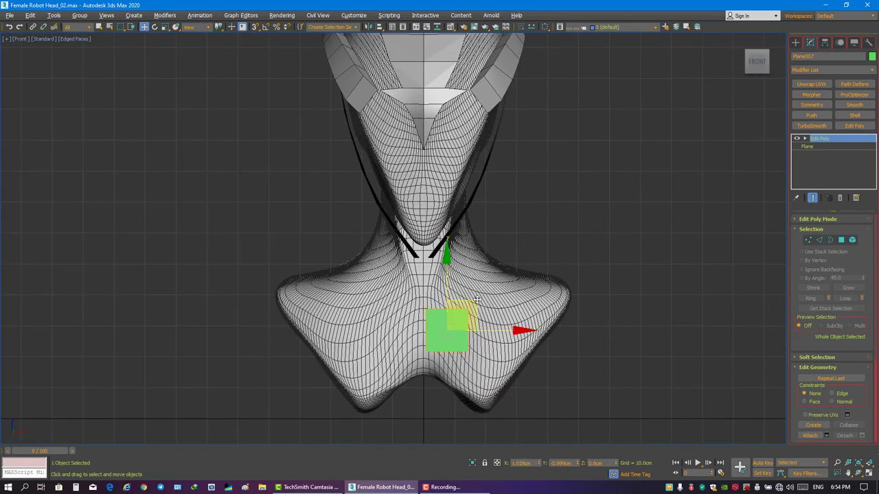
scroll(663, 302, "down", 2)
key("1")
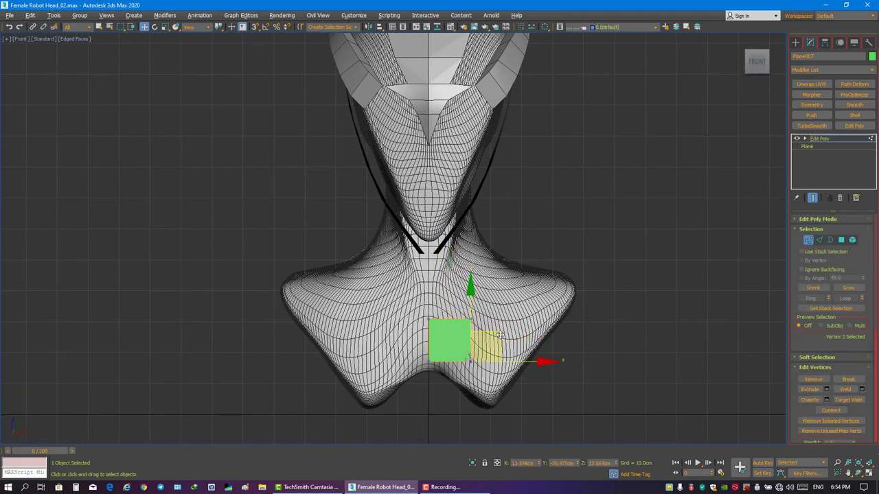
key("ctrl+z")
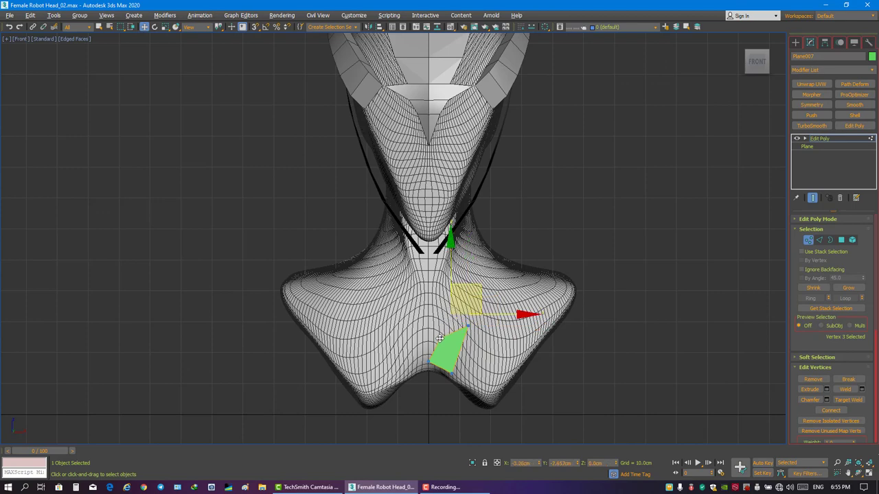
key("2")
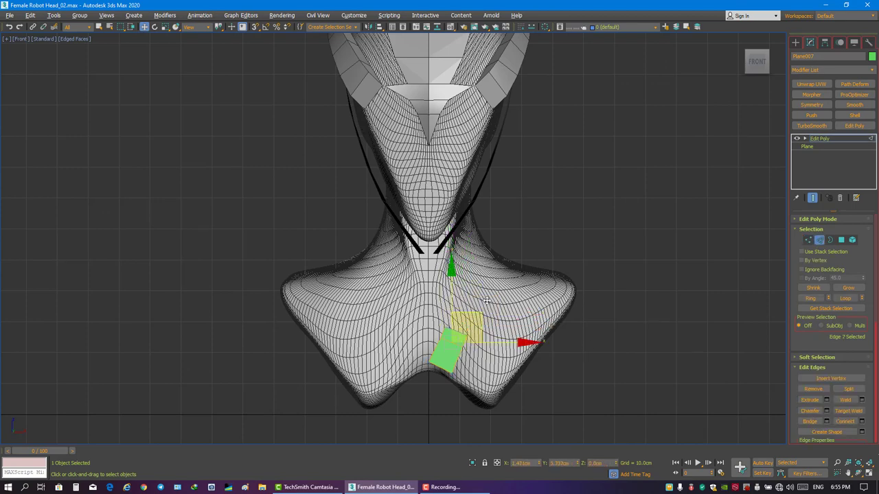
key("1")
Compare the strip against the neck in maximized front and wireframe right views.
key("alt+w")
scroll(322, 326, "up", 5)
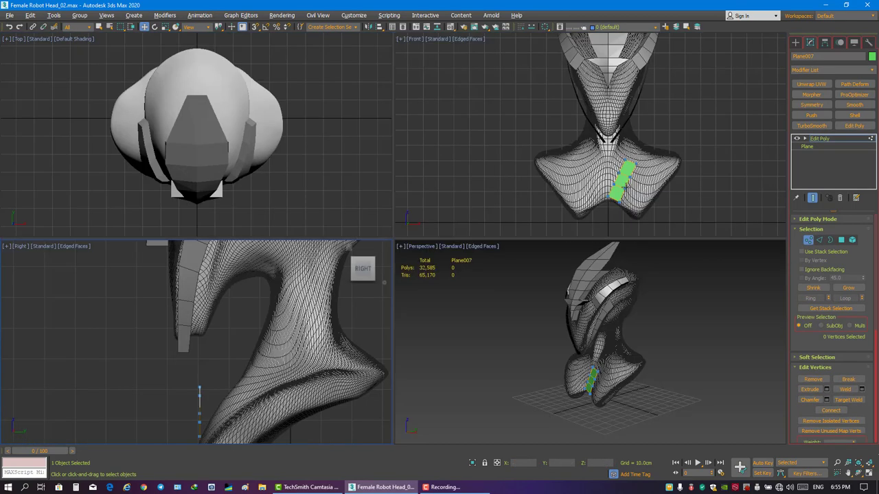
key("alt+w")
scroll(452, 274, "down", 3)
key("alt+w")
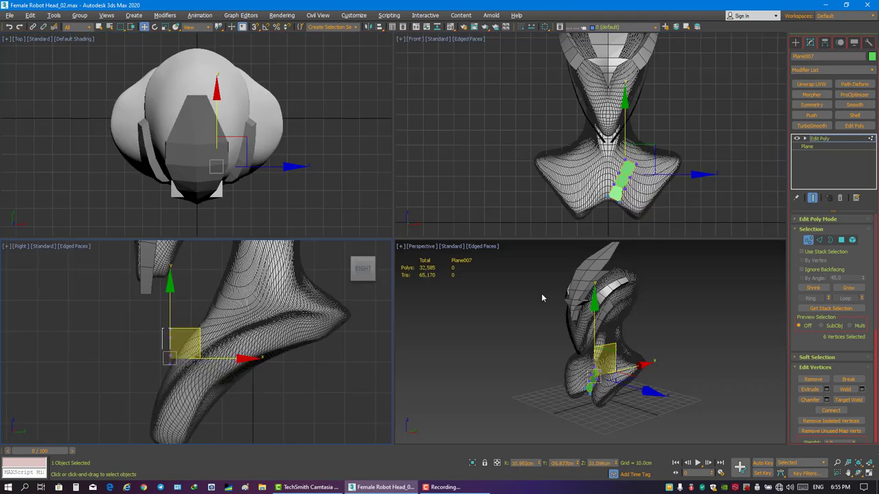
key("alt+w")
key("alt+w")
key("F3")
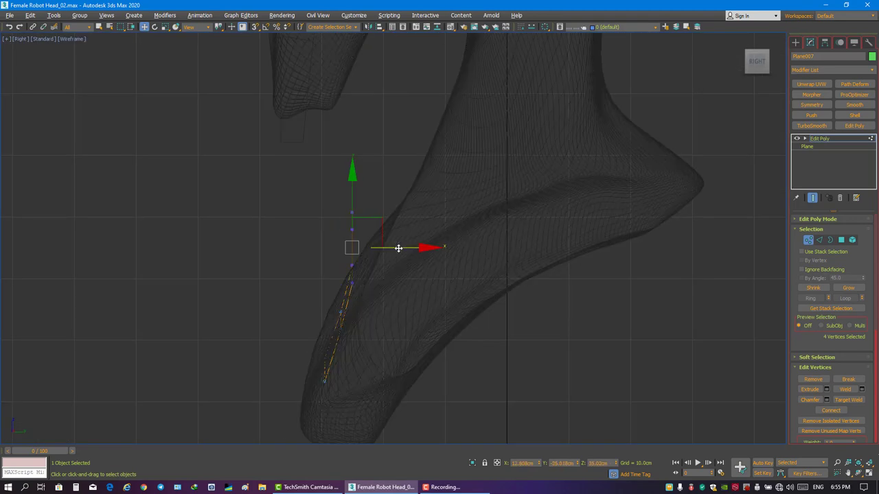
key("alt+w")
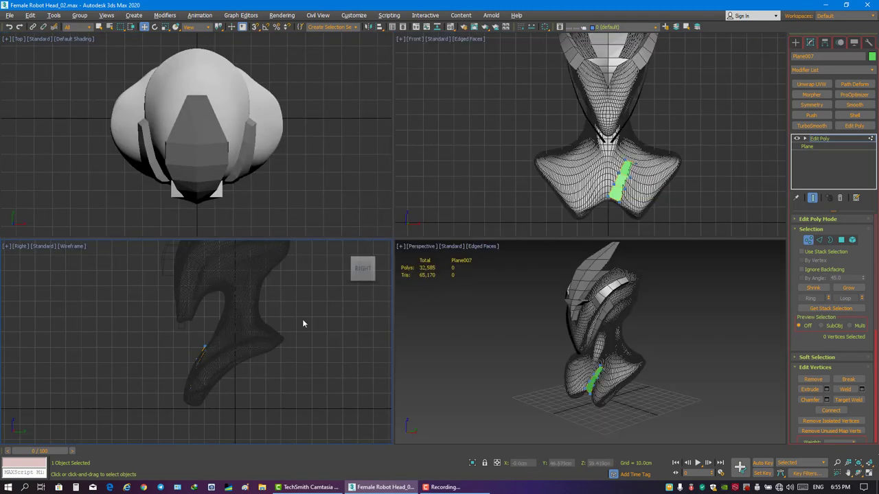
key("alt+w")
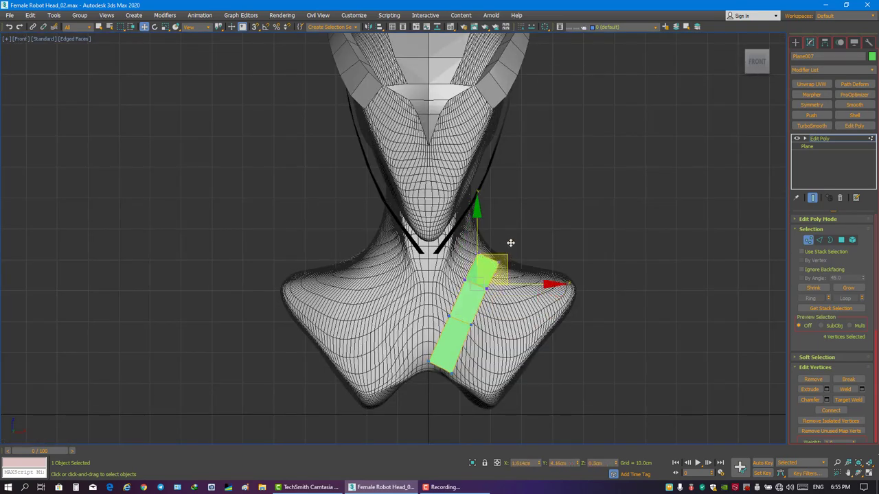
key("alt+w")
key("alt+w")
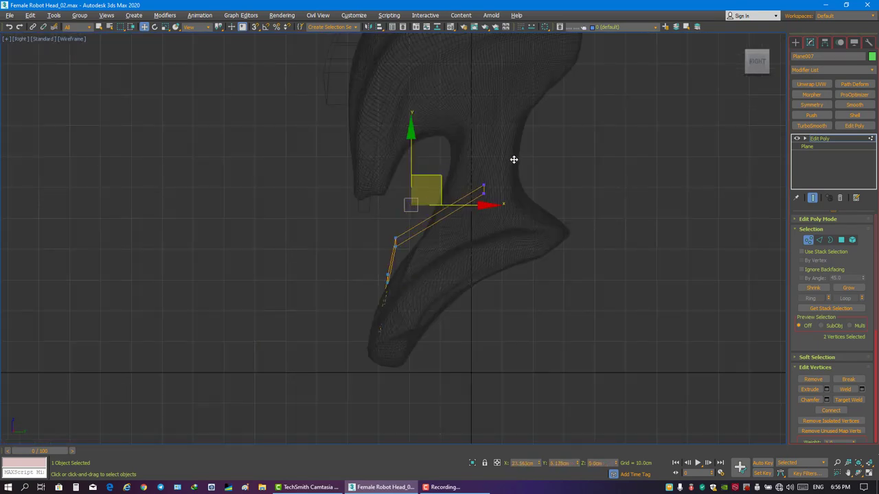
In the wireframe front view, pull the strap's vertices down the neck and its top vertex up and inward.
left_click_drag(433, 195, 455, 255)
key("alt+w")
key("alt+w")
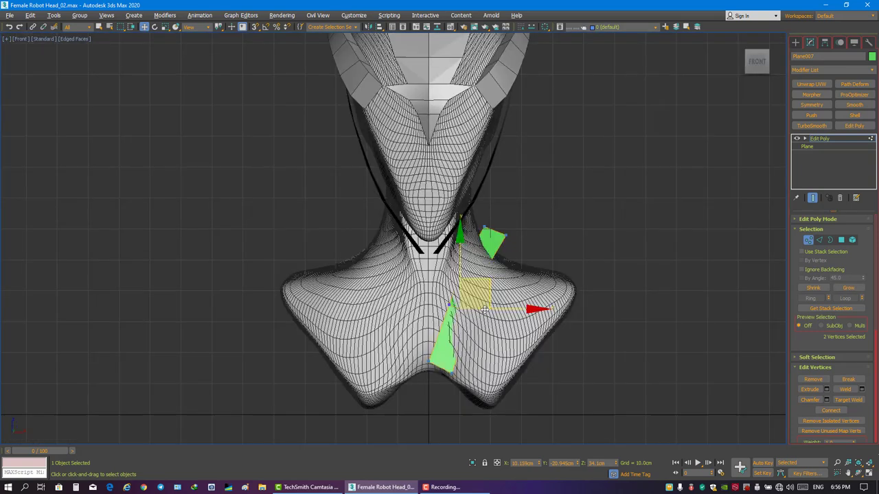
key("F3")
left_click(494, 307)
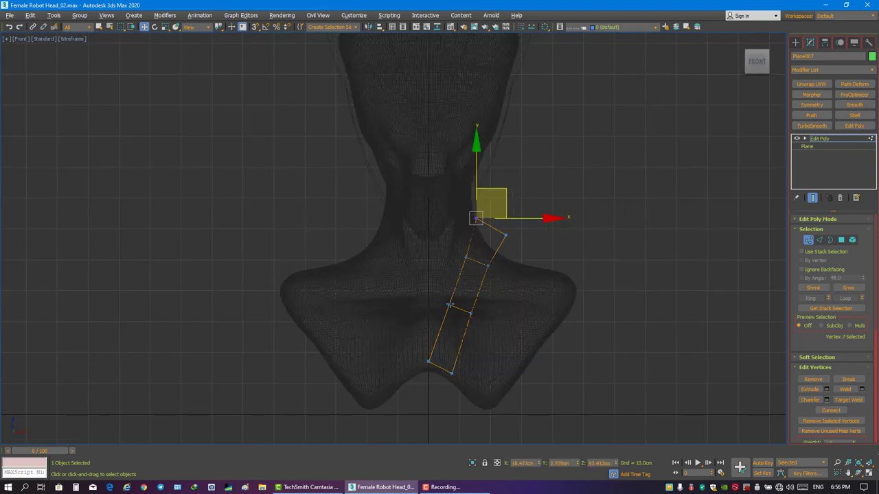
left_click(473, 313)
left_click(538, 248)
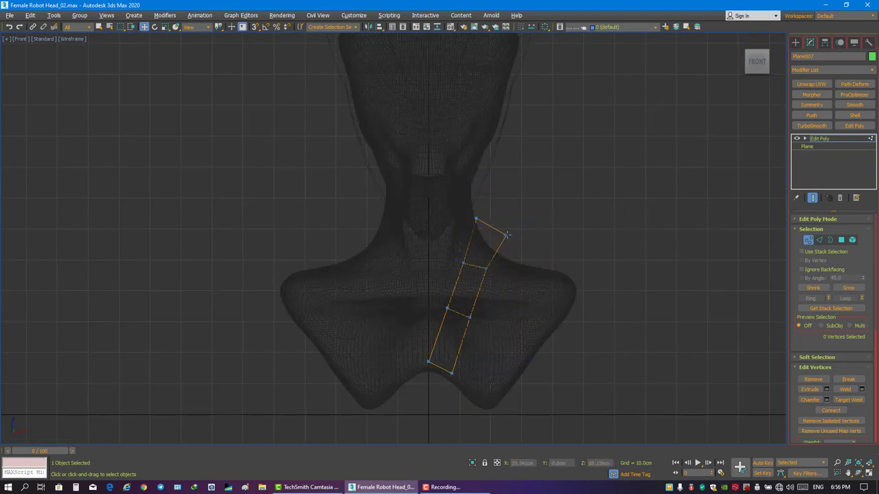
left_click_drag(490, 245, 475, 219)
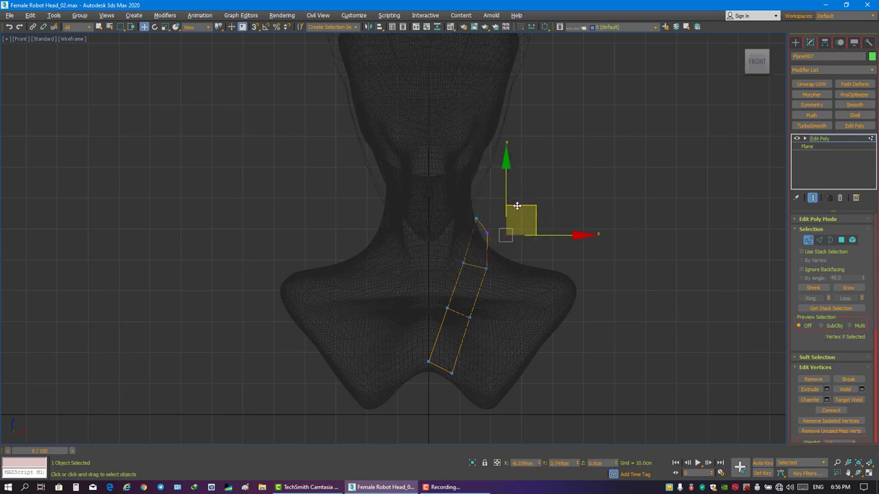
left_click(480, 270)
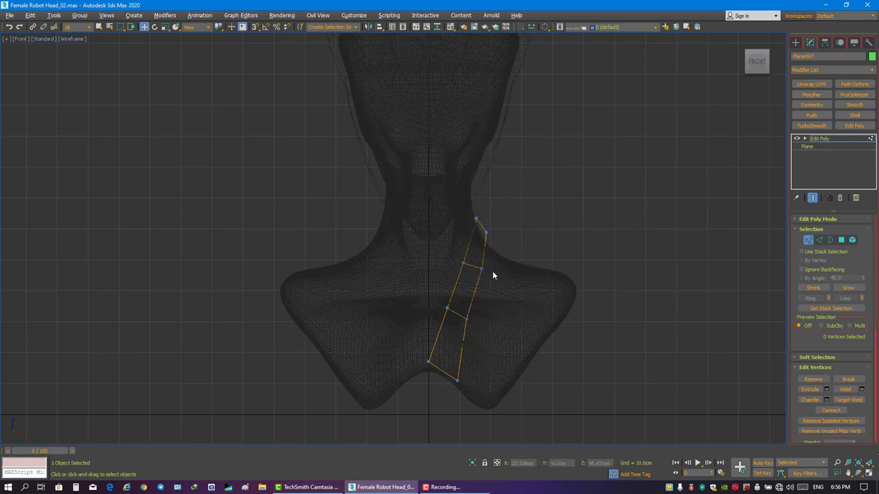
Set the strap's lower vertices back in the right view, then select its edges in Edge mode.
key("alt+w")
left_click(339, 294)
key("alt+w")
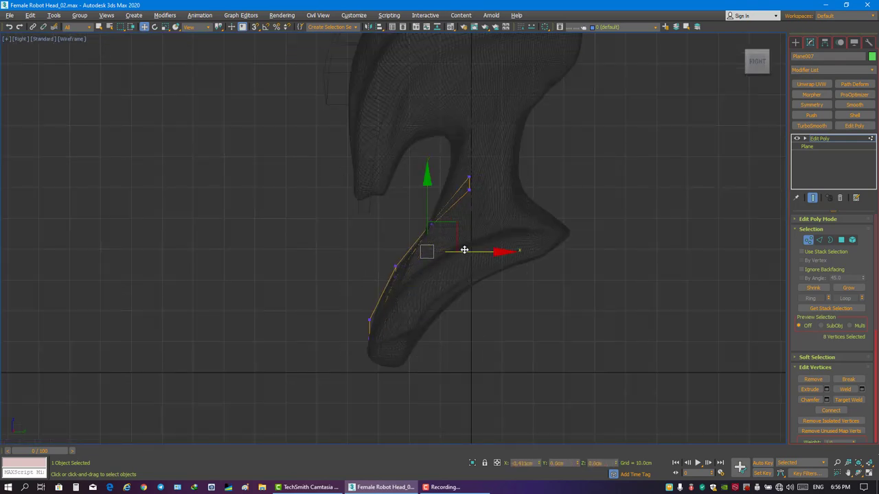
scroll(375, 338, "up", 5)
left_click(367, 365)
scroll(418, 353, "down", 4)
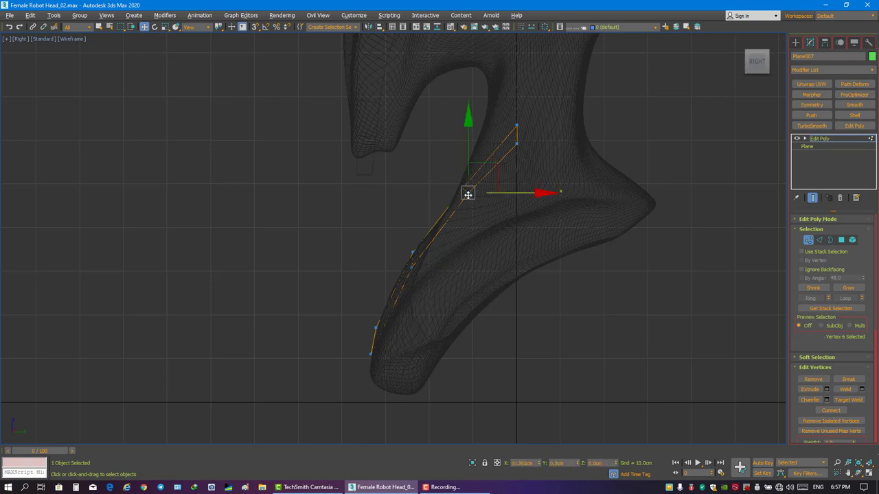
scroll(517, 143, "down", 3)
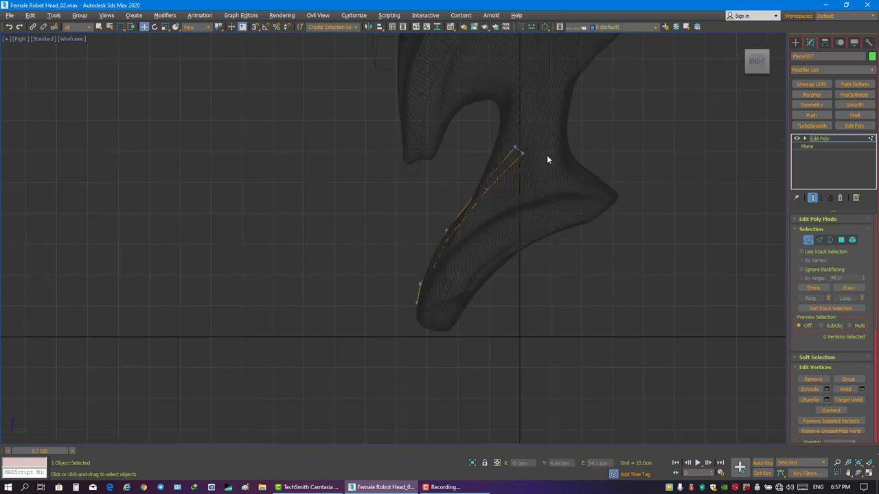
scroll(546, 155, "down", 2)
key("2")
key("alt+w")
key("alt+w")
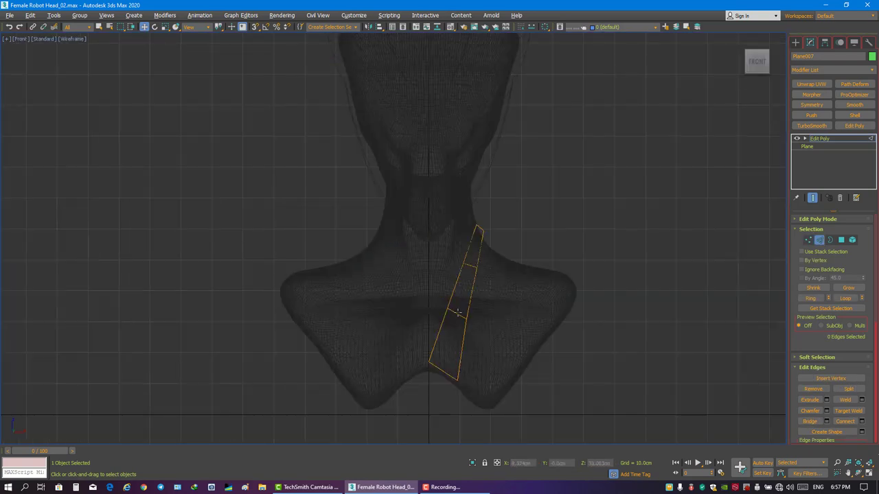
left_click(477, 268)
Select the strap's long edges in a full-size wireframe 3D view.
key("alt+w")
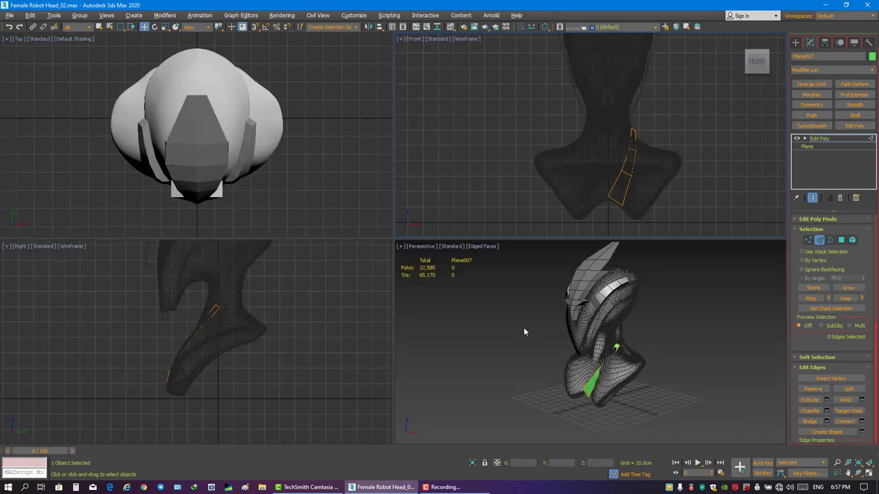
key("alt+w")
mouse_move(523, 326)
middle_mouse_down("alt")
mouse_move(466, 253)
mouse_move(483, 191)
mouse_move(444, 244)
middle_mouse_up("alt")
left_click(483, 191)
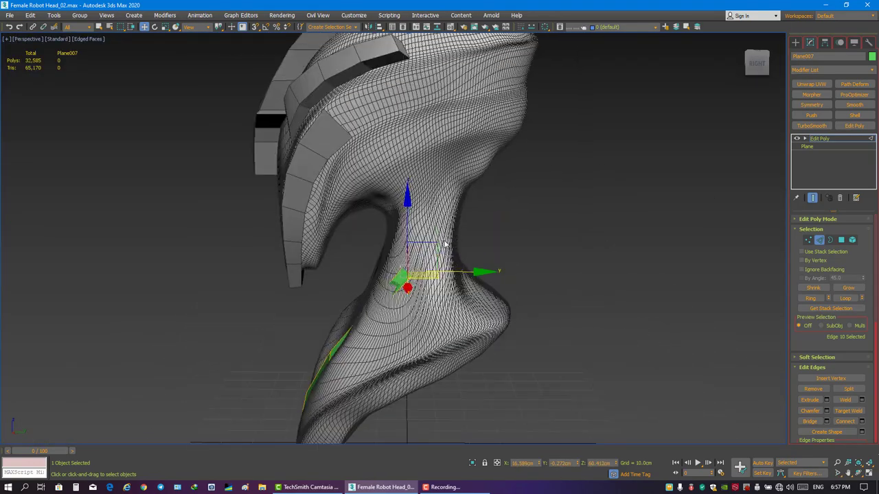
middle_click_drag(464, 208, 495, 157, "alt")
key("r")
scroll(457, 222, "up", 2)
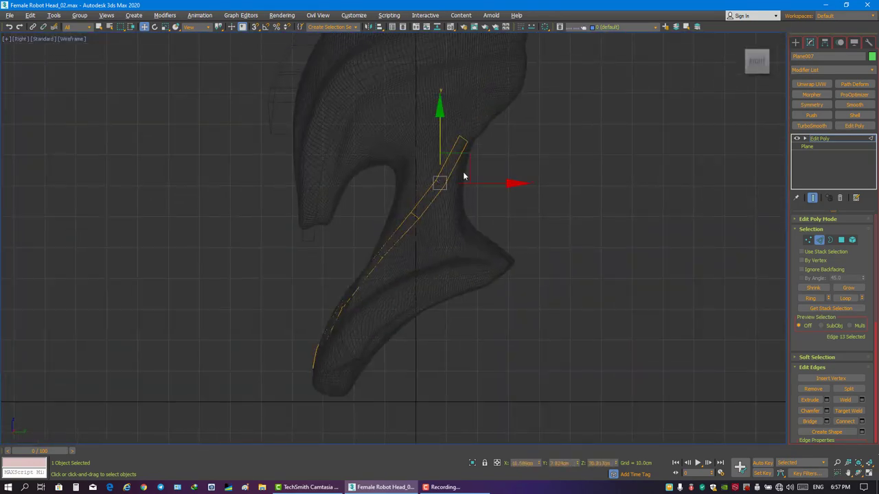
key("alt+w")
key("alt+w")
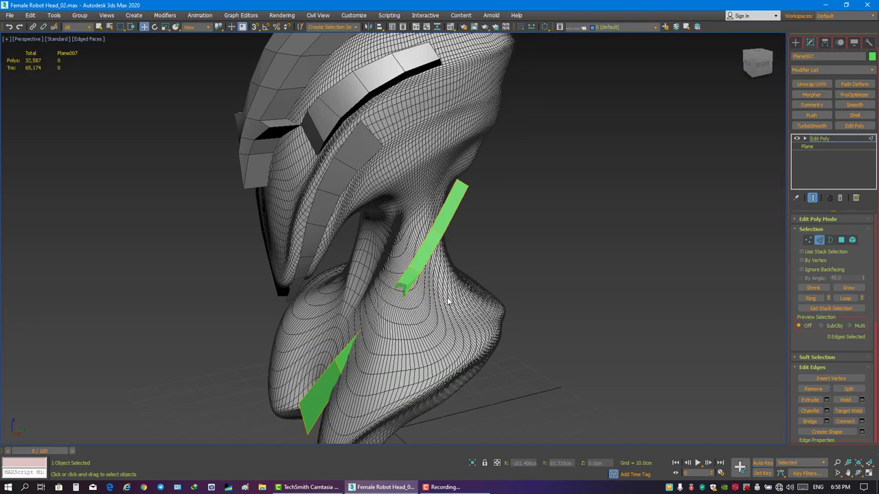
middle_click_drag(439, 206, 459, 266, "alt")
key("F3")
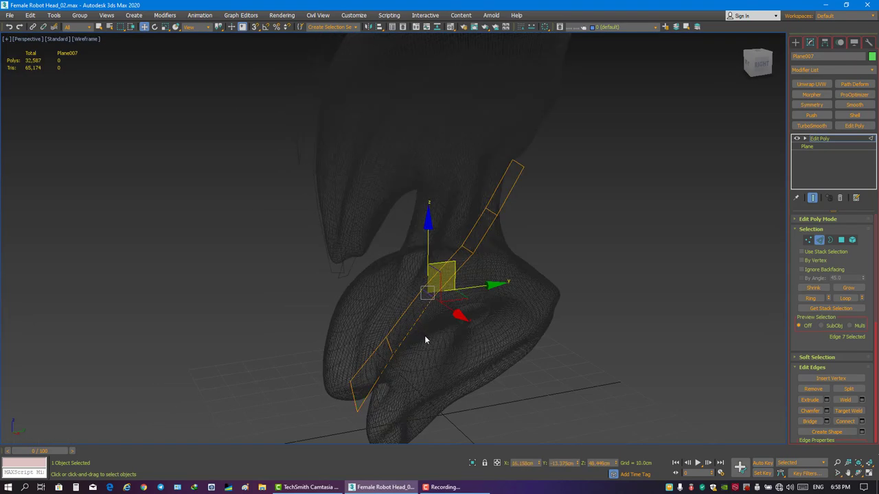
Connect the selected edges to add a new cut across the strap.
right_click(582, 333)
left_click(555, 357)
left_click(434, 287)
key("F3")
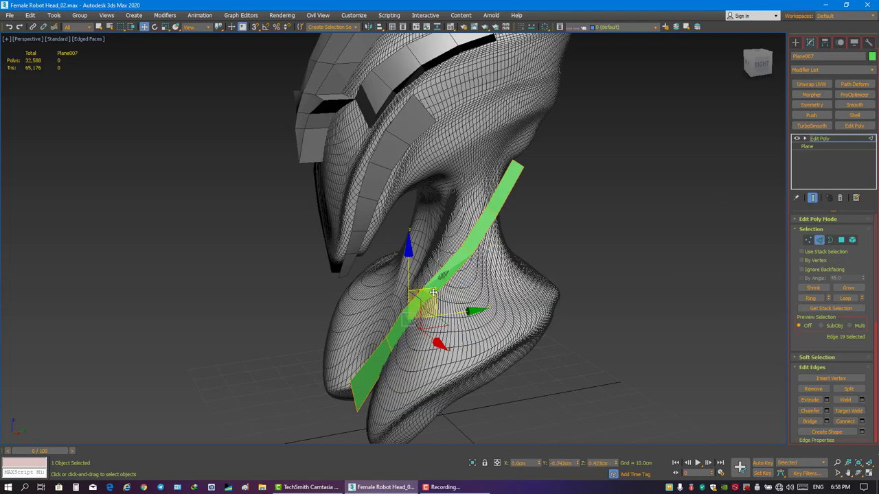
mouse_move(450, 313)
middle_mouse_down("alt")
mouse_move(426, 324)
mouse_move(445, 329)
middle_mouse_up("alt")
Move and rotate the strap's vertices to bend it diagonally up toward the jaw.
key("1")
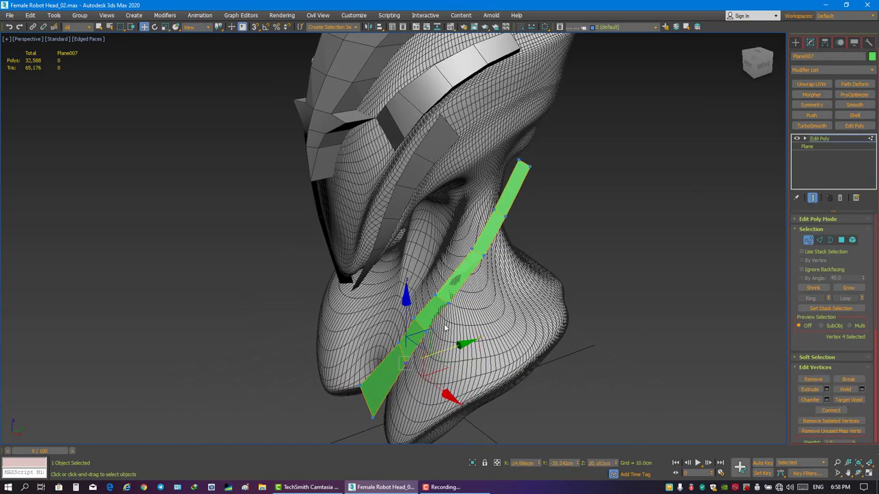
middle_click_drag(482, 293, 508, 296, "alt")
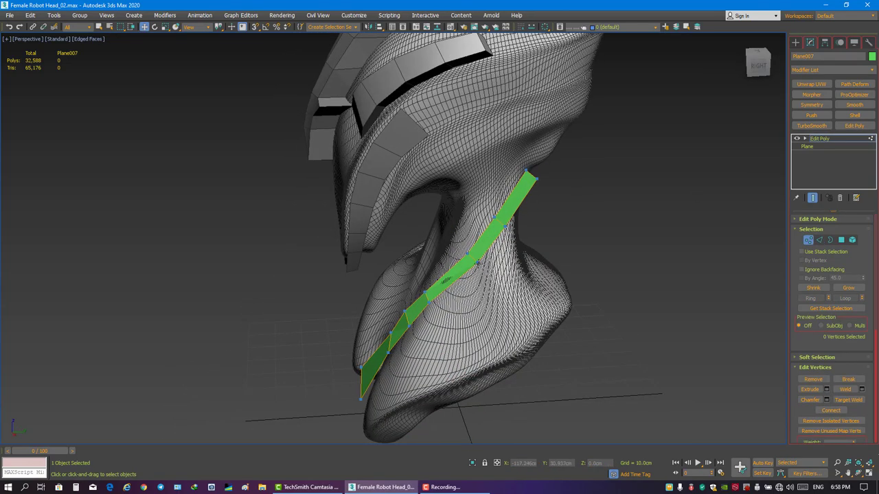
mouse_move(422, 289)
middle_mouse_down("alt")
mouse_move(401, 267)
mouse_move(574, 151)
middle_mouse_up("alt")
left_click(418, 289)
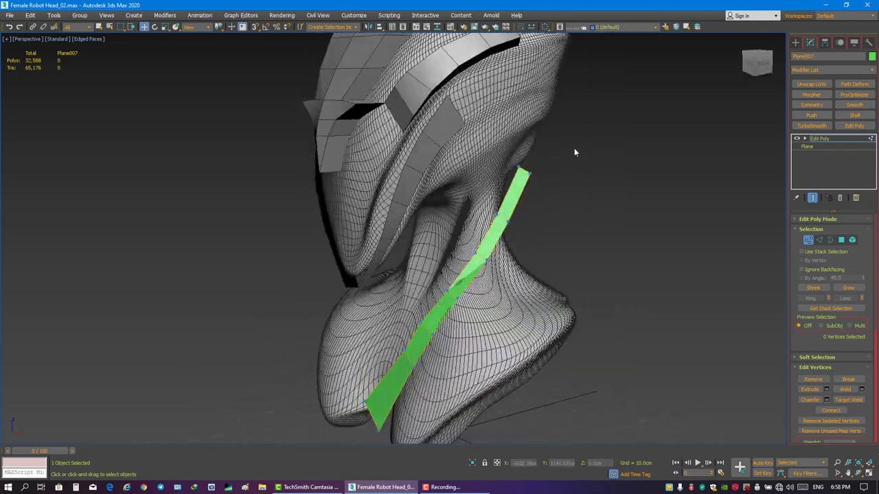
key("shift+z")
key("shift+z")
key("ctrl+z")
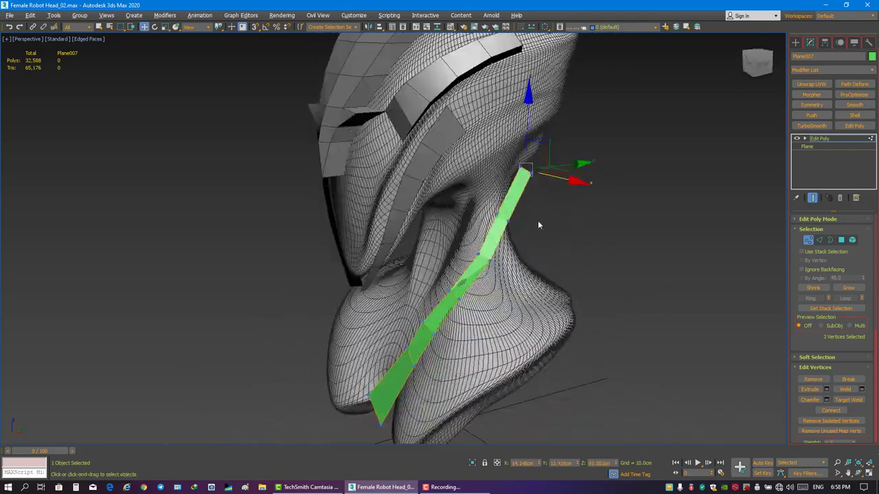
mouse_move(554, 219)
middle_mouse_down("alt")
mouse_move(521, 226)
mouse_move(728, 249)
middle_mouse_up("alt")
key("e")
left_click(727, 249)
right_click(604, 214)
left_click(549, 223)
middle_click_drag(549, 223, 540, 202, "alt")
key("w")
scroll(542, 206, "up", 3)
key("shift+z")
Give the strap a grey object colour and a light grey material with diffuse 171.
key("2")
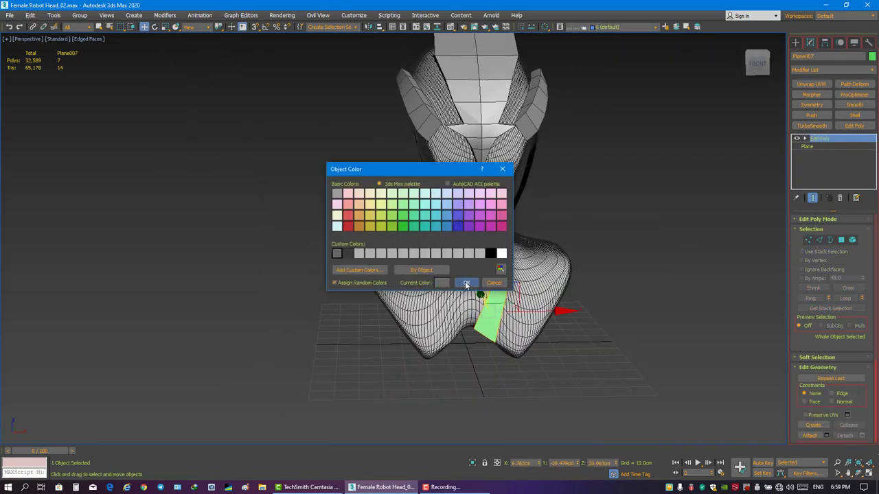
left_click(465, 280)
key("m")
left_click(183, 175)
left_click(202, 256)
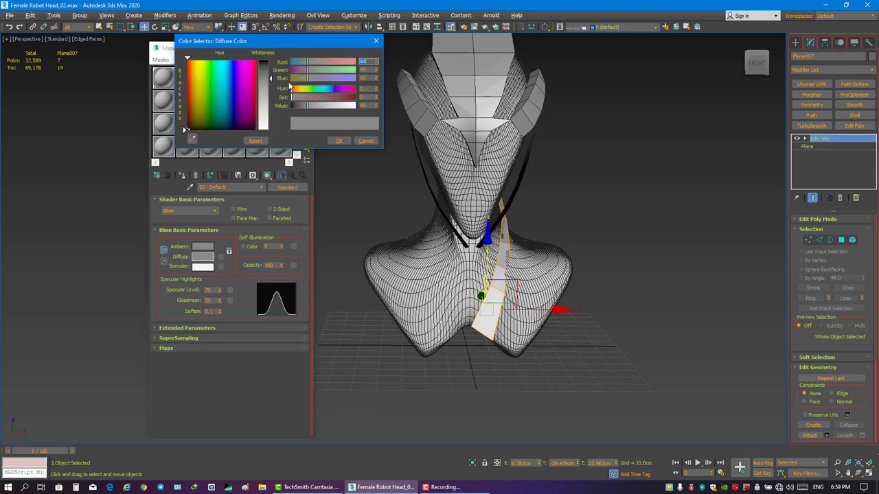
left_click(339, 141)
left_click(203, 256)
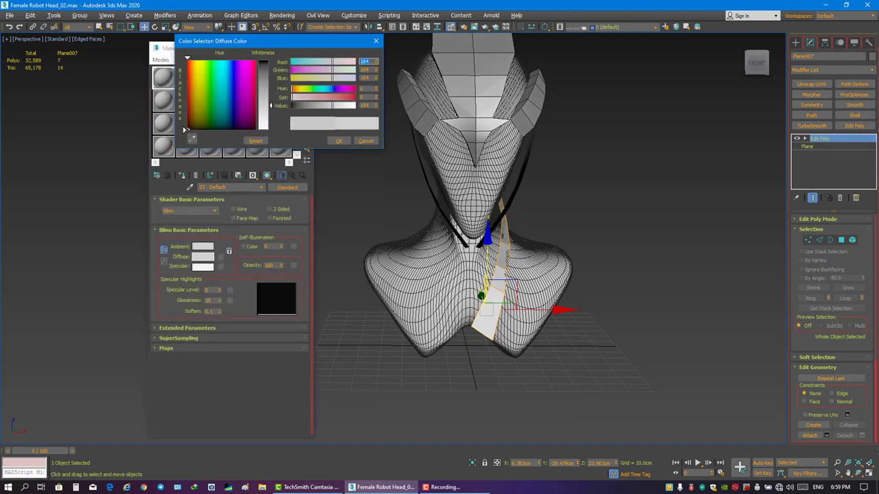
left_click(338, 141)
left_click(366, 192)
key("F4")
Reselect the neck strap and switch to Affect Pivot Only to adjust its pivot.
mouse_move(366, 192)
middle_mouse_down("alt")
mouse_move(454, 227)
mouse_move(545, 197)
middle_mouse_up("alt")
key("shift+z")
left_click(470, 241)
key("F4")
key("Insert")
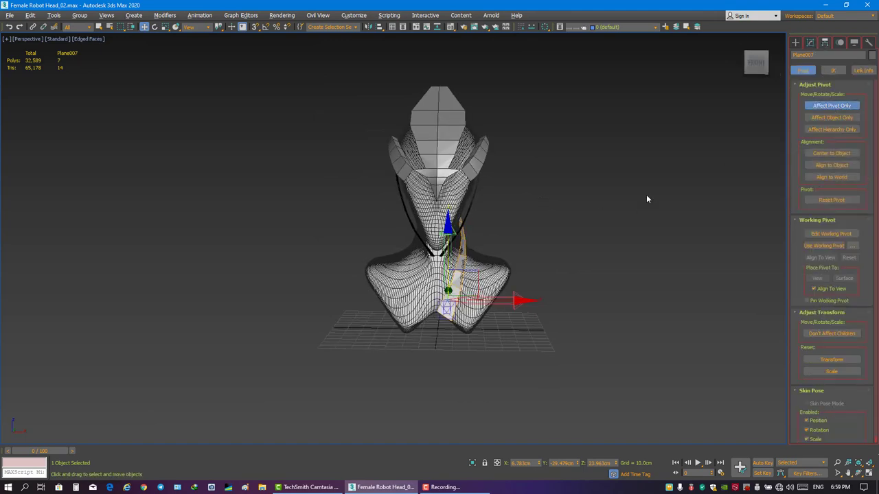
Mirror the neck strap across the X axis.
middle_click_drag(646, 195, 574, 248, "alt")
left_click(810, 42)
left_click(368, 27)
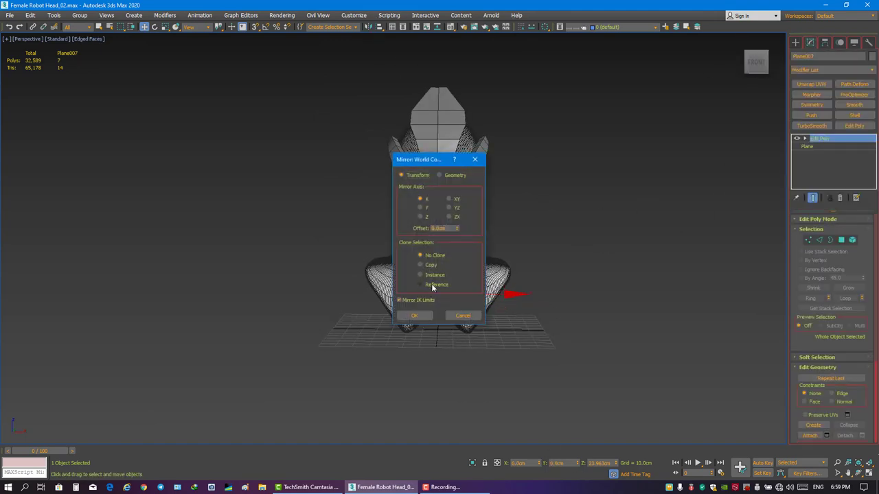
left_click(432, 283)
left_click(418, 320)
left_click(505, 256)
scroll(505, 257, "up", 3)
left_click(484, 230)
In the front view, move the strip's bottom vertex right and down onto the chest.
key("f")
key("1")
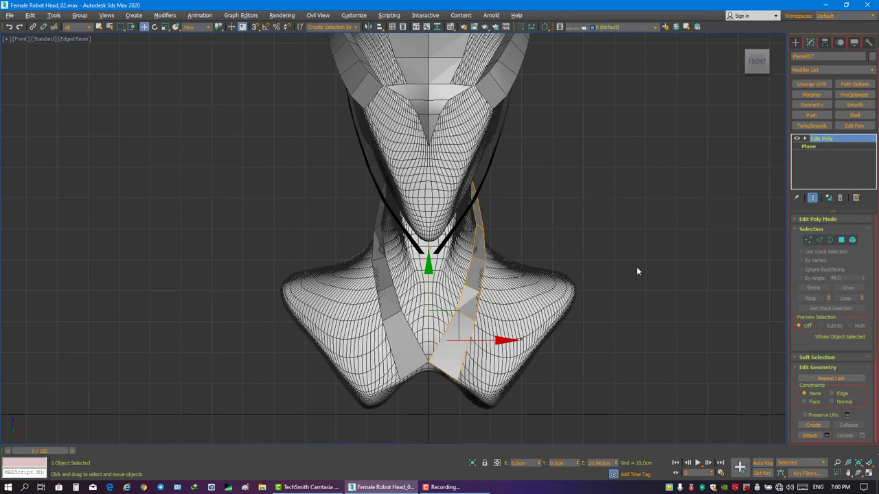
key("ctrl+s")
left_click(475, 224)
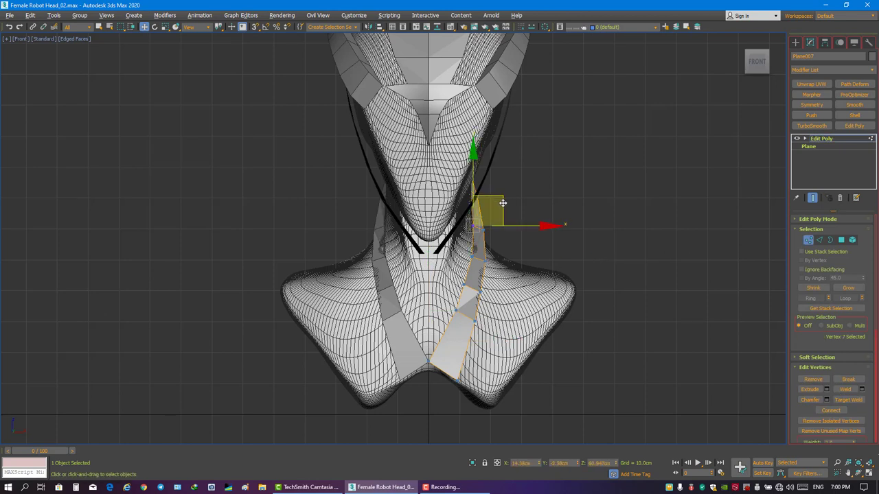
left_click(475, 257)
left_click(466, 285)
left_click(455, 310)
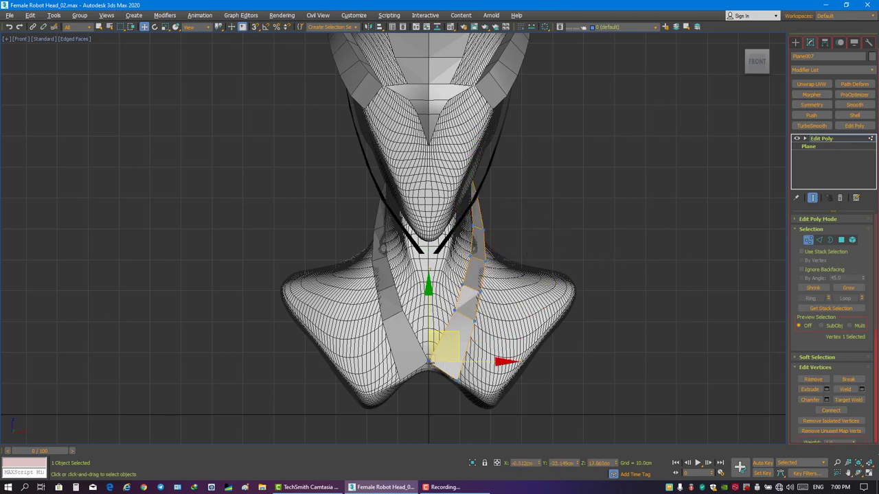
left_click_drag(458, 339, 461, 343)
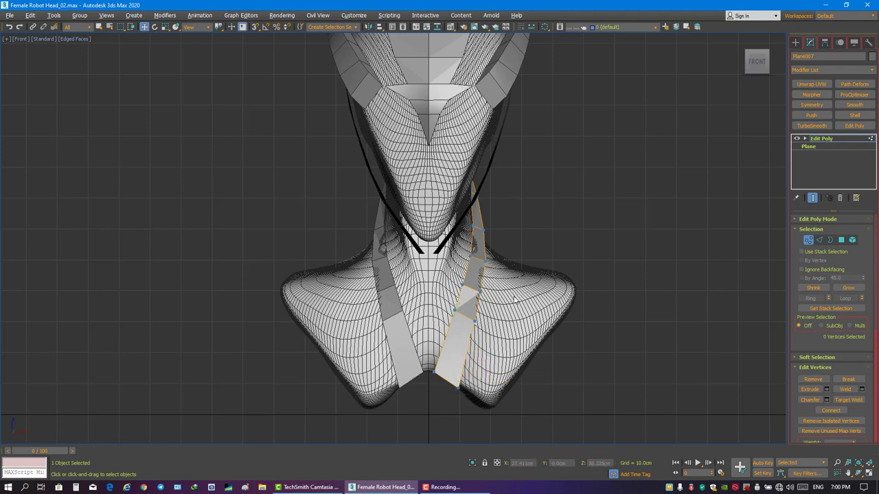
left_click(457, 388)
left_click_drag(457, 388, 471, 397)
left_click(475, 321)
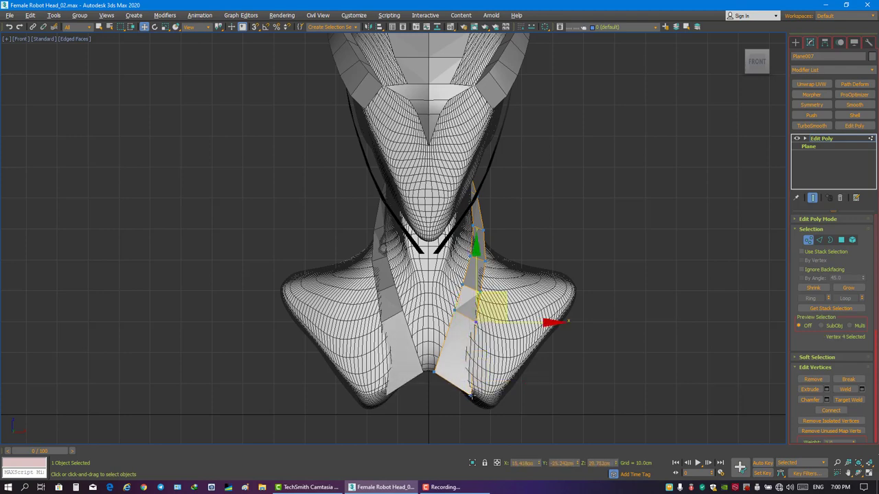
Orbit the perspective view round to the side of the head and reselect the strap.
key("alt+w")
key("alt+w")
key("2")
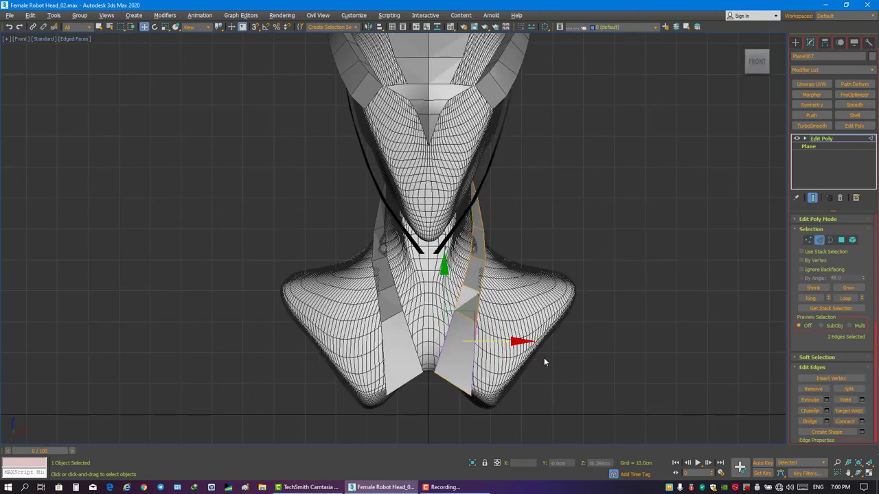
key("1")
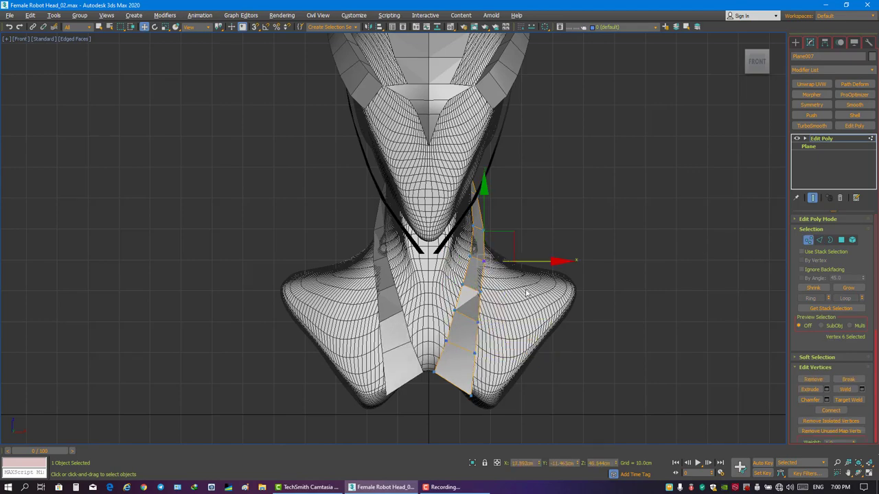
key("p")
mouse_move(527, 294)
middle_mouse_down("alt")
mouse_move(496, 234)
mouse_move(594, 221)
mouse_move(509, 234)
middle_mouse_up("alt")
left_click(595, 221)
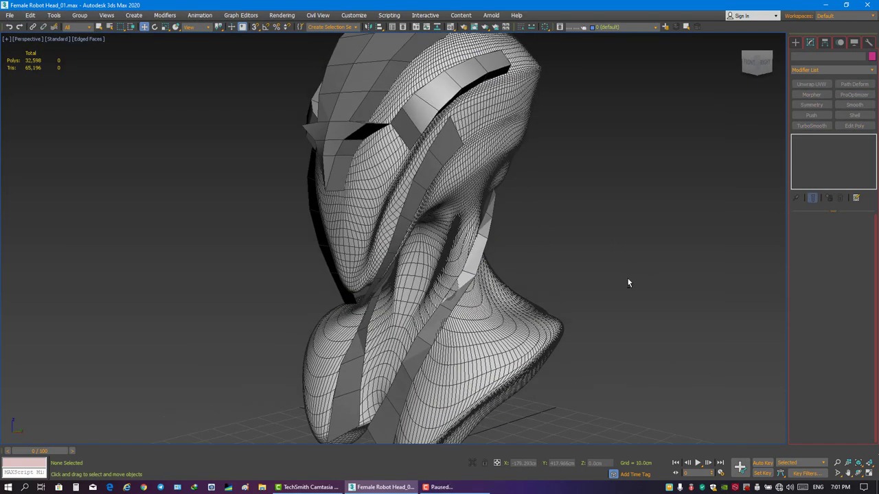
middle_click_drag(589, 281, 497, 244, "alt")
left_click(497, 244)
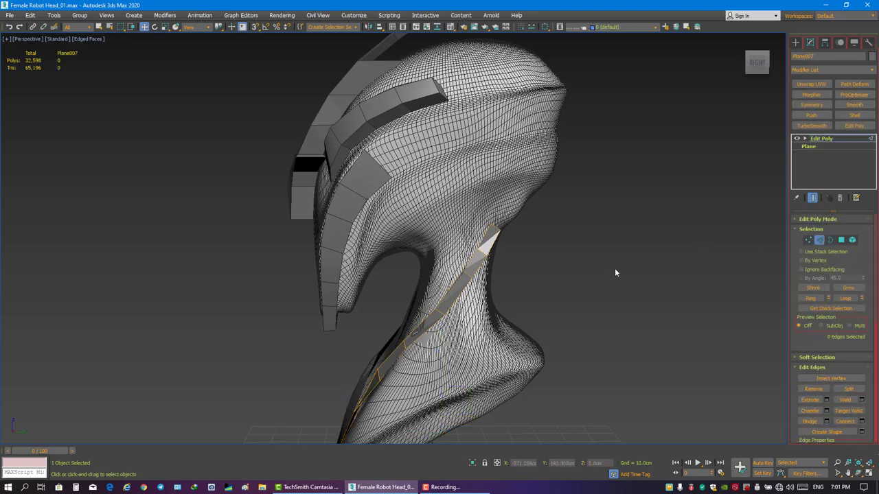
key("alt+w")
key("alt+w")
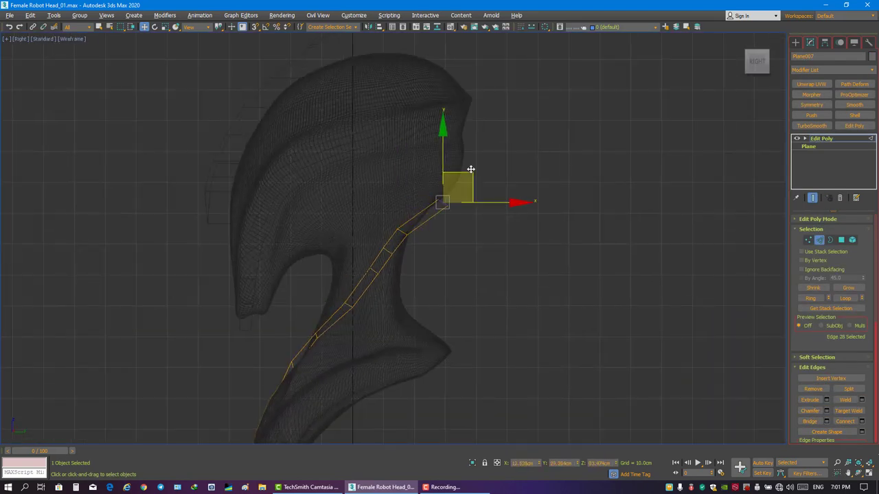
Pull the strap's top edges and vertices up toward the back of the head.
left_click_drag(432, 206, 500, 133)
key("1")
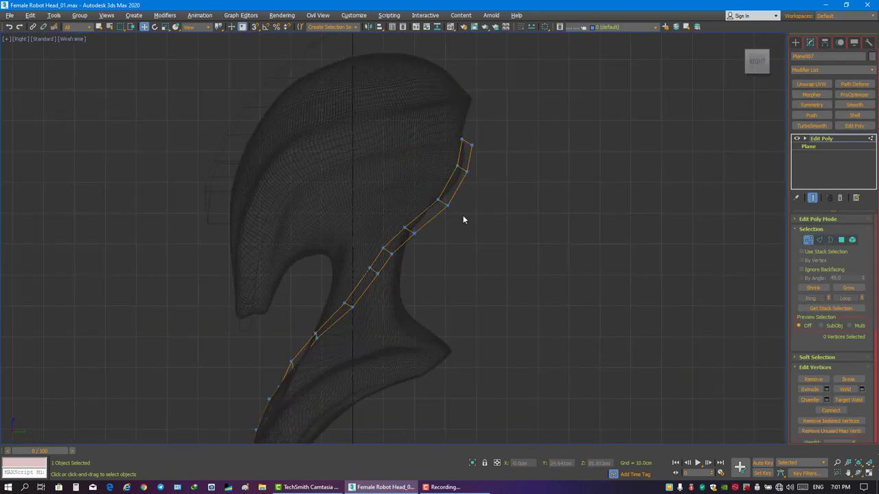
left_click_drag(436, 206, 415, 232)
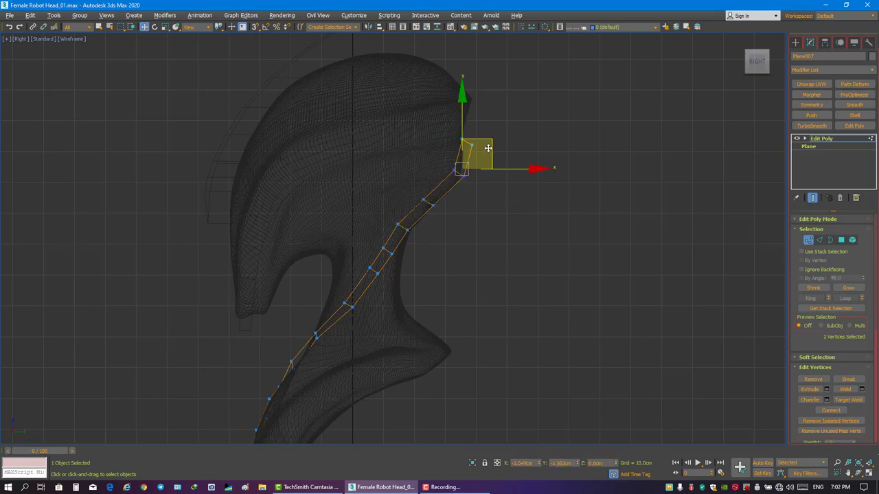
left_click_drag(487, 147, 490, 128)
left_click(505, 194)
key("alt+w")
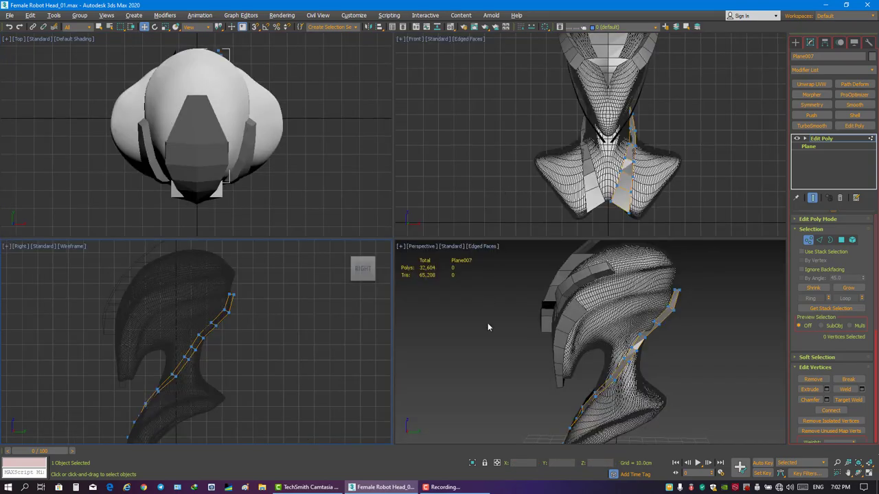
left_click(487, 327)
key("alt+w")
mouse_move(487, 328)
middle_mouse_down("alt")
mouse_move(476, 254)
mouse_move(453, 237)
mouse_move(466, 211)
mouse_move(427, 250)
mouse_move(426, 215)
mouse_move(384, 267)
mouse_move(407, 307)
middle_mouse_up("alt")
left_click(488, 234)
left_click(441, 235)
Shift-drag the strap's top edge upward to extrude new strap polygons toward the back of the head.
left_click(408, 307)
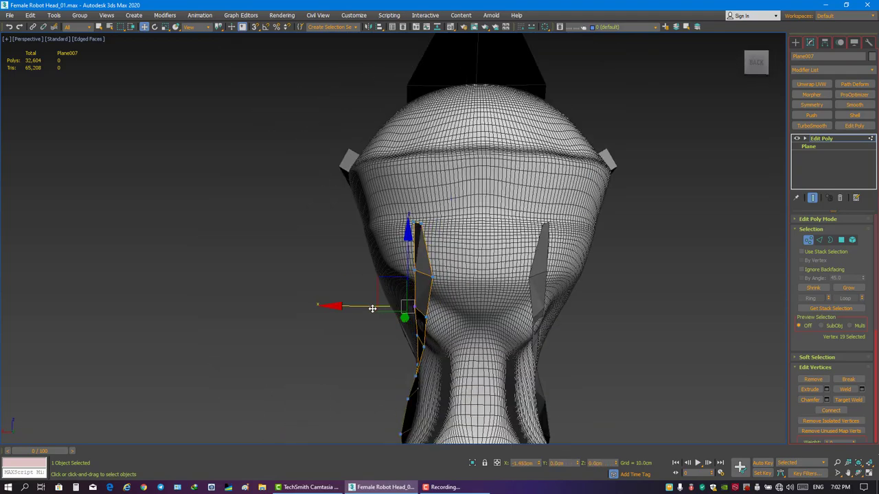
mouse_move(434, 225)
middle_mouse_down("alt")
mouse_move(561, 245)
mouse_move(460, 206)
mouse_move(487, 233)
mouse_move(402, 251)
mouse_move(393, 221)
middle_mouse_up("alt")
left_click(487, 234)
key("2")
left_click(378, 203)
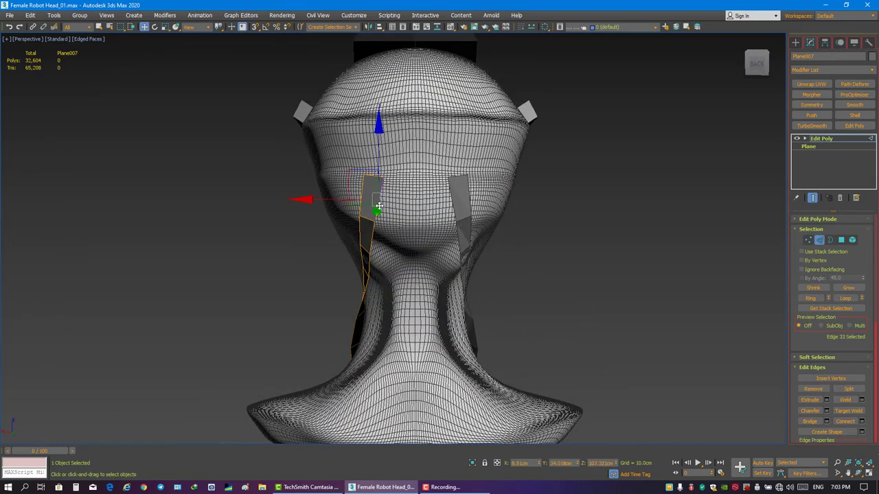
left_click_drag(375, 205, 405, 185, "shift")
mouse_move(405, 184)
middle_mouse_down("alt")
mouse_move(481, 206)
mouse_move(614, 196)
middle_mouse_up("alt")
Connect the two selected strap edges to add a new segment across the band.
key("1")
scroll(461, 231, "up", 3)
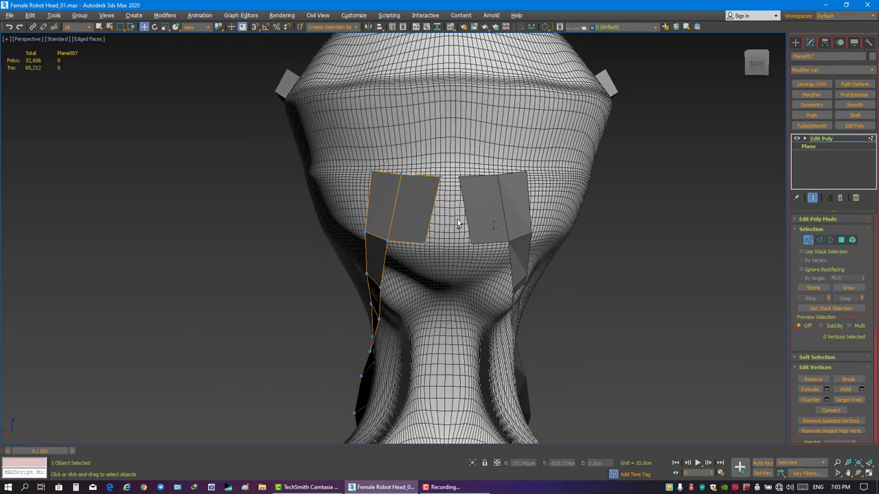
scroll(377, 171, "up", 1)
mouse_move(415, 240)
middle_mouse_down("alt")
mouse_move(620, 226)
mouse_move(487, 190)
mouse_move(415, 204)
middle_mouse_up("alt")
key("2")
key("ctrl+shift+e")
key("Return")
Select the strap's edge loop and adjust its vertices so the band follows the skull.
left_click(412, 214)
right_click(496, 212)
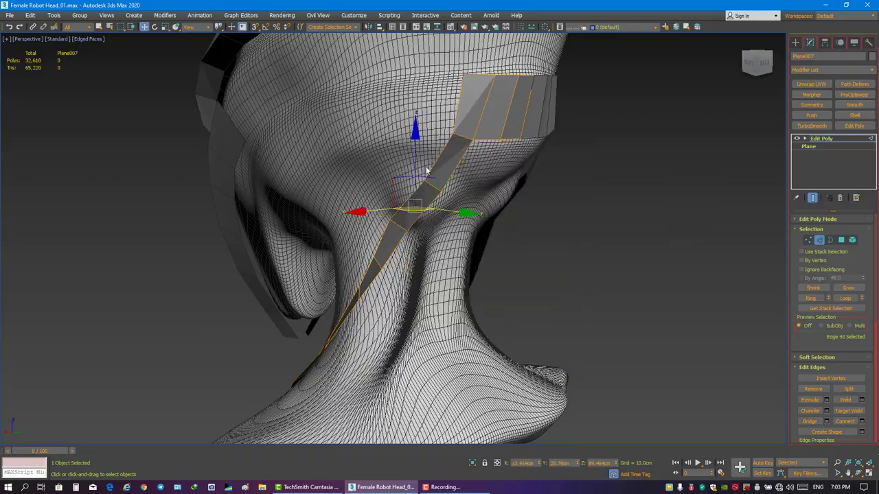
mouse_move(496, 212)
middle_mouse_down("alt")
mouse_move(440, 199)
mouse_move(472, 190)
mouse_move(482, 222)
mouse_move(506, 231)
mouse_move(453, 237)
mouse_move(495, 239)
mouse_move(473, 241)
mouse_move(446, 216)
mouse_move(452, 224)
middle_mouse_up("alt")
double_click(453, 237)
key("1")
left_click(443, 210)
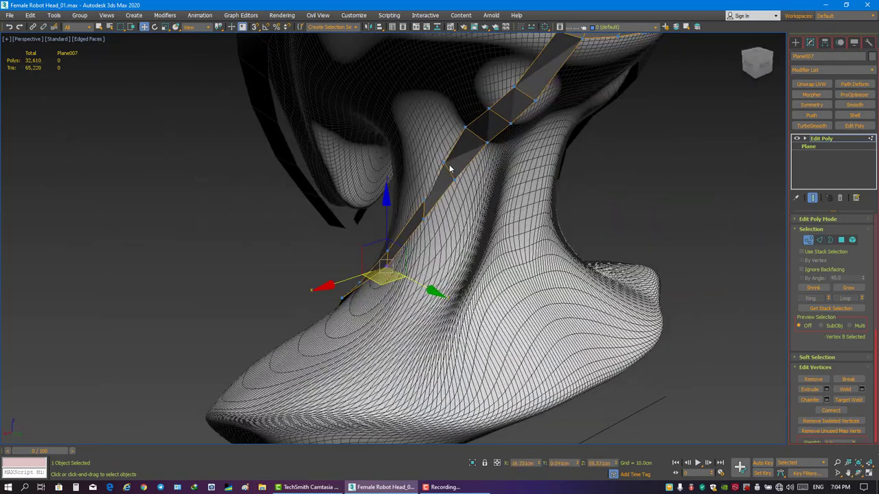
left_click(427, 198)
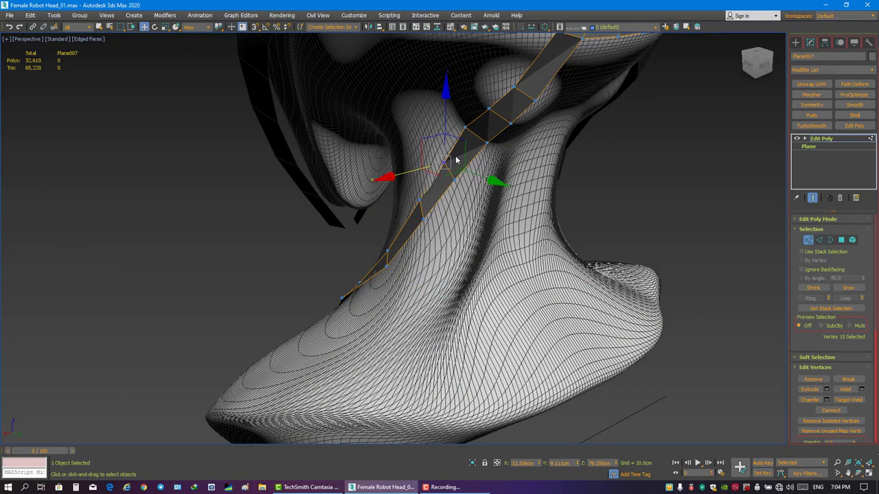
mouse_move(410, 170)
middle_mouse_down("alt")
mouse_move(465, 160)
mouse_move(501, 213)
mouse_move(483, 201)
mouse_move(536, 202)
mouse_move(540, 160)
mouse_move(510, 205)
mouse_move(504, 192)
mouse_move(524, 240)
middle_mouse_up("alt")
left_click(473, 178)
left_click(506, 223)
left_click(518, 193)
Inspect the extended strap's edges and its end beside the head.
key("2")
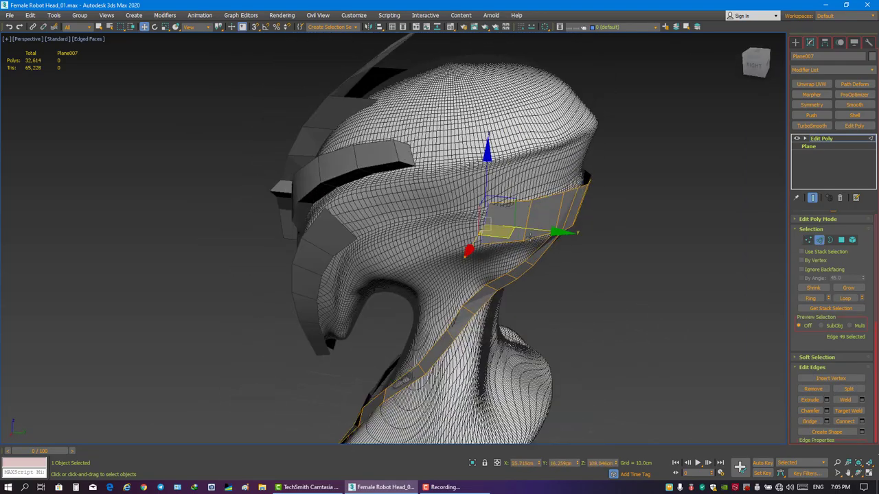
scroll(472, 246, "down", 3)
scroll(386, 231, "up", 6)
mouse_move(386, 231)
middle_mouse_down("alt")
mouse_move(372, 251)
mouse_move(413, 195)
mouse_move(770, 228)
mouse_move(416, 235)
middle_mouse_up("alt")
key("1")
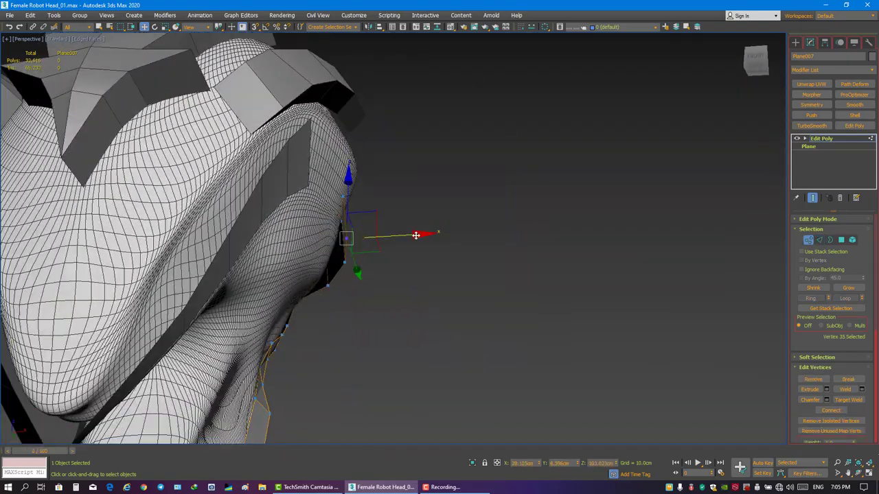
mouse_move(344, 264)
middle_mouse_down("alt")
mouse_move(443, 241)
mouse_move(441, 294)
mouse_move(502, 280)
middle_mouse_up("alt")
Select the head's base mesh and hide it to leave the strap pieces visible.
key("q")
left_click(502, 280)
key("F4")
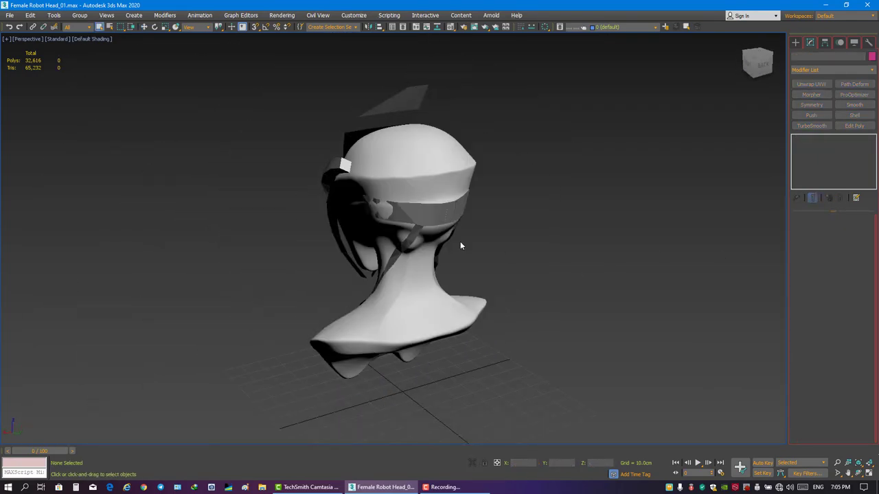
mouse_move(460, 241)
middle_mouse_down("alt")
mouse_move(390, 225)
mouse_move(432, 233)
mouse_move(421, 235)
mouse_move(467, 221)
mouse_move(348, 222)
mouse_move(445, 147)
middle_mouse_up("alt")
right_click(445, 147)
left_click(466, 149)
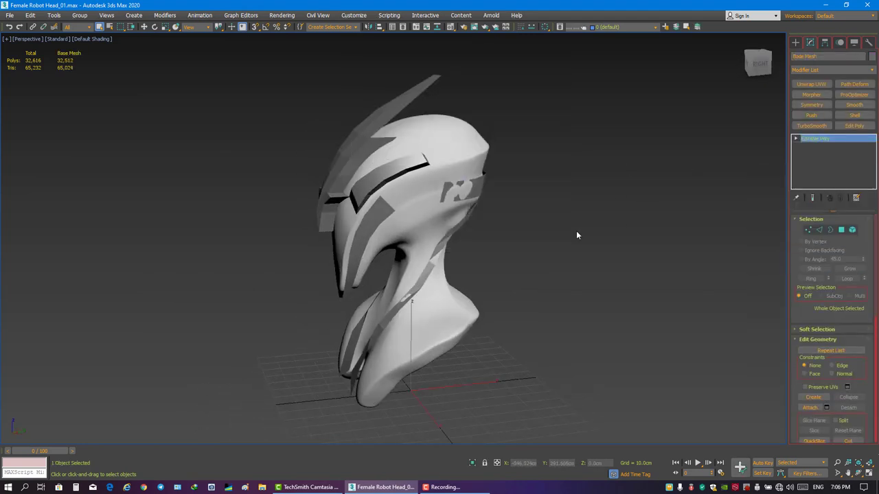
right_click(535, 223)
left_click(569, 192)
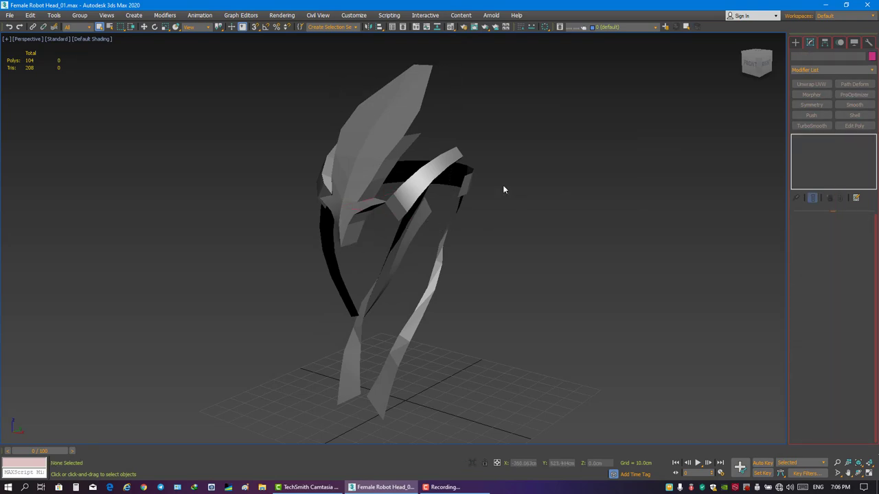
Inspect the straps with edged faces, unhide the head, and select the other chest strap.
key("F4")
mouse_move(412, 222)
middle_mouse_down("alt")
mouse_move(485, 230)
mouse_move(440, 226)
mouse_move(417, 236)
middle_mouse_up("alt")
right_click(495, 230)
left_click(529, 180)
mouse_move(467, 222)
middle_mouse_down("alt")
mouse_move(574, 222)
mouse_move(555, 247)
middle_mouse_up("alt")
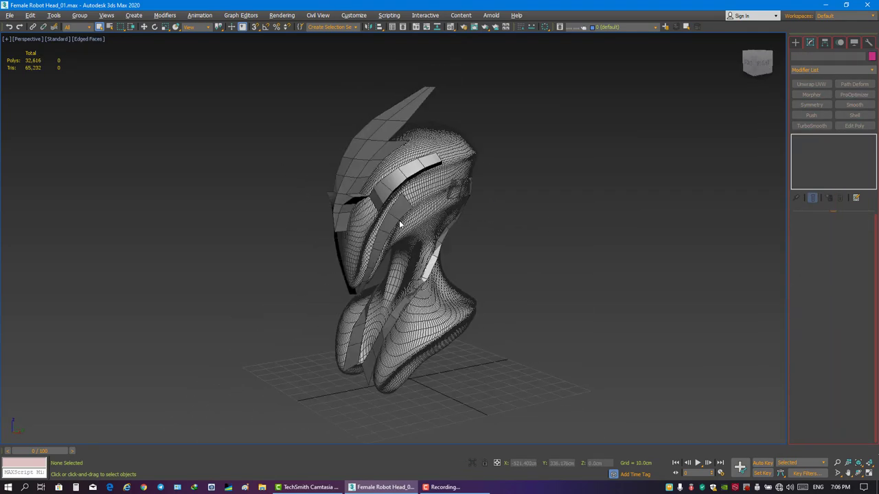
left_click(459, 273)
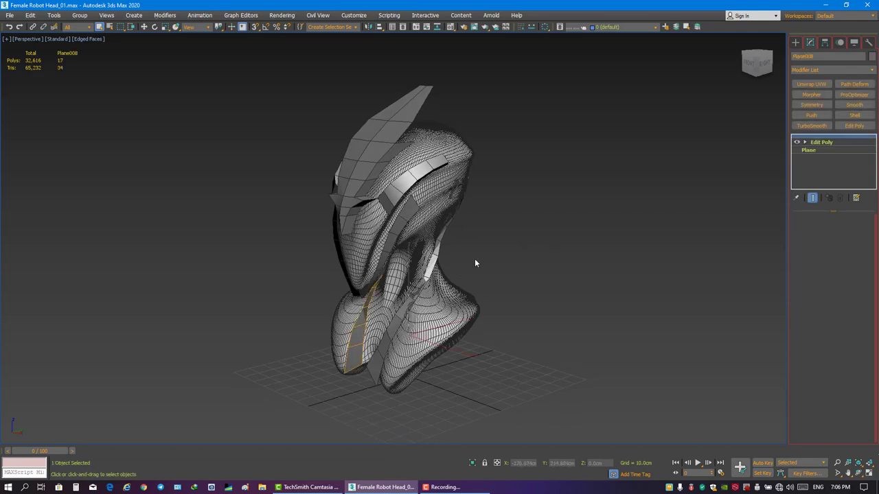
In Plane008's Edit Poly vertex mode, select and reposition the strap's two top vertices.
left_click(820, 141)
key("1")
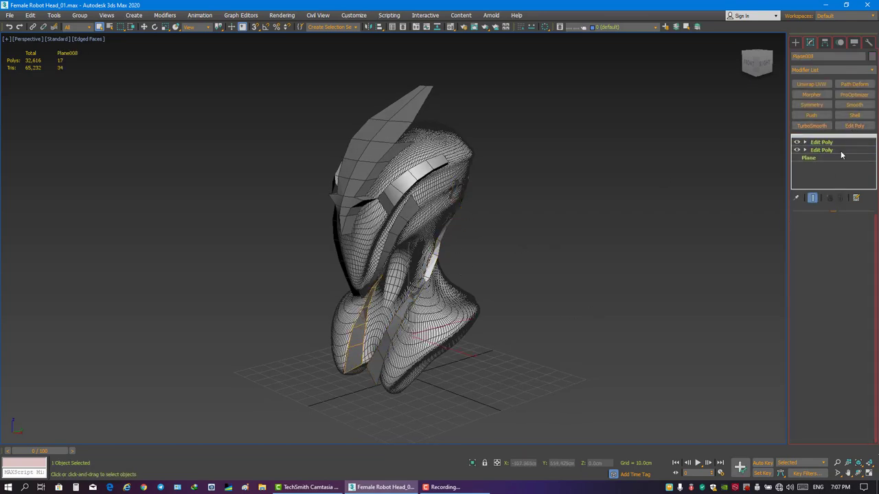
mouse_move(618, 220)
middle_mouse_down("alt")
mouse_move(549, 236)
mouse_move(425, 171)
middle_mouse_up("alt")
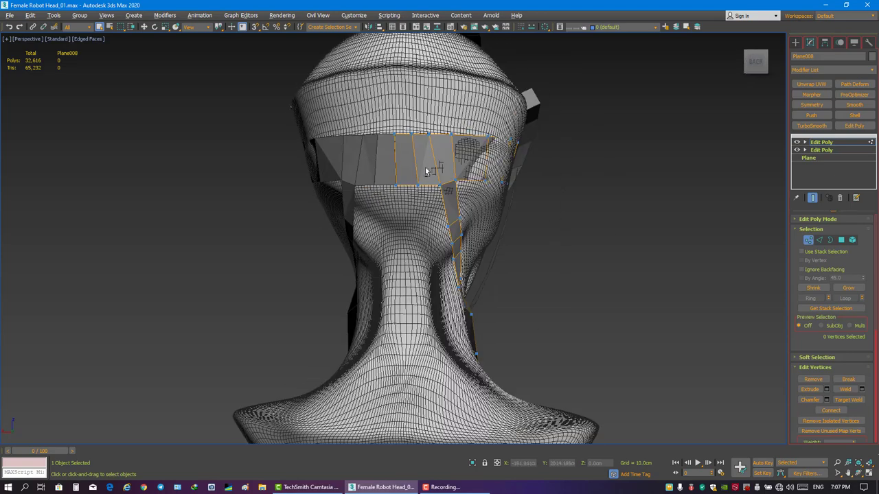
middle_click_drag(499, 155, 359, 136, "alt")
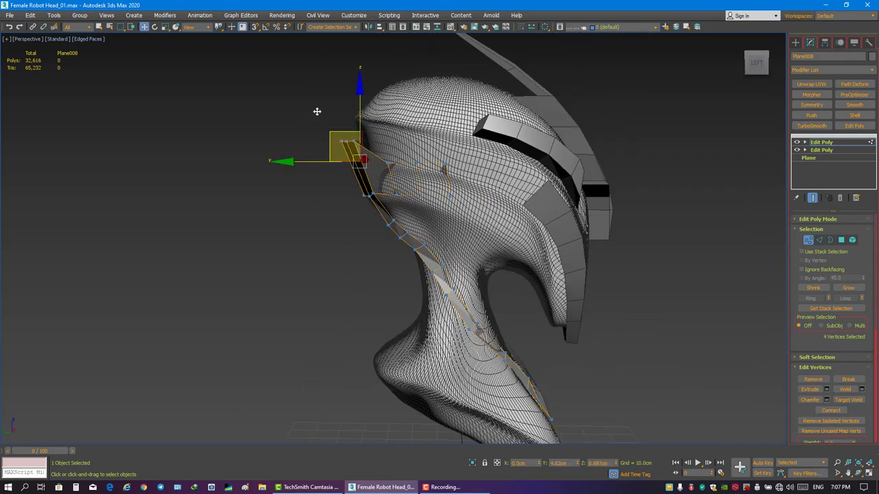
left_click_drag(383, 160, 460, 196)
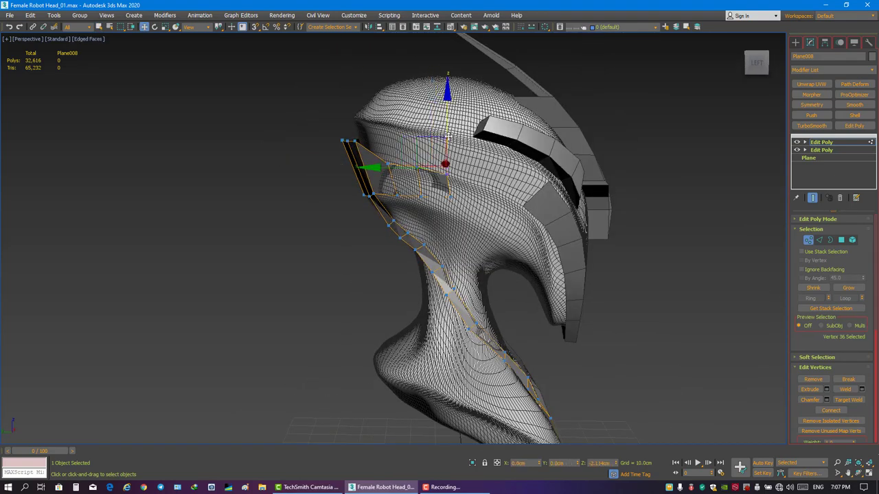
mouse_move(461, 197)
middle_mouse_down("alt")
mouse_move(385, 178)
mouse_move(308, 177)
mouse_move(398, 172)
mouse_move(446, 189)
mouse_move(374, 169)
middle_mouse_up("alt")
left_click(453, 194)
Orbit around the bust to check the reshaped strap, toggling edged faces.
scroll(374, 169, "up", 3)
scroll(328, 187, "up", 2)
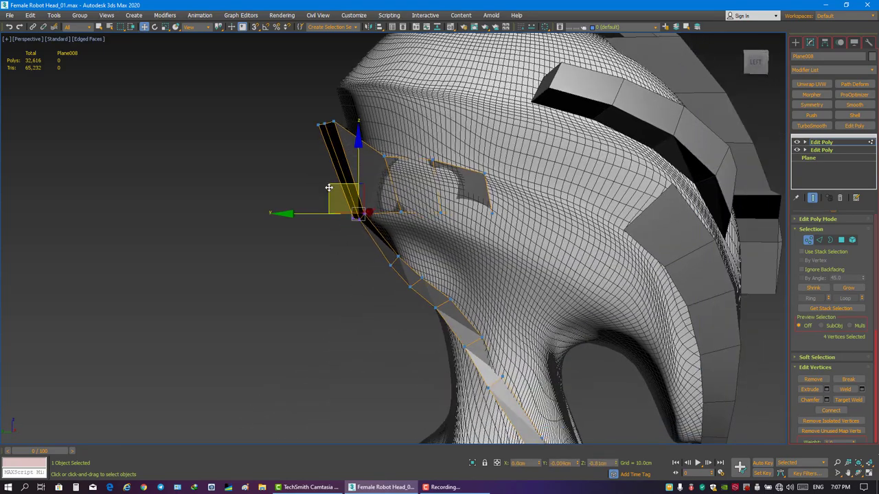
scroll(328, 187, "down", 5)
left_click(674, 213)
middle_click_drag(674, 212, 432, 210, "alt")
key("F4")
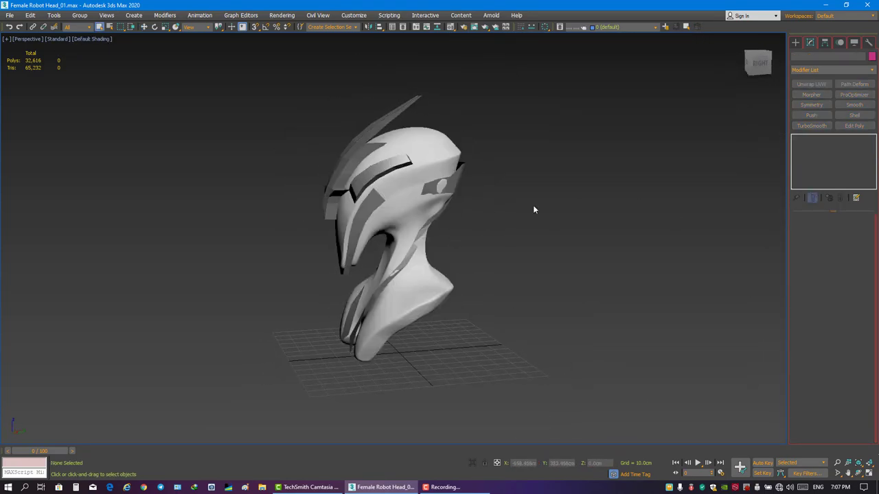
key("F4")
middle_click_drag(534, 209, 508, 206, "alt")
scroll(539, 207, "up", 3)
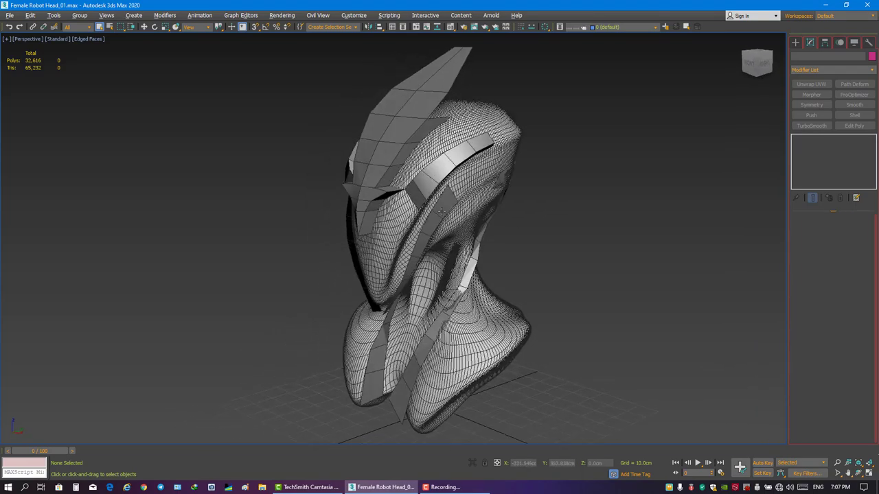
middle_click_drag(441, 211, 548, 232, "alt")
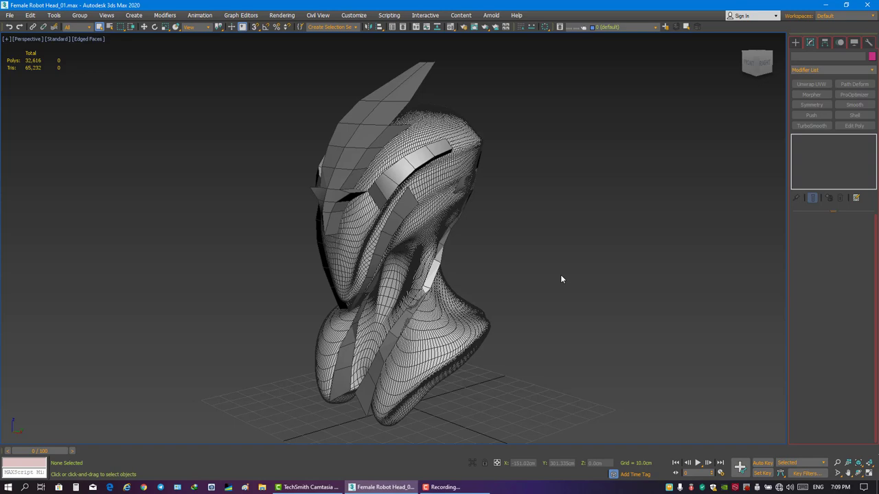
mouse_move(560, 279)
middle_mouse_down("alt")
mouse_move(500, 282)
mouse_move(522, 278)
middle_mouse_up("alt")
Create a standard-primitive cylinder on the grid beside the bust.
left_click(796, 42)
left_click(813, 116)
left_click_drag(496, 395, 545, 394)
left_click(542, 384)
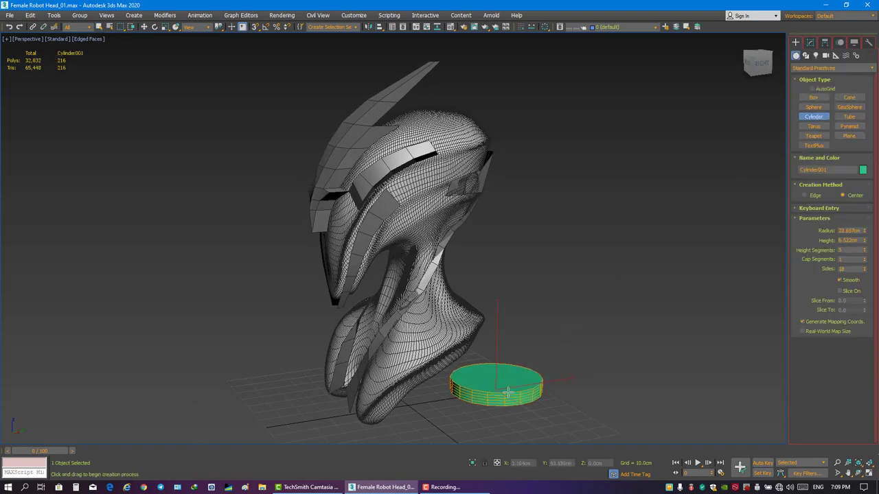
left_click(810, 41)
middle_click_drag(604, 256, 659, 254, "alt")
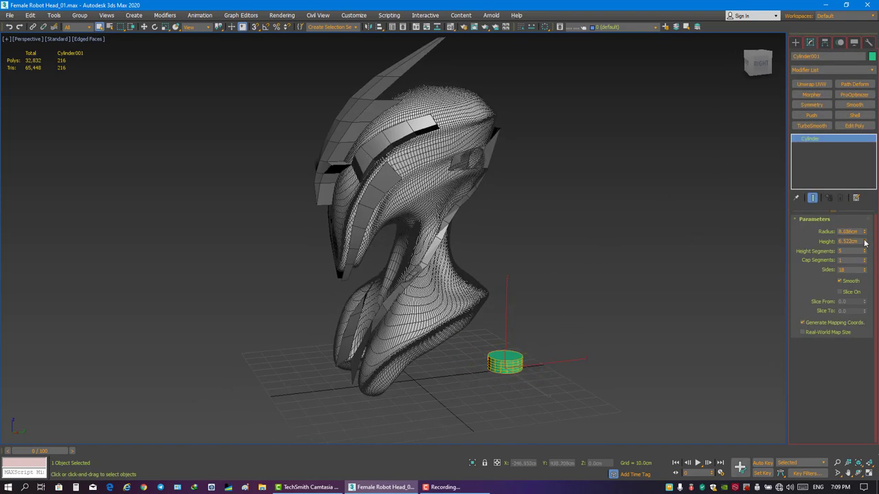
middle_click_drag(655, 244, 663, 242, "alt")
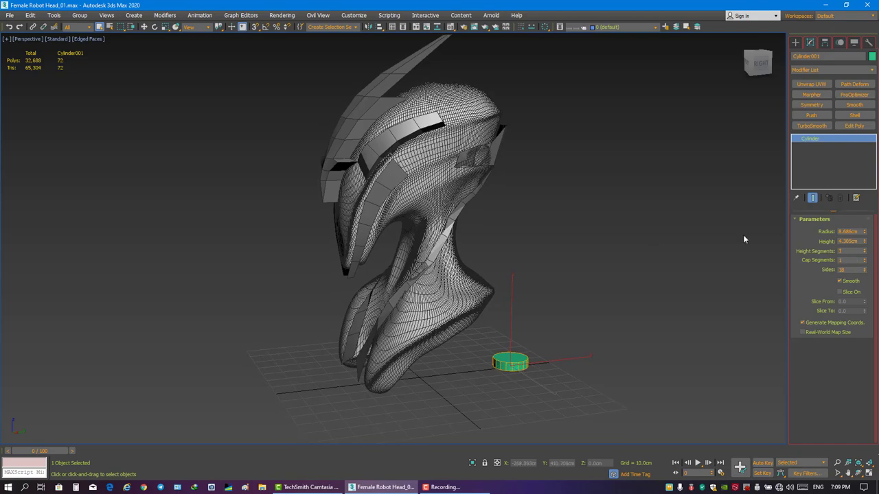
Move the cylinder up to the side of the head.
key("e")
key("w")
mouse_move(526, 309)
middle_mouse_down("alt")
mouse_move(550, 330)
mouse_move(536, 323)
middle_mouse_up("alt")
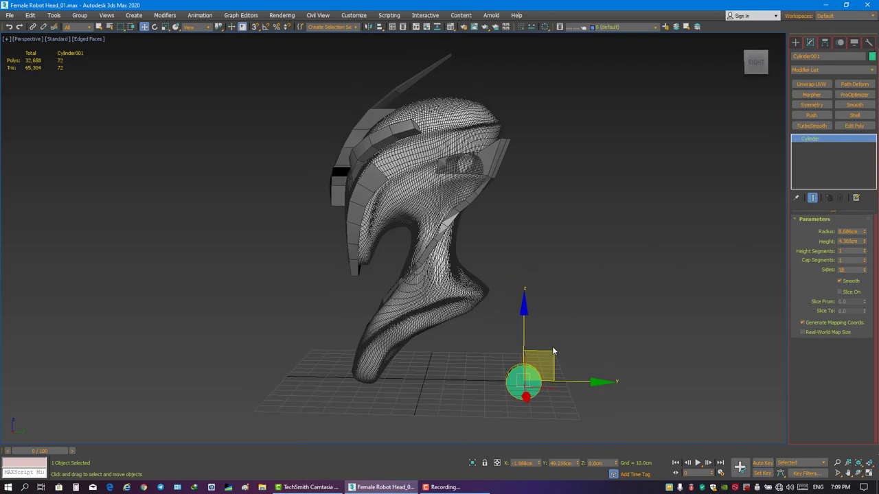
left_click_drag(529, 372, 434, 200)
mouse_move(434, 200)
middle_mouse_down("alt")
mouse_move(451, 180)
mouse_move(574, 247)
middle_mouse_up("alt")
left_click(575, 247)
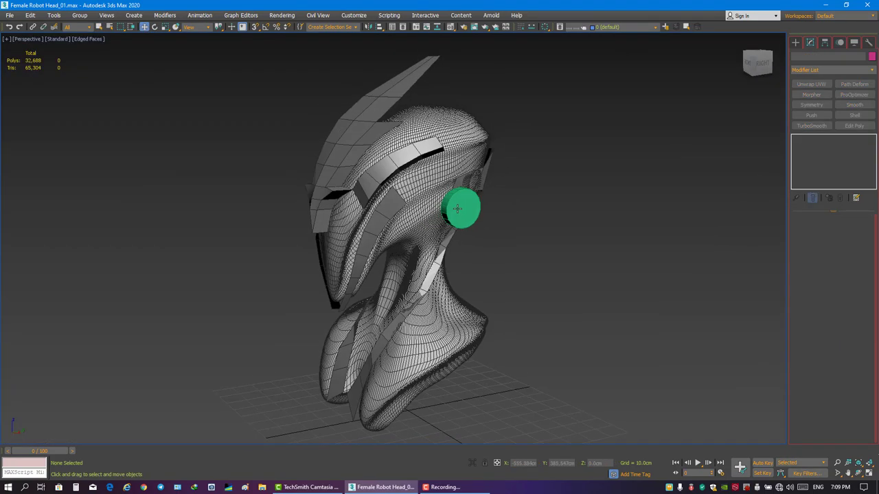
Rotate the disc flat against the head using the side and front views, and give it 2 cap segments.
key("alt+w")
left_click(192, 318)
key("alt+w")
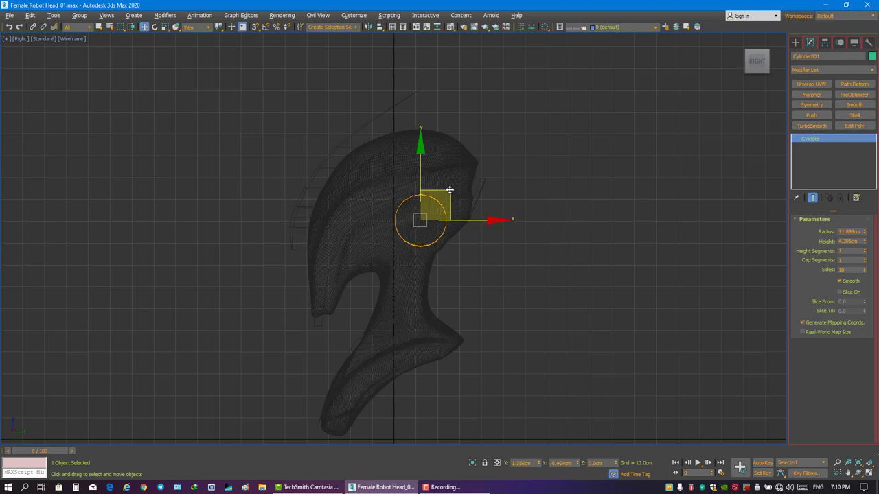
key("alt+w")
key("alt+w")
key("alt+w")
key("alt+w")
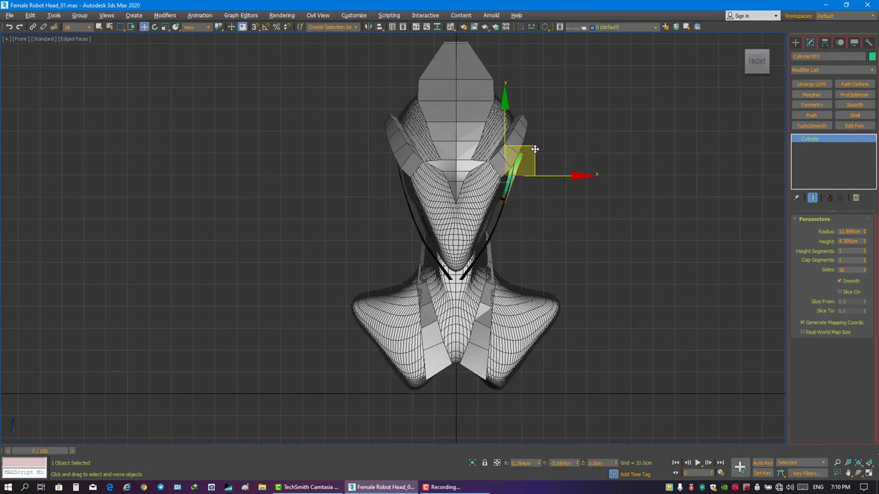
key("p")
key("e")
mouse_move(535, 149)
middle_mouse_down("alt")
mouse_move(526, 238)
mouse_move(501, 264)
middle_mouse_up("alt")
left_click_drag(501, 264, 501, 271)
mouse_move(500, 271)
middle_mouse_down("alt")
mouse_move(412, 275)
mouse_move(517, 274)
mouse_move(760, 306)
middle_mouse_up("alt")
key("w")
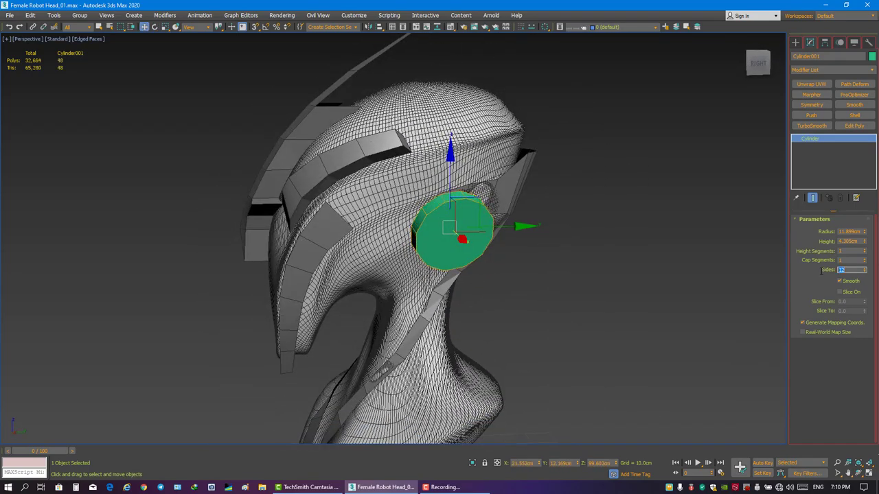
mouse_move(516, 274)
middle_mouse_down("alt")
mouse_move(526, 237)
mouse_move(549, 260)
mouse_move(530, 270)
mouse_move(483, 257)
mouse_move(575, 266)
middle_mouse_up("alt")
left_click(864, 258)
Save the scene as Female Robot Head_02.max, replacing the existing file.
left_click(575, 266)
key("ctrl+shift+s")
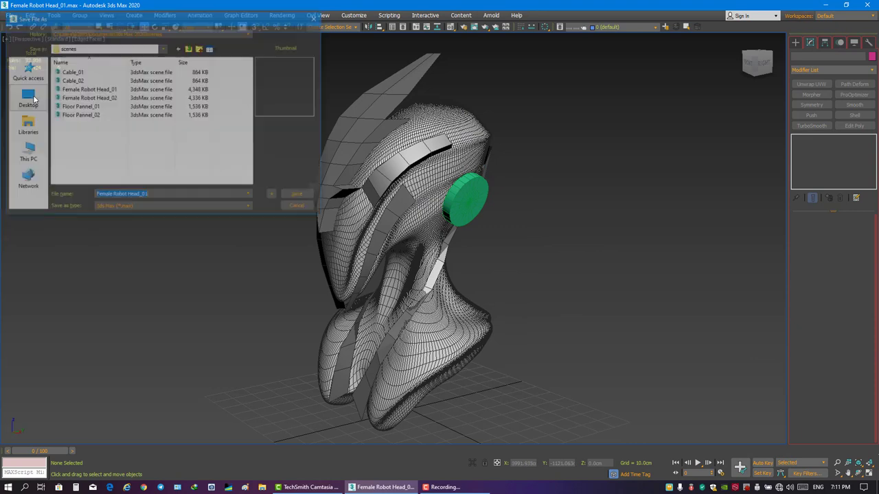
key("Return")
key("Return")
Browse the Material Editor shortcuts in Customize User Interface, cancel the save/load dialogs, and select the ear disc.
left_click(355, 19)
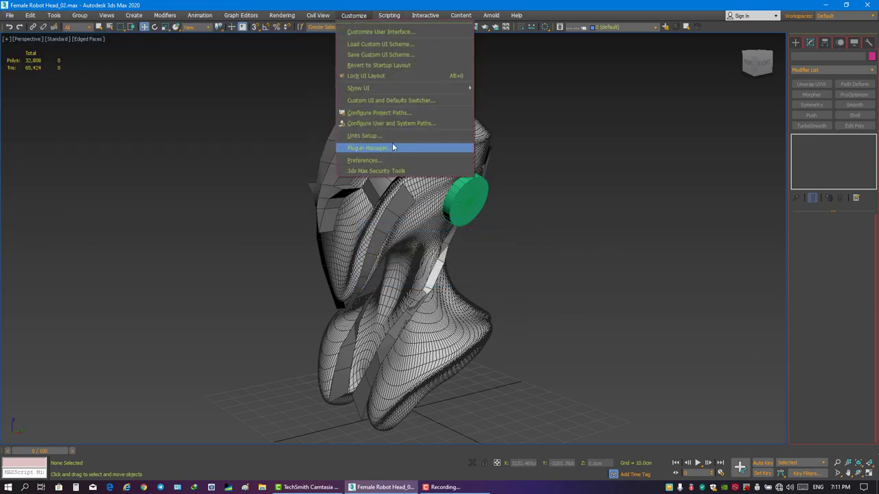
left_click(398, 33)
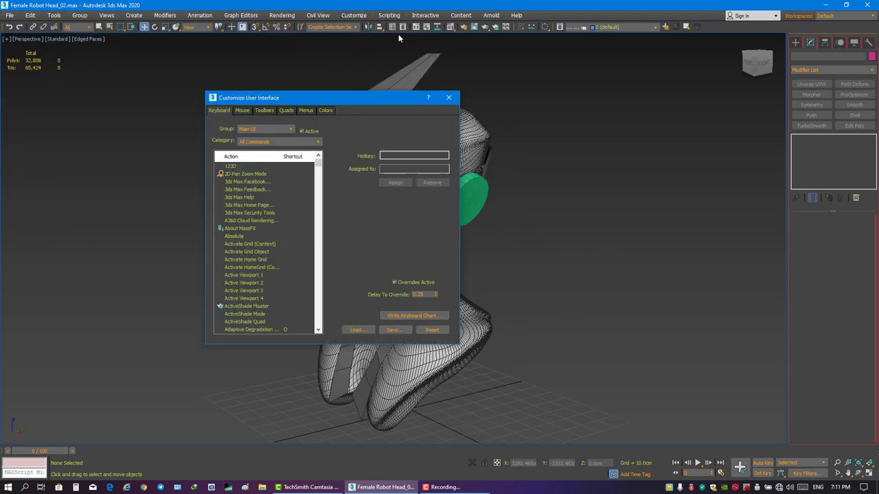
left_click(265, 129)
left_click(277, 155)
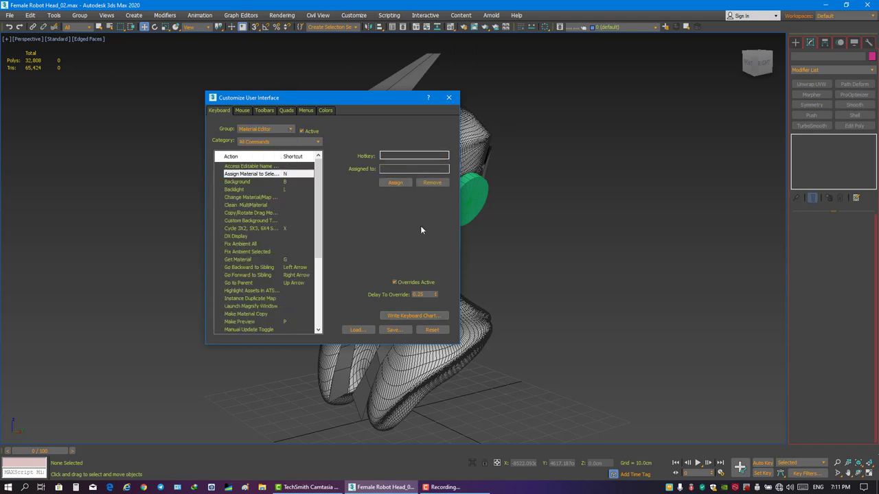
left_click(393, 329)
left_click(164, 35)
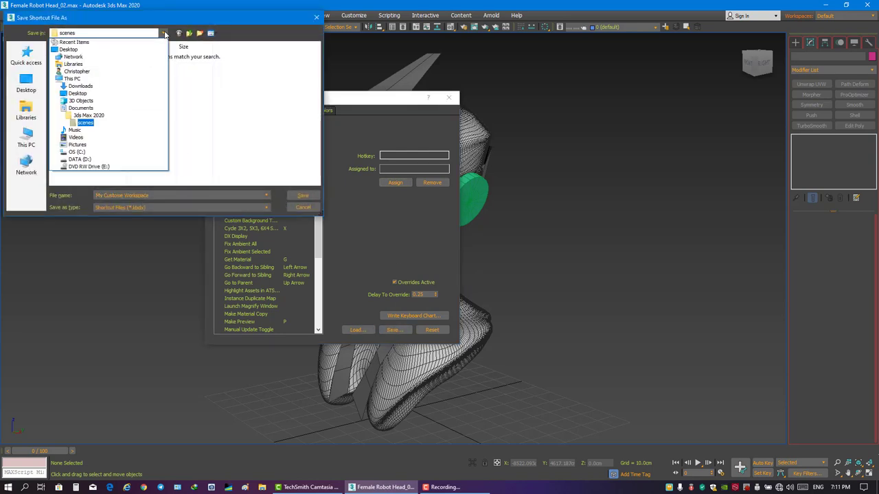
key("Escape")
key("Escape")
left_click(356, 329)
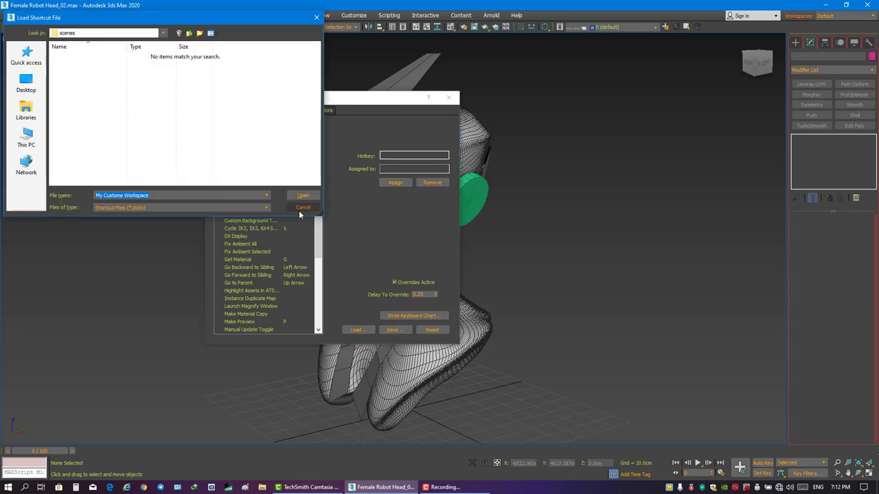
key("Escape")
key("Escape")
left_click(466, 199)
Close the Material Editor, undo the last change, and reselect the ear disc.
key("m")
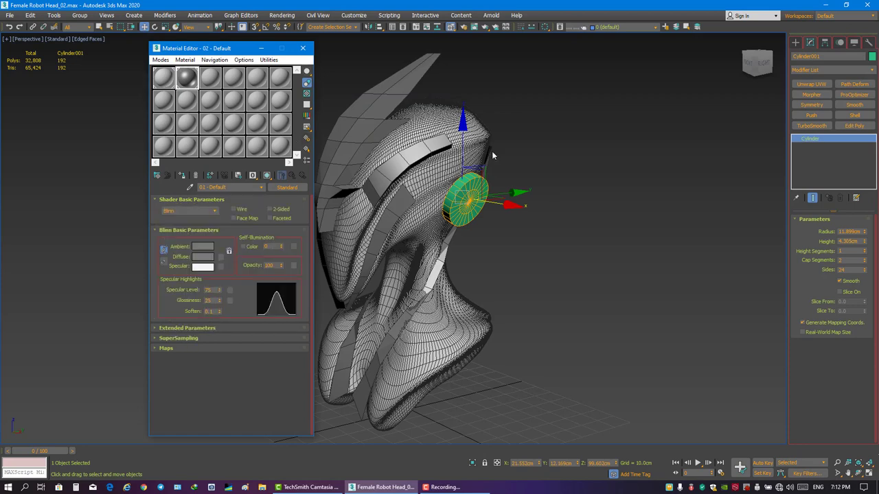
key("m")
left_click(718, 122)
key("ctrl+z")
left_click(519, 295)
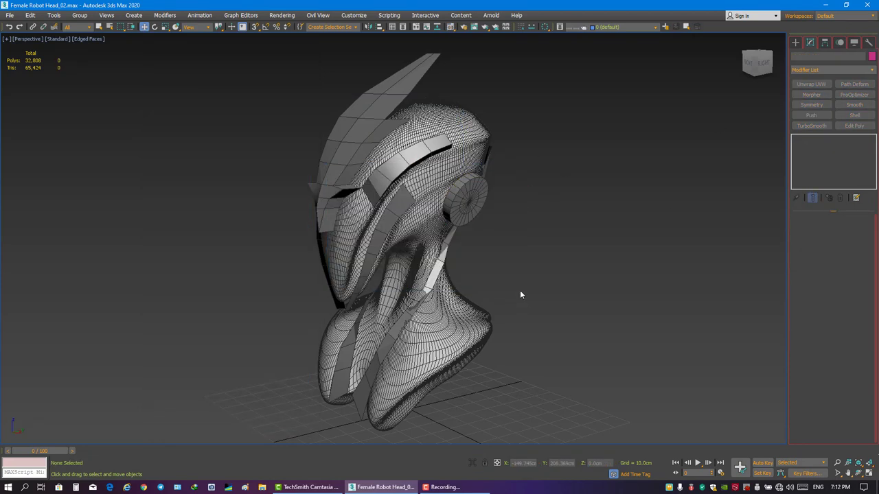
middle_click_drag(519, 296, 466, 226, "alt")
scroll(466, 226, "up", 3)
left_click(508, 214)
Add Edit Poly to the disc and move the centre face polygons, then add the next ring.
left_click(854, 126)
key("4")
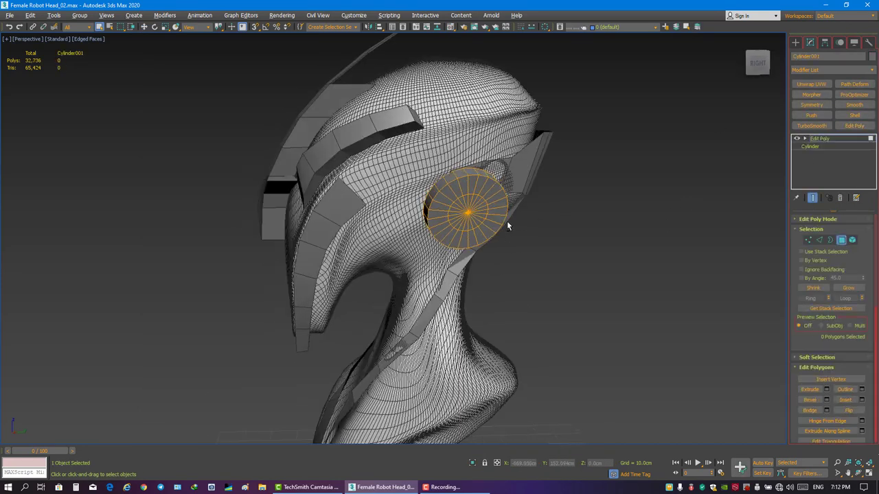
left_click(508, 217, "shift")
mouse_move(508, 217)
middle_mouse_down("alt")
mouse_move(463, 211)
mouse_move(463, 227)
mouse_move(684, 276)
middle_mouse_up("alt")
key("r")
right_click(466, 210)
left_click(498, 211)
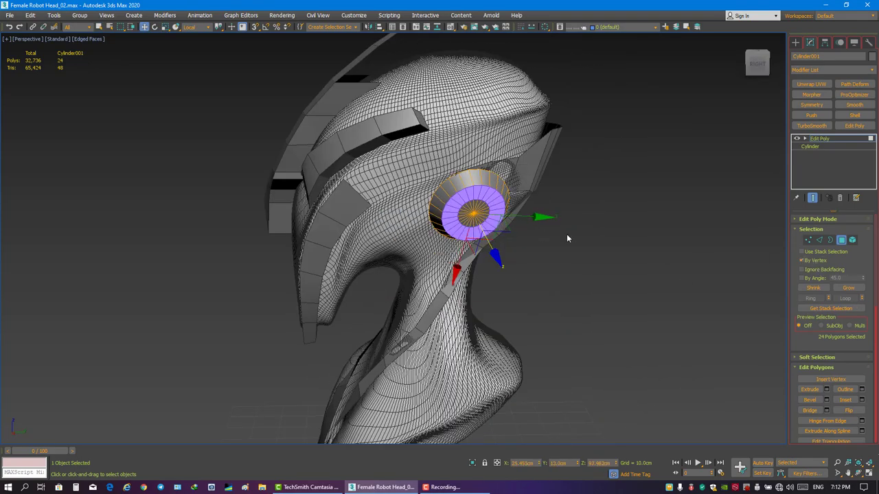
left_click(849, 288)
Isolate the disc and select all of its polygons.
middle_click_drag(520, 233, 433, 231, "alt")
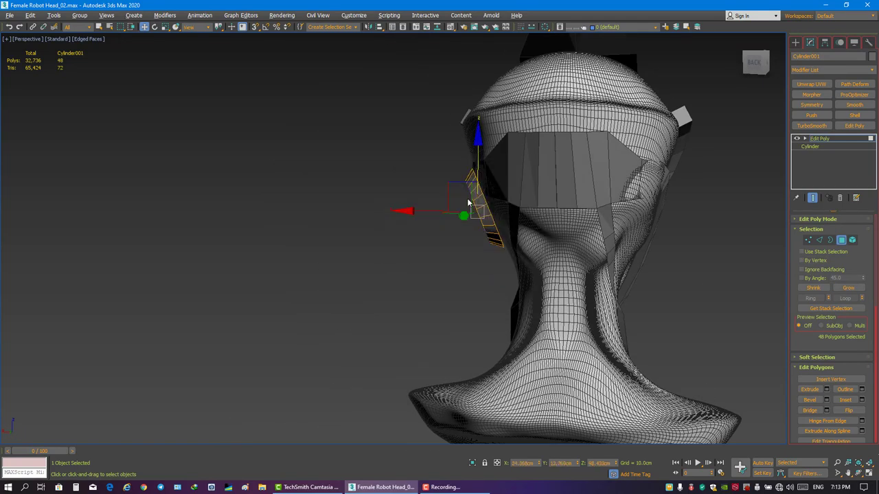
middle_click_drag(467, 202, 638, 251, "alt")
key("alt+q")
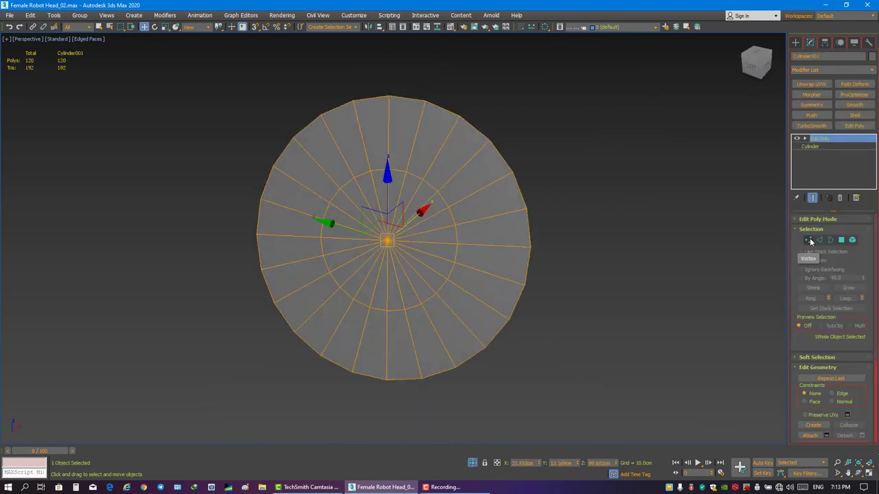
key("4")
key("ctrl+a")
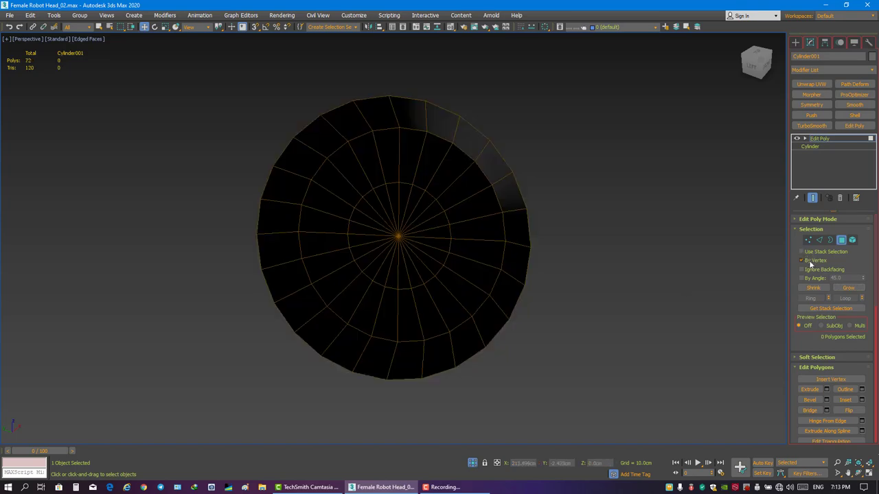
Adjust the ear disc's pivot and mirror a copy of it to the other side of the head.
key("4")
key("alt+q")
left_click(458, 199)
middle_click_drag(558, 237, 527, 224, "alt")
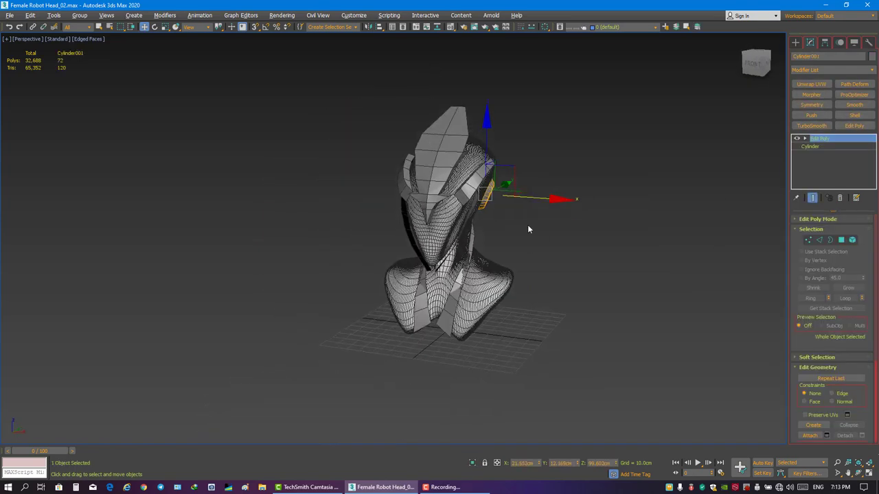
left_click(824, 42)
left_click(829, 107)
left_click(810, 42)
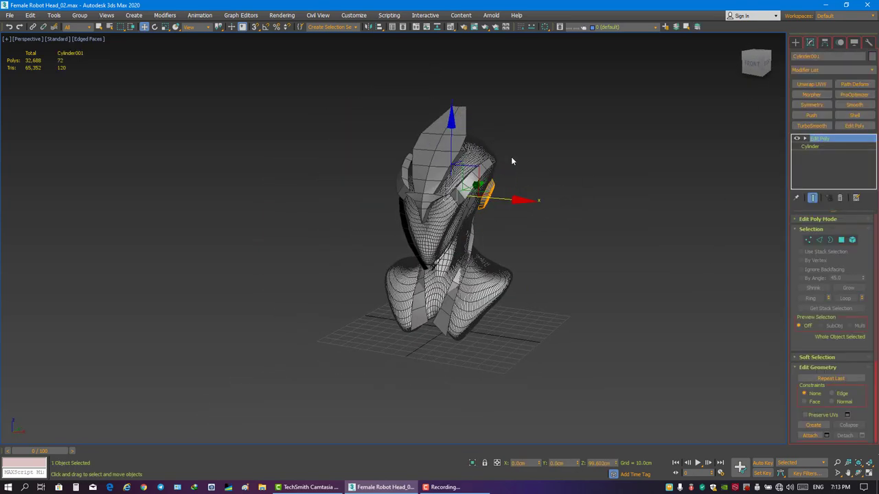
left_click(368, 26)
left_click(450, 314)
left_click(497, 211)
mouse_move(496, 212)
middle_mouse_down("alt")
mouse_move(318, 223)
mouse_move(585, 222)
middle_mouse_up("alt")
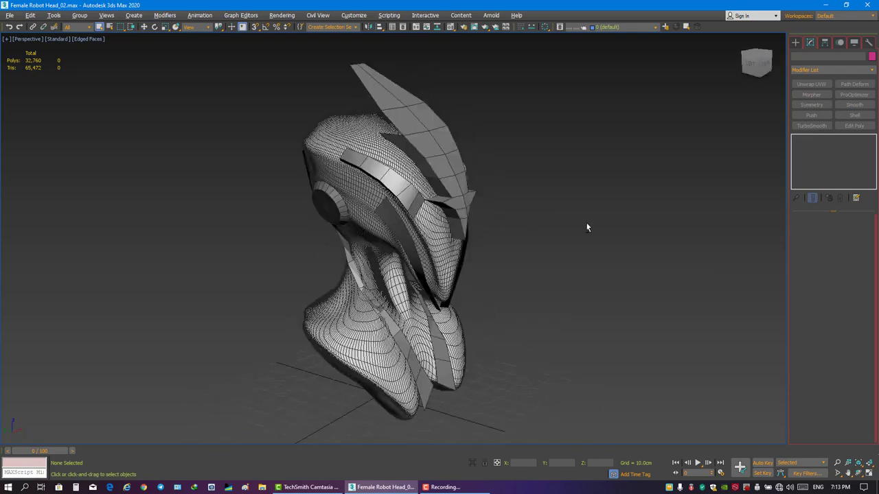
Switch to four viewports, then maximize the Perspective view with nothing selected.
key("alt+w")
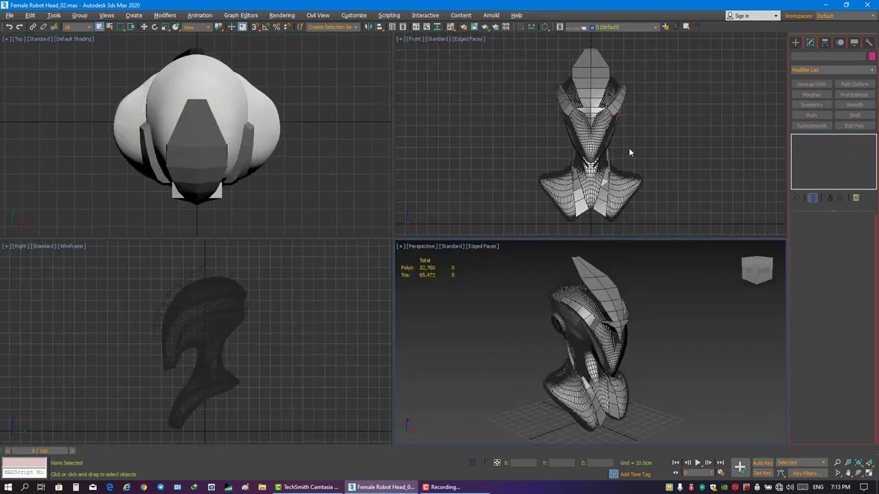
left_click(628, 151)
left_click(480, 309)
key("alt+w")
mouse_move(486, 236)
middle_mouse_down("alt")
mouse_move(449, 239)
mouse_move(464, 234)
middle_mouse_up("alt")
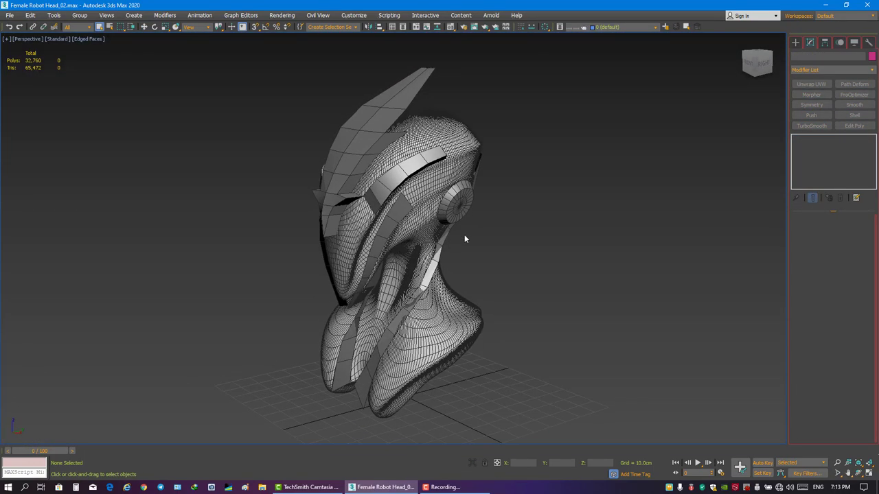
Save the scene as Female Robot Head_01.max.
left_click(10, 15)
left_click(34, 103)
left_click(300, 195)
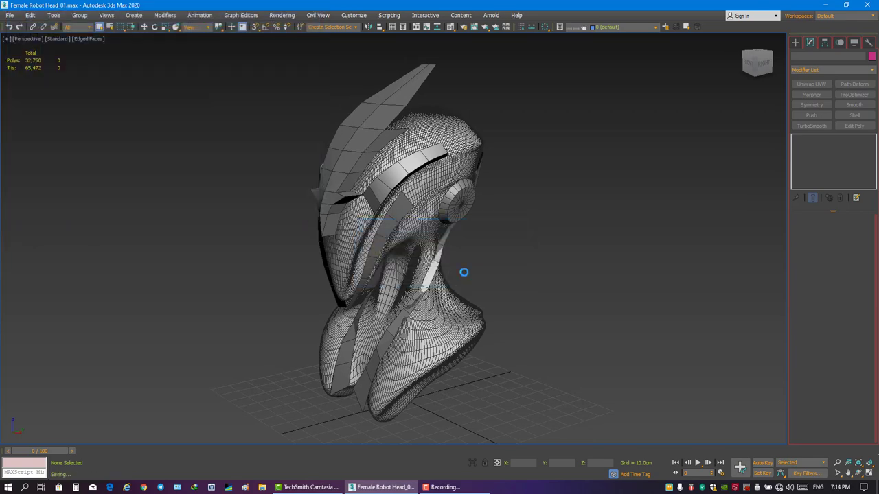
middle_click_drag(570, 298, 509, 287, "alt")
scroll(509, 286, "up", 5)
Select side panel Plane007 and enter Edit Poly vertex editing with the Move tool.
left_click(584, 179)
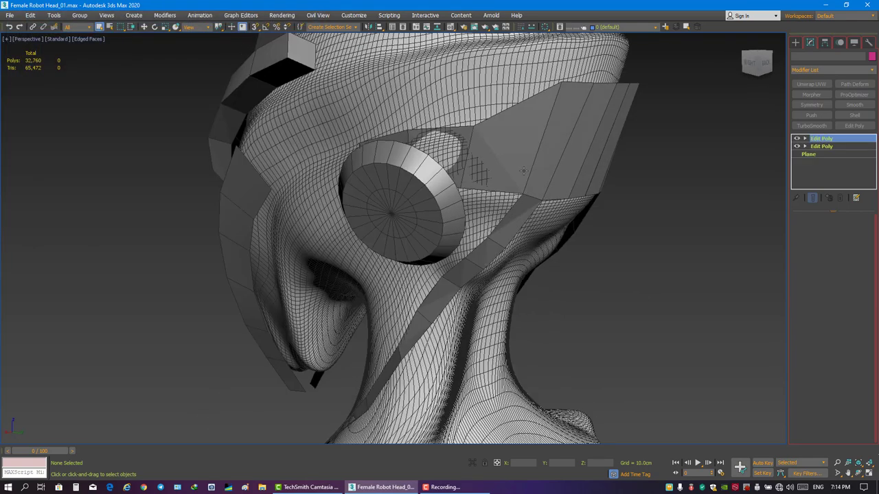
right_click(632, 252)
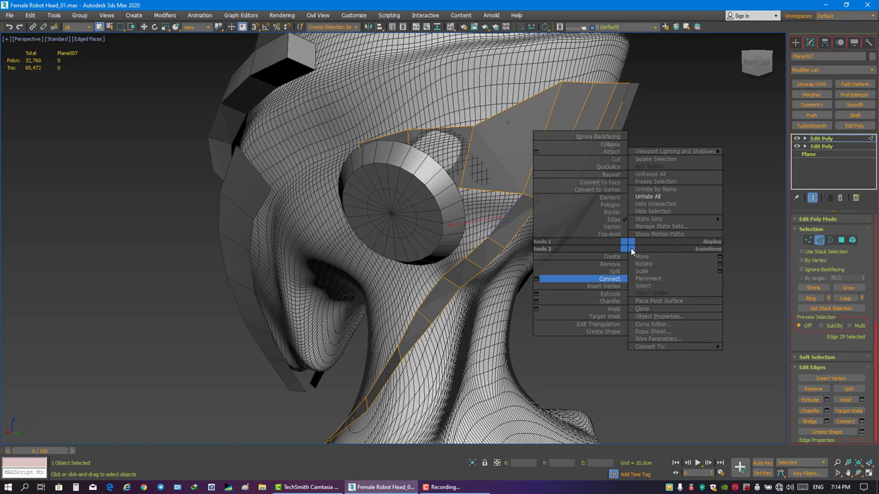
right_click(666, 236)
left_click(648, 188)
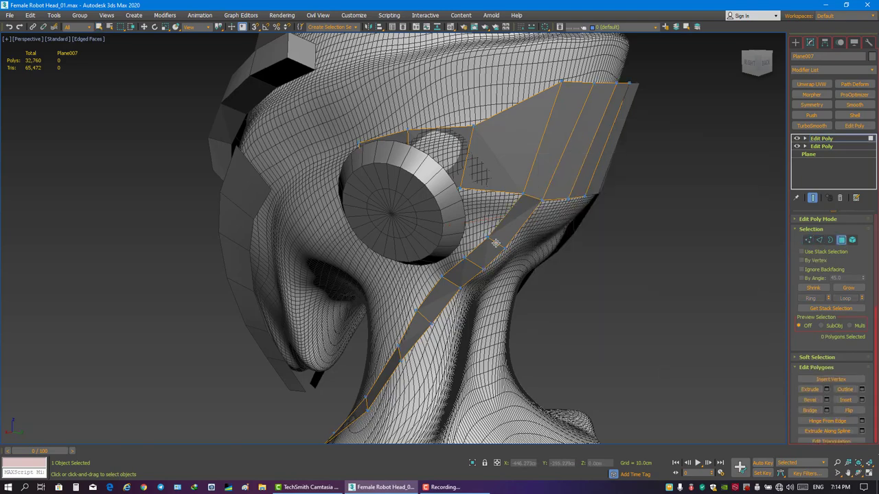
mouse_move(525, 225)
middle_mouse_down("alt")
mouse_move(494, 238)
mouse_move(495, 220)
mouse_move(440, 204)
middle_mouse_up("alt")
key("1")
left_click(481, 230)
key("w")
scroll(496, 206, "up", 3)
Pick vertices along the panel's neck edge and lower strip near the ear disc.
left_click(498, 202)
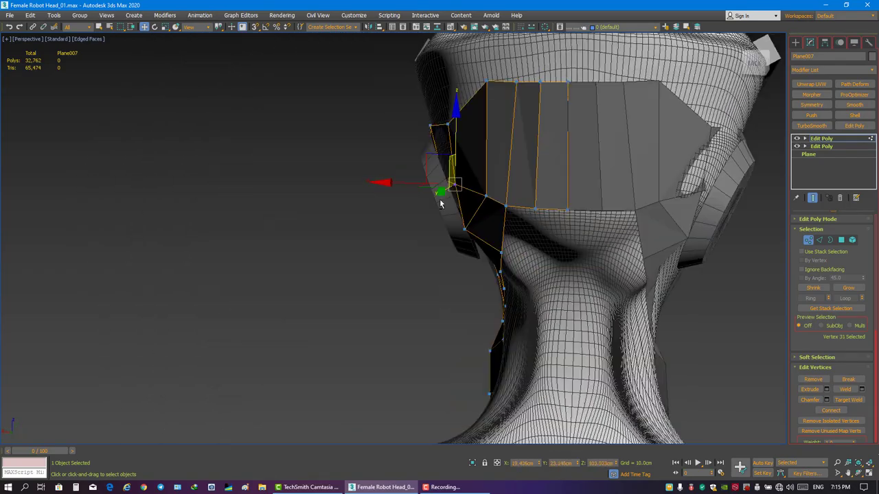
key("ctrl+z")
key("shift+z")
key("shift+z")
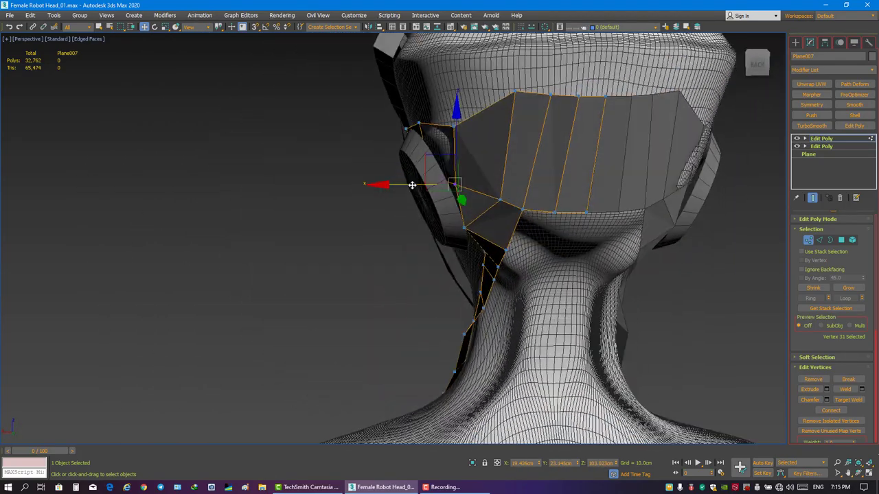
key("shift+z")
key("shift+z")
middle_click_drag(483, 203, 494, 206, "alt")
right_click(618, 206)
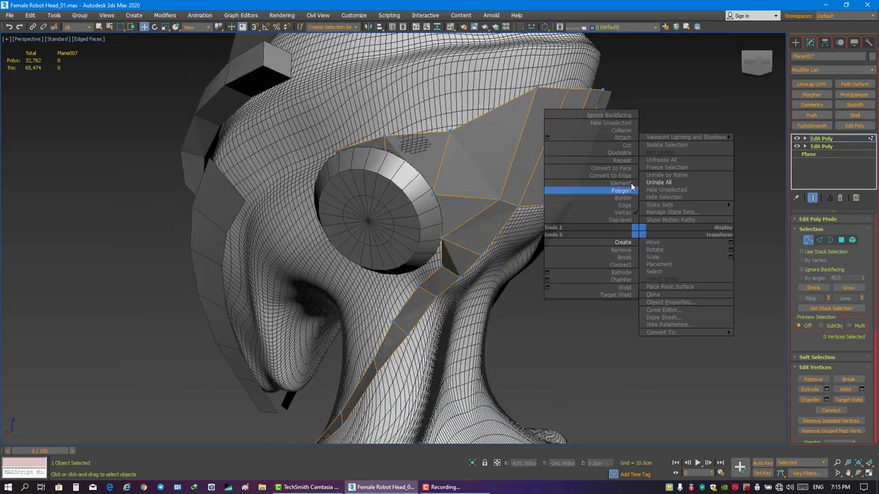
left_click(442, 221)
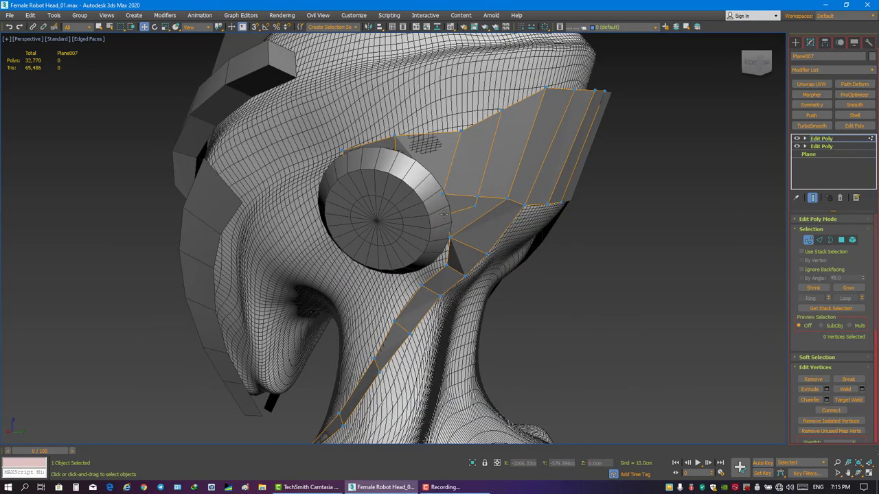
left_click(474, 204)
mouse_move(474, 204)
middle_mouse_down("alt")
mouse_move(456, 240)
mouse_move(429, 189)
middle_mouse_up("alt")
left_click(418, 176)
Pull the panel's upper vertices over the ear disc into a flap, checking in wireframe.
right_click(458, 201)
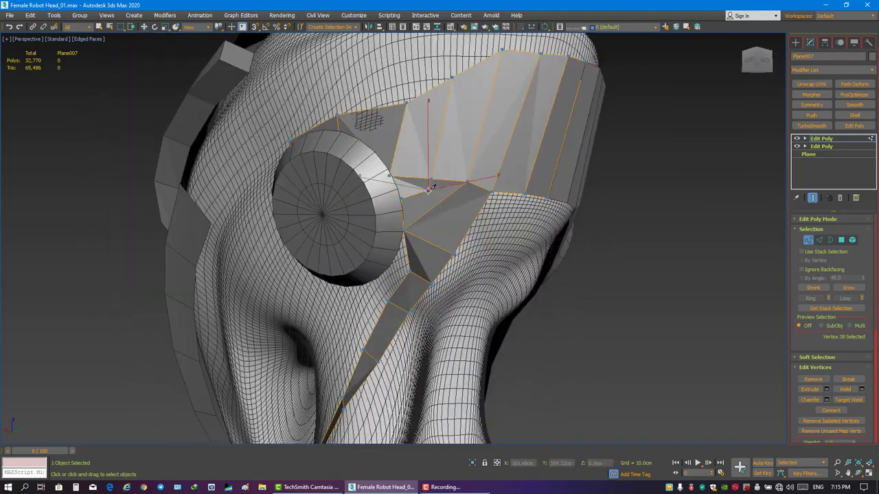
mouse_move(471, 237)
middle_mouse_down("alt")
mouse_move(435, 210)
mouse_move(481, 217)
mouse_move(456, 162)
mouse_move(431, 206)
mouse_move(547, 195)
middle_mouse_up("alt")
right_click(456, 160)
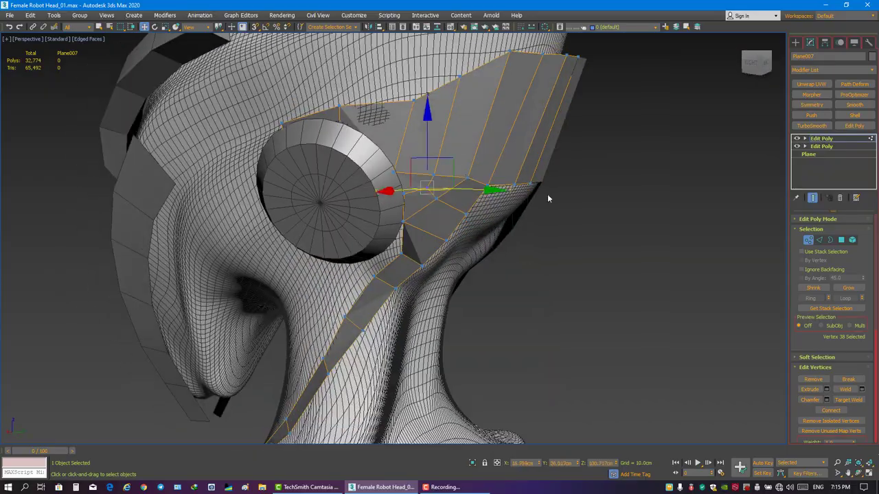
left_click(460, 183)
mouse_move(460, 184)
middle_mouse_down("alt")
mouse_move(484, 155)
mouse_move(414, 180)
mouse_move(473, 199)
mouse_move(407, 142)
middle_mouse_up("alt")
key("ctrl+z")
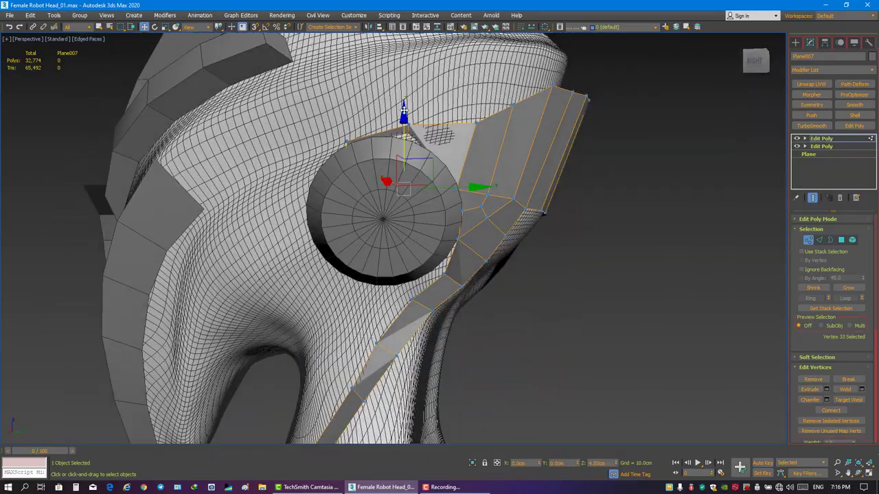
mouse_move(403, 110)
middle_mouse_down("alt")
mouse_move(385, 144)
mouse_move(476, 139)
mouse_move(403, 126)
mouse_move(421, 113)
mouse_move(326, 163)
mouse_move(344, 138)
mouse_move(406, 97)
mouse_move(403, 121)
mouse_move(316, 131)
middle_mouse_up("alt")
key("F3")
key("F3")
key("ctrl+z")
key("F3")
Connect the selected Plane007 edges to add new edges across the panel.
key("2")
left_click(356, 130)
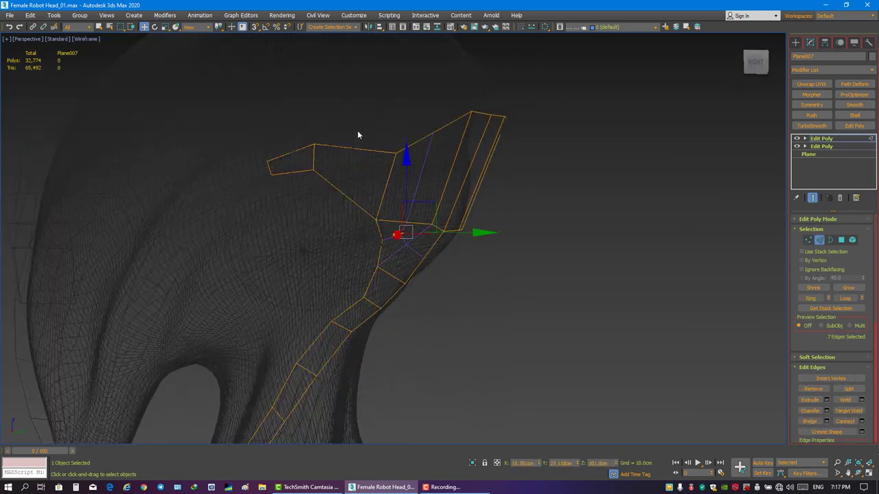
right_click(358, 137)
left_click(449, 83)
left_click(680, 197)
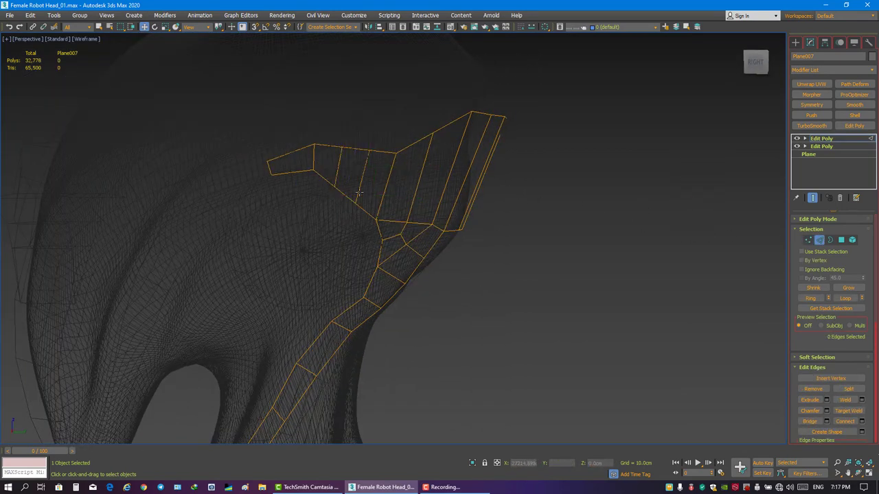
key("F3")
mouse_move(384, 172)
middle_mouse_down("alt")
mouse_move(350, 188)
mouse_move(309, 188)
mouse_move(383, 148)
mouse_move(370, 157)
middle_mouse_up("alt")
key("F3")
key("F3")
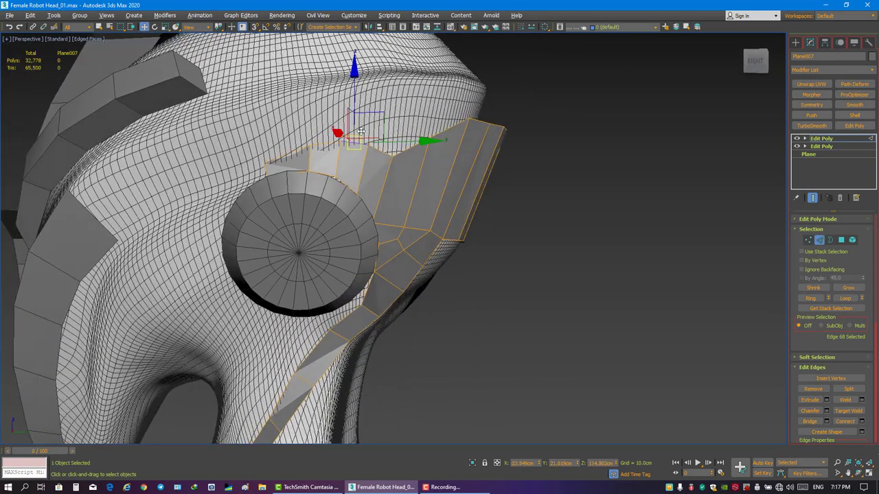
In the maximized Right view, select vertices from the inner corner down the panel strip.
key("alt+w")
scroll(226, 295, "up", 5)
key("alt+w")
key("1")
middle_click_drag(430, 196, 402, 191)
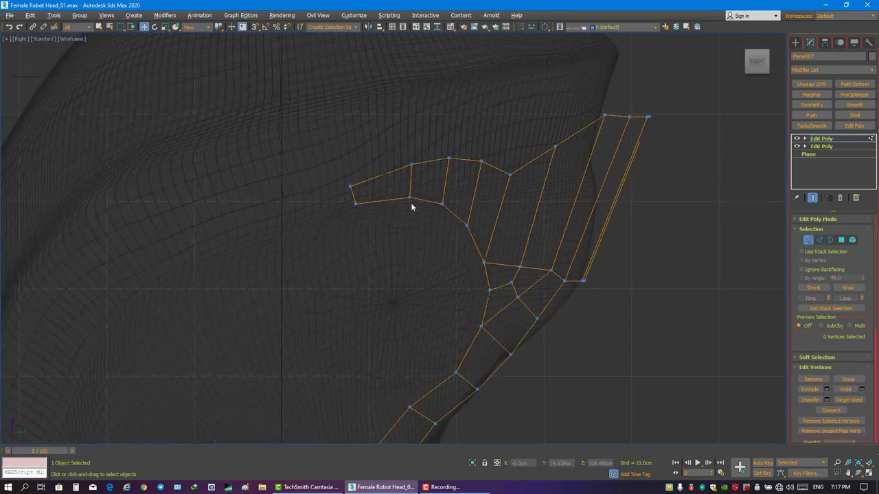
left_click(467, 225)
left_click(488, 290)
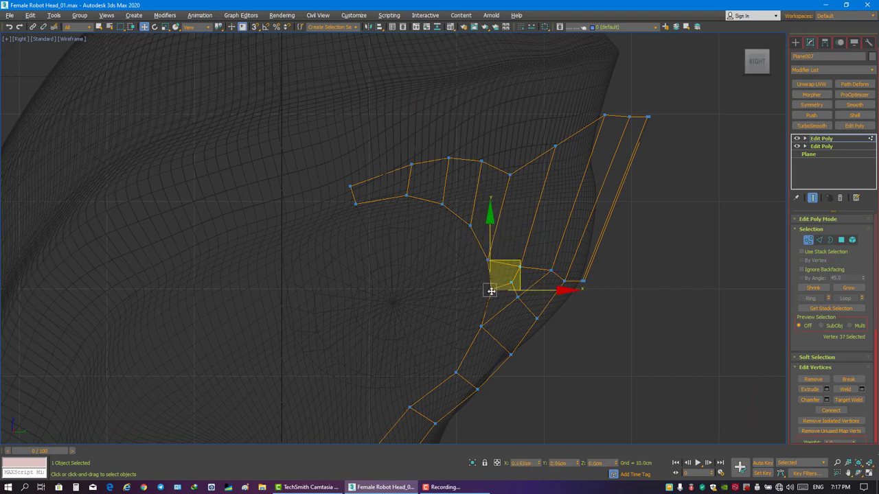
left_click(480, 326)
left_click(453, 371)
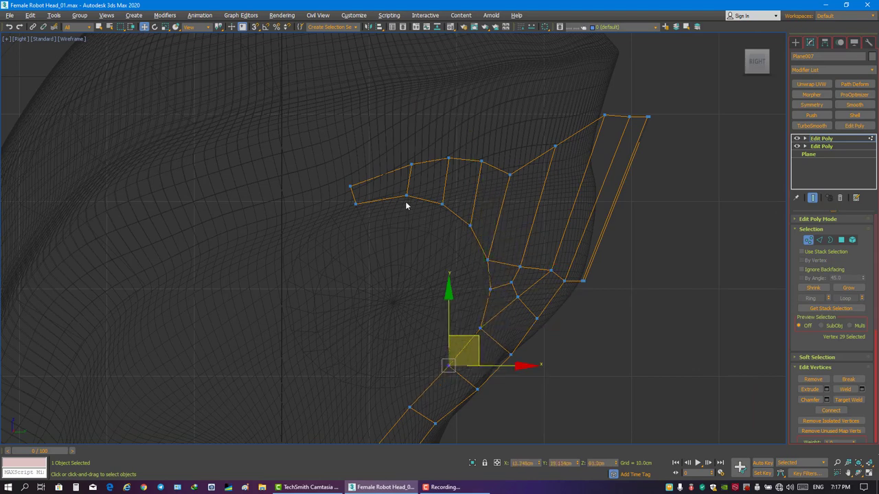
Connect edges in the panel's left strip to add another edge.
key("2")
left_click(382, 161)
key("alt+r")
key("ctrl+shift+e")
key("Return")
left_click(774, 246)
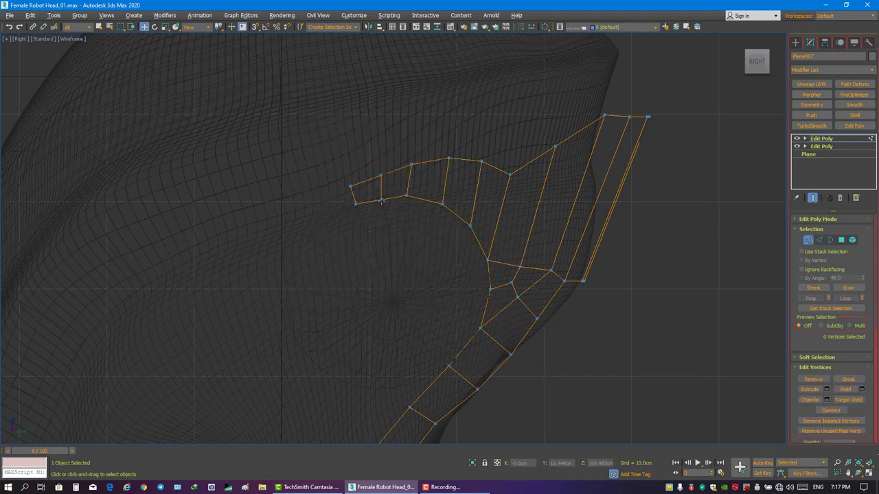
left_click(409, 163)
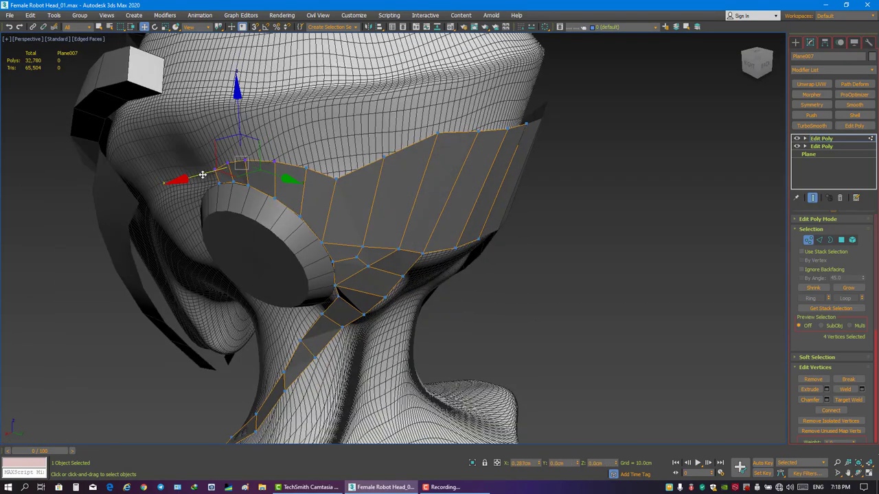
Shape the panel into a pointed fin behind the ear disc, then deselect it.
mouse_move(202, 174)
middle_mouse_down("alt")
mouse_move(535, 225)
mouse_move(453, 223)
middle_mouse_up("alt")
left_click(536, 226)
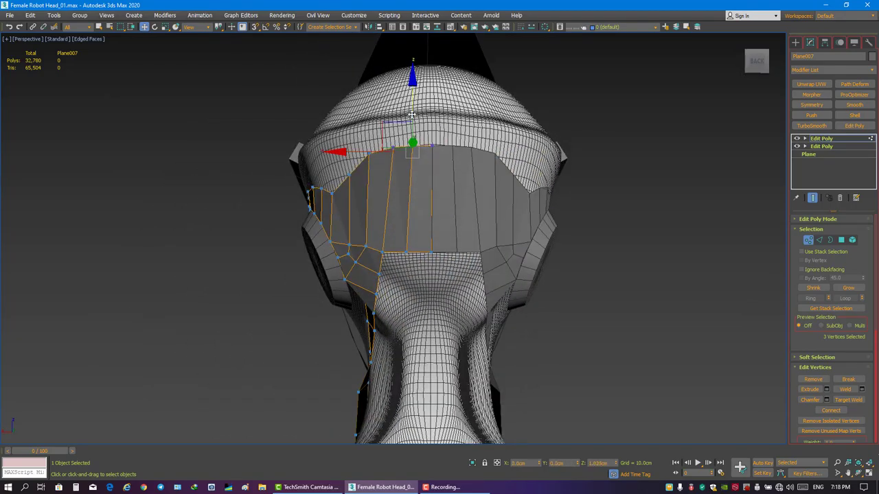
mouse_move(412, 115)
middle_mouse_down("alt")
mouse_move(451, 163)
mouse_move(505, 167)
mouse_move(392, 157)
mouse_move(363, 166)
mouse_move(445, 179)
middle_mouse_up("alt")
left_click(363, 166)
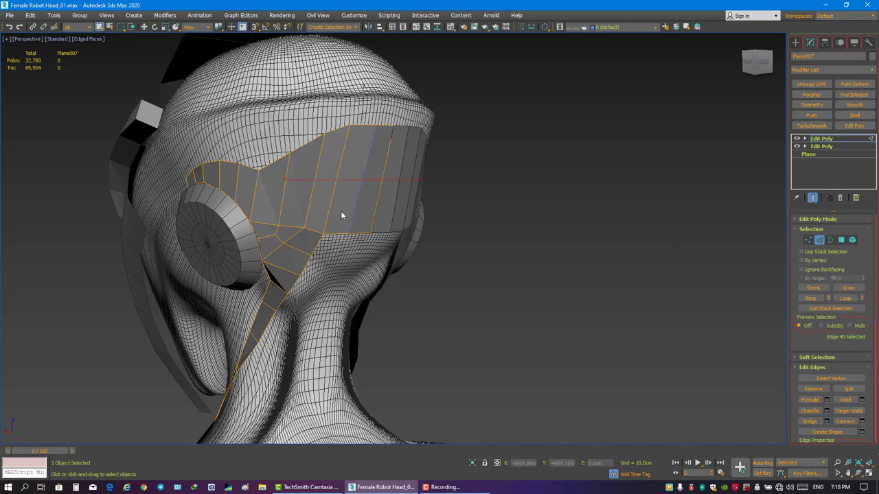
right_click(341, 215)
left_click(291, 235)
mouse_move(290, 236)
middle_mouse_down("alt")
mouse_move(357, 222)
mouse_move(525, 225)
mouse_move(403, 229)
middle_mouse_up("alt")
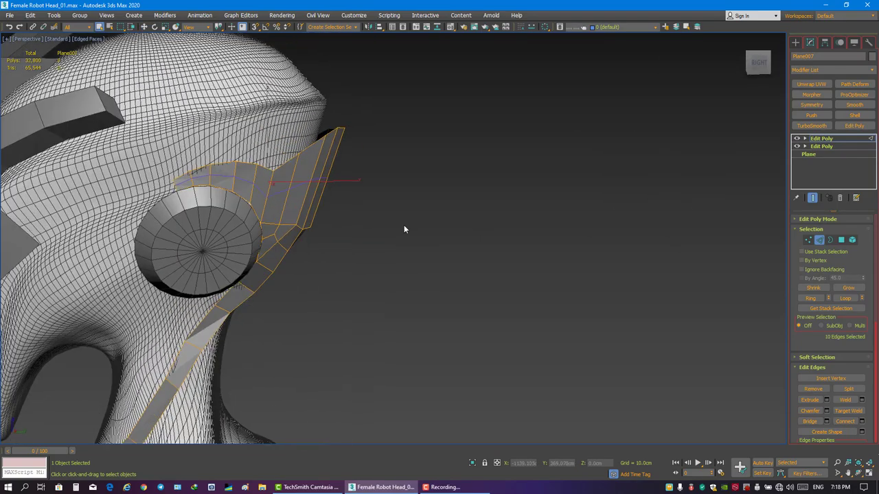
mouse_move(353, 179)
middle_mouse_down("alt")
mouse_move(359, 209)
mouse_move(504, 264)
mouse_move(404, 239)
mouse_move(486, 238)
mouse_move(455, 197)
mouse_move(526, 196)
mouse_move(481, 217)
mouse_move(494, 216)
middle_mouse_up("alt")
left_click(359, 209)
Create a plane beside the head in Front view, add Edit Poly and apply the grey material.
left_click(794, 42)
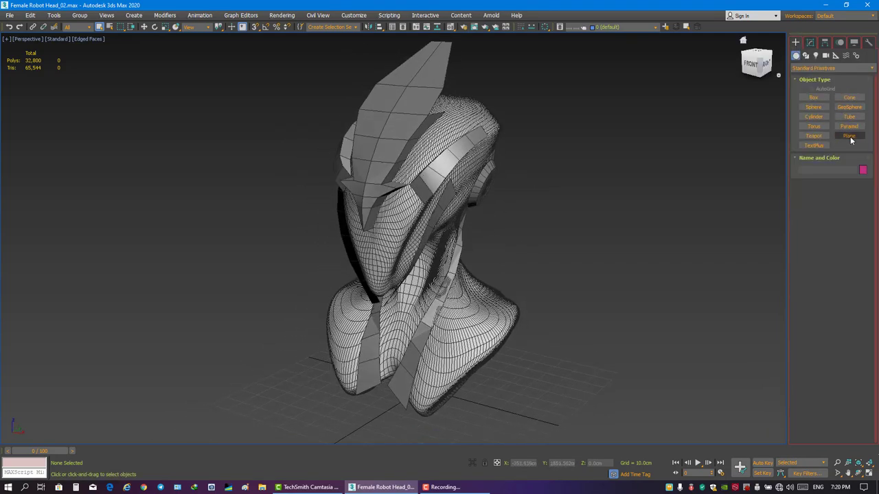
left_click(849, 136)
key("alt+w")
key("alt+w")
left_click_drag(504, 165, 564, 214)
left_click(810, 42)
left_click(854, 126)
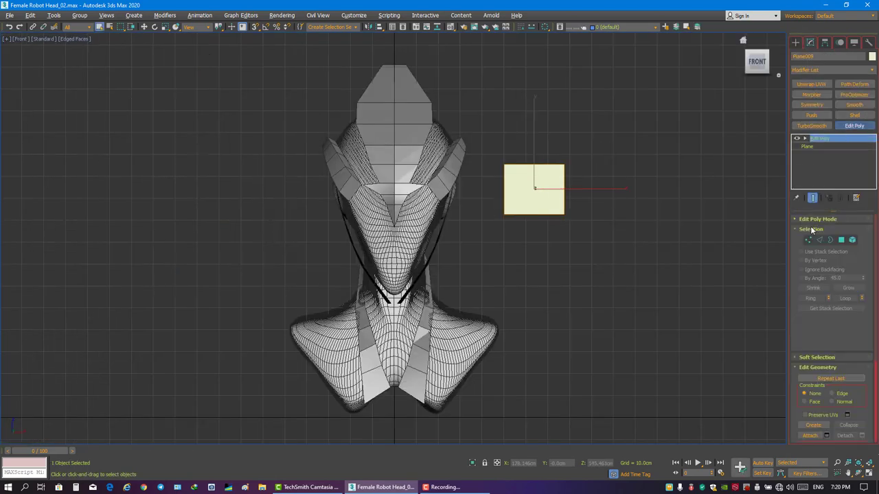
left_click(808, 240)
key("1")
key("m")
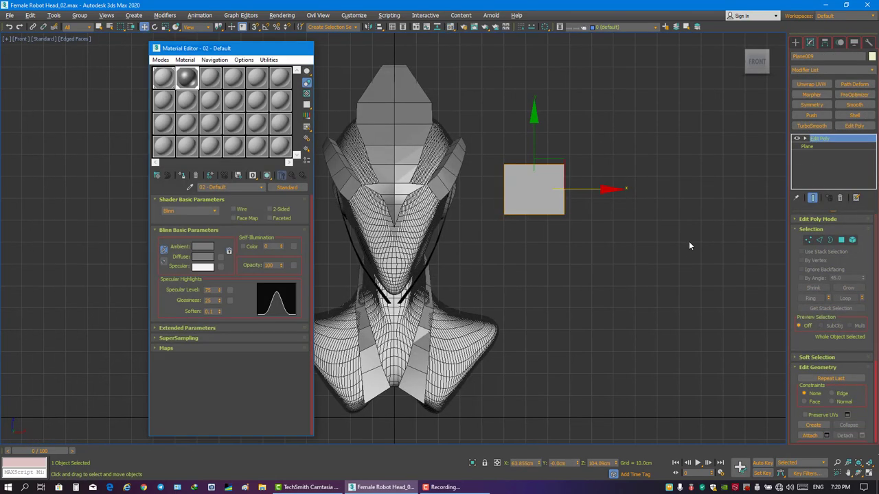
key("m")
Select the plane's top corner vertices and position them against the side of the head.
key("1")
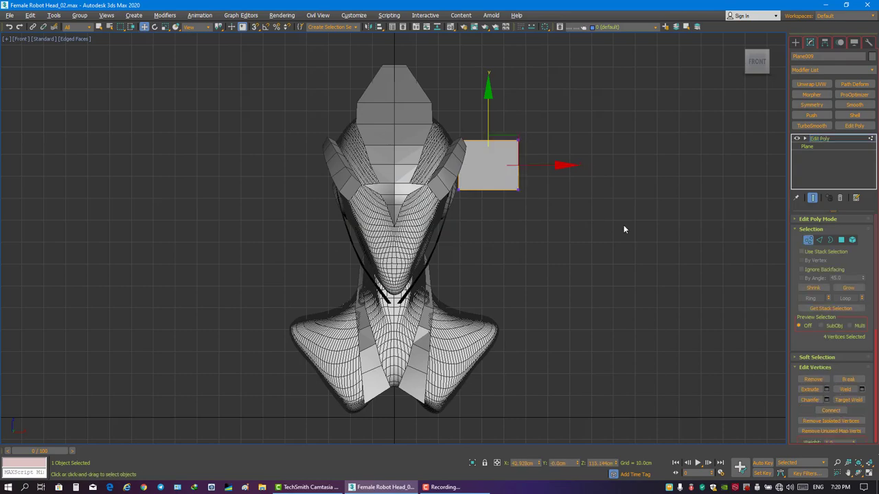
key("p")
middle_click_drag(491, 158, 522, 137, "alt")
scroll(522, 137, "up", 3)
left_click_drag(583, 110, 513, 124)
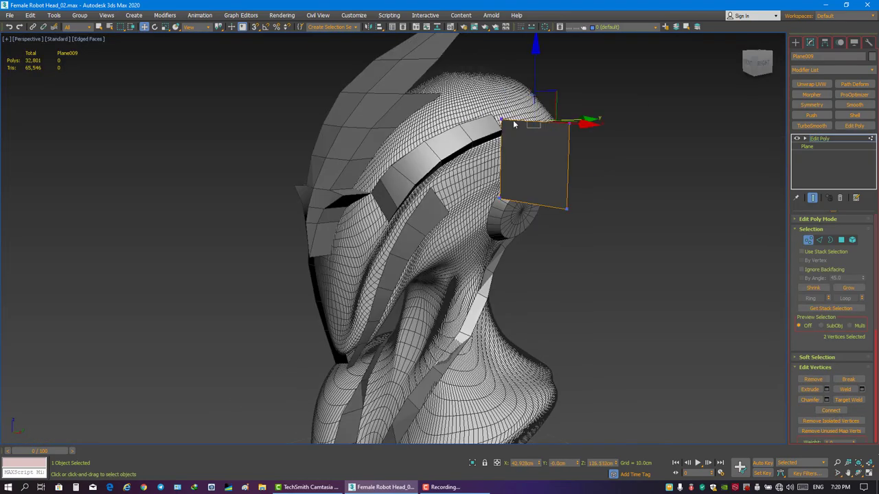
mouse_move(550, 205)
middle_mouse_down("alt")
mouse_move(582, 176)
mouse_move(563, 153)
mouse_move(546, 167)
mouse_move(499, 150)
mouse_move(471, 185)
middle_mouse_up("alt")
scroll(468, 189, "up", 2)
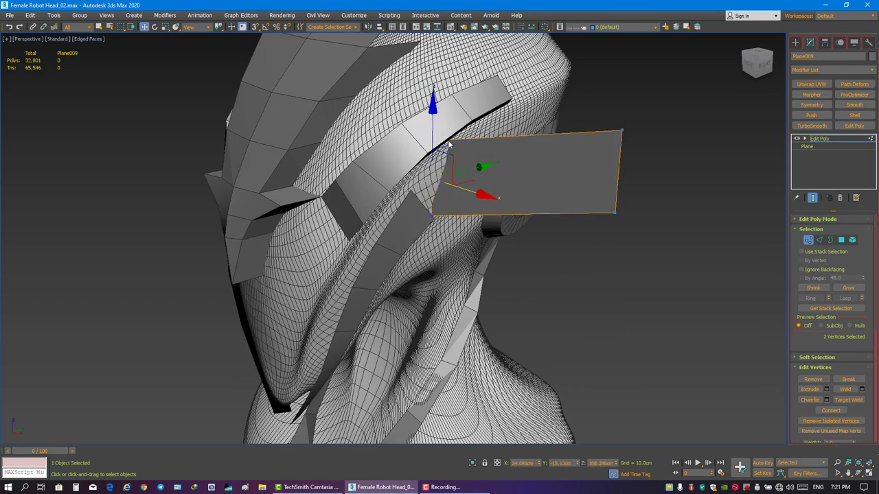
left_click(449, 144)
Align the slanted panel above the ear disc in the Front view, then return to Perspective.
middle_click_drag(483, 155, 614, 236, "alt")
key("ctrl+z")
scroll(613, 206, "down", 3)
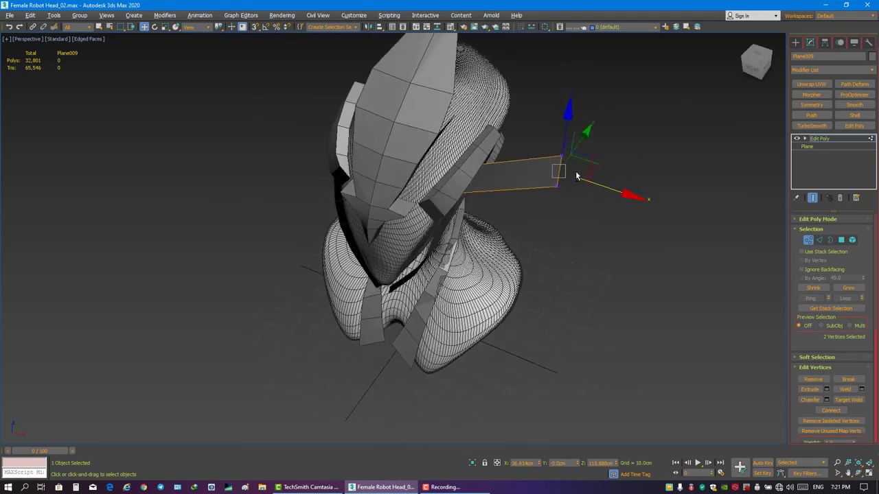
middle_click_drag(614, 167, 575, 146, "alt")
key("f")
scroll(563, 160, "up", 1)
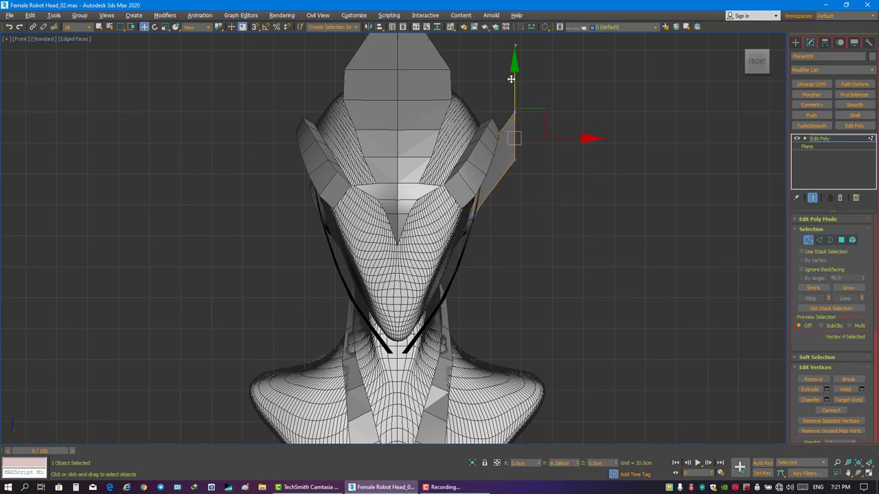
key("alt+w")
Select the plate's bottom vertex and four vertices of neighbouring plate Plane003.
left_click(520, 266)
key("alt+w")
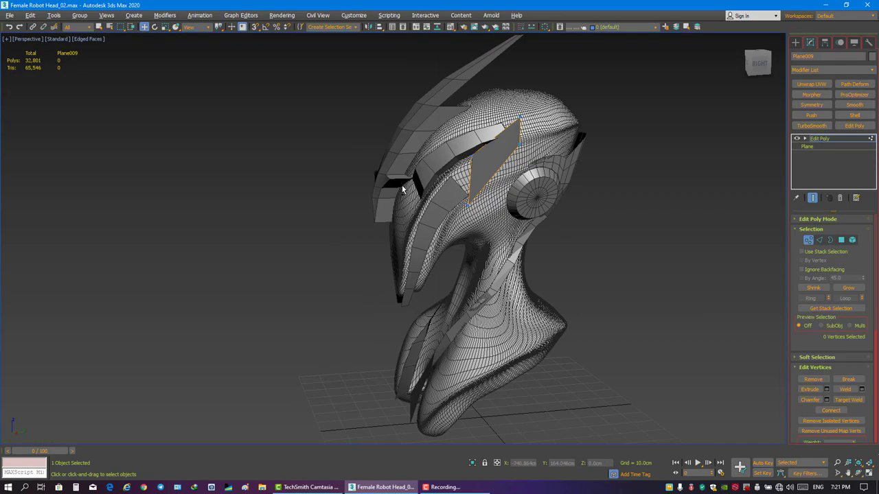
mouse_move(520, 266)
middle_mouse_down("alt")
mouse_move(484, 138)
mouse_move(480, 239)
mouse_move(473, 170)
middle_mouse_up("alt")
left_click(479, 238)
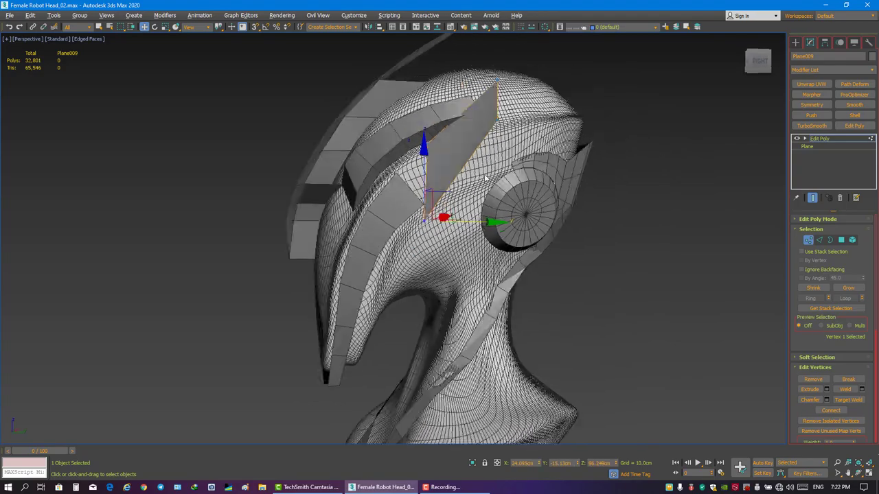
middle_click_drag(438, 208, 425, 171, "alt")
mouse_move(504, 98)
middle_mouse_down("alt")
mouse_move(482, 132)
mouse_move(481, 172)
middle_mouse_up("alt")
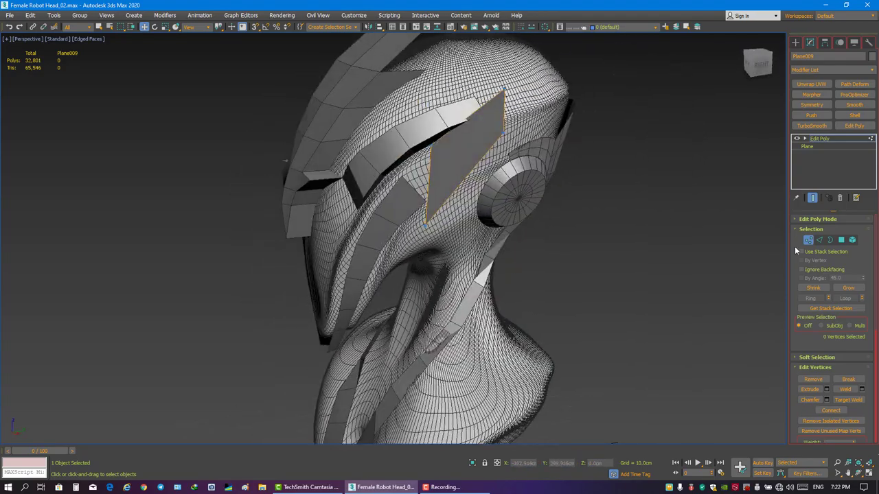
left_click(357, 172)
middle_click_drag(357, 172, 435, 128, "alt")
left_click_drag(435, 129, 480, 89)
mouse_move(480, 89)
middle_mouse_down("alt")
mouse_move(398, 110)
mouse_move(453, 110)
middle_mouse_up("alt")
Clear the vertex selection, reselect side plate Plane009 and switch to Edge mode.
key("ctrl+d")
left_click(812, 243)
left_click(489, 155)
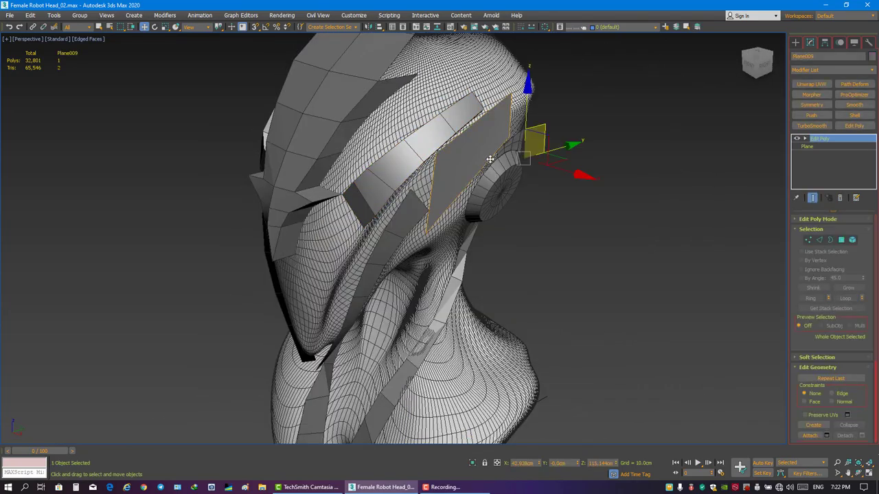
mouse_move(488, 155)
middle_mouse_down("alt")
mouse_move(499, 159)
mouse_move(508, 189)
mouse_move(484, 175)
middle_mouse_up("alt")
key("2")
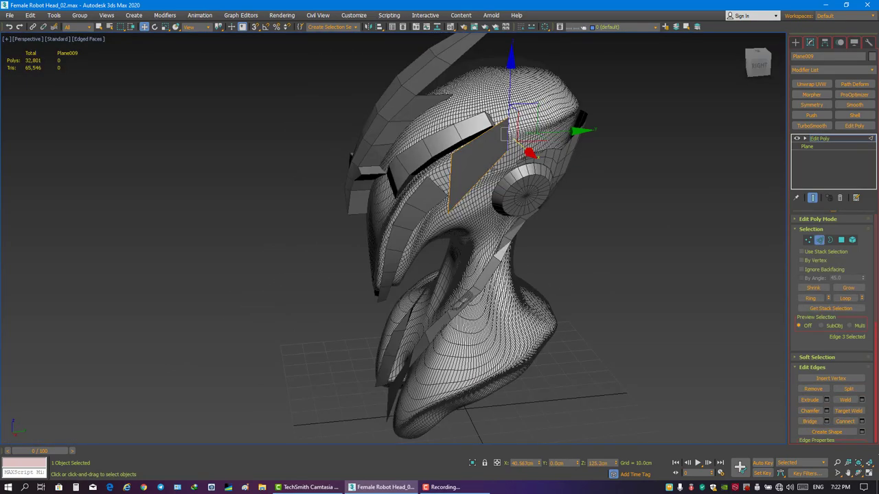
scroll(472, 141, "up", 5)
Extend the side plate's selected edges into a new back face.
left_click_drag(467, 221, 469, 199, "shift")
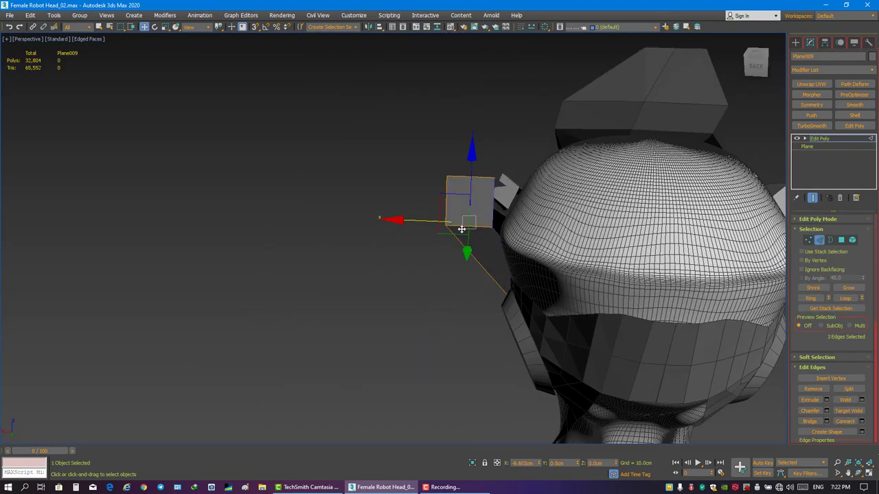
scroll(474, 206, "down", 6)
scroll(529, 176, "up", 3)
mouse_move(529, 176)
middle_mouse_down("alt")
mouse_move(481, 200)
mouse_move(464, 184)
mouse_move(543, 214)
mouse_move(590, 218)
middle_mouse_up("alt")
Isolate Plane009 and inspect its polygons from above.
key("alt+q")
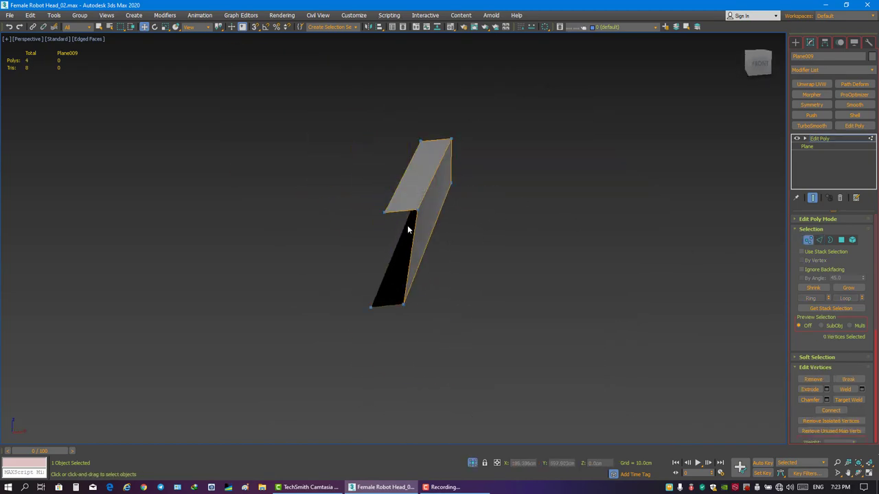
mouse_move(477, 257)
middle_mouse_down("alt")
mouse_move(516, 238)
mouse_move(426, 221)
mouse_move(413, 235)
mouse_move(292, 226)
middle_mouse_up("alt")
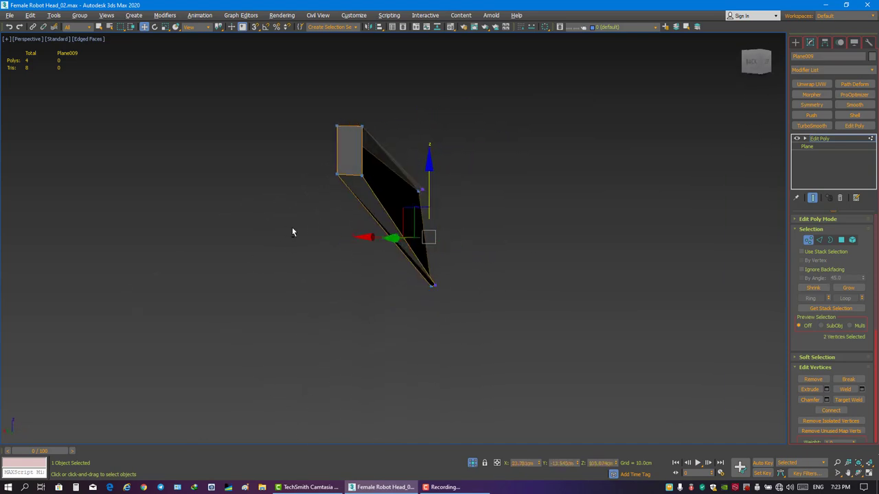
left_click(292, 226)
left_click(841, 240)
right_click(538, 241)
middle_click_drag(539, 240, 434, 283, "alt")
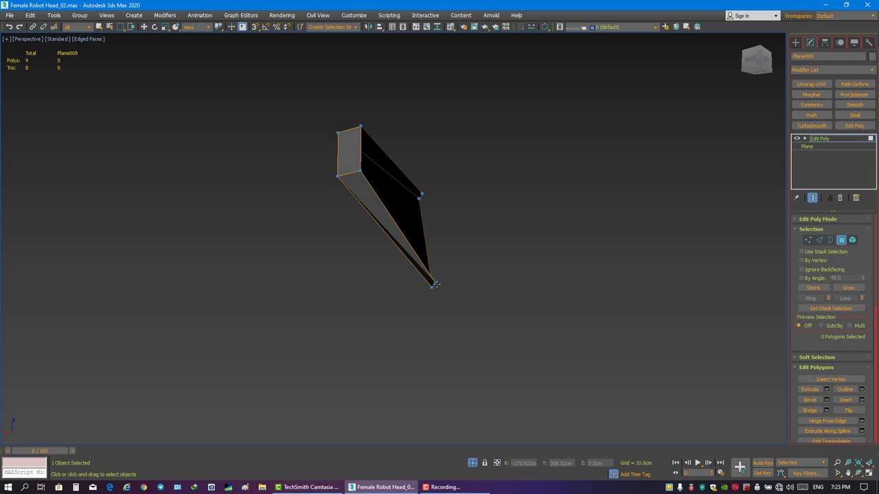
left_click(422, 190)
left_click(569, 239)
mouse_move(474, 240)
middle_mouse_down("alt")
mouse_move(474, 258)
mouse_move(469, 141)
middle_mouse_up("alt")
Exit isolation and select Plane009's back corner vertex to fit against the head.
key("alt+q")
scroll(468, 140, "up", 3)
scroll(486, 174, "up", 2)
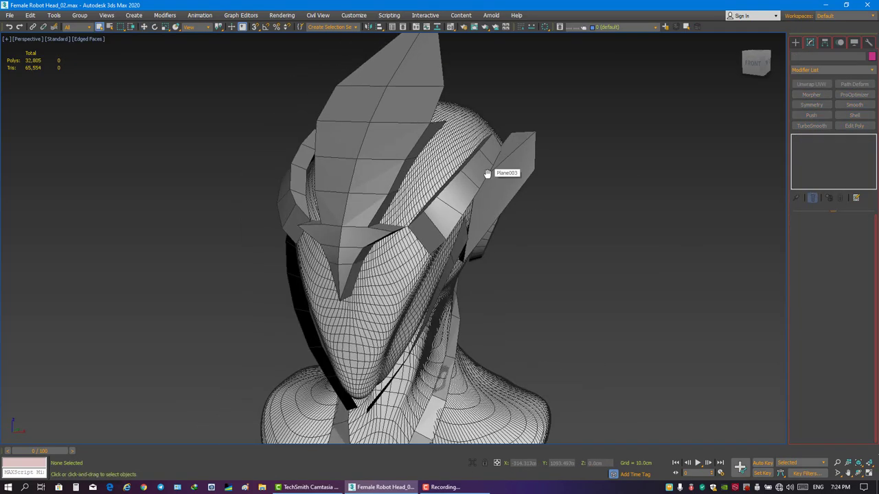
middle_click_drag(486, 174, 439, 193, "alt")
left_click(364, 195)
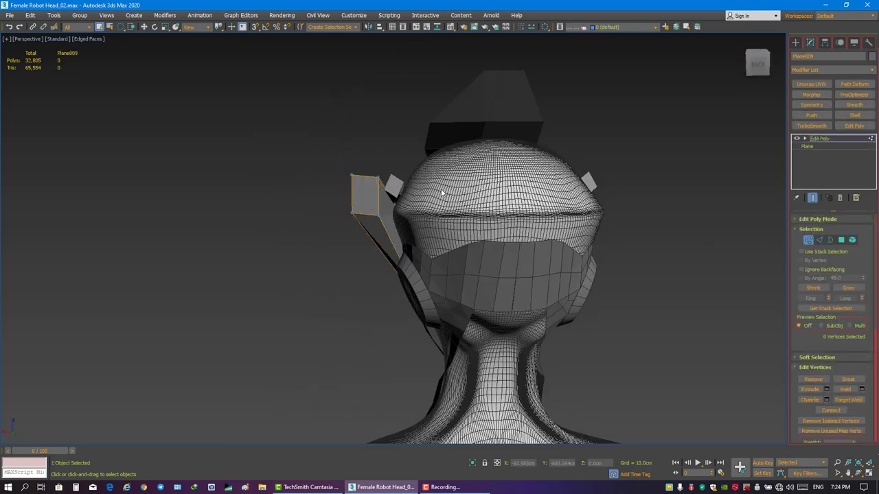
mouse_move(343, 199)
middle_mouse_down("alt")
mouse_move(392, 190)
mouse_move(400, 198)
mouse_move(590, 161)
mouse_move(541, 183)
middle_mouse_up("alt")
left_click(392, 190)
Adjust Plane009's pivot and mirror it as a reference copy onto the other side.
scroll(591, 161, "down", 2)
key("1")
scroll(541, 183, "down", 2)
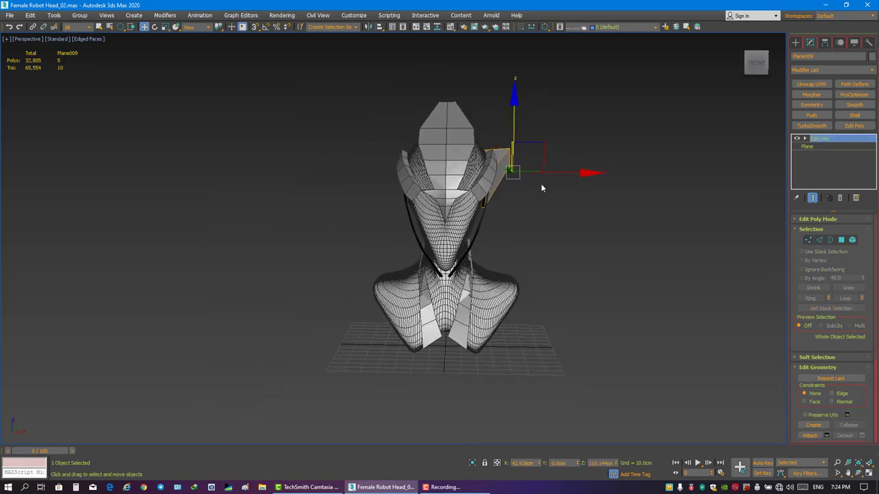
key("Insert")
left_click(810, 42)
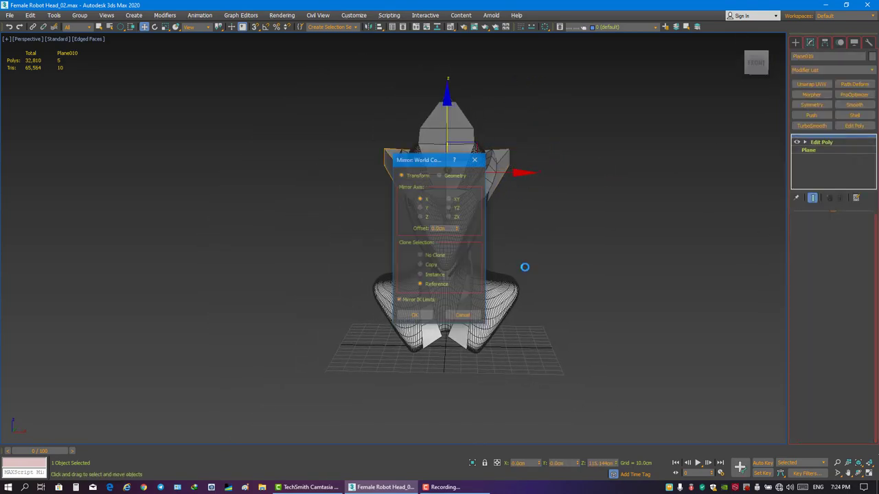
left_click(591, 198)
middle_click_drag(591, 198, 522, 199, "alt")
Isolate the original Plane009 in Vertex mode, ready for new cuts.
left_click(406, 173)
scroll(405, 173, "up", 4)
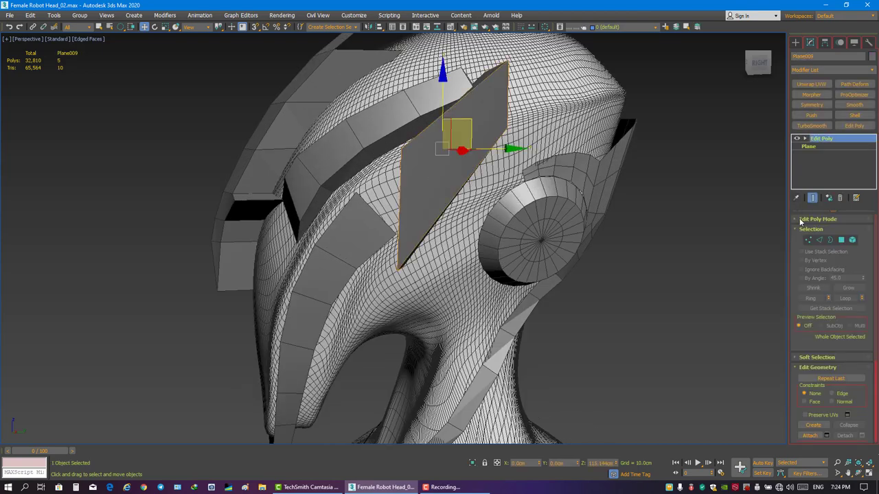
left_click(808, 240)
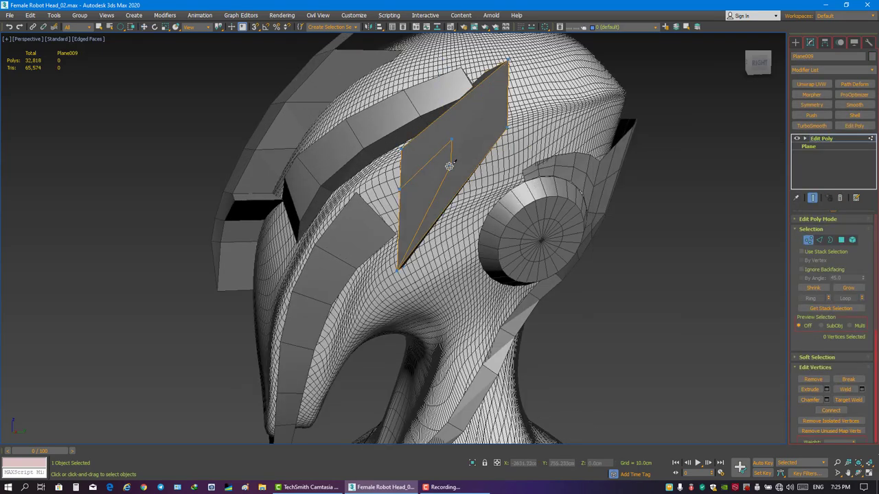
key("alt+q")
mouse_move(476, 190)
middle_mouse_down("alt")
mouse_move(435, 204)
mouse_move(450, 173)
mouse_move(414, 174)
mouse_move(445, 217)
mouse_move(539, 233)
mouse_move(428, 219)
middle_mouse_up("alt")
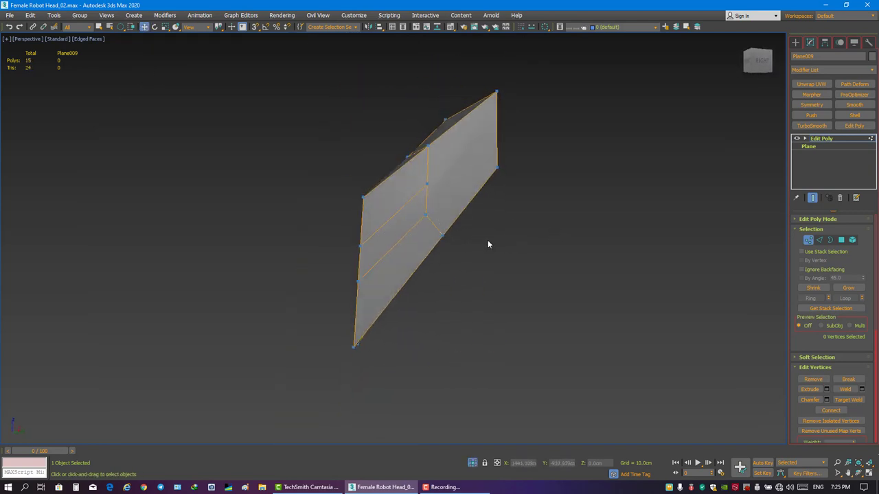
Reshape Plane009's vertices using a different transform coordinate system.
left_click(442, 235)
middle_click_drag(497, 255, 496, 222)
right_click(474, 210)
left_click(506, 183)
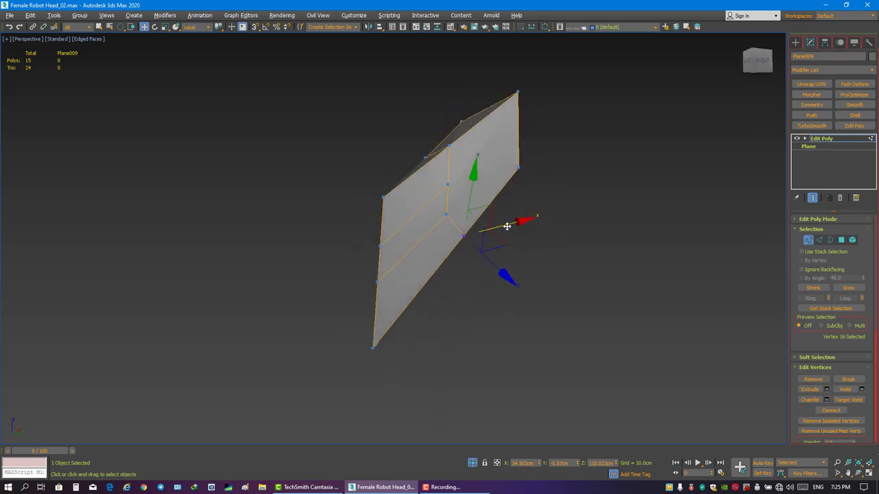
key("w")
key("w")
mouse_move(476, 228)
middle_mouse_down("alt")
mouse_move(506, 235)
mouse_move(461, 246)
mouse_move(325, 229)
mouse_move(489, 249)
middle_mouse_up("alt")
right_click(499, 236)
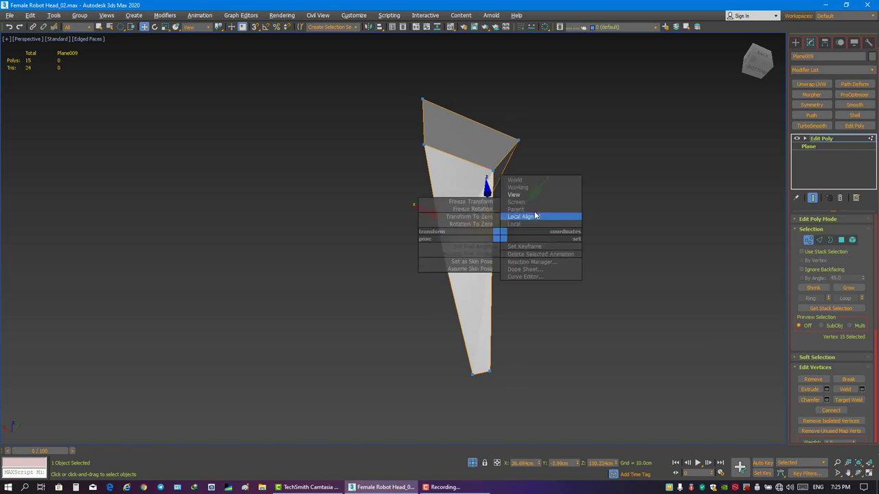
left_click(546, 217)
right_click(518, 230)
left_click(554, 205)
mouse_move(553, 205)
middle_mouse_down("alt")
mouse_move(572, 210)
mouse_move(477, 215)
mouse_move(618, 225)
middle_mouse_up("alt")
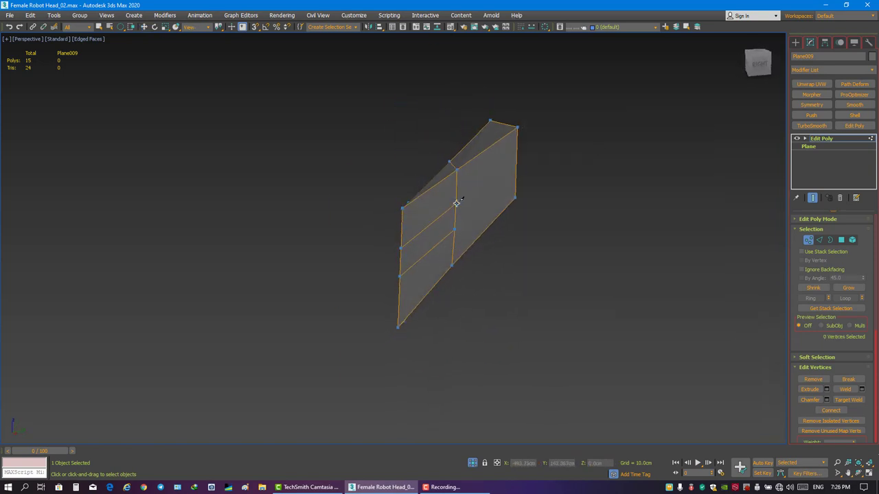
mouse_move(455, 199)
middle_mouse_down("alt")
mouse_move(465, 182)
mouse_move(423, 130)
mouse_move(459, 171)
mouse_move(481, 240)
mouse_move(505, 219)
mouse_move(460, 239)
middle_mouse_up("alt")
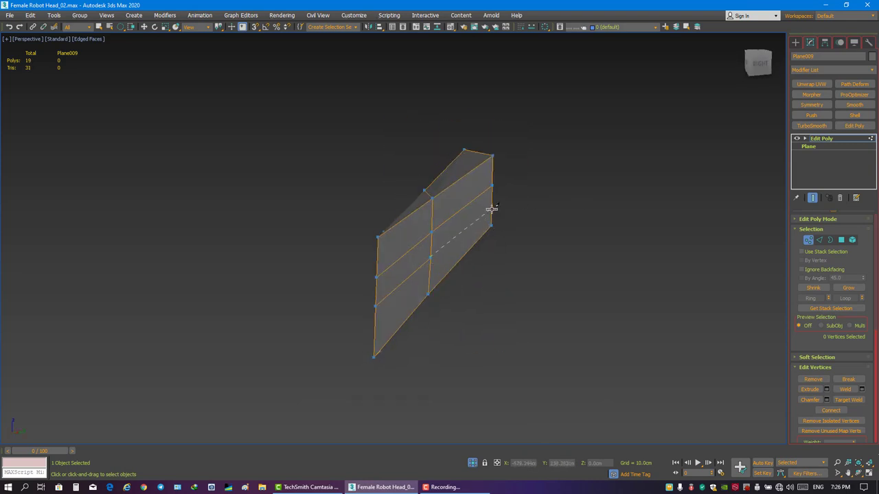
mouse_move(491, 209)
middle_mouse_down("alt")
mouse_move(618, 237)
mouse_move(497, 247)
mouse_move(515, 246)
mouse_move(480, 202)
mouse_move(583, 212)
mouse_move(541, 232)
mouse_move(415, 190)
mouse_move(439, 195)
middle_mouse_up("alt")
Exit isolation, check Plane009's polygons and frame the plate in the view.
key("w")
left_click(637, 244)
key("q")
key("alt+q")
scroll(583, 212, "up", 3)
left_click(542, 158)
key("4")
left_click(501, 172)
left_click(598, 214)
scroll(598, 214, "down", 5)
left_click(385, 155)
key("z")
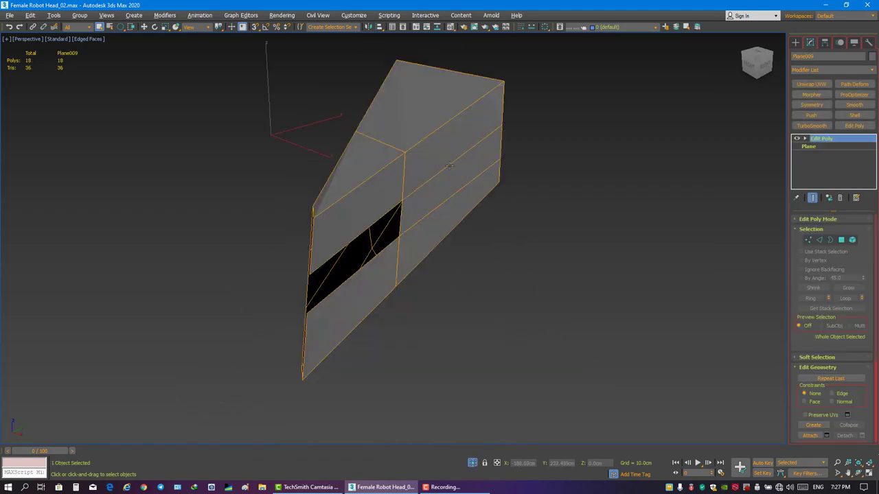
mouse_move(522, 171)
middle_mouse_down("alt")
mouse_move(589, 169)
mouse_move(578, 163)
mouse_move(481, 206)
middle_mouse_up("alt")
Restore the full head and put Plane009 into Vertex mode.
key("alt+q")
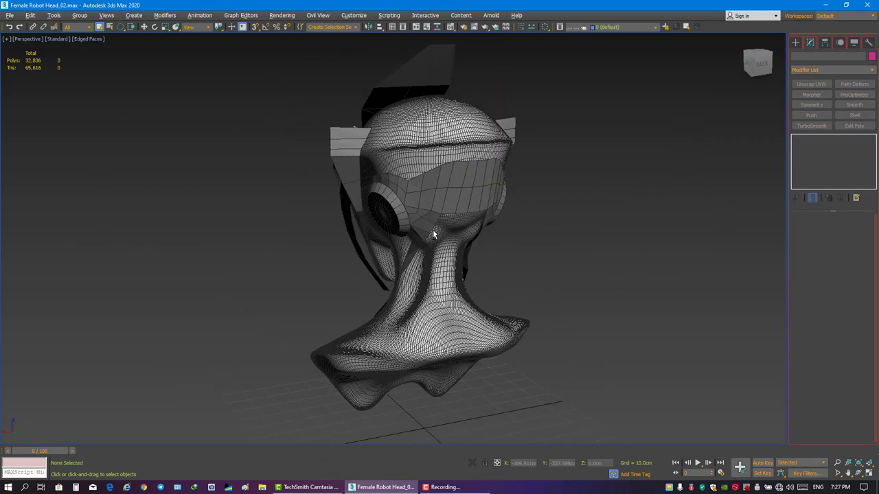
scroll(431, 231, "up", 3)
scroll(431, 231, "up", 1)
left_click(807, 241)
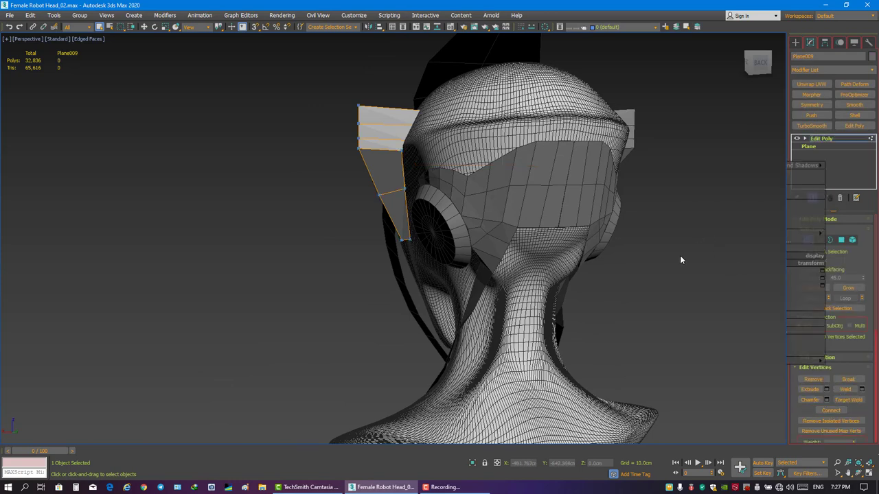
right_click(681, 259)
left_click(659, 169)
scroll(426, 137, "up", 3)
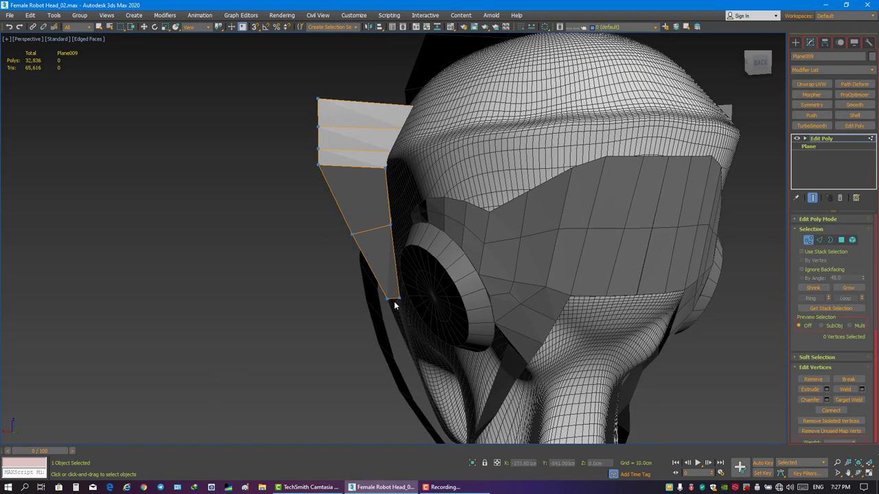
middle_click_drag(408, 212, 370, 237, "alt")
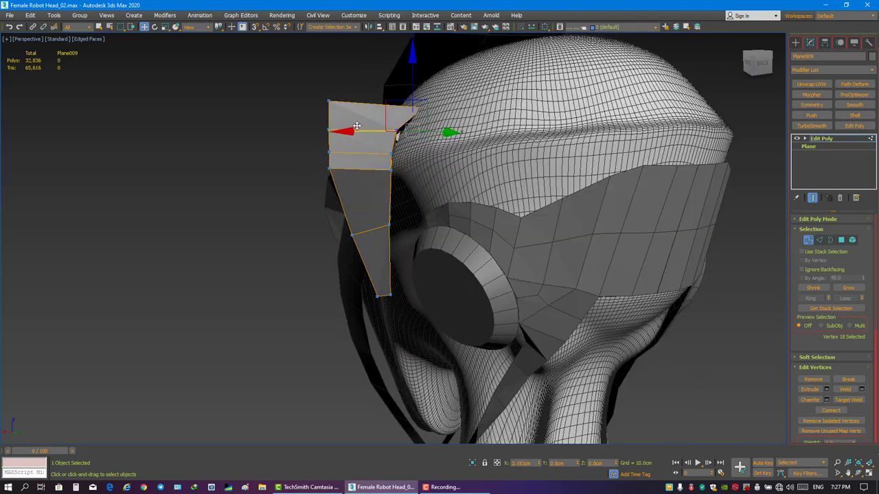
Shift Plane009's top edge vertices to angle the panel toward the skull.
left_click_drag(426, 93, 319, 117)
left_click(398, 129, "ctrl")
middle_click_drag(398, 129, 397, 131, "alt")
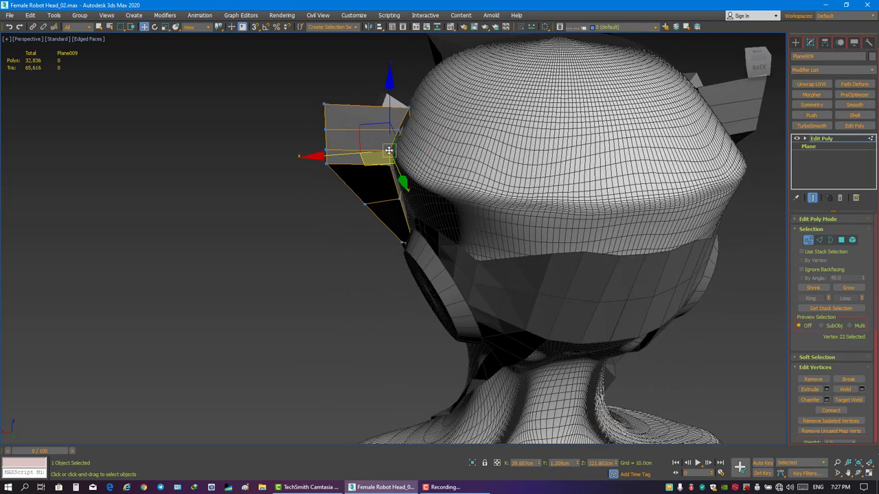
key("alt+ctrl+z")
mouse_move(506, 218)
middle_mouse_down("alt")
mouse_move(439, 234)
mouse_move(453, 166)
middle_mouse_up("alt")
left_click(439, 233)
Cut a new edge across Plane009's top face.
key("z")
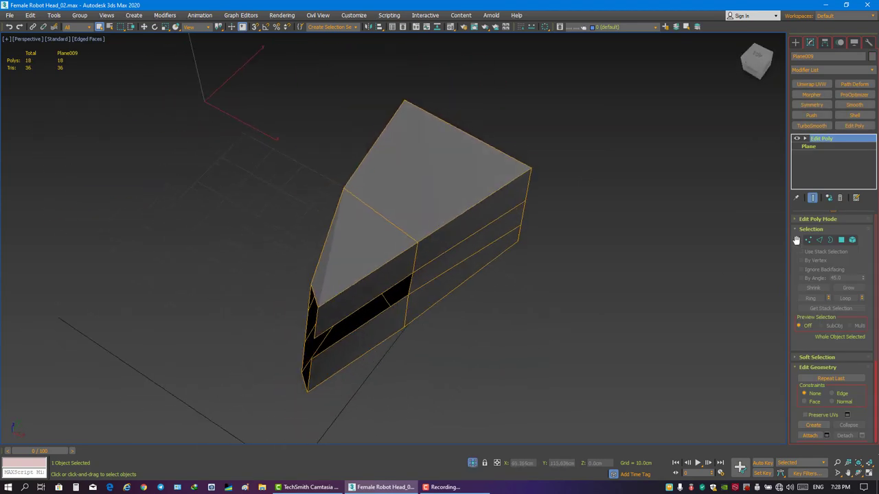
left_click(808, 240)
right_click(577, 300)
left_click(536, 245)
left_click(312, 284)
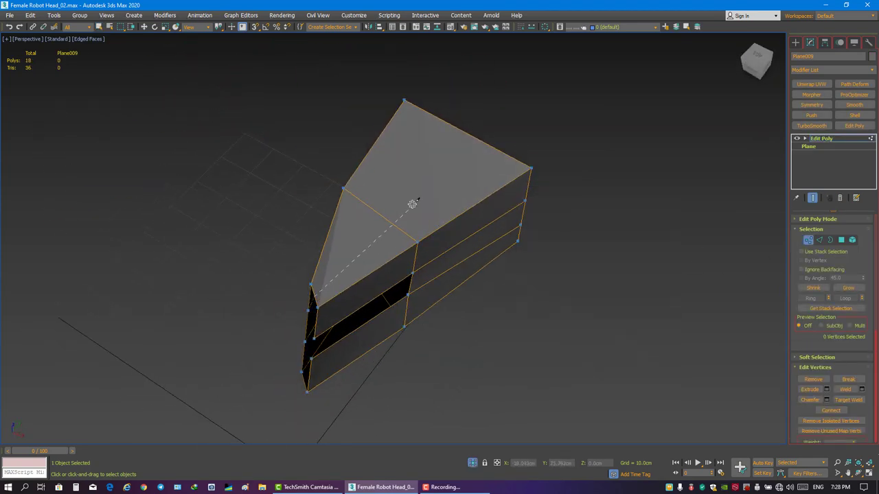
left_click(474, 138)
middle_click_drag(474, 138, 418, 169, "alt")
mouse_move(410, 326)
middle_mouse_down("alt")
mouse_move(472, 265)
mouse_move(560, 300)
middle_mouse_up("alt")
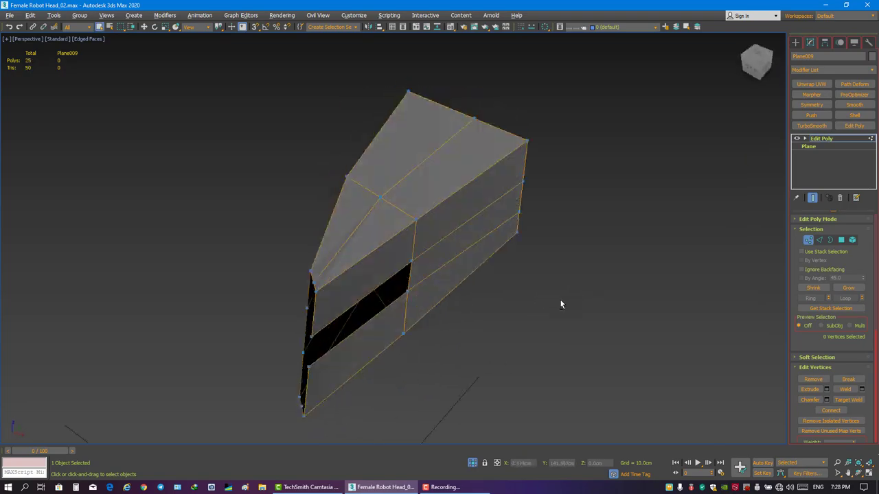
Show the whole head and review Plane009 in wireframe and shaded-with-edges display.
key("alt+q")
key("4")
key("z")
scroll(443, 210, "down", 5)
mouse_move(443, 210)
middle_mouse_down("alt")
mouse_move(372, 196)
mouse_move(516, 200)
mouse_move(386, 178)
mouse_move(374, 214)
mouse_move(484, 178)
mouse_move(464, 170)
mouse_move(522, 178)
mouse_move(439, 185)
middle_mouse_up("alt")
key("F3")
key("F3")
key("ctrl+d")
scroll(439, 206, "down", 5)
Move Plane009's vertices in Front view so the panel fits beside the ear disc.
key("shift+z")
key("shift+z")
key("shift+z")
key("shift+z")
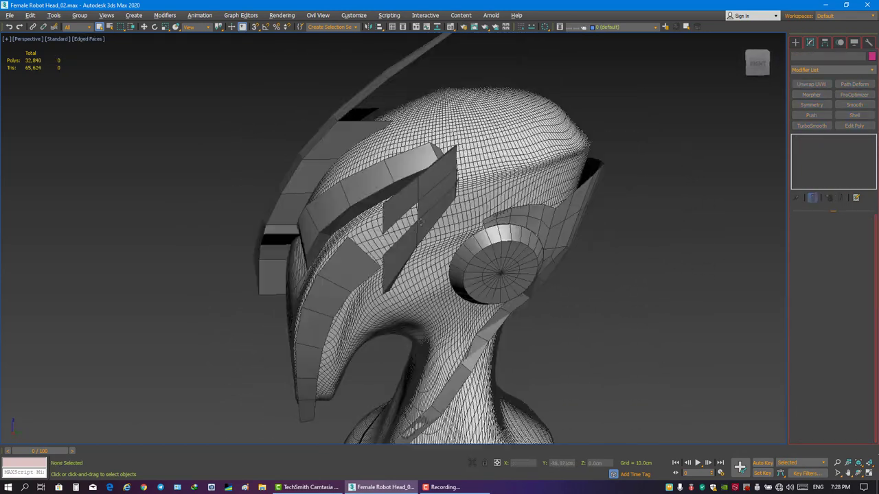
key("shift+z")
key("ctrl+z")
key("e")
key("w")
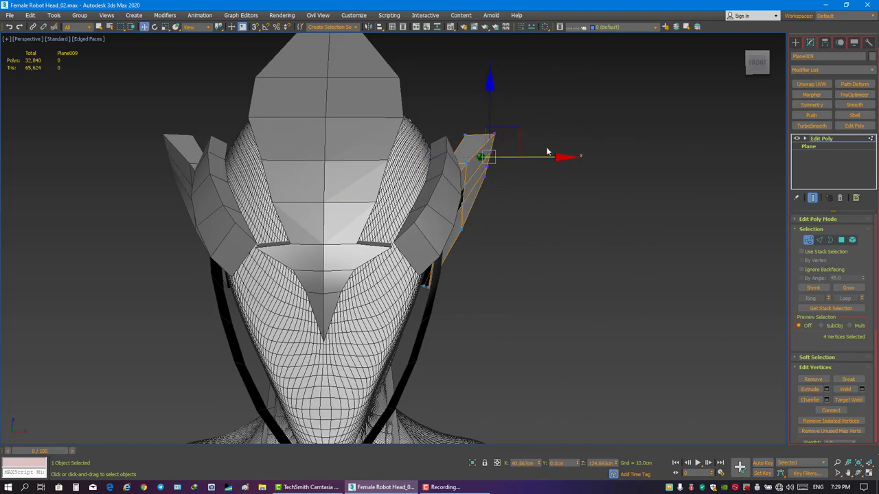
mouse_move(521, 152)
middle_mouse_down("alt")
mouse_move(435, 162)
mouse_move(404, 139)
middle_mouse_up("alt")
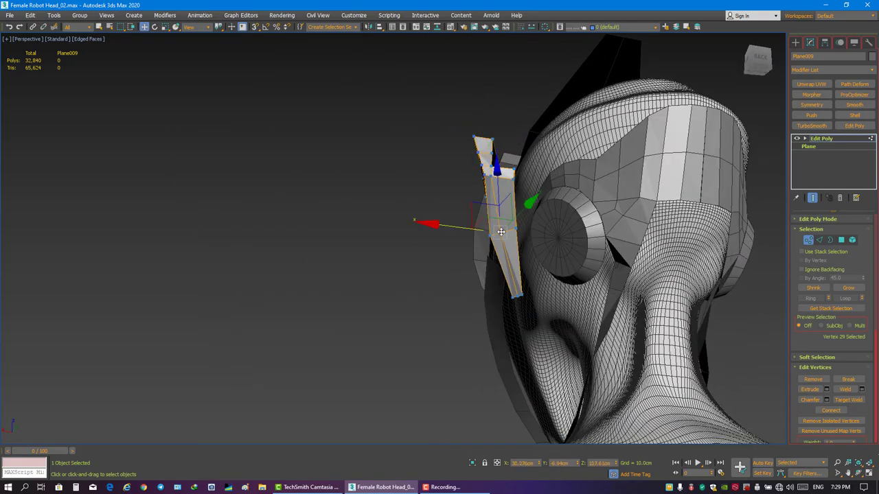
key("shift+z")
mouse_move(549, 265)
middle_mouse_down("alt")
mouse_move(520, 263)
mouse_move(482, 156)
mouse_move(714, 244)
mouse_move(554, 237)
mouse_move(494, 196)
mouse_move(465, 192)
mouse_move(525, 196)
mouse_move(455, 207)
middle_mouse_up("alt")
scroll(482, 156, "down", 5)
left_click(714, 243)
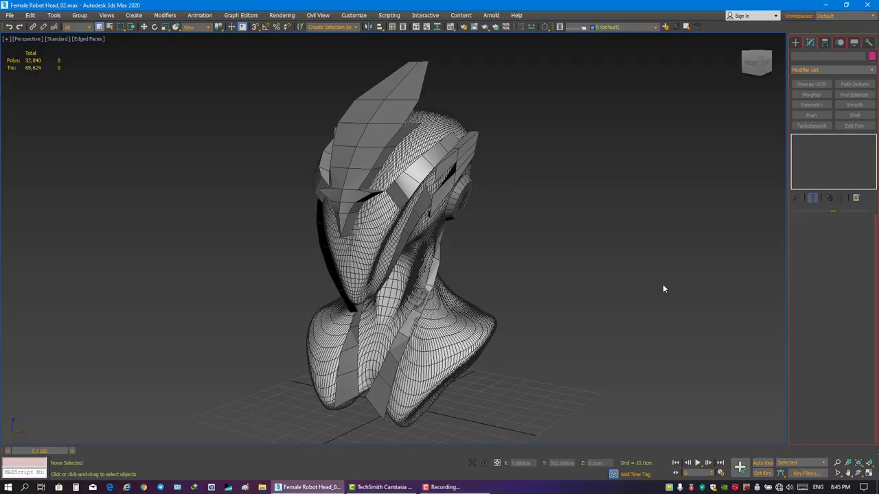
Select Plane001's edges and rotate them in Screen coordinates to refit its curve.
mouse_move(564, 222)
middle_mouse_down("alt")
mouse_move(498, 210)
mouse_move(542, 206)
mouse_move(481, 206)
middle_mouse_up("alt")
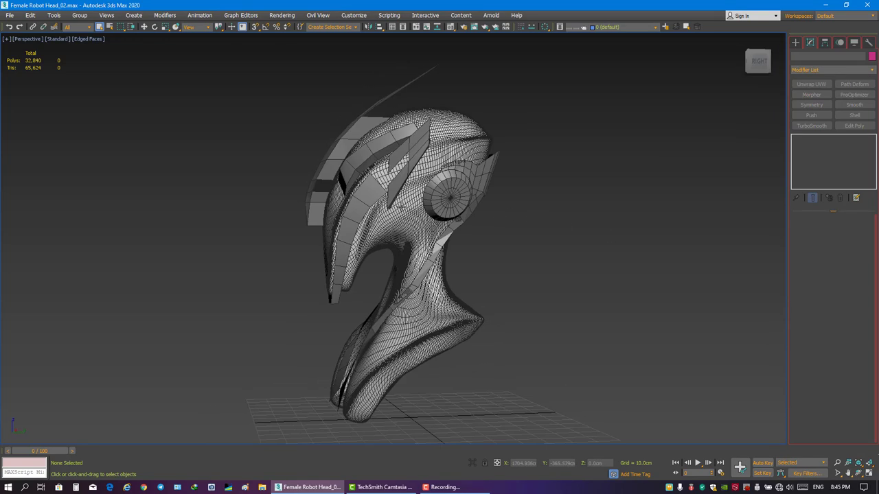
left_click(340, 233)
key("2")
scroll(426, 234, "up", 4)
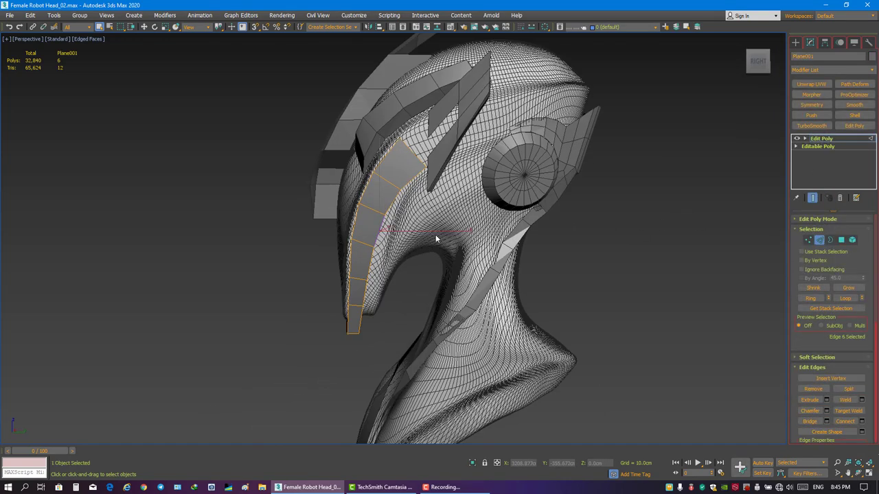
key("w")
right_click(469, 224)
left_click(495, 191)
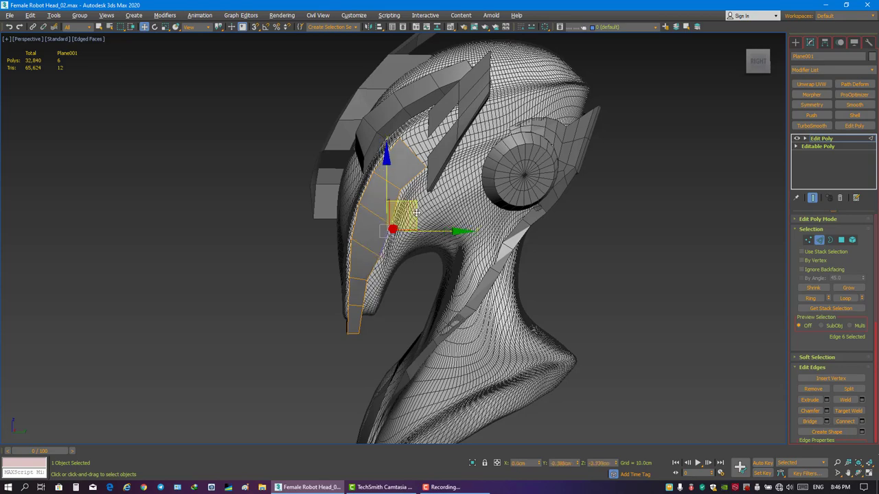
key("e")
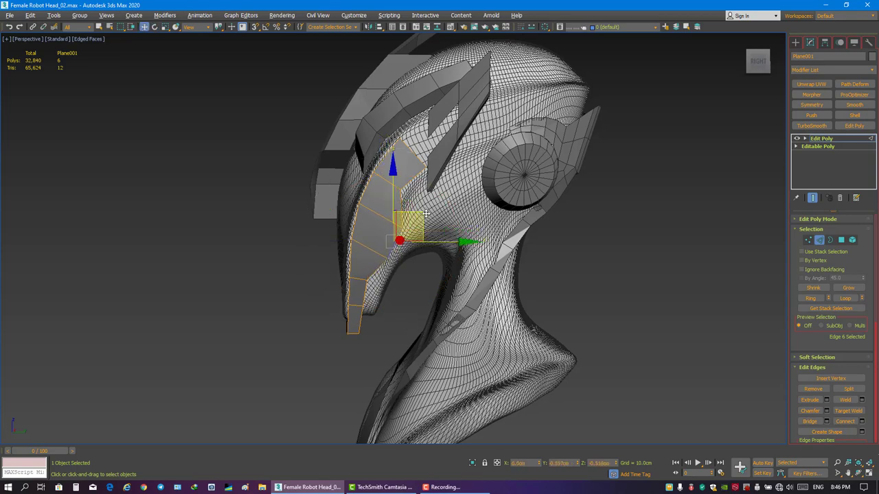
middle_click_drag(426, 214, 418, 210, "alt")
scroll(426, 206, "up", 2)
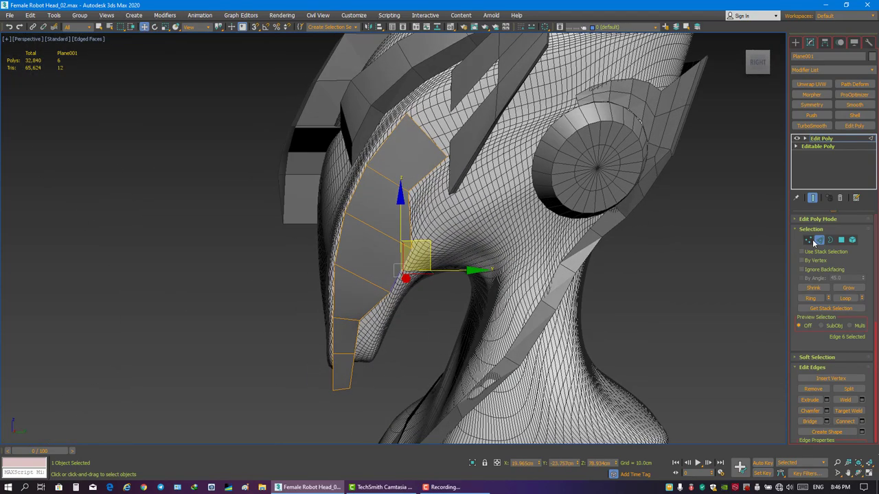
left_click(811, 240)
Cut new edges across Plane001 to lay out the hexagonal pattern.
right_click(525, 148)
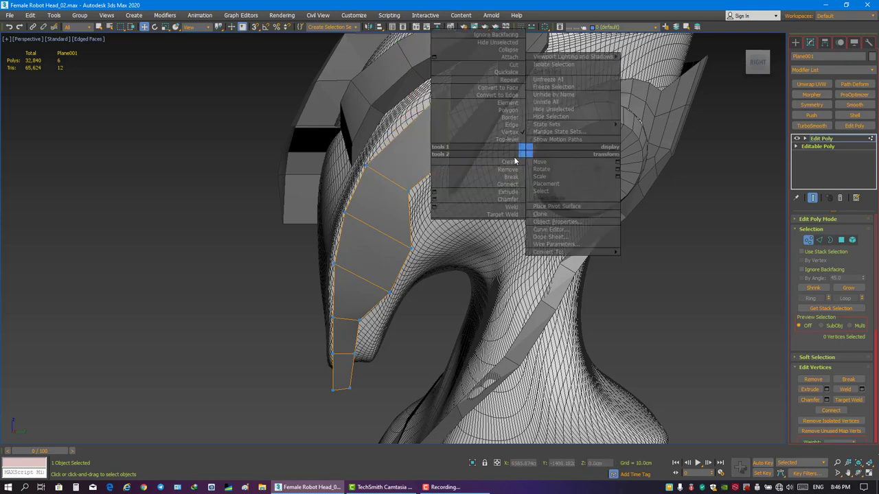
left_click(426, 173)
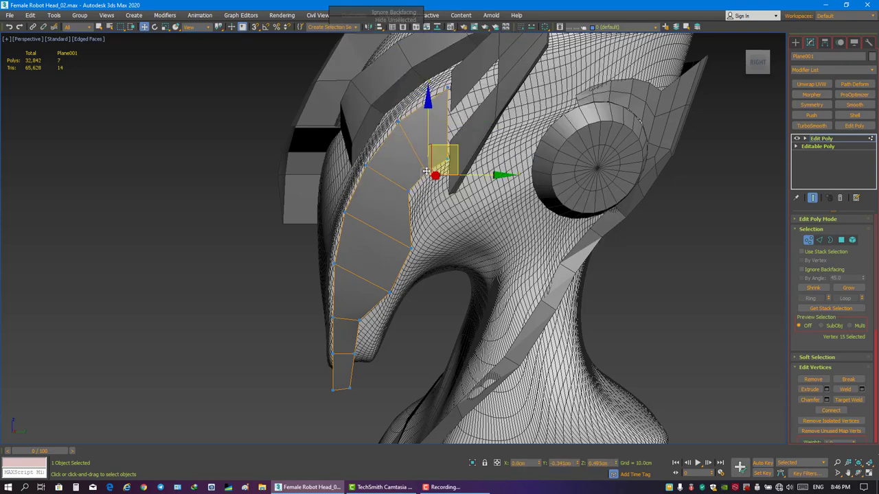
mouse_move(426, 171)
middle_mouse_down("alt")
mouse_move(466, 149)
mouse_move(405, 172)
mouse_move(422, 169)
mouse_move(400, 199)
middle_mouse_up("alt")
left_click(484, 173)
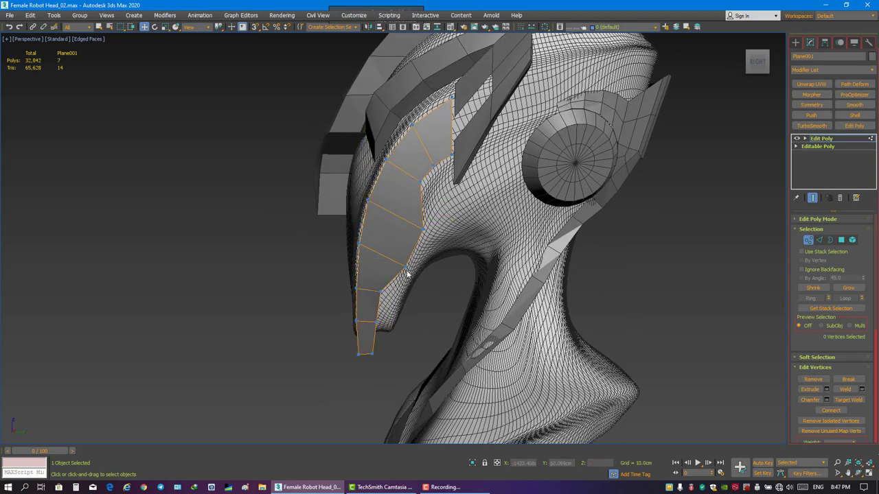
middle_click_drag(479, 208, 457, 197, "alt")
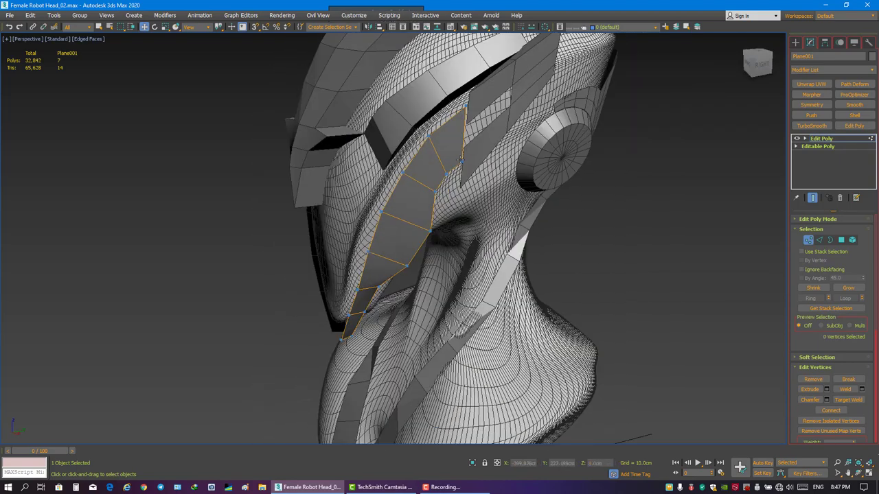
middle_click_drag(460, 161, 397, 195, "alt")
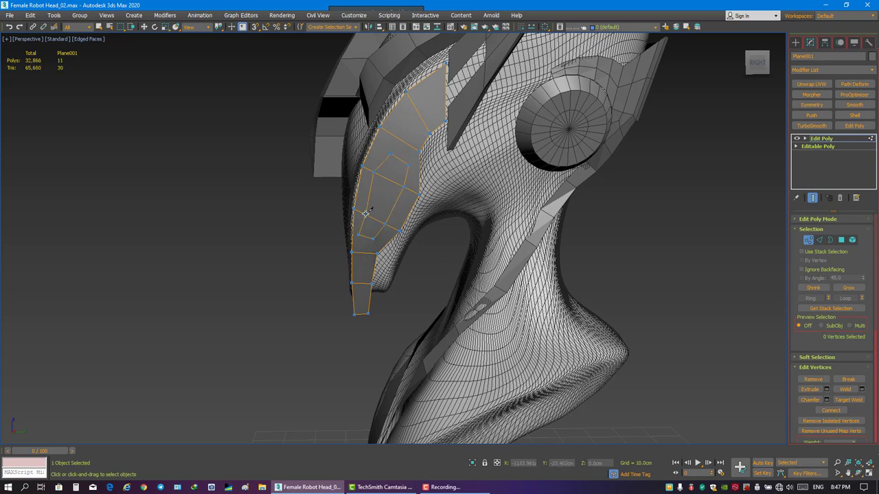
Move Plane001's new vertices to follow the helmet's curve.
right_click(412, 222)
left_click(453, 212)
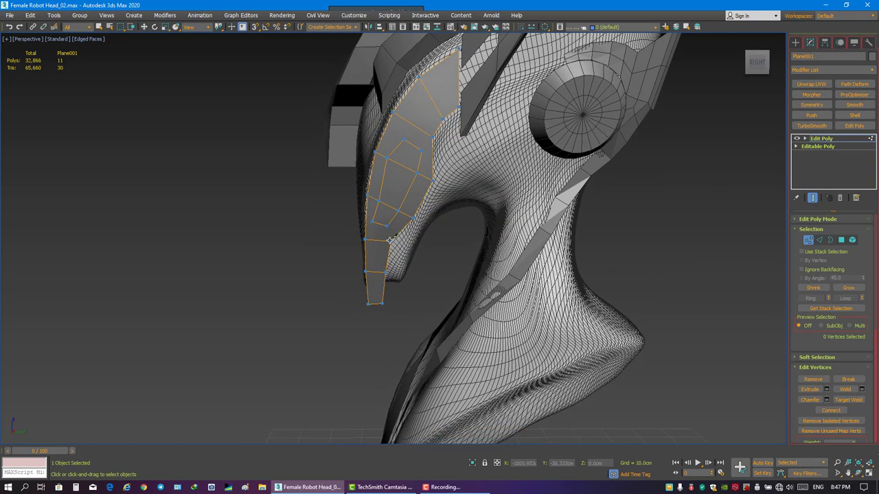
key("w")
mouse_move(432, 135)
middle_mouse_down("alt")
mouse_move(487, 170)
mouse_move(407, 193)
mouse_move(430, 188)
middle_mouse_up("alt")
left_click(391, 209)
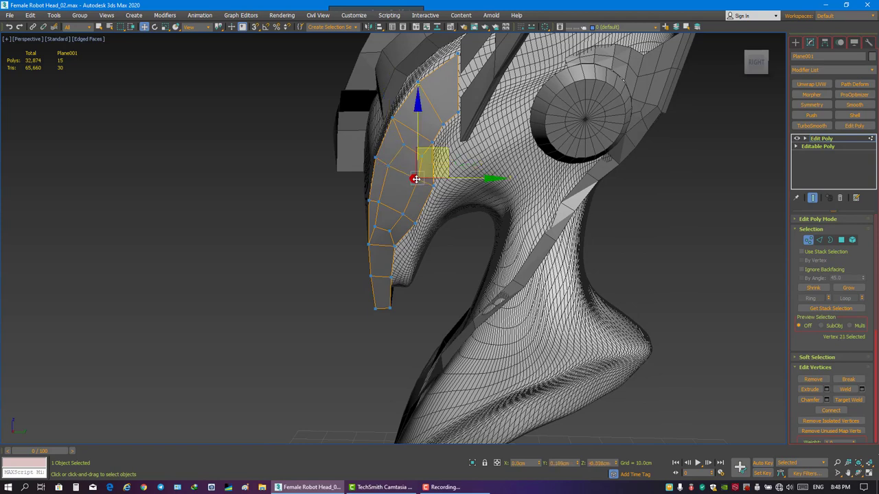
left_click(841, 239)
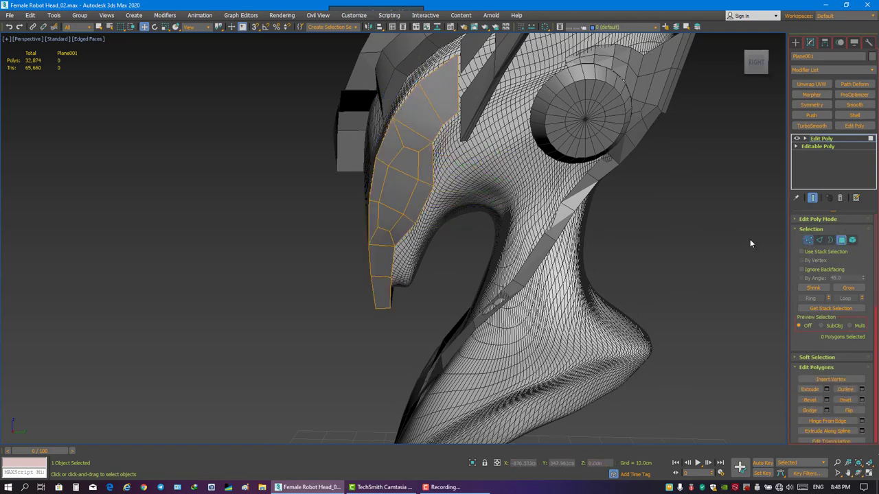
Open a hexagonal hole in Plane001's middle and adjust the vertices around it.
key("1")
left_click(827, 242)
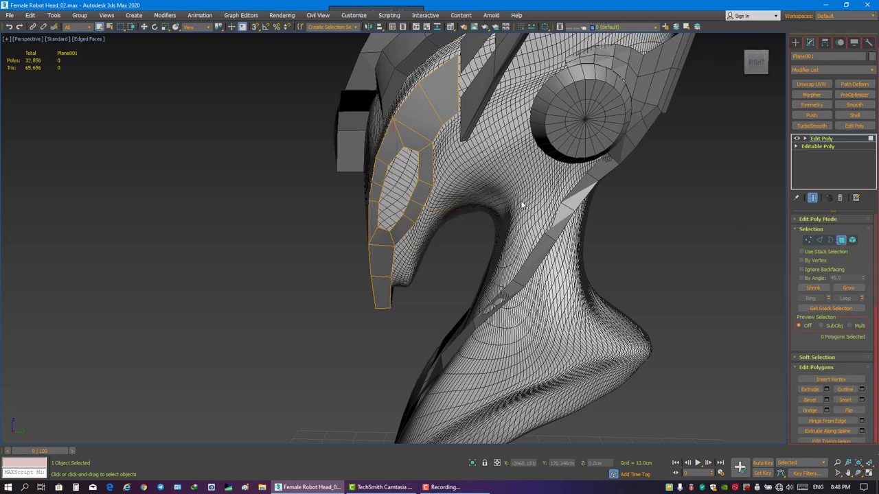
mouse_move(522, 204)
middle_mouse_down("alt")
mouse_move(463, 206)
mouse_move(616, 239)
middle_mouse_up("alt")
scroll(435, 196, "up", 2)
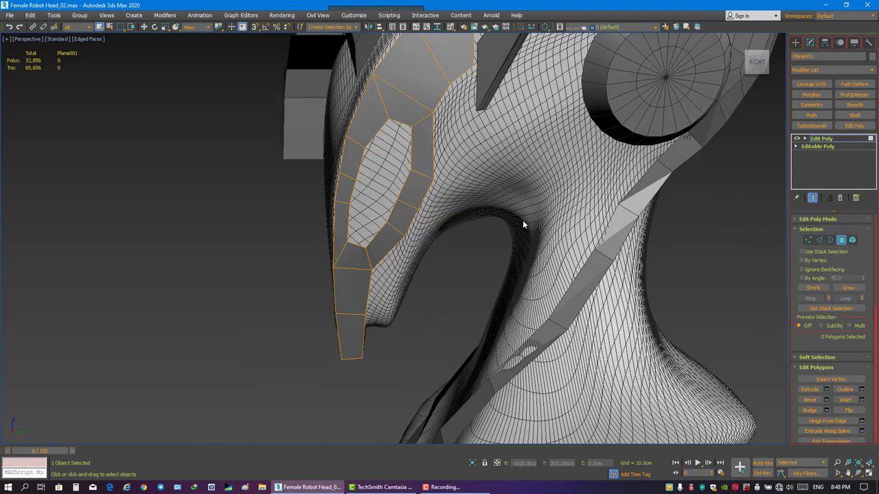
key("1")
middle_click_drag(371, 204, 357, 208, "alt")
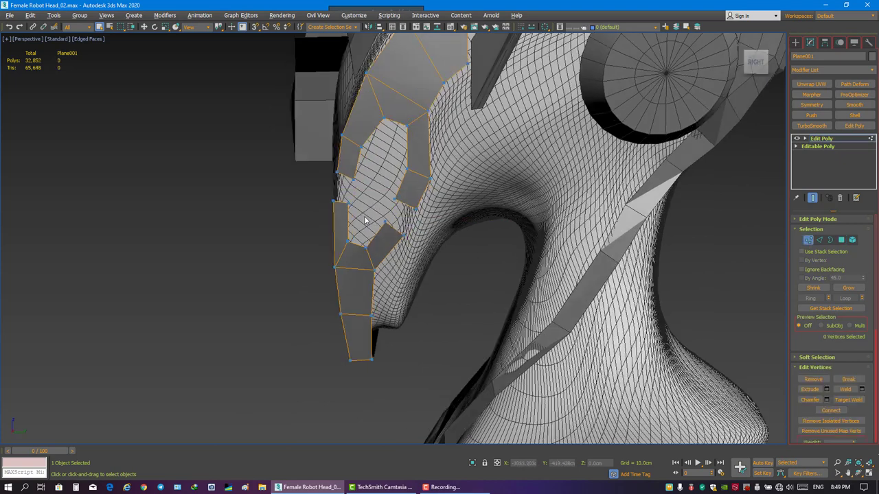
key("w")
left_click(348, 241)
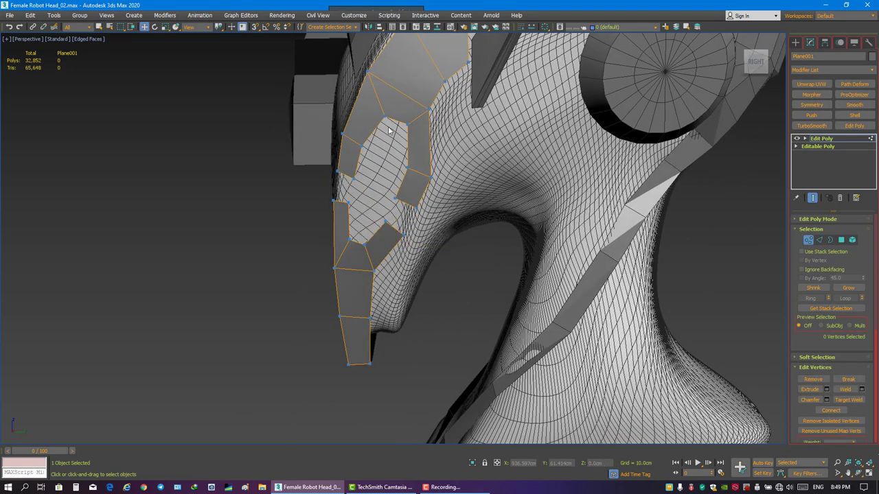
left_click(333, 200)
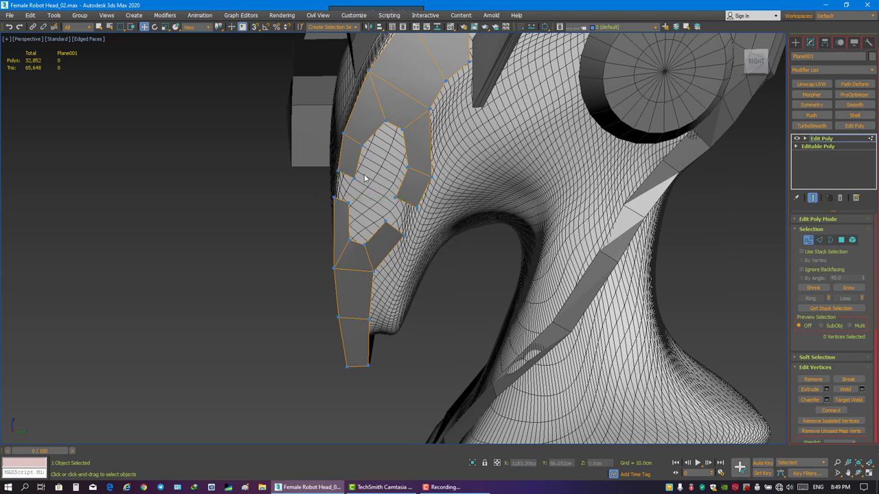
mouse_move(365, 178)
middle_mouse_down("alt")
mouse_move(364, 186)
mouse_move(417, 198)
middle_mouse_up("alt")
Maximize the Right view, frame Plane001 and move two left-edge vertices to widen the gap.
key("alt+w")
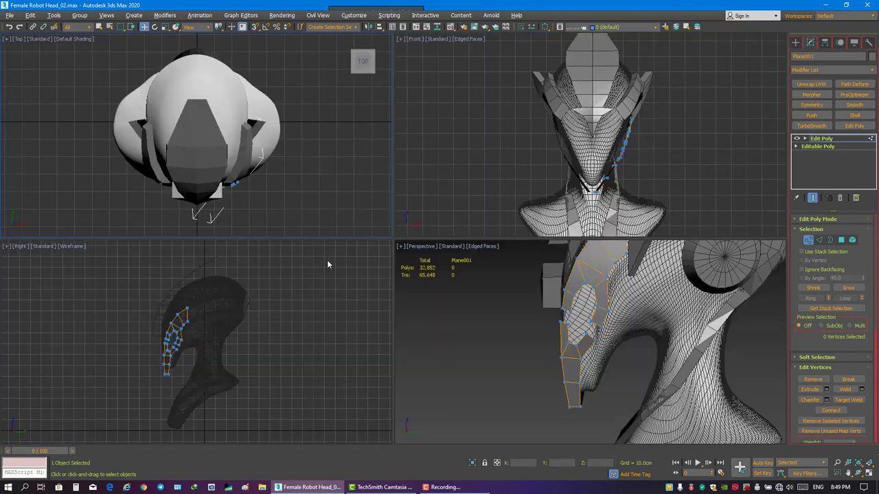
key("alt+w")
key("z")
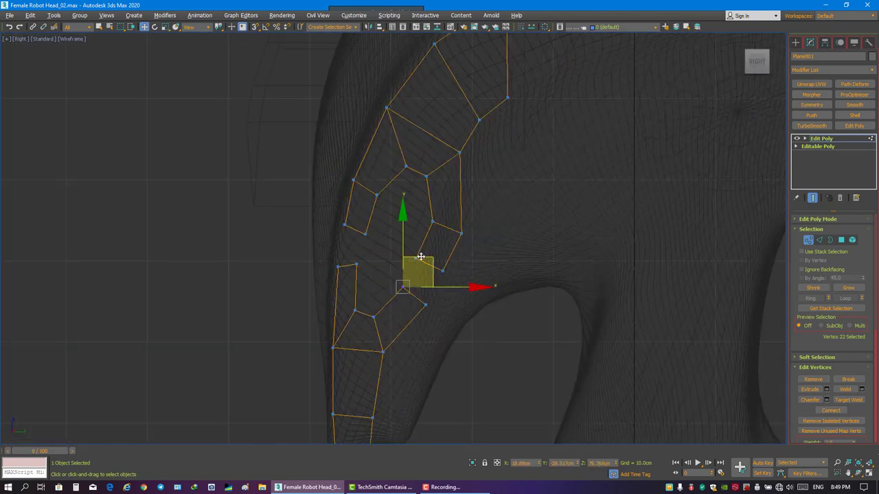
left_click_drag(366, 279, 331, 258)
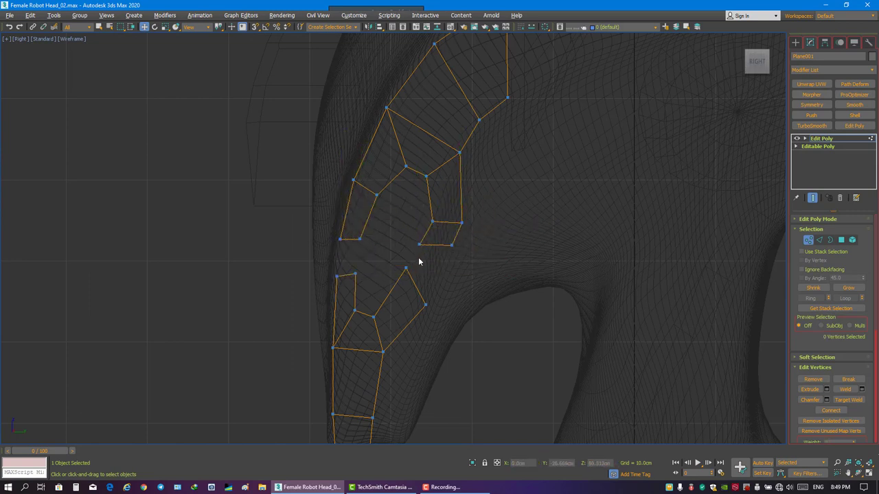
middle_click_drag(418, 262, 408, 257)
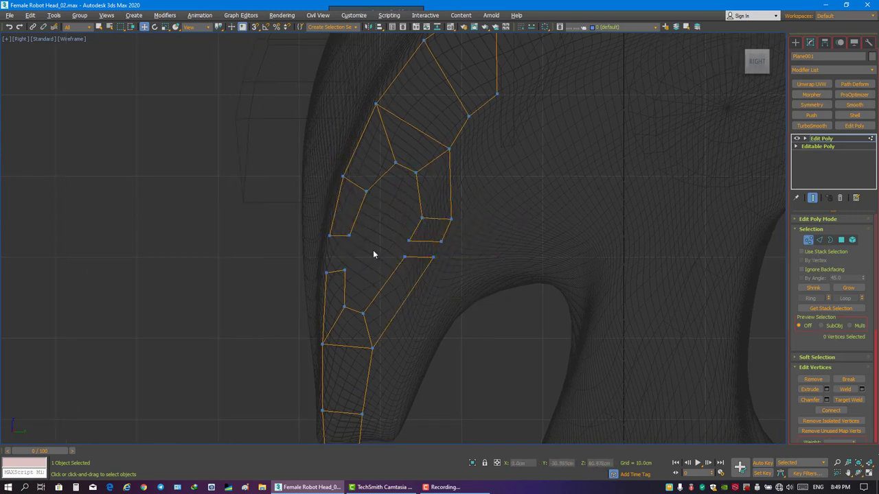
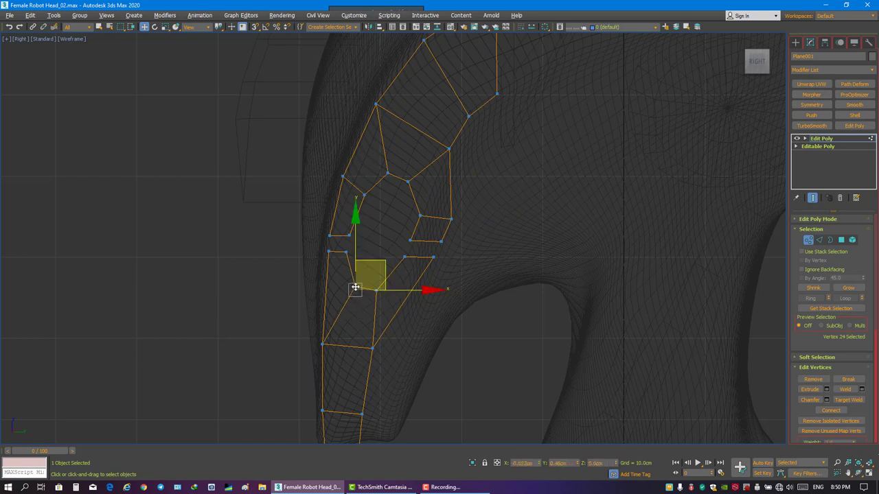
Move selected edges of the helmet fin plate in the perspective view.
key("q")
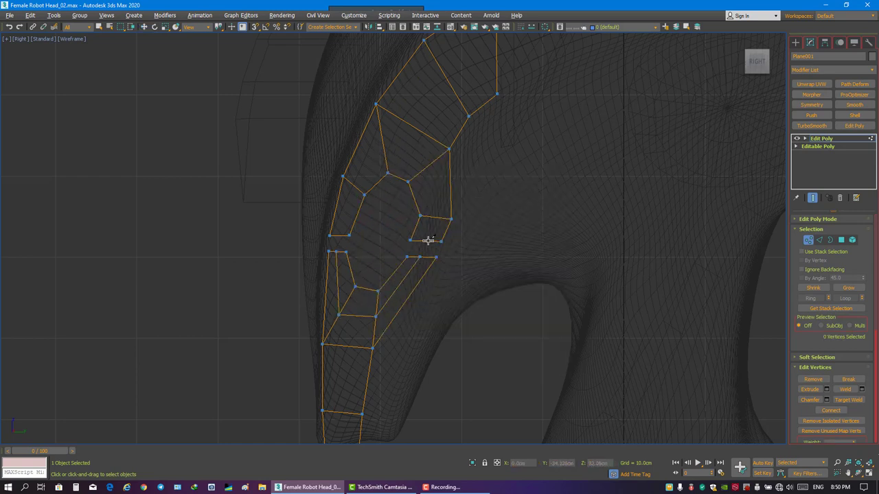
key("2")
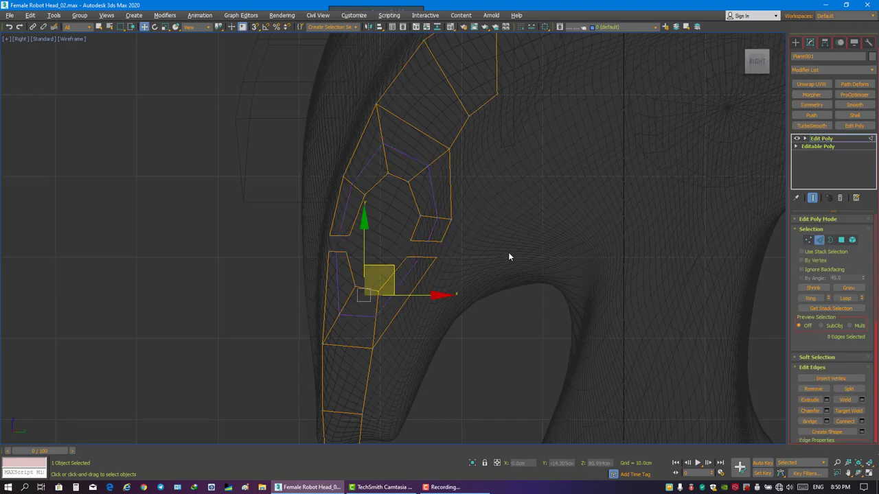
key("p")
mouse_move(479, 243)
middle_mouse_down("alt")
mouse_move(374, 243)
mouse_move(402, 243)
mouse_move(386, 241)
middle_mouse_up("alt")
left_click(614, 216)
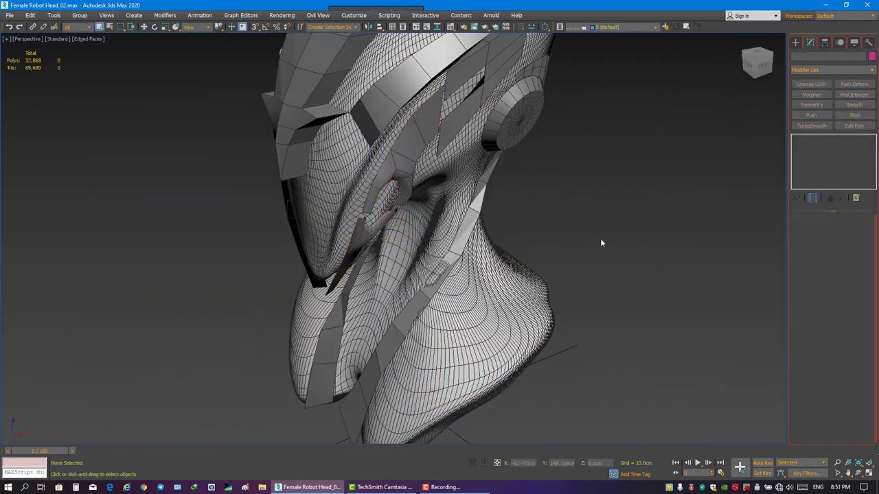
middle_click_drag(600, 243, 481, 208, "alt")
scroll(545, 218, "down", 5)
scroll(386, 217, "up", 5)
scroll(385, 215, "up", 3)
middle_click_drag(385, 216, 487, 197, "alt")
scroll(420, 221, "down", 2)
left_click(486, 197)
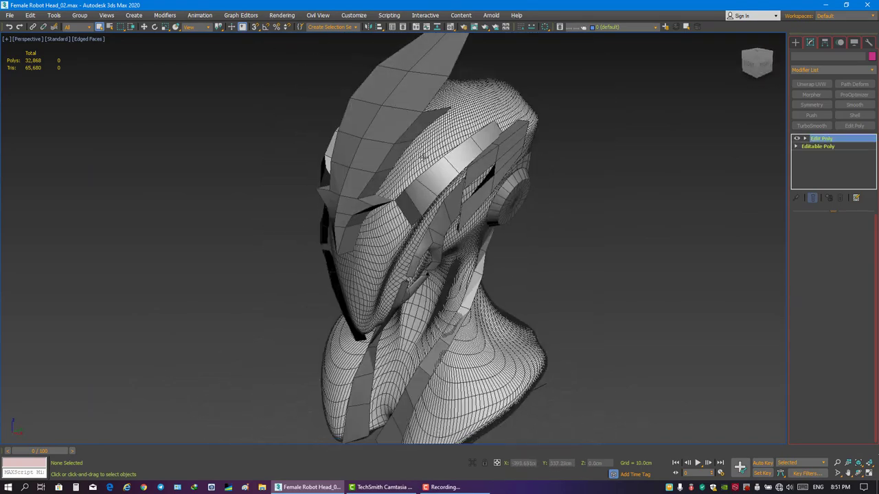
key("w")
mouse_move(431, 170)
middle_mouse_down("alt")
mouse_move(455, 172)
mouse_move(479, 153)
mouse_move(491, 174)
mouse_move(466, 136)
mouse_move(483, 169)
mouse_move(479, 185)
mouse_move(456, 193)
middle_mouse_up("alt")
left_click(467, 137)
Check the helmet fin at polygon level, then deselect it.
key("ctrl+d")
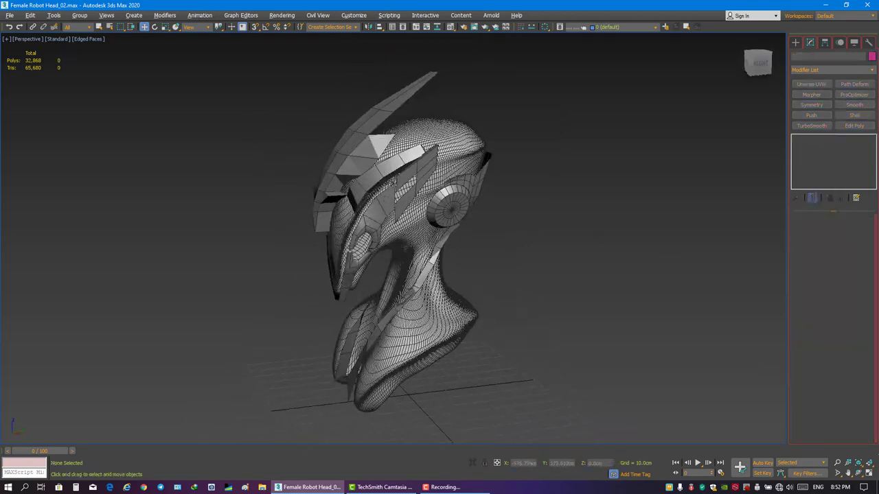
left_click(384, 145)
key("4")
right_click(671, 180)
left_click(621, 191)
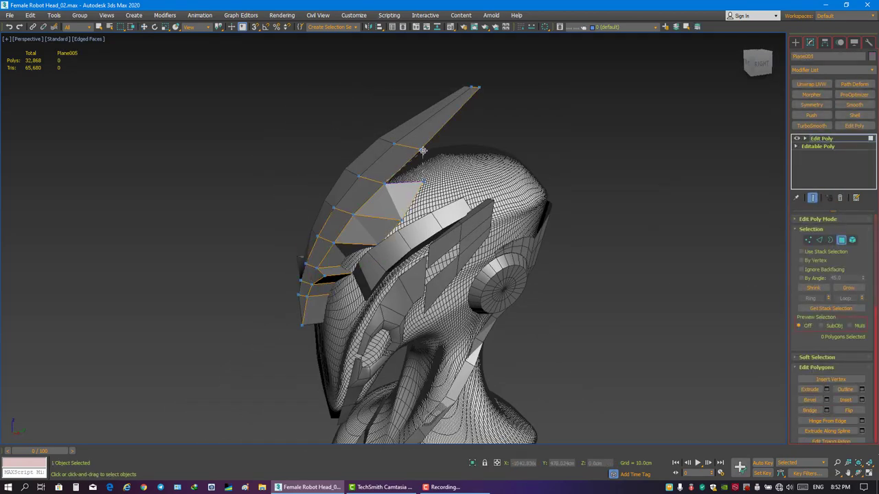
mouse_move(549, 154)
middle_mouse_down("alt")
mouse_move(582, 154)
mouse_move(535, 181)
mouse_move(657, 170)
mouse_move(548, 169)
middle_mouse_up("alt")
key("w")
left_click(536, 180)
Save the scene over Female Robot Head_01.max and return to the four-view layout.
left_click(9, 15)
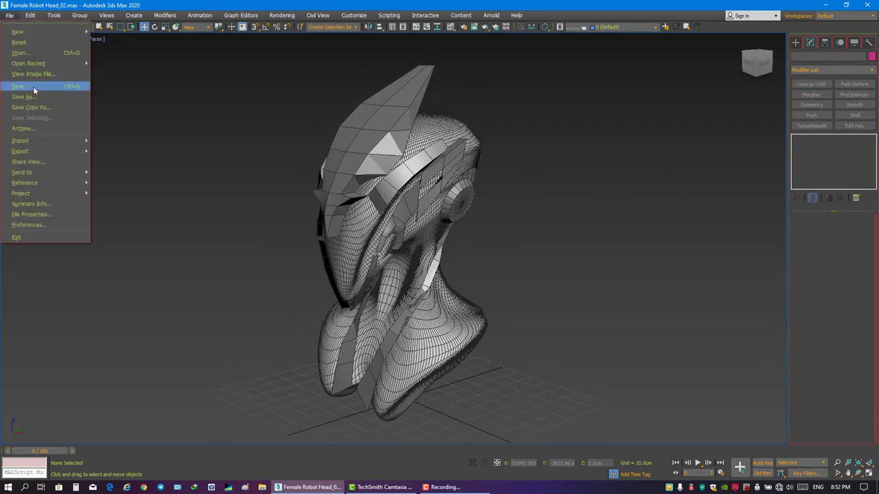
left_click(50, 97)
double_click(89, 89)
left_click(465, 276)
scroll(484, 264, "up", 3)
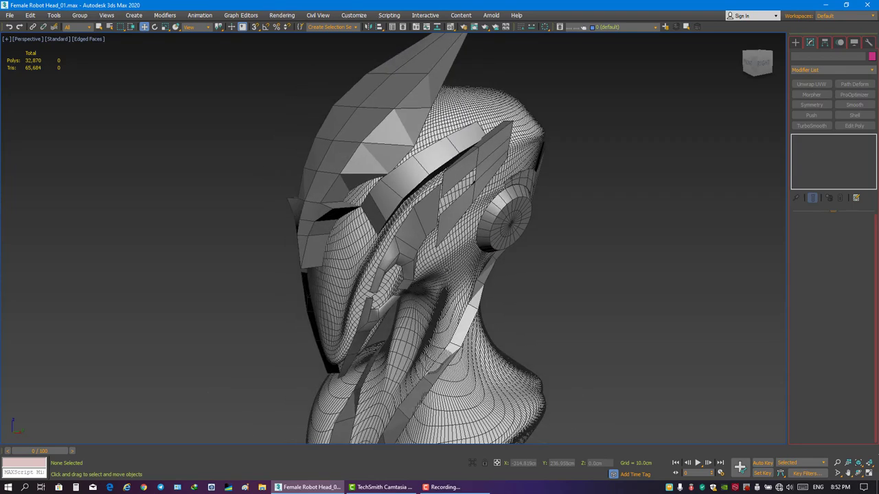
middle_click_drag(484, 264, 635, 295, "alt")
scroll(634, 295, "down", 3)
key("alt+w")
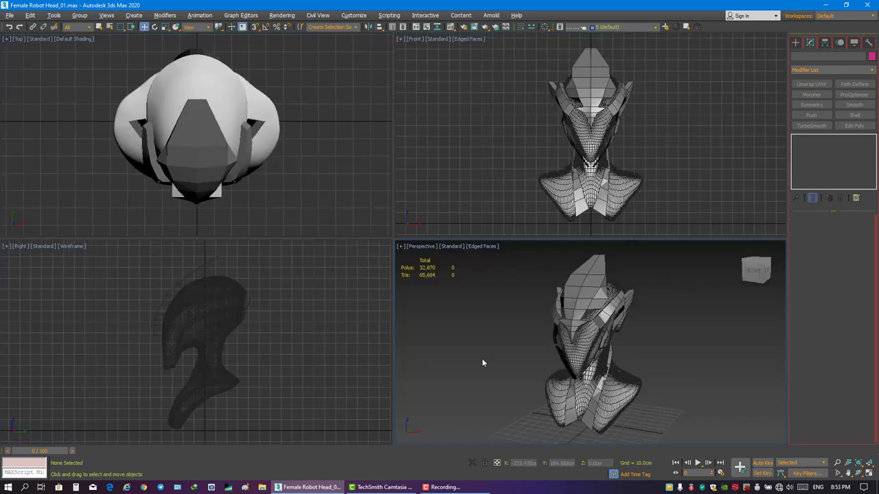
Create a 12-sided cylinder of radius 7.157 on the forehead as the gem.
left_click(813, 116)
mouse_move(672, 124)
left_mouse_down()
mouse_move(687, 124)
mouse_move(601, 100)
left_mouse_up()
left_click(686, 137)
middle_click_drag(617, 316, 674, 302, "alt")
key("alt+w")
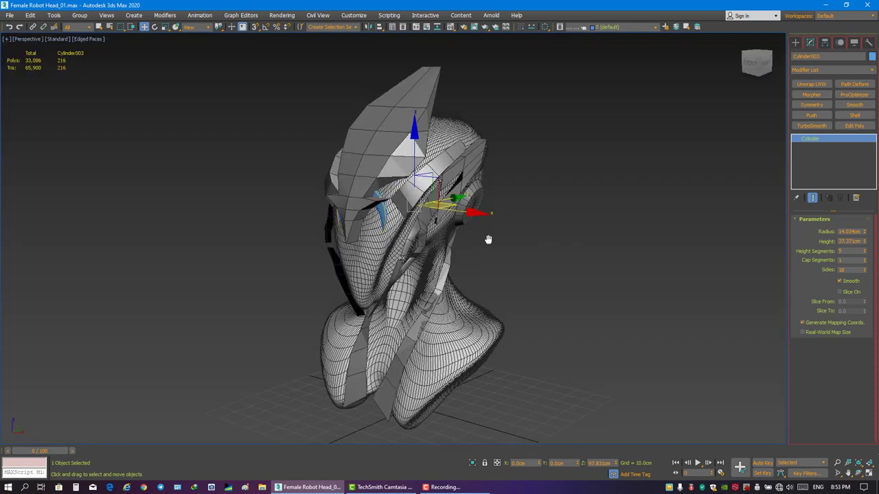
mouse_move(487, 237)
middle_mouse_down("alt")
mouse_move(535, 227)
mouse_move(439, 237)
middle_mouse_up("alt")
key("F3")
key("F3")
middle_click_drag(580, 240, 549, 244, "alt")
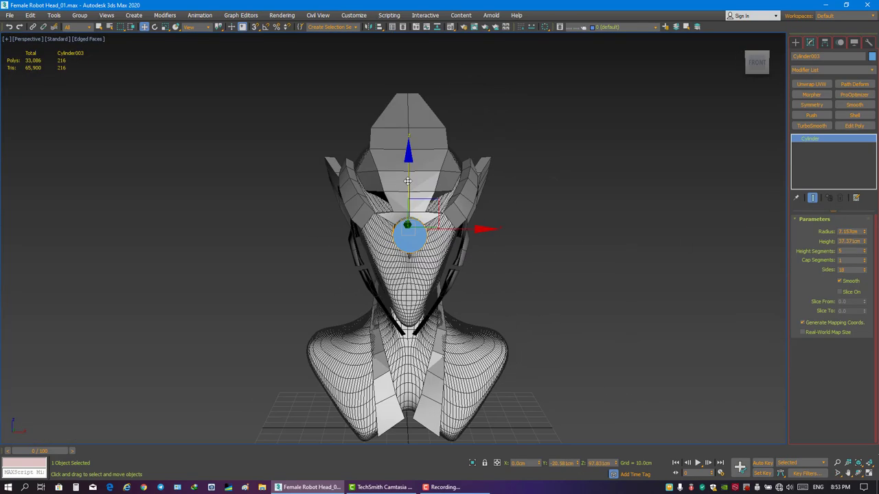
left_click(851, 269)
type("12")
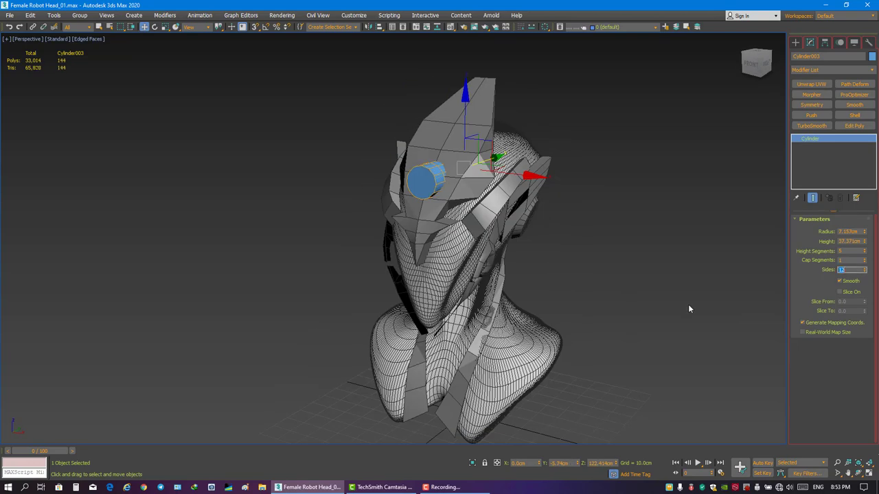
scroll(407, 252, "up", 3)
scroll(407, 251, "up", 2)
Select the forehead armor plate at vertex level, ready for cutting.
mouse_move(455, 202)
middle_mouse_down("alt")
mouse_move(490, 193)
mouse_move(439, 196)
mouse_move(491, 181)
mouse_move(542, 185)
middle_mouse_up("alt")
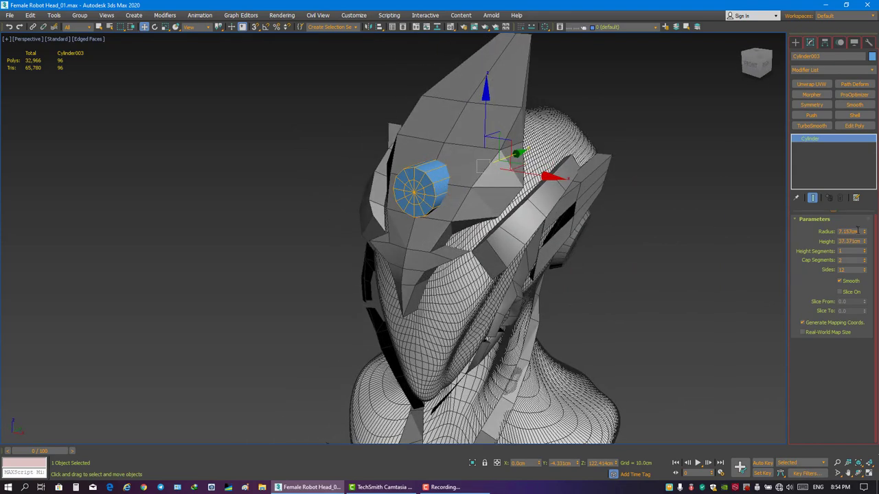
mouse_move(624, 193)
middle_mouse_down("alt")
mouse_move(608, 181)
mouse_move(487, 197)
middle_mouse_up("alt")
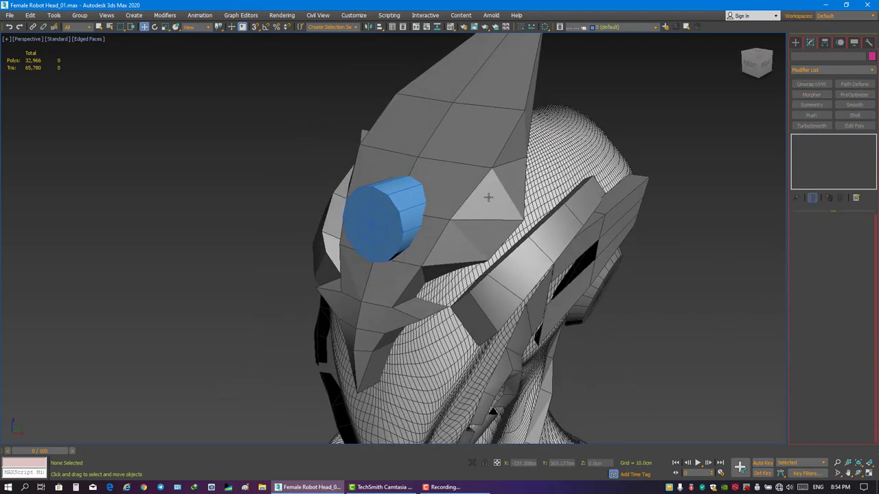
left_click(486, 196)
key("1")
right_click(734, 226)
Cut three edges into the forehead plate beside the gem and delete a stray vertex.
scroll(420, 178, "up", 3)
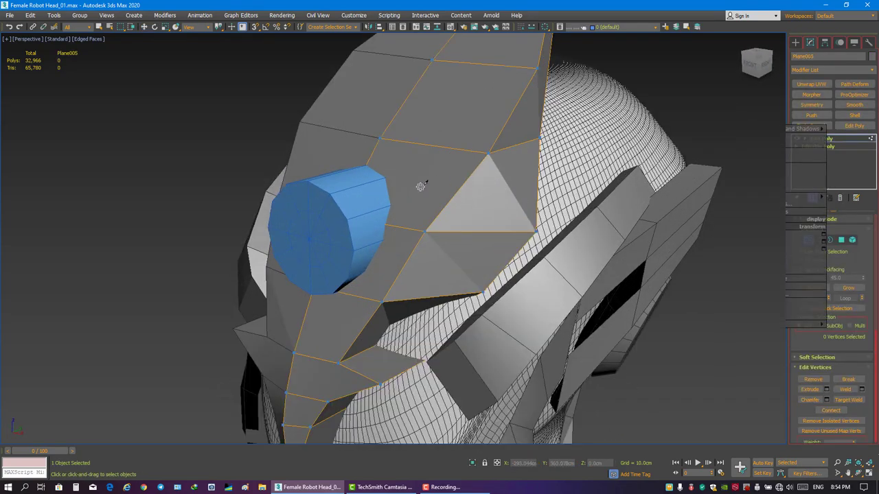
scroll(420, 178, "up", 2)
left_click(442, 191)
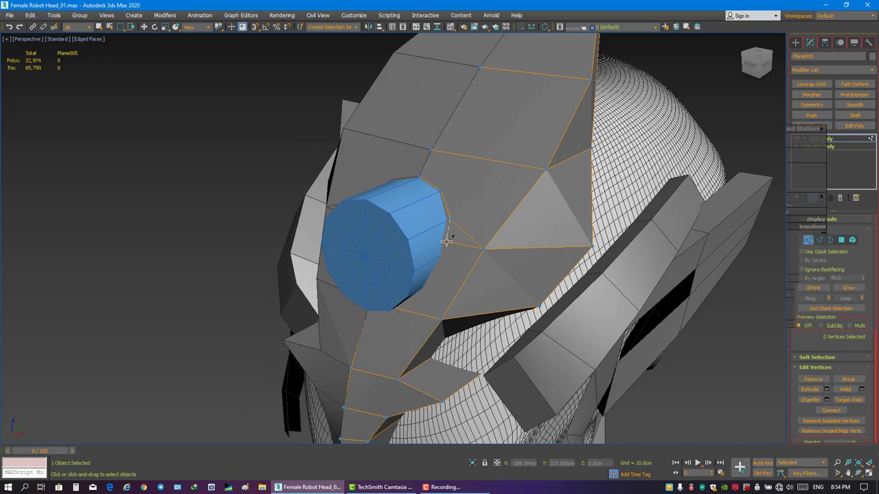
mouse_move(478, 156)
middle_mouse_down("alt")
mouse_move(480, 197)
mouse_move(473, 184)
mouse_move(496, 216)
mouse_move(479, 169)
mouse_move(457, 196)
mouse_move(526, 190)
mouse_move(477, 191)
mouse_move(531, 171)
middle_mouse_up("alt")
left_click(467, 180)
left_click(476, 190)
right_click(531, 171)
left_click(471, 255)
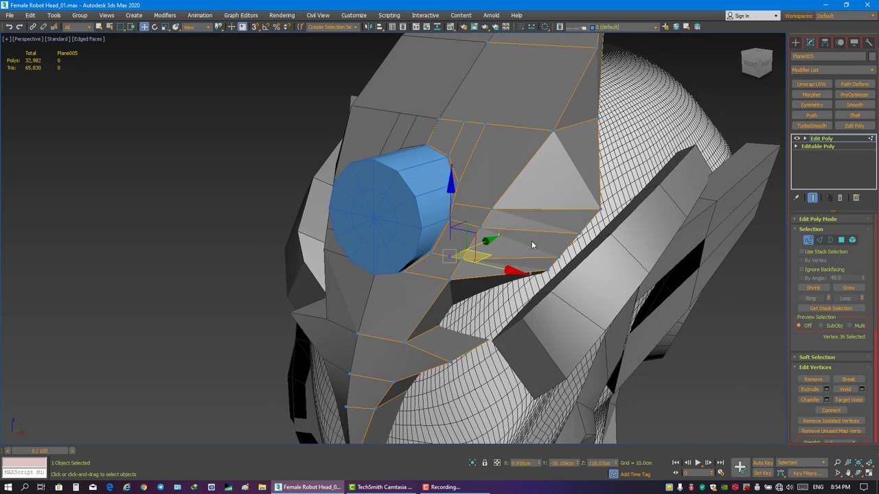
key("BackSpace")
mouse_move(486, 200)
middle_mouse_down("alt")
mouse_move(566, 197)
mouse_move(531, 130)
middle_mouse_up("alt")
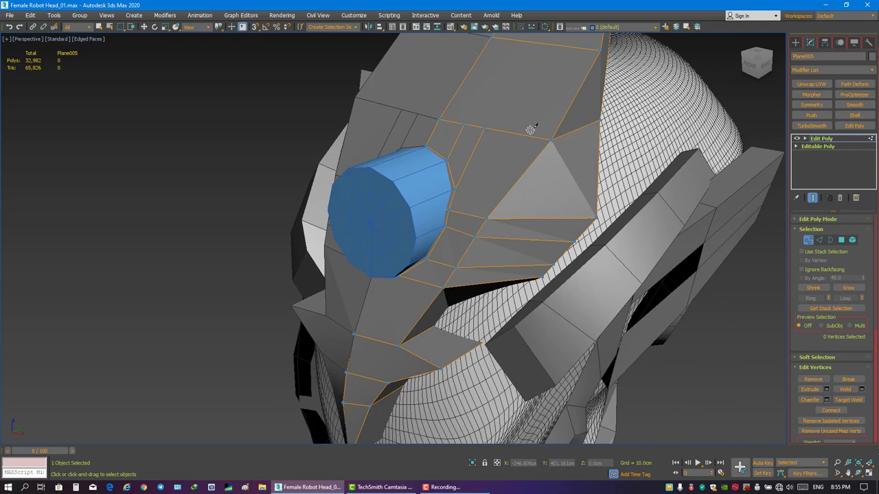
Cut further edges across the plate, including one from the spike tip to the lower plate.
left_click(560, 182)
middle_click_drag(560, 182, 491, 224, "alt")
right_click(492, 223)
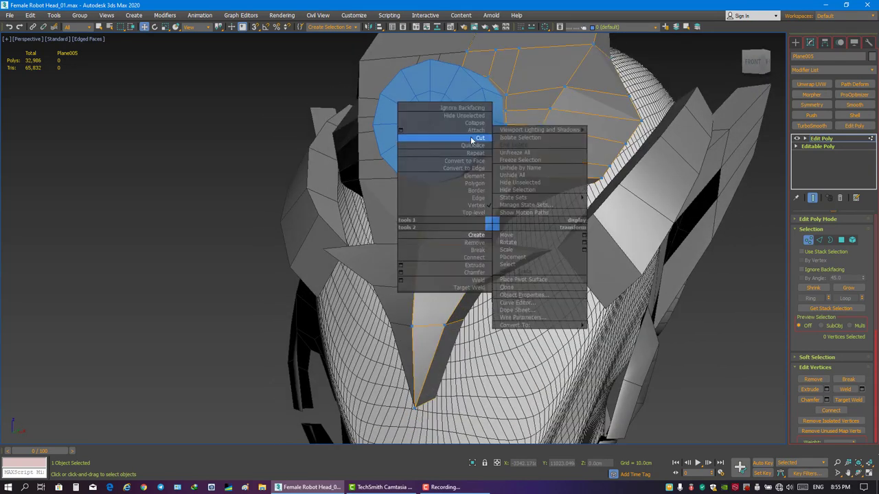
left_click(473, 140)
left_click(459, 177)
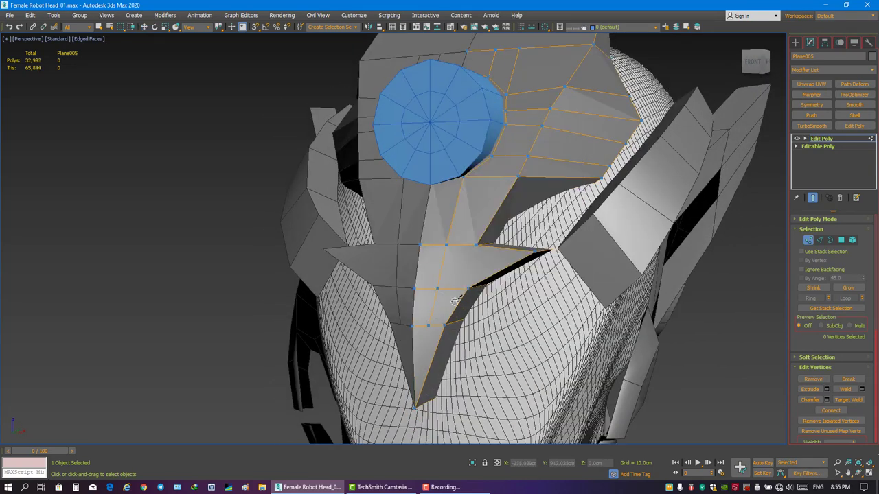
right_click(471, 224)
left_click(451, 140)
left_click(546, 250)
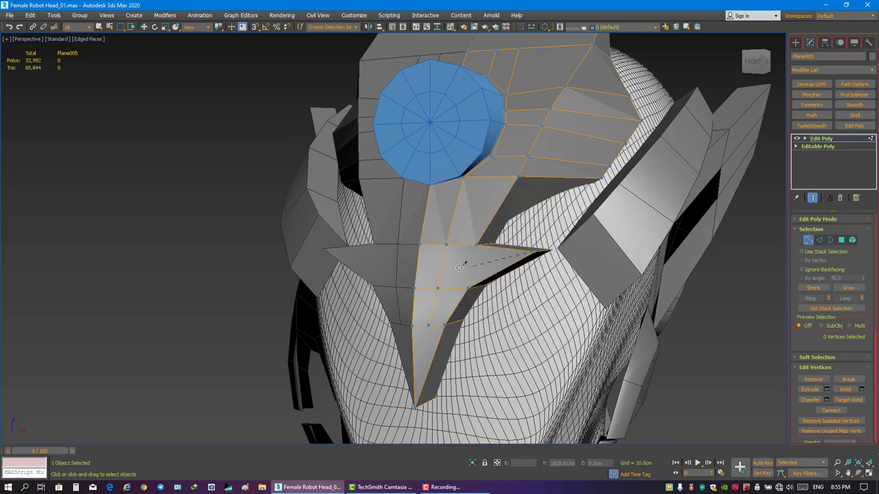
left_click(420, 264)
mouse_move(421, 264)
middle_mouse_down("alt")
mouse_move(474, 208)
mouse_move(479, 229)
mouse_move(457, 219)
middle_mouse_up("alt")
scroll(457, 218, "up", 3)
right_click(444, 176)
Move the five vertices below the gem using View coordinates.
left_click(470, 163)
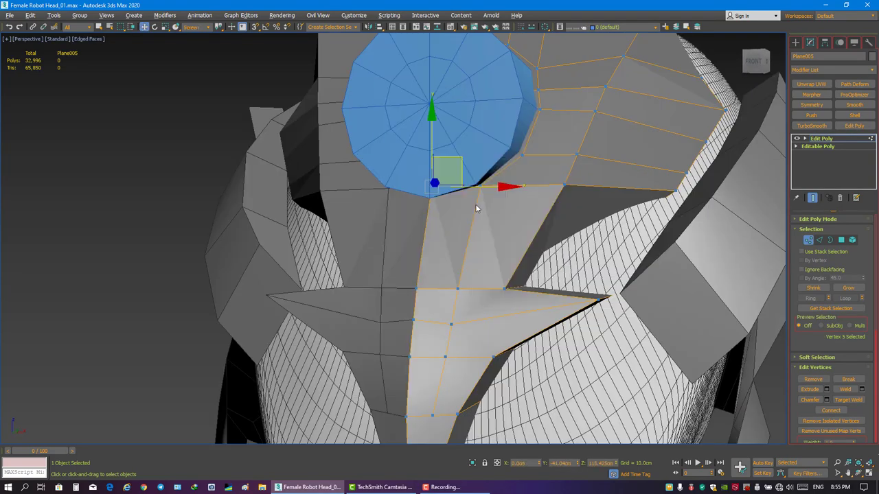
right_click(476, 202)
left_click(500, 162)
mouse_move(500, 162)
middle_mouse_down("alt")
mouse_move(435, 145)
mouse_move(503, 194)
mouse_move(405, 205)
mouse_move(497, 210)
middle_mouse_up("alt")
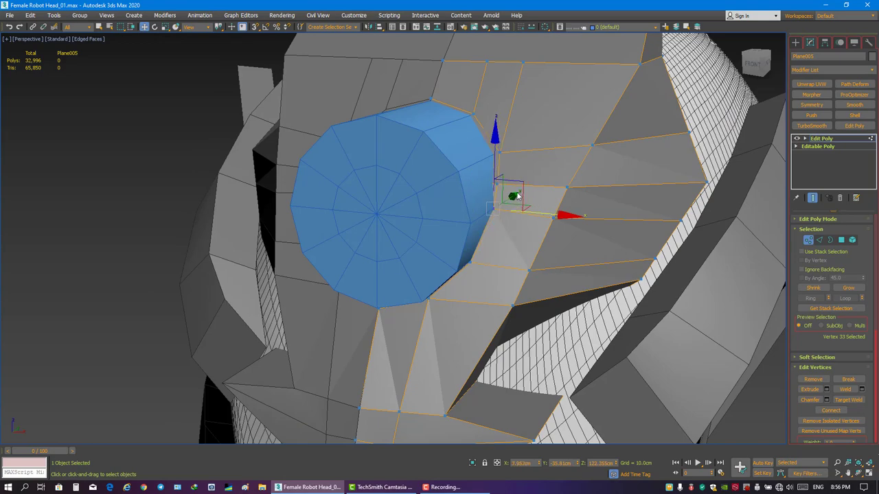
mouse_move(538, 185)
middle_mouse_down("alt")
mouse_move(460, 151)
mouse_move(500, 212)
mouse_move(570, 190)
mouse_move(543, 195)
mouse_move(604, 204)
middle_mouse_up("alt")
left_click(460, 151)
Select edges beside the gem, then return to vertex level and compare side views.
key("2")
left_click(538, 223)
left_click(570, 191, "ctrl")
left_click(596, 182)
key("1")
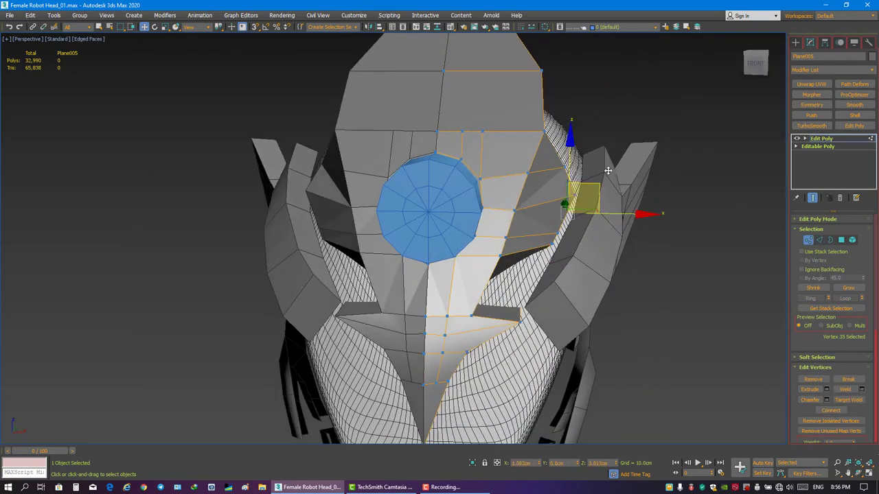
middle_click_drag(608, 170, 583, 192, "alt")
mouse_move(623, 172)
middle_mouse_down("alt")
mouse_move(584, 200)
mouse_move(611, 186)
middle_mouse_up("alt")
Isolate the face plate and select edges around the eye hole rim.
key("F3")
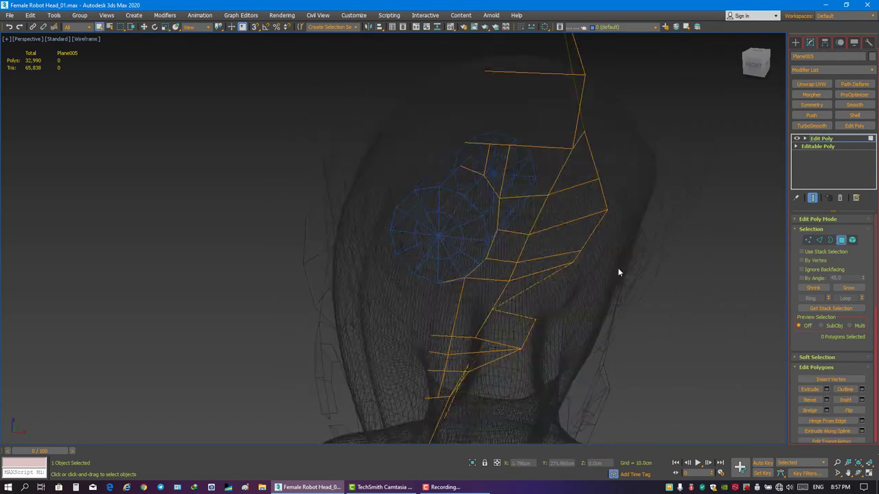
key("4")
key("F3")
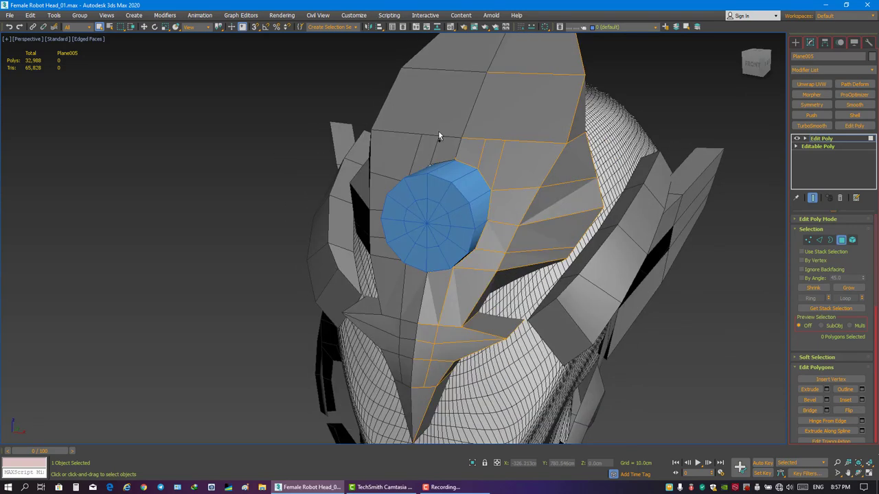
key("alt+q")
left_click(406, 213)
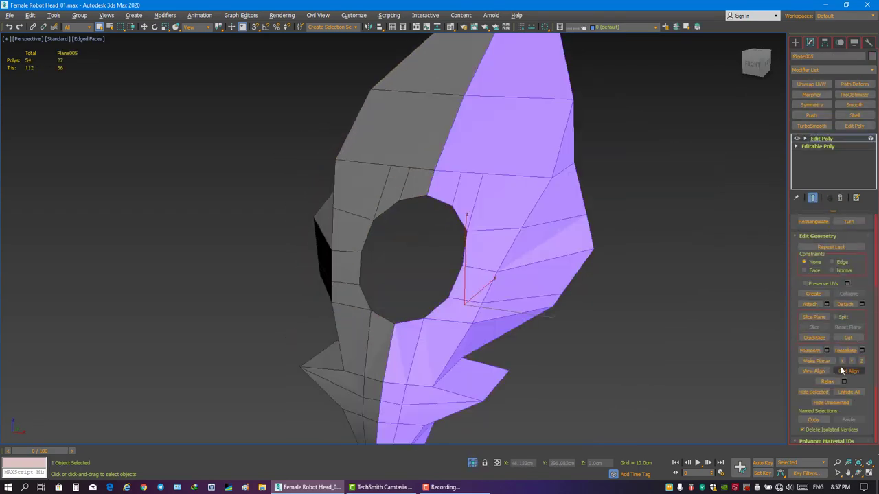
key("z")
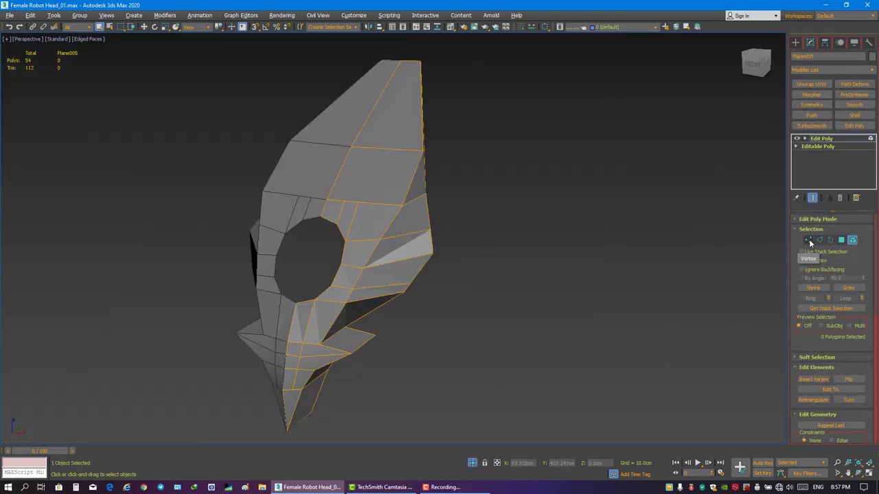
left_click(816, 239)
scroll(421, 264, "up", 3)
left_click(452, 197, "ctrl")
mouse_move(391, 219)
middle_mouse_down()
mouse_move(450, 199)
mouse_move(606, 317)
middle_mouse_up()
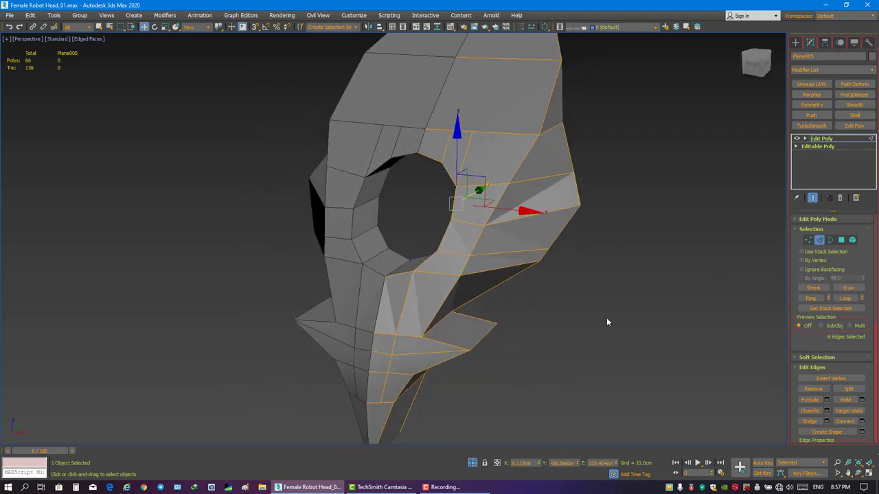
left_click(606, 317)
Exit isolation and delete the blue eye disc.
key("alt+q")
scroll(426, 233, "down", 3)
scroll(357, 199, "up", 3)
left_click(352, 196)
key("Delete")
mouse_move(353, 197)
middle_mouse_down("alt")
mouse_move(444, 167)
mouse_move(431, 200)
mouse_move(451, 186)
middle_mouse_up("alt")
Cut two new edges across mask plate Plane005, one up to its top vertex.
left_click(430, 199)
key("1")
right_click(663, 231)
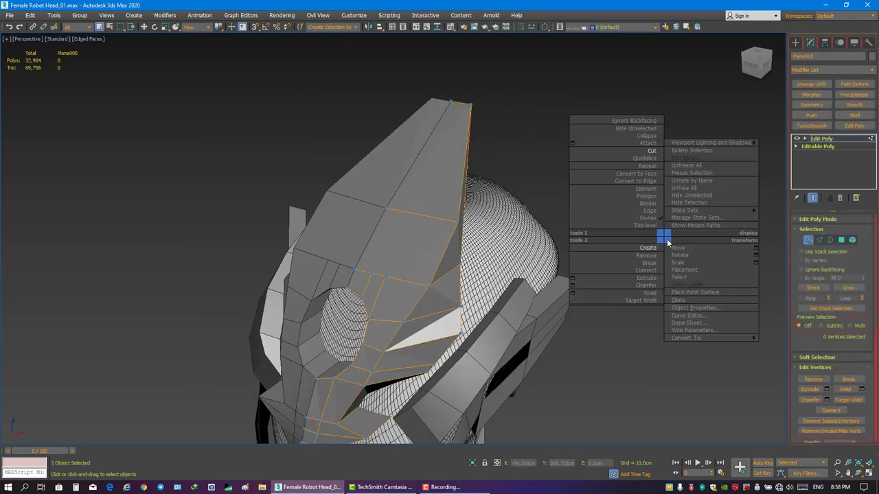
left_click(375, 273)
mouse_move(375, 273)
middle_mouse_down("alt")
mouse_move(408, 208)
mouse_move(496, 94)
middle_mouse_up("alt")
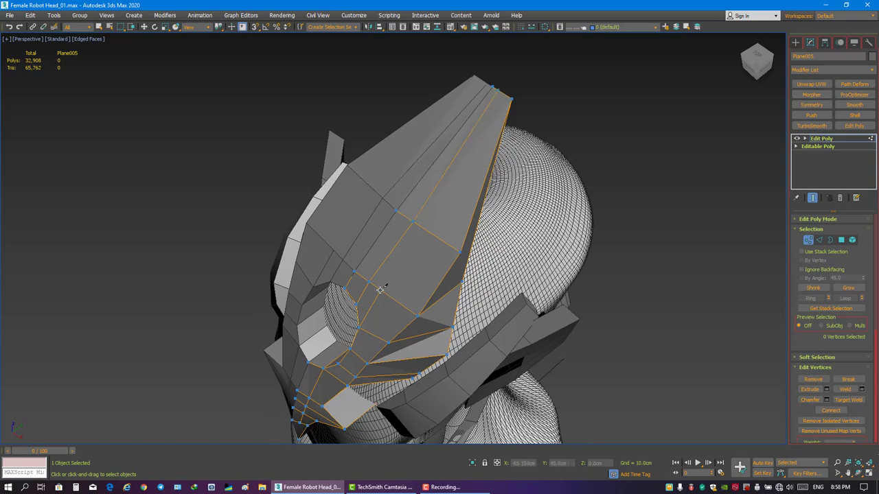
left_click(480, 136)
mouse_move(479, 136)
middle_mouse_down("alt")
mouse_move(506, 119)
mouse_move(539, 175)
mouse_move(508, 249)
mouse_move(638, 240)
middle_mouse_up("alt")
left_click(639, 240)
Inspect the recut mask plate from several angles, then select side plate Plane003.
scroll(638, 240, "down", 3)
middle_click_drag(494, 199, 478, 199)
scroll(394, 175, "up", 3)
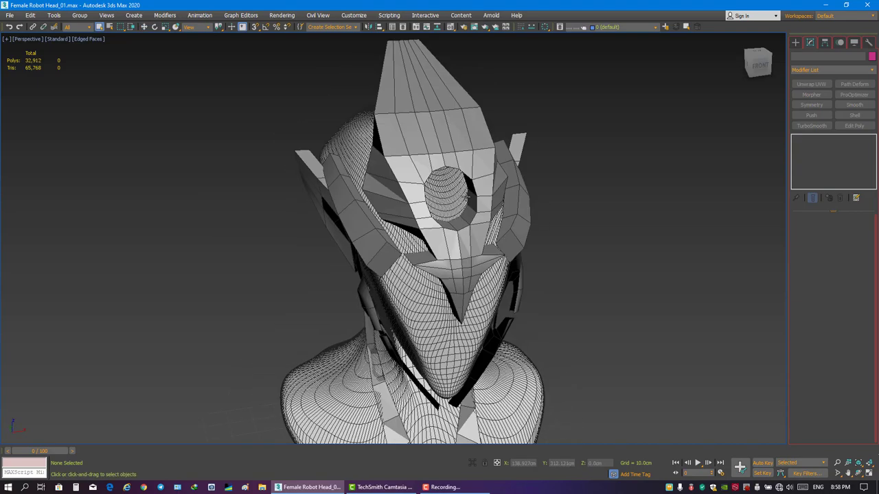
mouse_move(395, 175)
middle_mouse_down("alt")
mouse_move(478, 209)
mouse_move(662, 232)
middle_mouse_up("alt")
scroll(479, 209, "up", 2)
left_click(478, 209)
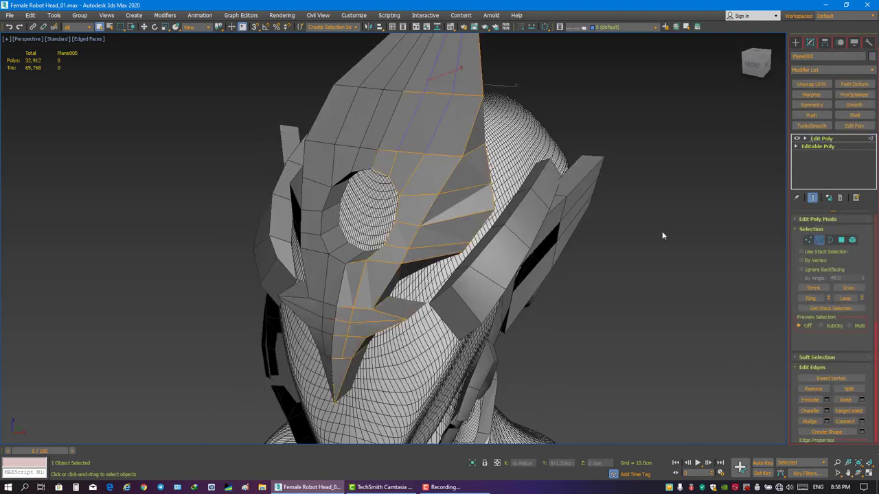
middle_click_drag(478, 211, 483, 206, "alt")
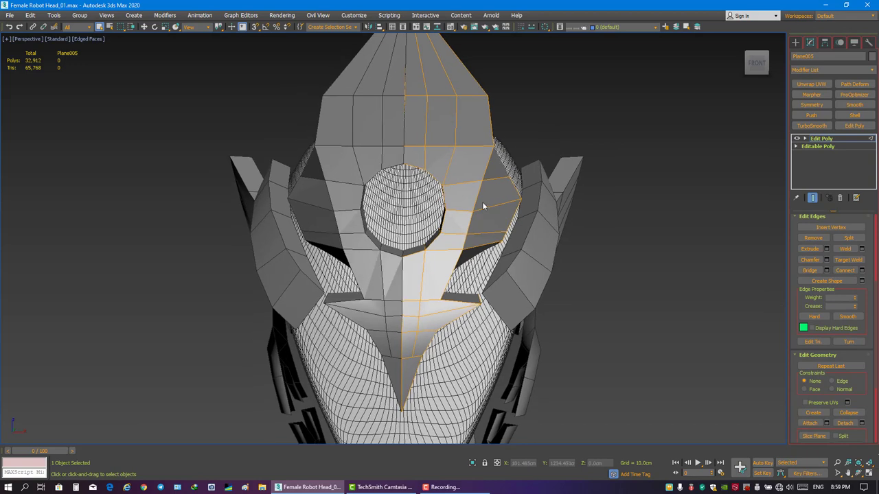
left_click(624, 187)
mouse_move(528, 240)
middle_mouse_down("alt")
mouse_move(480, 212)
mouse_move(392, 238)
mouse_move(474, 218)
middle_mouse_up("alt")
scroll(474, 218, "up", 3)
scroll(474, 218, "up", 2)
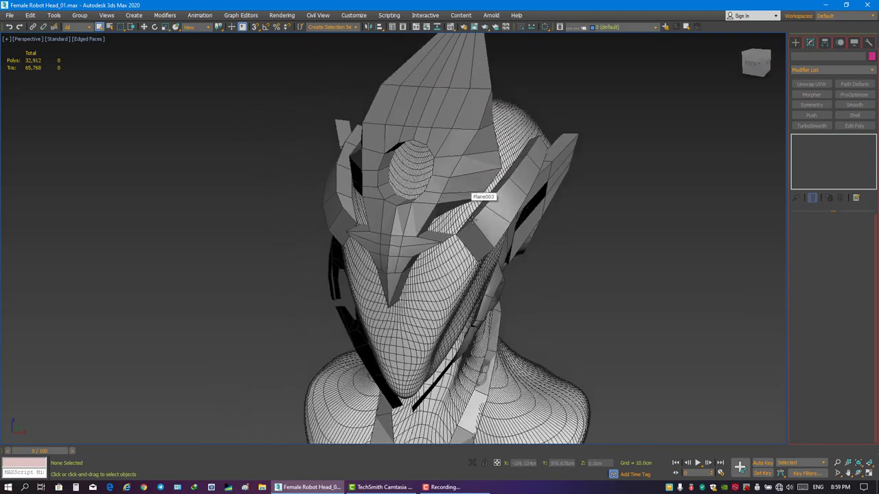
left_click(473, 219)
left_click(444, 260)
Move a corner vertex of Plane003's side plate to fit beside the right eye.
key("w")
mouse_move(445, 261)
middle_mouse_down("alt")
mouse_move(398, 271)
mouse_move(465, 241)
mouse_move(585, 274)
middle_mouse_up("alt")
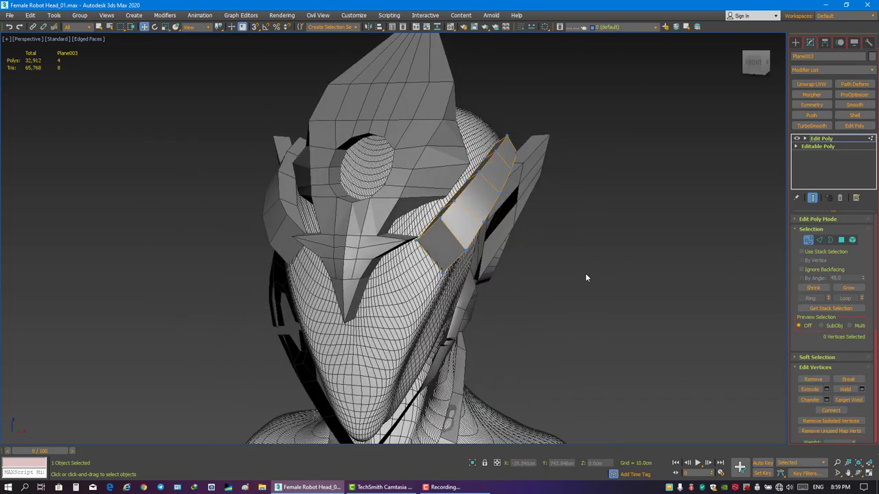
right_click(562, 251)
left_click(522, 175)
mouse_move(440, 263)
middle_mouse_down("alt")
mouse_move(435, 240)
mouse_move(501, 261)
middle_mouse_up("alt")
key("w")
left_click(500, 261)
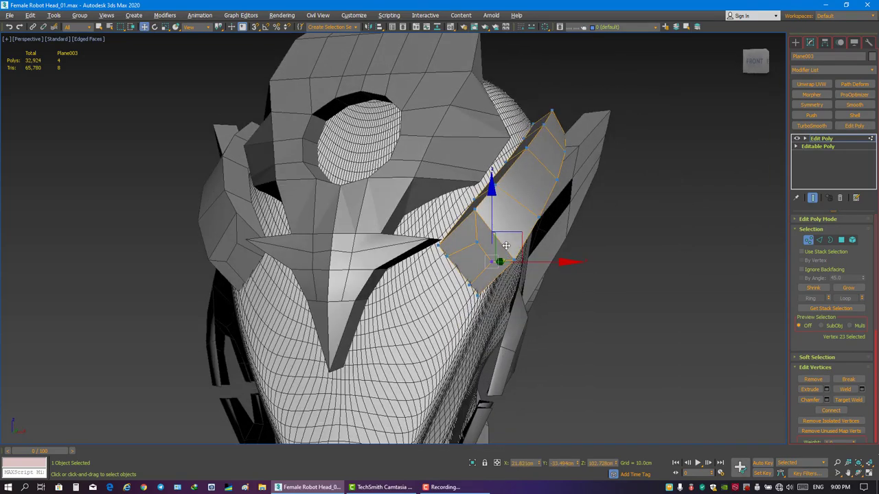
mouse_move(518, 230)
middle_mouse_down("alt")
mouse_move(567, 245)
mouse_move(591, 195)
middle_mouse_up("alt")
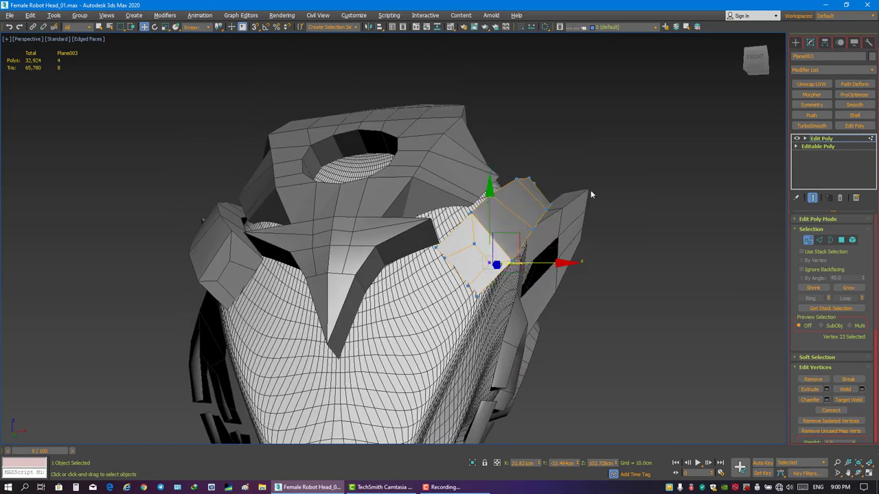
mouse_move(526, 237)
middle_mouse_down("alt")
mouse_move(526, 261)
mouse_move(517, 239)
mouse_move(556, 233)
middle_mouse_up("alt")
Move the plate's three end edges in Screen coordinates so they hug the face.
left_click(841, 239)
key("2")
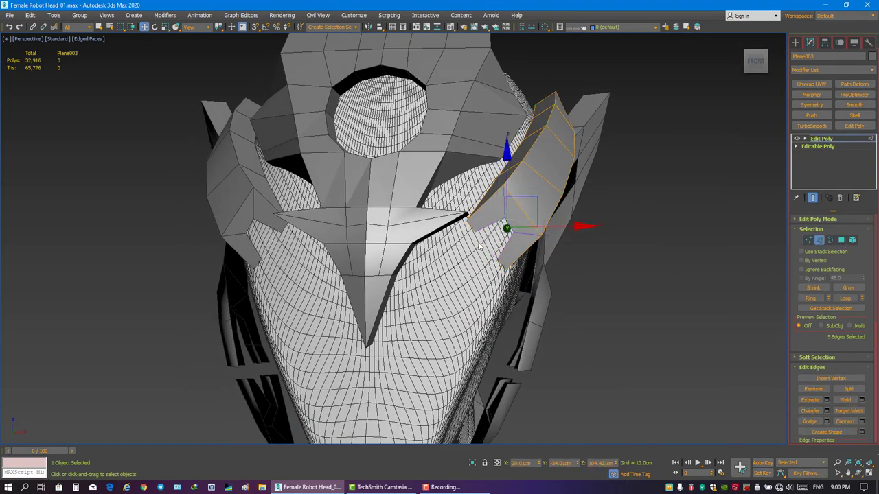
left_click(505, 246, "ctrl")
key("F3")
mouse_move(525, 232)
middle_mouse_down("alt")
mouse_move(484, 257)
mouse_move(492, 243)
middle_mouse_up("alt")
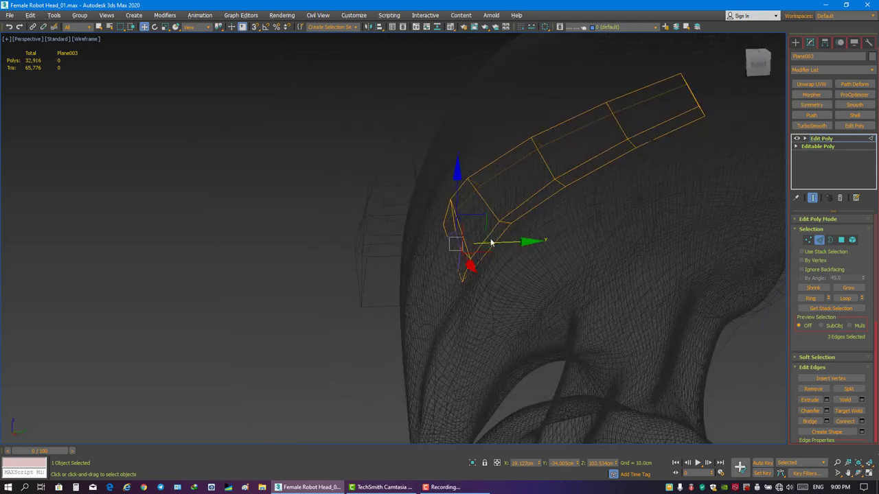
key("F3")
mouse_move(500, 198)
middle_mouse_down("alt")
mouse_move(531, 162)
mouse_move(503, 231)
middle_mouse_up("alt")
right_click(503, 213, "alt")
left_click(501, 200)
right_click(504, 232)
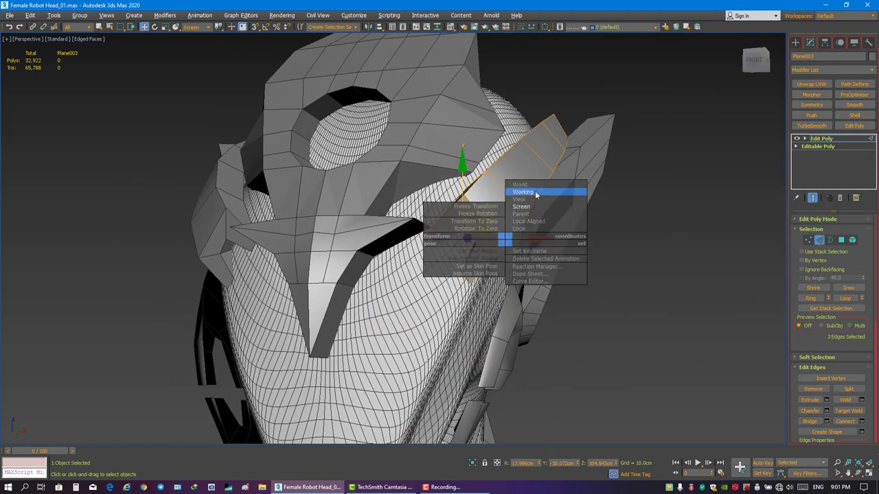
left_click(668, 237)
Adjust the right ear piece's vertices, checking the fit in wireframe.
scroll(463, 219, "down", 3)
left_click(464, 219)
left_click(808, 240)
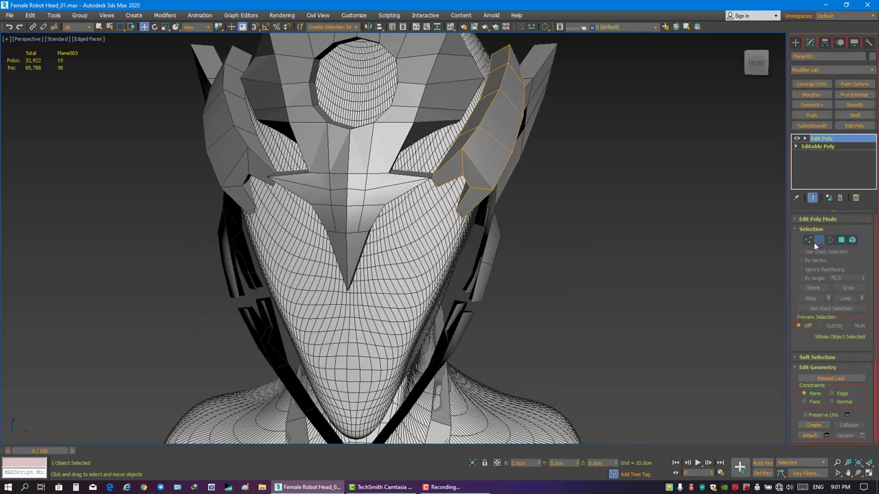
key("F3")
mouse_move(500, 250)
middle_mouse_down("alt")
mouse_move(509, 261)
mouse_move(518, 211)
mouse_move(464, 211)
middle_mouse_up("alt")
key("F3")
scroll(582, 189, "down", 5)
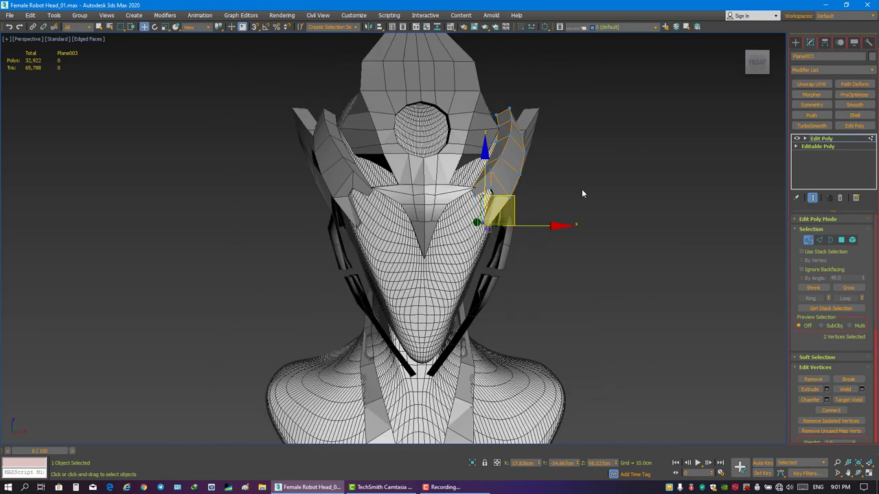
left_click(587, 234)
middle_click_drag(586, 234, 484, 240, "alt")
Save the scene as Female Robot Head_02.max, replacing the existing file.
left_click(13, 17)
left_click(34, 103)
left_click(295, 197)
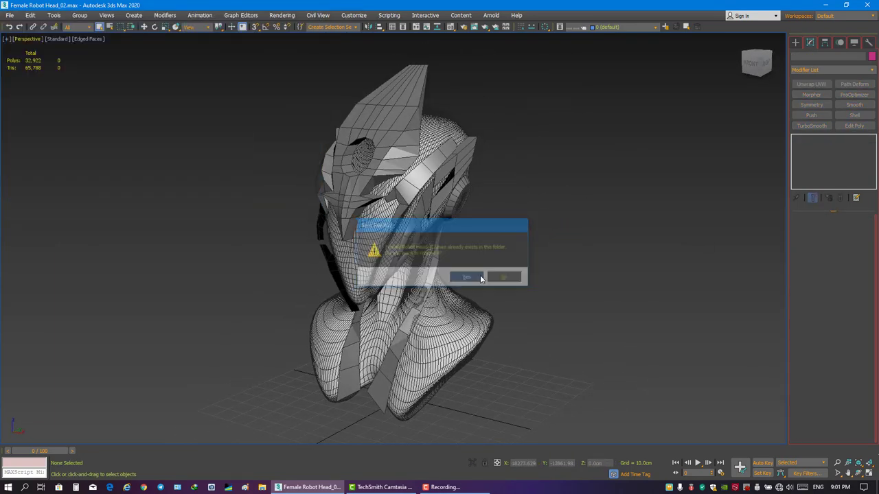
left_click(426, 276)
Check the diffuse colour and second slot in the Material Editor.
key("m")
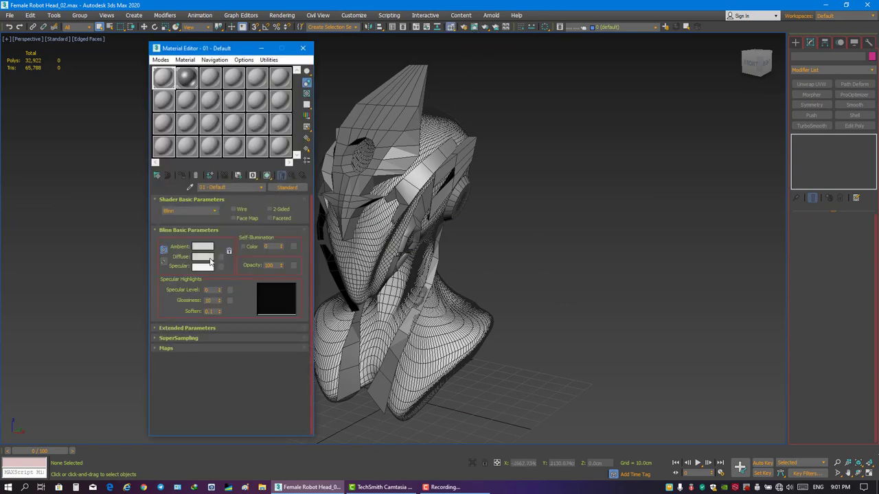
left_click(202, 256)
left_click(365, 141)
left_click(190, 81)
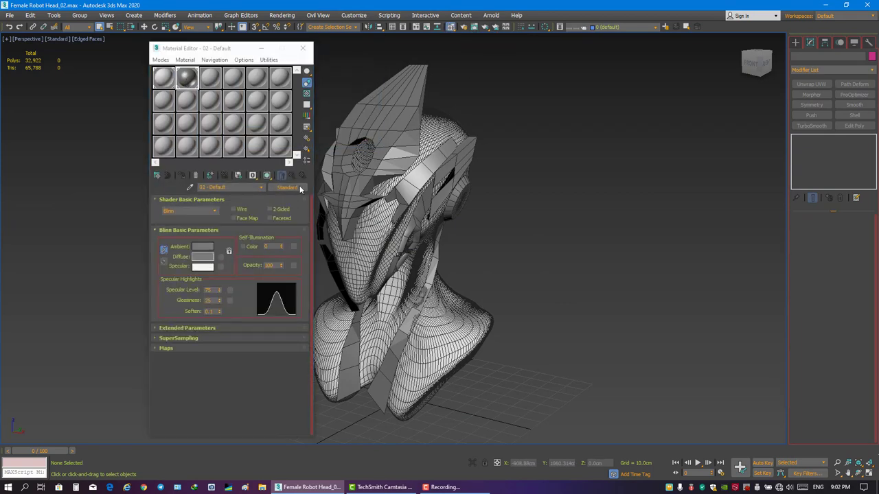
left_click(303, 48)
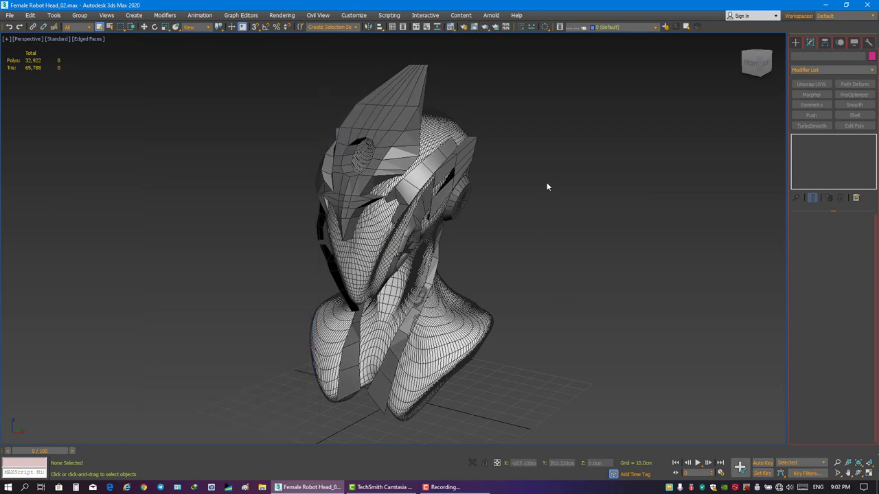
mouse_move(547, 182)
middle_mouse_down("alt")
mouse_move(412, 169)
mouse_move(544, 223)
mouse_move(493, 222)
mouse_move(503, 198)
middle_mouse_up("alt")
key("F4")
key("F4")
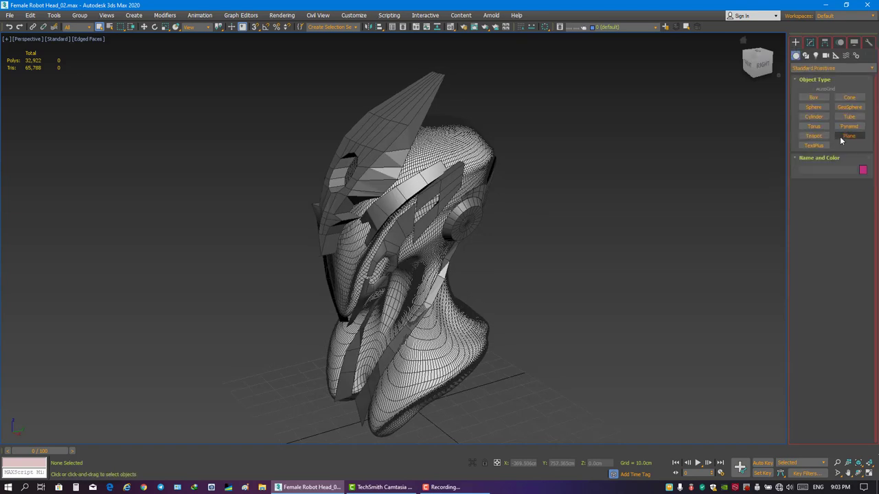
Add an Edit Poly modifier to the new Plane011 atop the head and set its object colour.
left_click(851, 127)
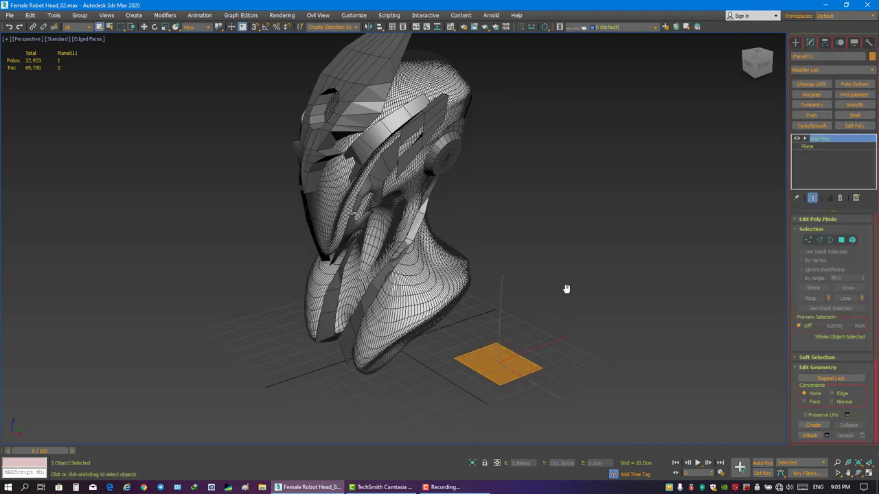
key("m")
key("w")
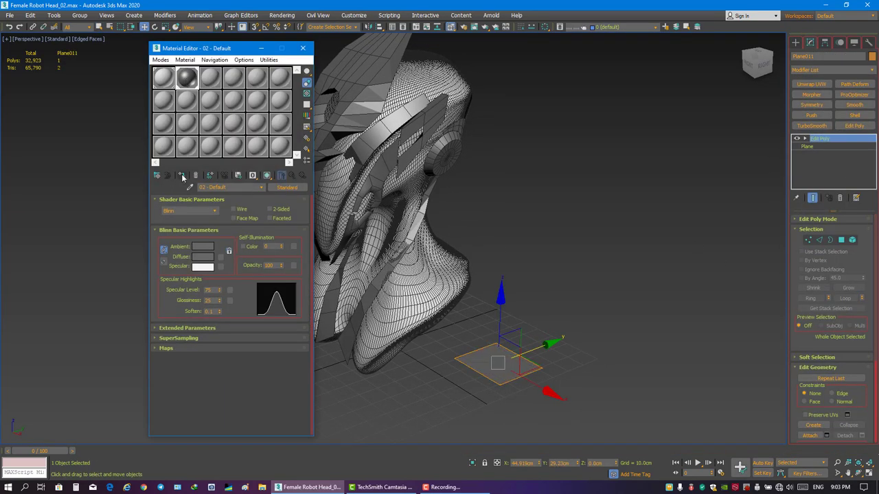
left_click(303, 48)
left_click(564, 187)
left_click(497, 364)
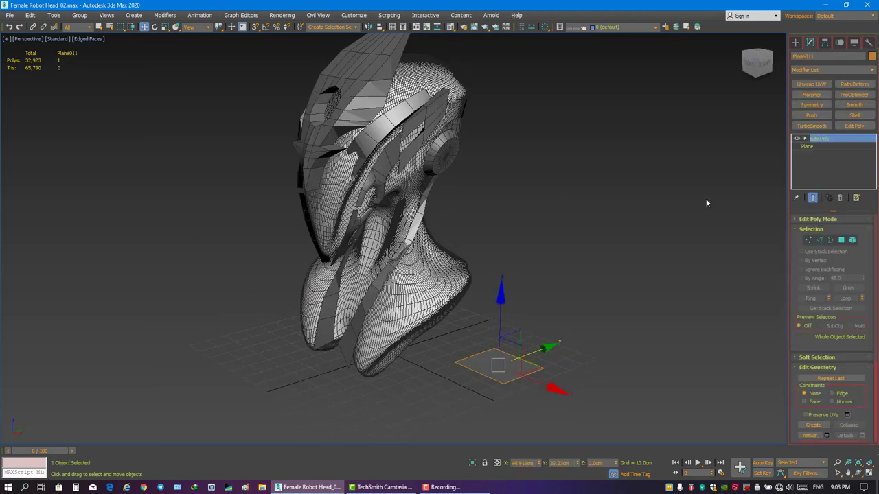
left_click(872, 55)
left_click(467, 283)
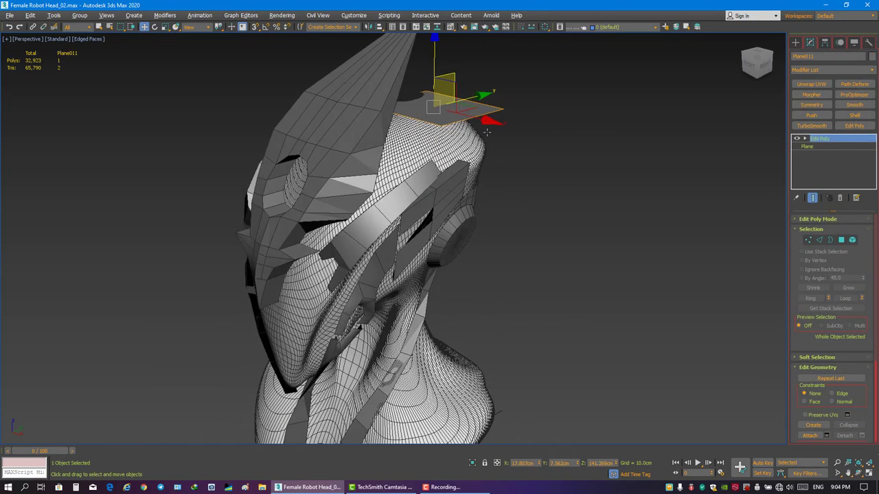
Stretch Plane011 over the crown by moving two vertices sideways.
key("alt+w")
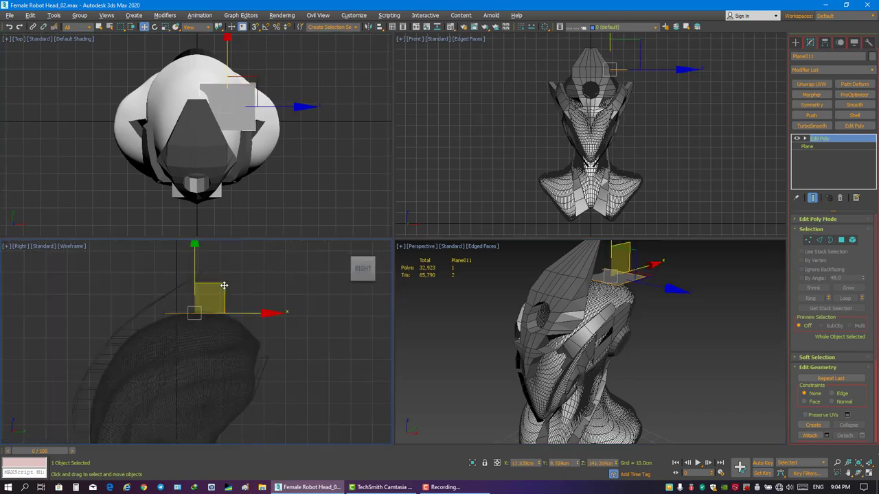
key("alt+w")
mouse_move(453, 168)
middle_mouse_down("alt")
mouse_move(738, 241)
mouse_move(473, 159)
middle_mouse_up("alt")
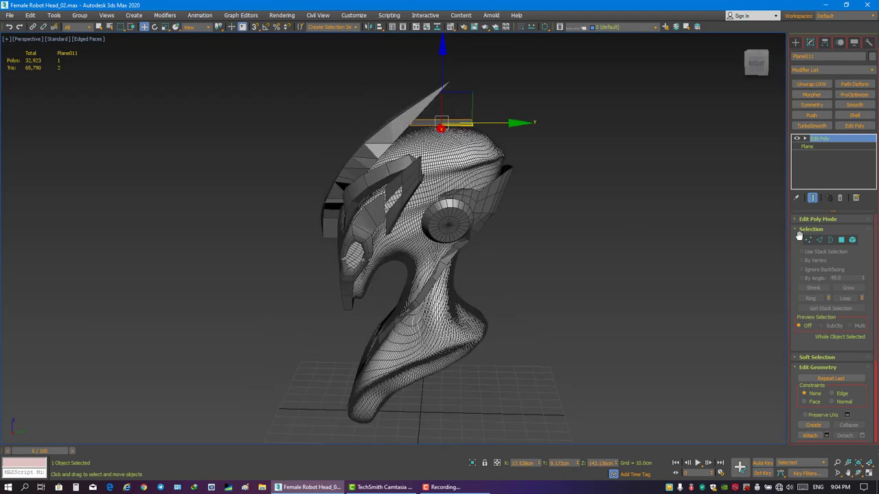
key("1")
scroll(474, 159, "up", 5)
scroll(474, 159, "up", 1)
left_click_drag(473, 159, 515, 134)
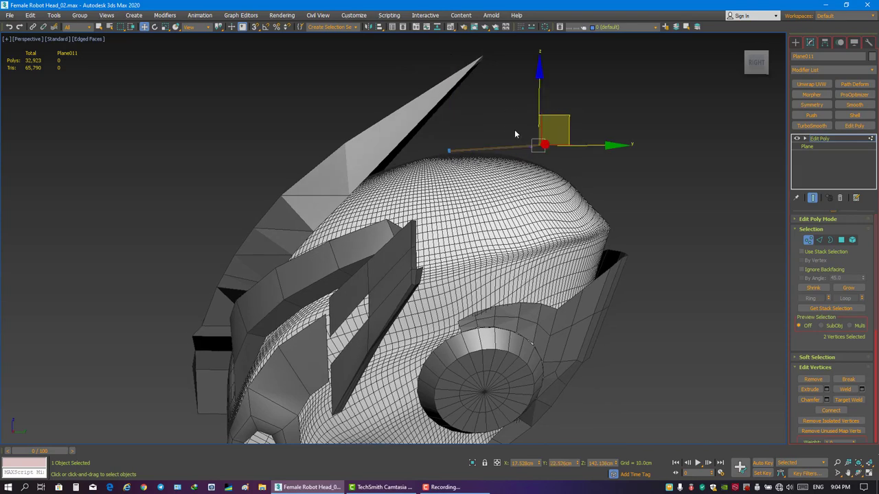
middle_click_drag(508, 124, 472, 180, "alt")
key("alt+w")
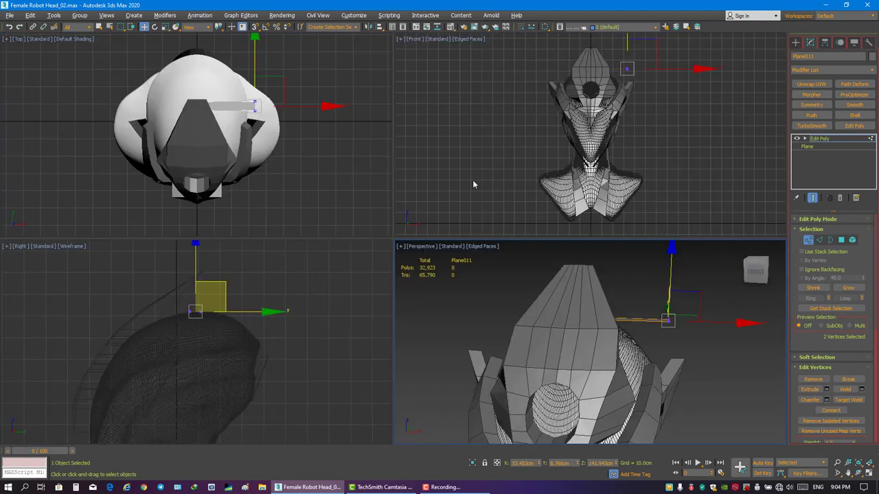
key("alt+w")
mouse_move(449, 318)
middle_mouse_down("alt")
mouse_move(404, 155)
mouse_move(456, 149)
mouse_move(475, 183)
mouse_move(459, 190)
middle_mouse_up("alt")
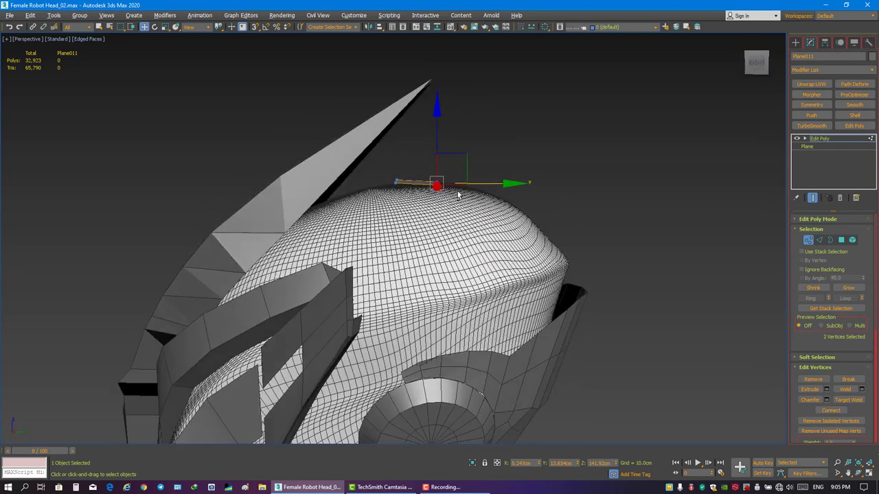
In the Right wireframe view, Shift-extrude the crown edge along the skull toward the back.
key("v")
key("r")
left_click_drag(367, 161, 439, 189)
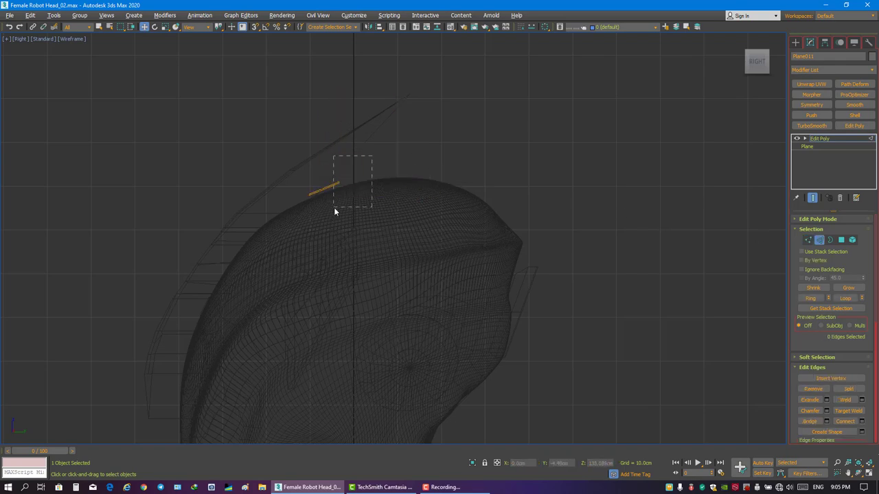
left_click_drag(334, 207, 407, 170)
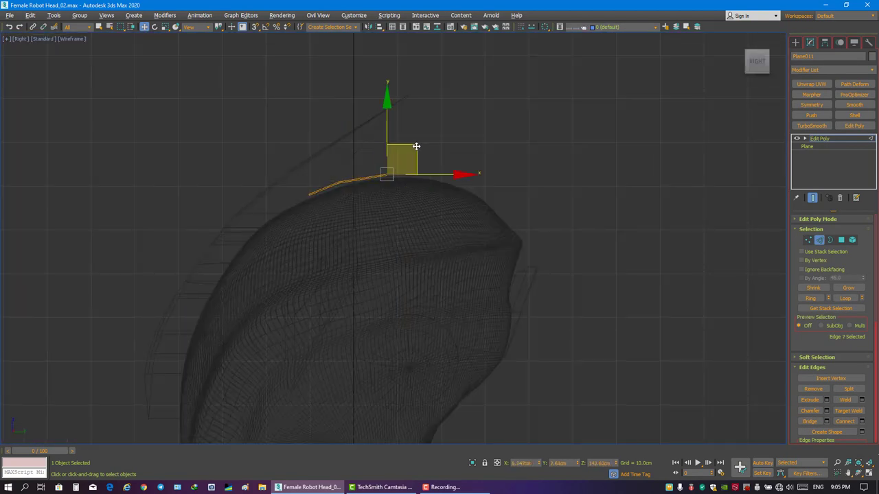
left_click_drag(471, 152, 527, 171, "shift")
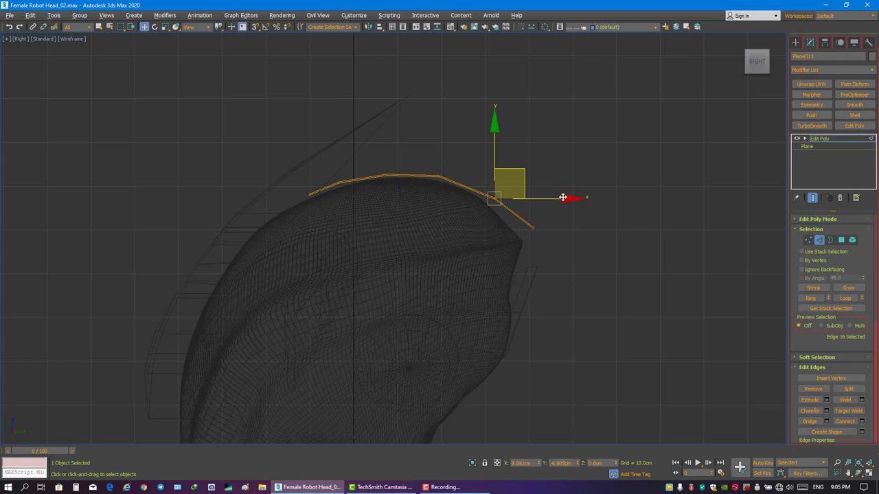
key("1")
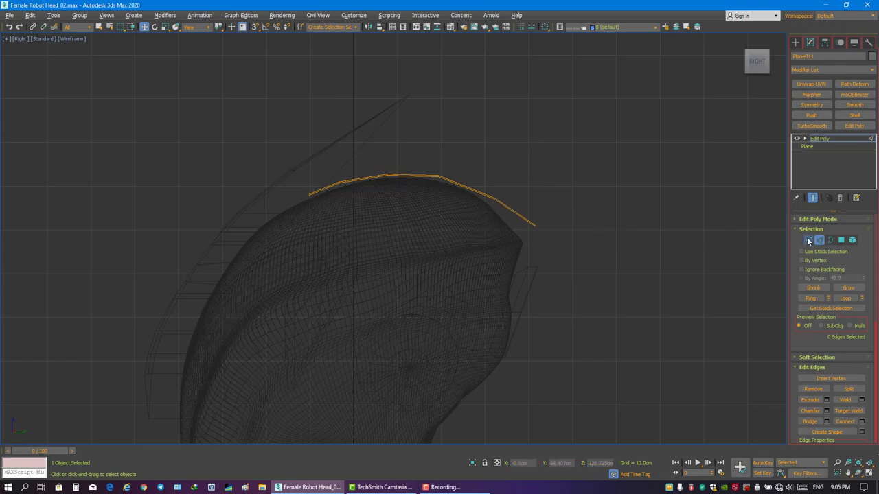
left_click_drag(511, 250, 542, 206)
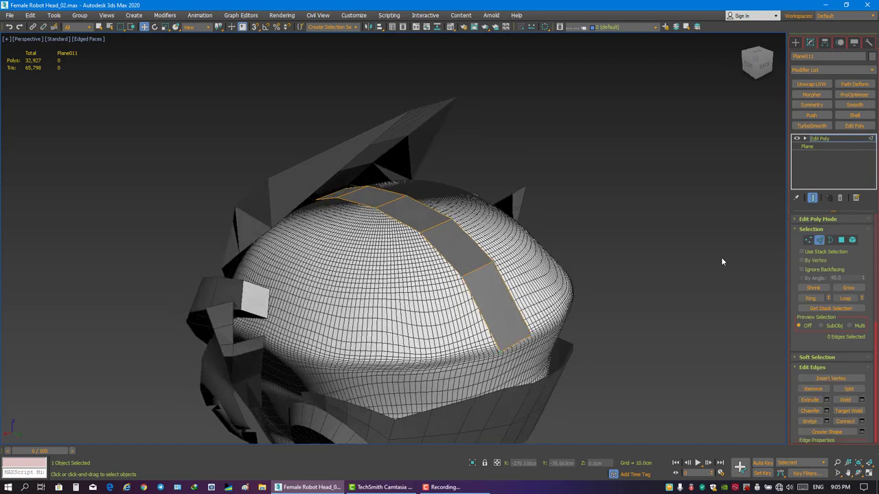
Shift-drag the head-top edge chain sideways to extrude a strip of polygons.
left_click(480, 316)
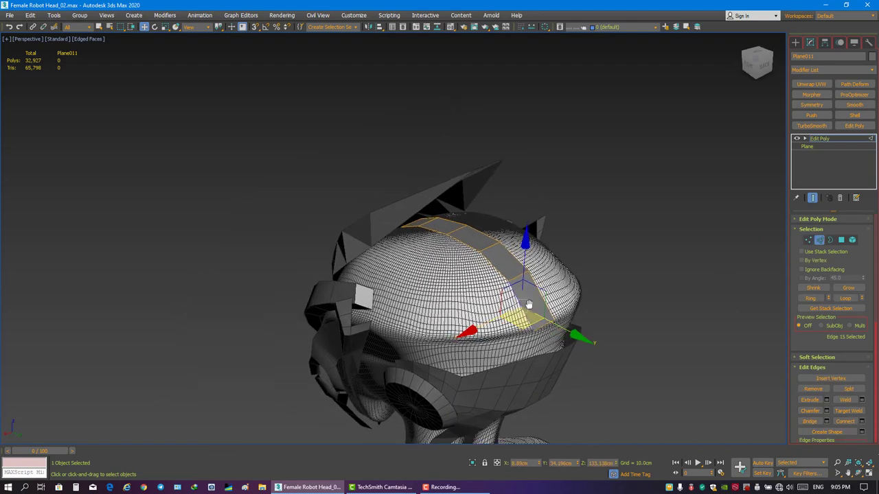
mouse_move(480, 316)
middle_mouse_down("alt")
mouse_move(523, 329)
mouse_move(592, 328)
mouse_move(413, 302)
mouse_move(536, 321)
mouse_move(545, 298)
mouse_move(478, 361)
mouse_move(565, 295)
mouse_move(510, 333)
middle_mouse_up("alt")
key("1")
left_click(506, 336)
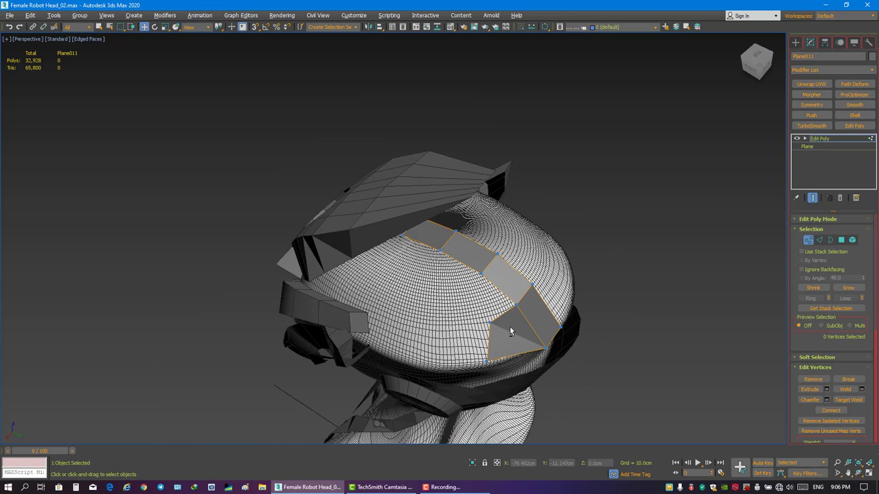
left_click(485, 360)
mouse_move(485, 360)
middle_mouse_down("alt")
mouse_move(722, 261)
mouse_move(594, 305)
middle_mouse_up("alt")
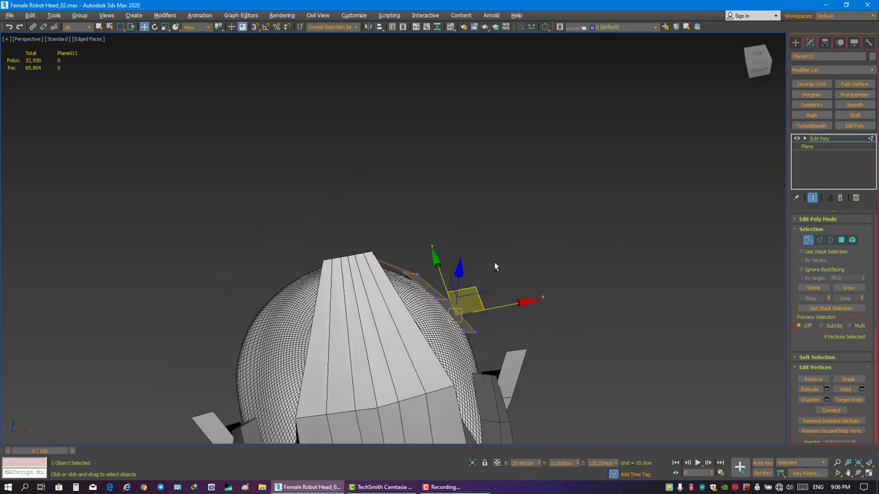
Move the strip's edge vertices so it hugs the skull.
mouse_move(483, 310)
middle_mouse_down("alt")
mouse_move(519, 213)
mouse_move(550, 248)
middle_mouse_up("alt")
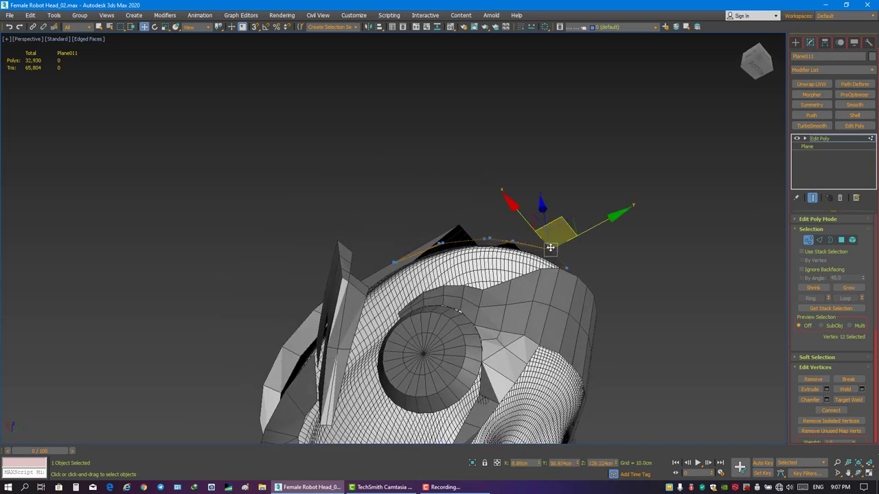
mouse_move(404, 238)
middle_mouse_down("alt")
mouse_move(467, 284)
mouse_move(369, 214)
middle_mouse_up("alt")
left_click(393, 228)
left_click(371, 187, "ctrl")
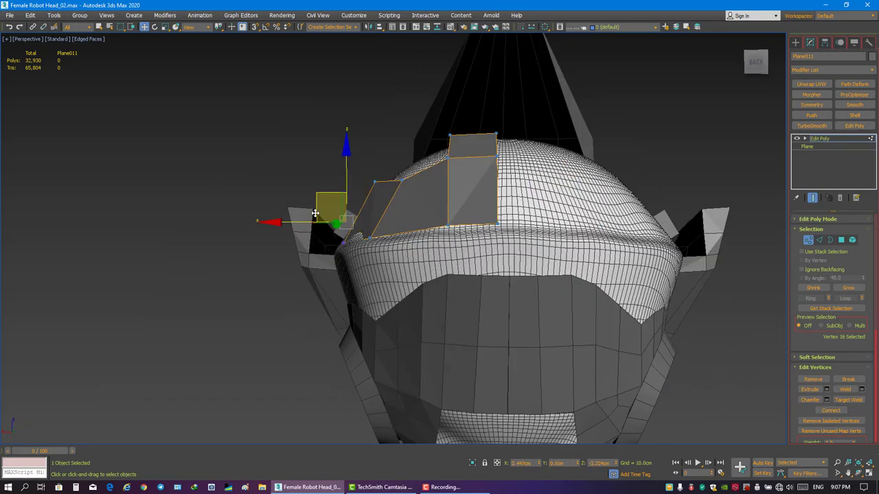
mouse_move(315, 214)
middle_mouse_down("alt")
mouse_move(357, 227)
mouse_move(302, 216)
mouse_move(293, 223)
mouse_move(446, 254)
mouse_move(369, 311)
mouse_move(447, 290)
mouse_move(330, 160)
mouse_move(300, 175)
mouse_move(330, 171)
mouse_move(407, 228)
mouse_move(422, 206)
mouse_move(402, 231)
mouse_move(510, 226)
mouse_move(487, 274)
mouse_move(597, 221)
mouse_move(563, 206)
mouse_move(584, 207)
middle_mouse_up("alt")
Extrude the strip's edges into additional armor plates over the skull's side.
left_click(431, 250)
mouse_move(430, 250)
middle_mouse_down("alt")
mouse_move(475, 221)
mouse_move(457, 249)
mouse_move(618, 244)
middle_mouse_up("alt")
left_click(498, 241)
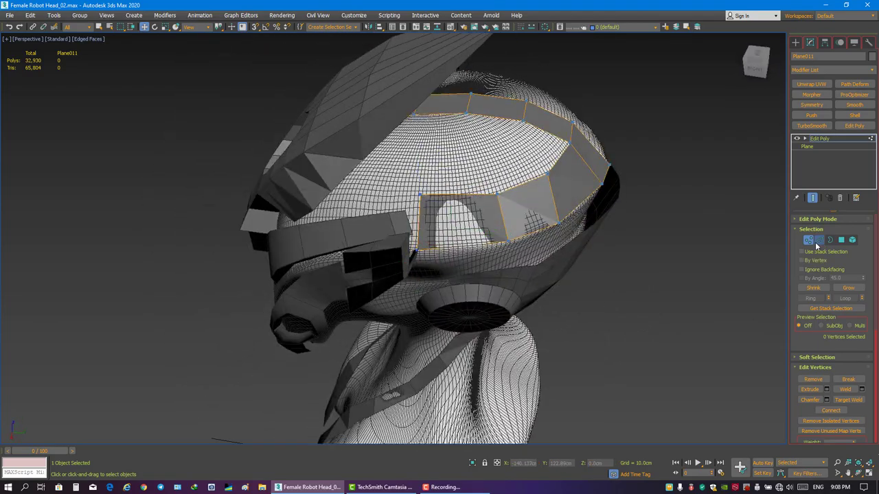
left_click_drag(474, 219, 476, 245, "shift")
left_click(550, 285)
mouse_move(551, 286)
middle_mouse_down("alt")
mouse_move(439, 220)
mouse_move(510, 282)
mouse_move(476, 219)
mouse_move(486, 221)
middle_mouse_up("alt")
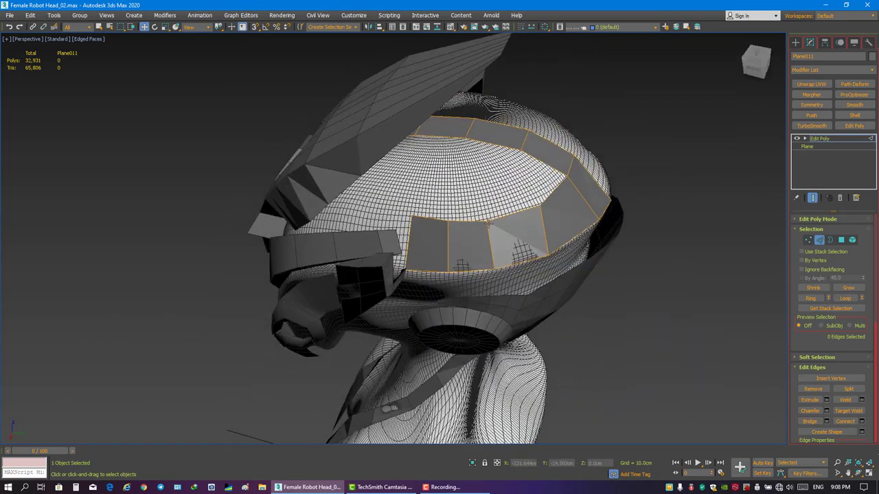
mouse_move(478, 190)
middle_mouse_down("alt")
mouse_move(442, 152)
mouse_move(460, 131)
mouse_move(444, 118)
middle_mouse_up("alt")
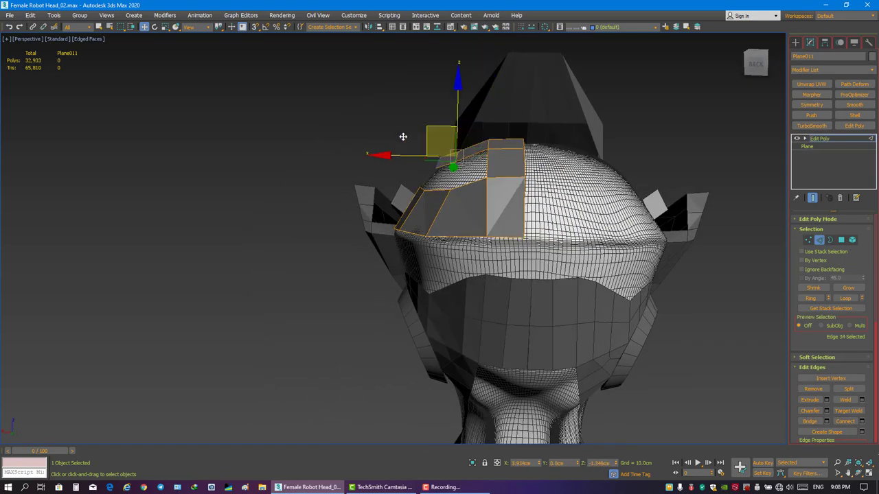
mouse_move(403, 136)
middle_mouse_down("alt")
mouse_move(539, 188)
mouse_move(460, 220)
middle_mouse_up("alt")
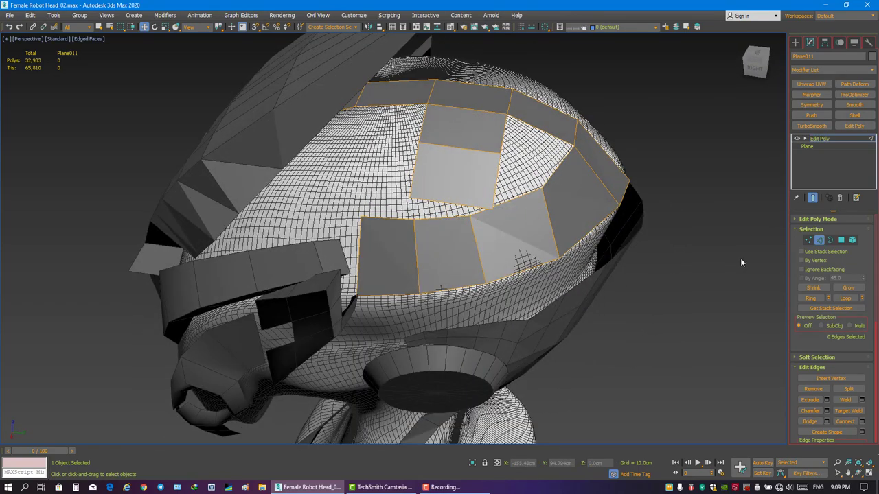
Move a plate vertex up to fit against the skull.
key("1")
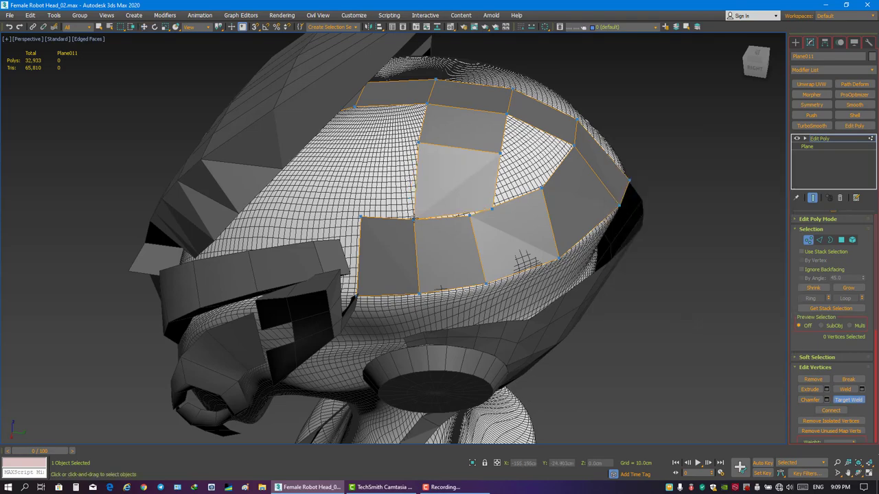
key("w")
left_click(472, 216)
middle_click_drag(472, 216, 535, 123, "alt")
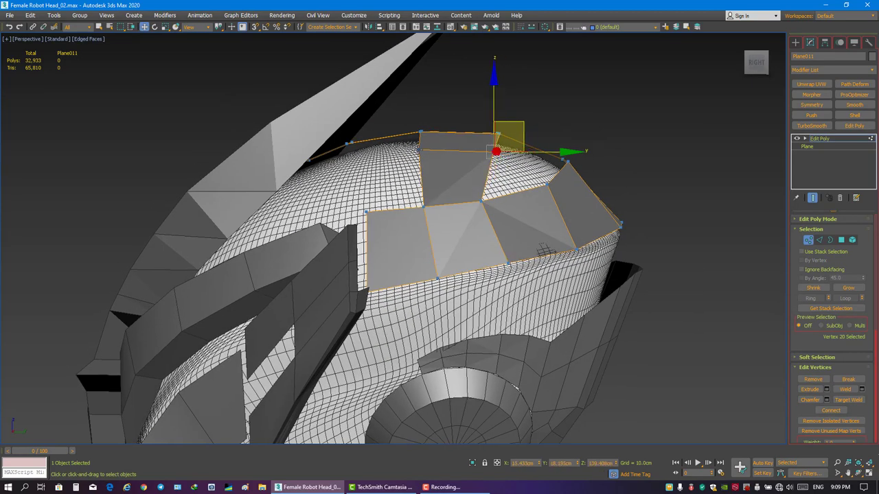
left_click(506, 183)
middle_click_drag(506, 182, 531, 199, "alt")
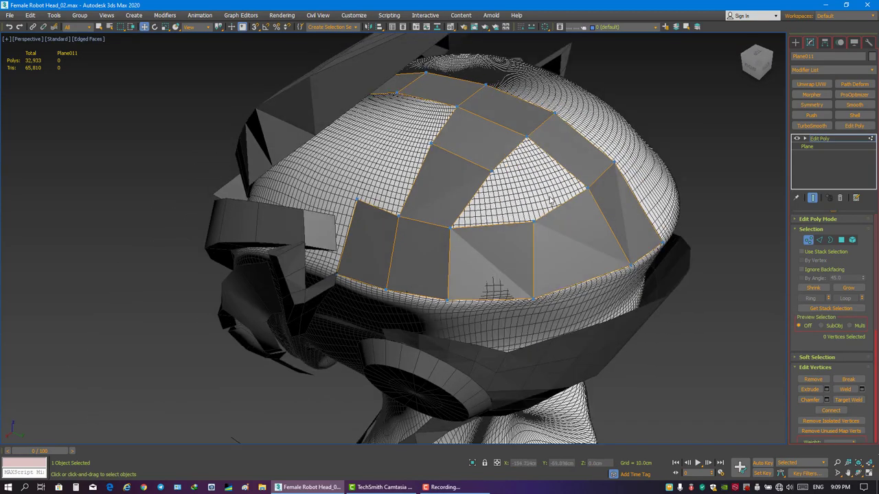
Fill the hole in the armor plates with a new polygon.
right_click(550, 199)
right_click(819, 241)
left_click(803, 199)
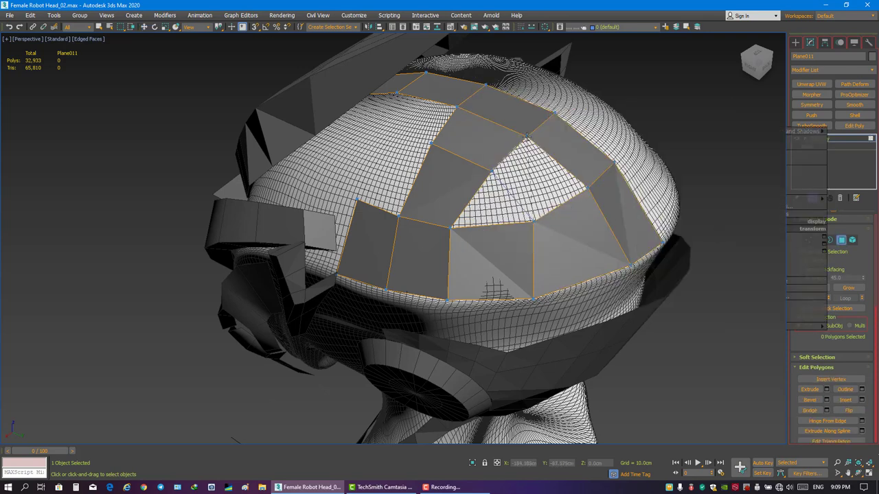
middle_click_drag(585, 187, 686, 219, "alt")
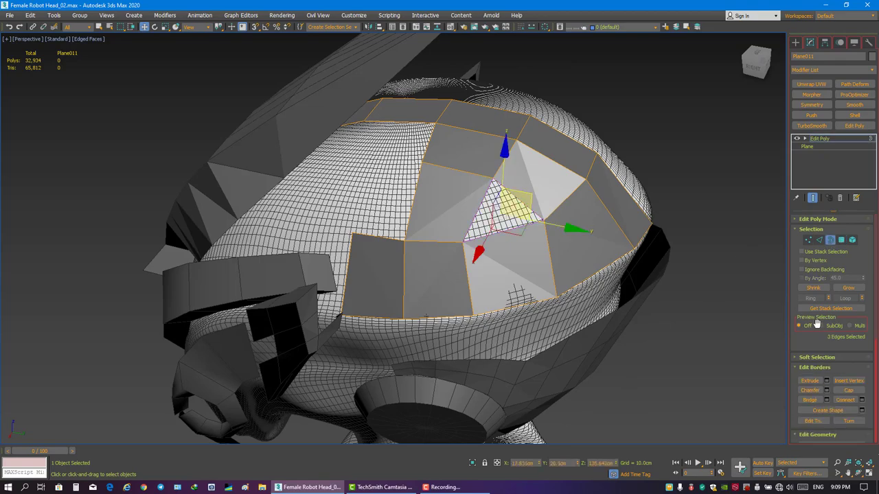
key("1")
mouse_move(782, 252)
middle_mouse_down("alt")
mouse_move(576, 237)
mouse_move(555, 193)
middle_mouse_up("alt")
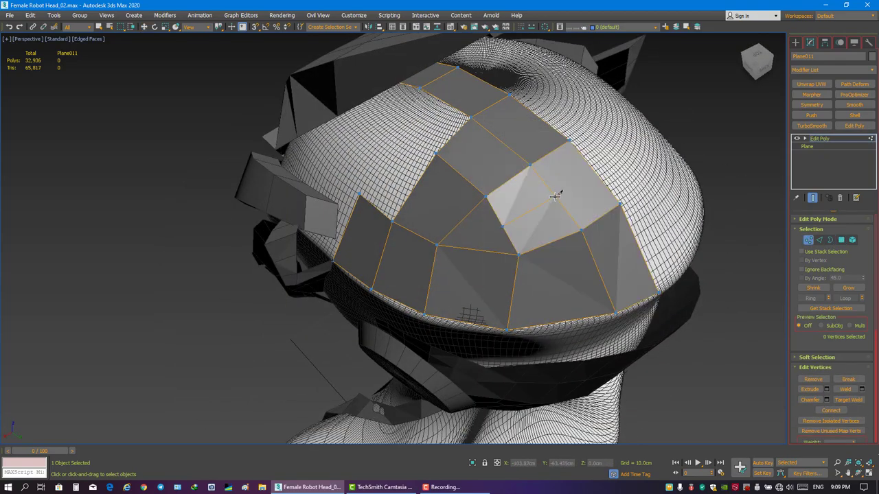
key("2")
mouse_move(738, 254)
middle_mouse_down("alt")
mouse_move(540, 257)
mouse_move(588, 259)
mouse_move(520, 281)
mouse_move(556, 246)
middle_mouse_up("alt")
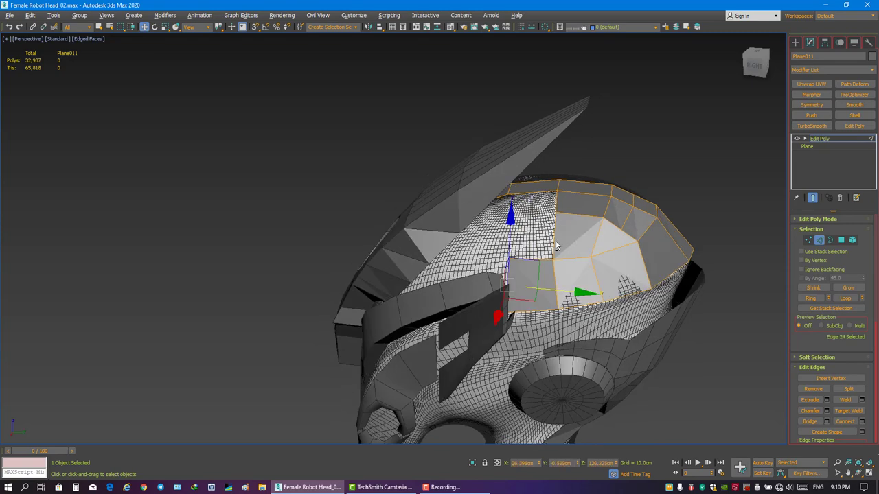
Extrude the plate edges with new polygons toward the front of the head.
left_click(556, 189)
middle_click_drag(555, 190, 676, 199, "alt")
middle_click_drag(578, 249, 493, 256, "alt")
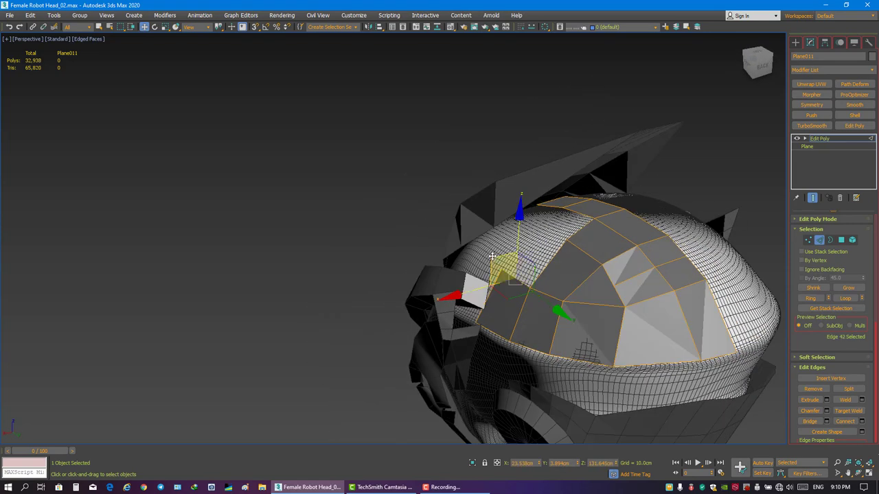
mouse_move(525, 214)
middle_mouse_down("alt")
mouse_move(561, 255)
mouse_move(562, 288)
middle_mouse_up("alt")
Target-weld a loose vertex onto its neighbour and move vertices onto the skull.
key("1")
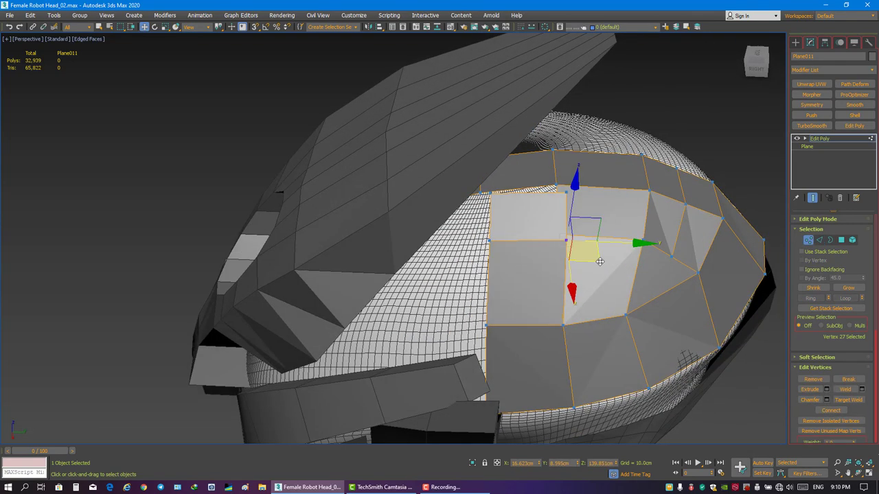
left_click(556, 238)
left_click(562, 322)
key("w")
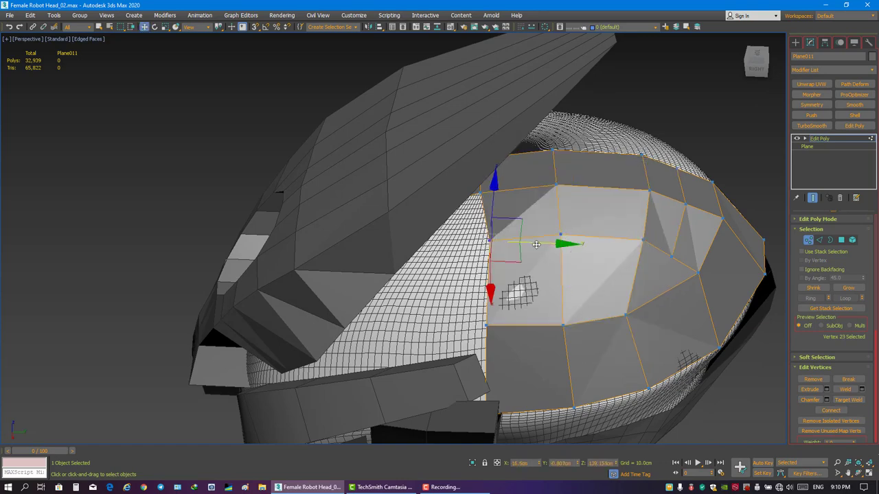
mouse_move(604, 261)
middle_mouse_down("alt")
mouse_move(548, 256)
mouse_move(556, 275)
mouse_move(518, 250)
middle_mouse_up("alt")
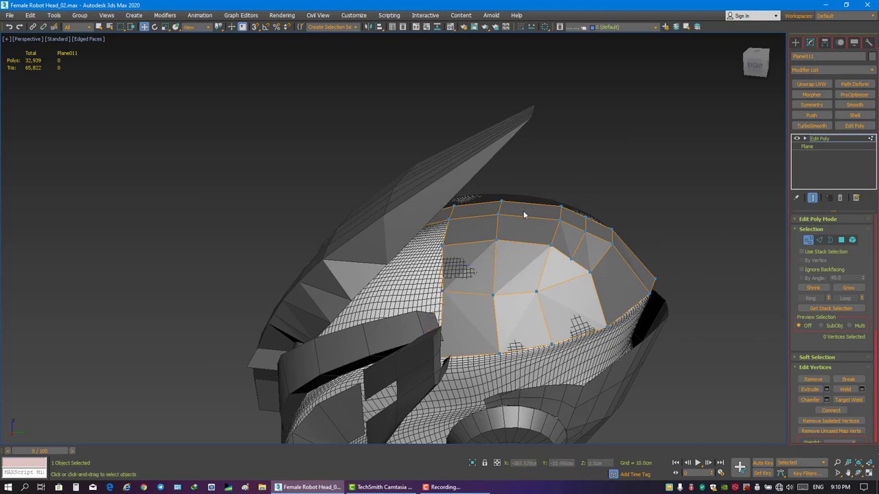
mouse_move(523, 215)
middle_mouse_down("alt")
mouse_move(522, 233)
mouse_move(564, 272)
mouse_move(481, 269)
mouse_move(527, 309)
middle_mouse_up("alt")
Reselect the top head plate and switch to pivot-only editing.
mouse_move(554, 348)
middle_mouse_down("alt")
mouse_move(563, 300)
mouse_move(586, 275)
mouse_move(678, 251)
middle_mouse_up("alt")
left_click(678, 250)
scroll(618, 240, "down", 5)
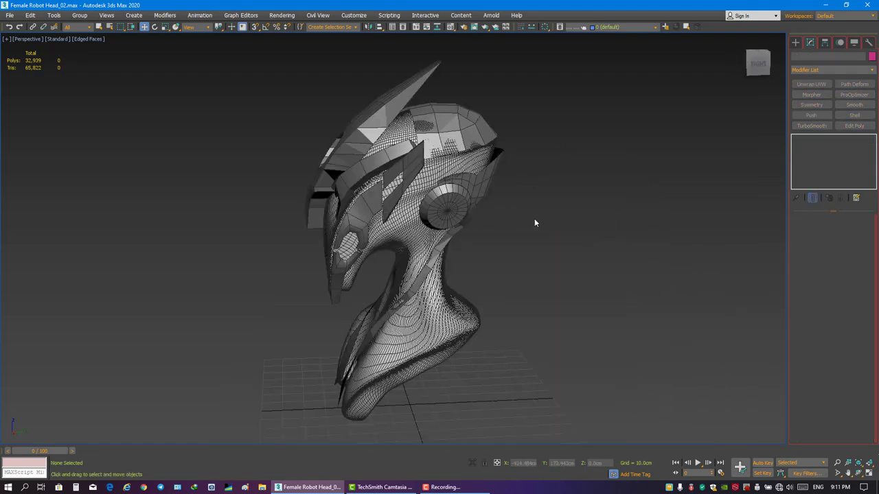
middle_click_drag(533, 222, 480, 227, "alt")
left_click(373, 157)
left_click(824, 42)
left_click(831, 105)
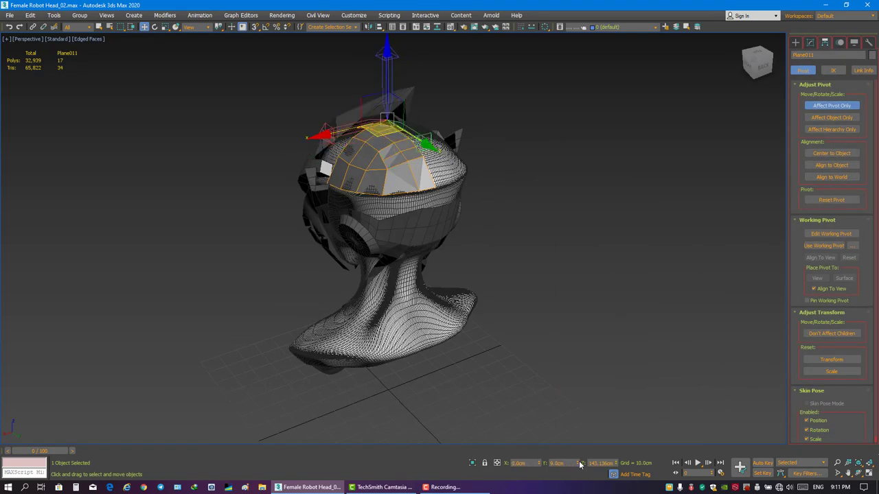
Cancel the Mirror dialog without mirroring the plate and deselect everything.
middle_click_drag(569, 103, 427, 124, "alt")
left_click(368, 26)
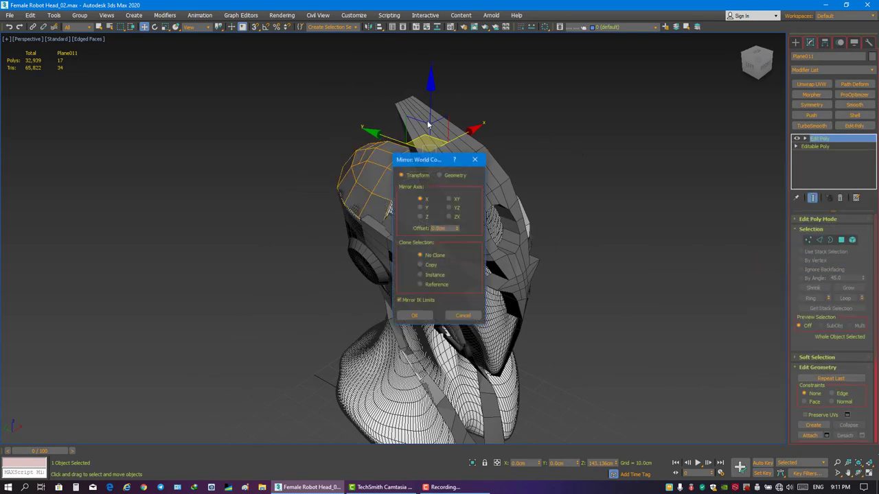
left_click(414, 315)
left_click(453, 171)
mouse_move(453, 172)
middle_mouse_down("alt")
mouse_move(460, 155)
mouse_move(502, 142)
mouse_move(466, 151)
mouse_move(518, 156)
mouse_move(493, 129)
middle_mouse_up("alt")
Select the top head plate Plane011 in Vertex mode and check its centre-seam vertices.
left_click(473, 165)
key("1")
middle_click_drag(726, 216, 492, 88, "alt")
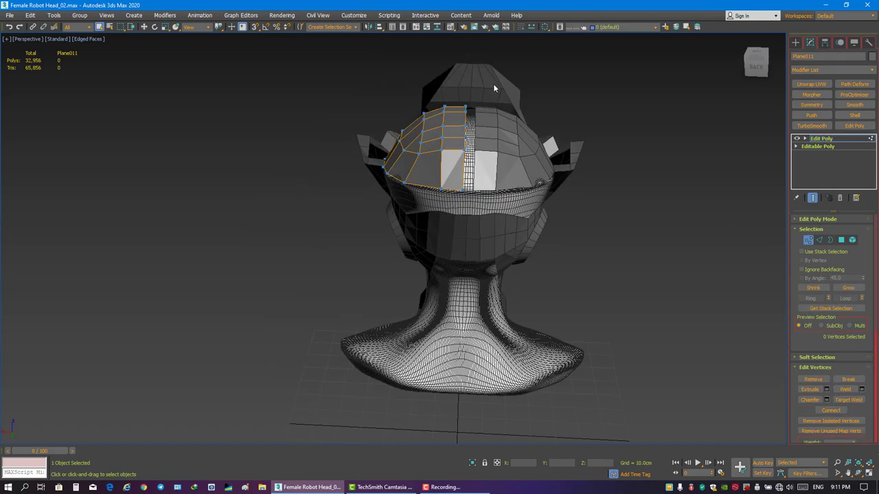
key("w")
left_click_drag(493, 88, 462, 203)
mouse_move(462, 202)
middle_mouse_down("alt")
mouse_move(608, 161)
mouse_move(568, 181)
mouse_move(559, 162)
mouse_move(414, 131)
mouse_move(577, 155)
mouse_move(793, 232)
middle_mouse_up("alt")
left_click(577, 155)
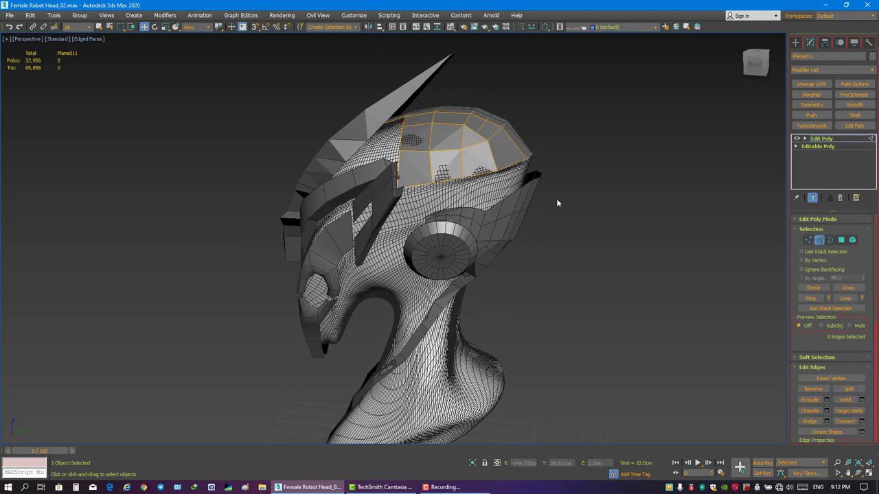
Select Plane011's lower border edges and Shift-drag them down into a hanging tab.
middle_click_drag(496, 206, 498, 199, "alt")
double_click(446, 168)
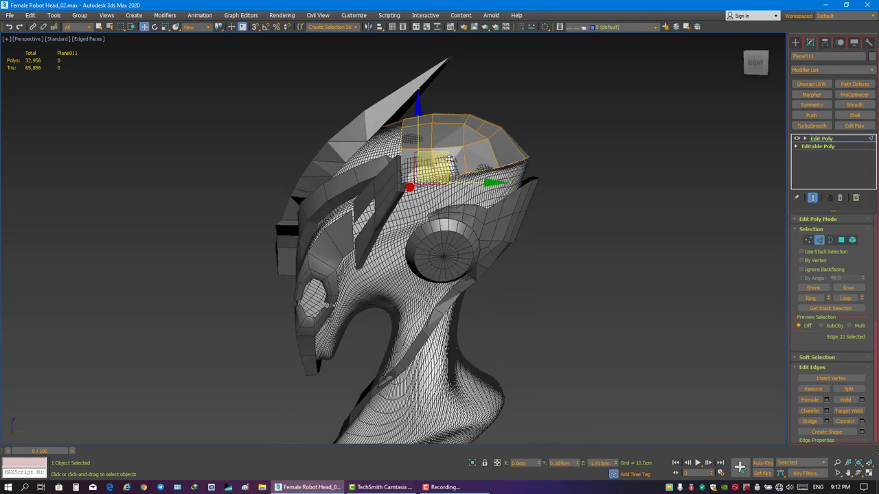
mouse_move(449, 160)
middle_mouse_down("alt")
mouse_move(474, 171)
mouse_move(440, 178)
mouse_move(490, 187)
mouse_move(432, 172)
mouse_move(482, 187)
middle_mouse_up("alt")
left_click(431, 172, "ctrl")
scroll(488, 178, "up", 5)
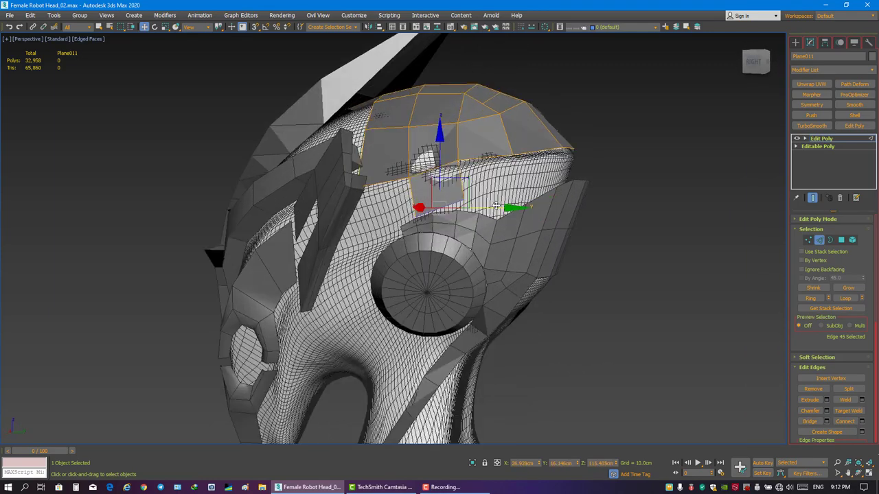
left_click(802, 240)
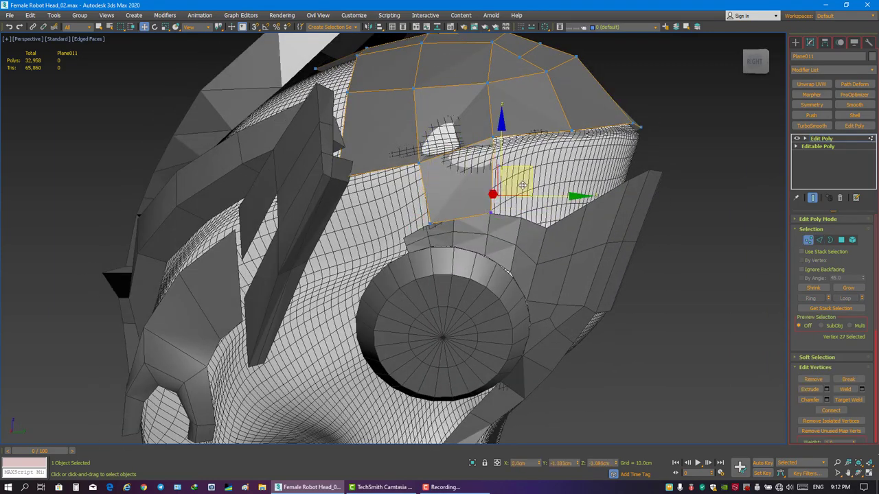
middle_click_drag(522, 186, 658, 265, "alt")
Move the tab's corner vertices toward the side eye lens.
left_click(657, 265)
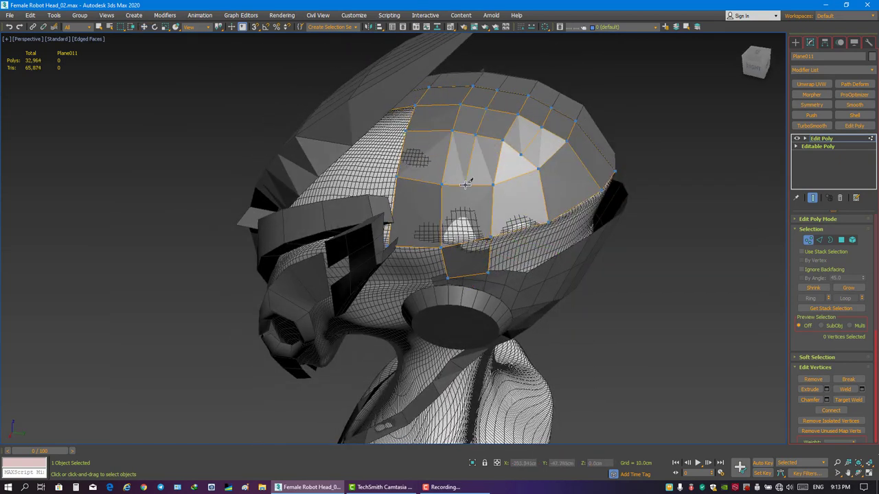
key("w")
middle_click_drag(464, 274, 484, 254, "alt")
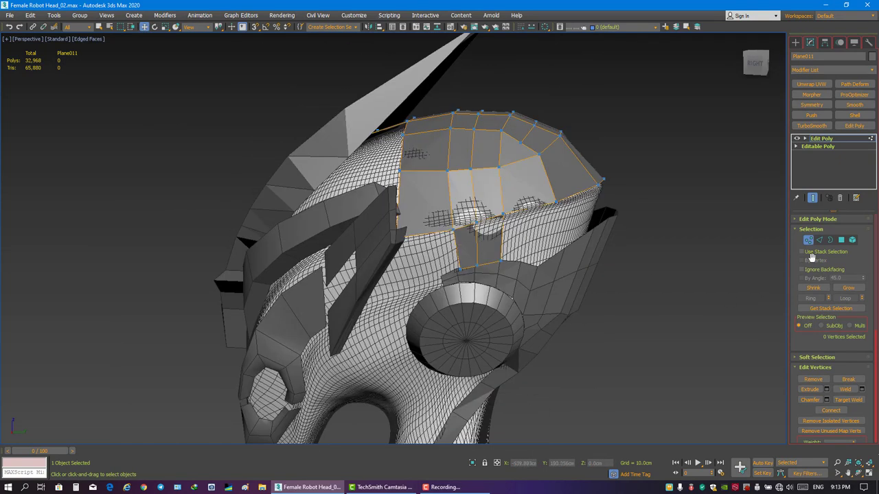
scroll(468, 265, "up", 2)
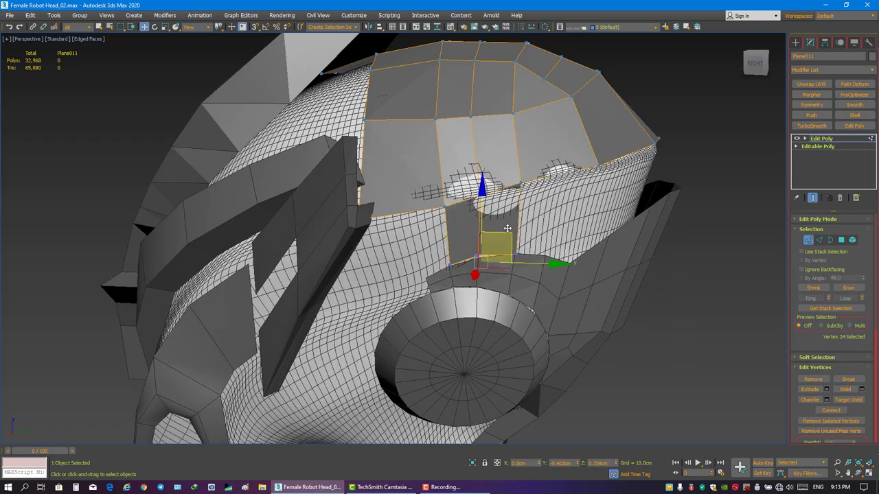
mouse_move(547, 229)
middle_mouse_down("alt")
mouse_move(434, 206)
mouse_move(496, 173)
middle_mouse_up("alt")
left_click(466, 192)
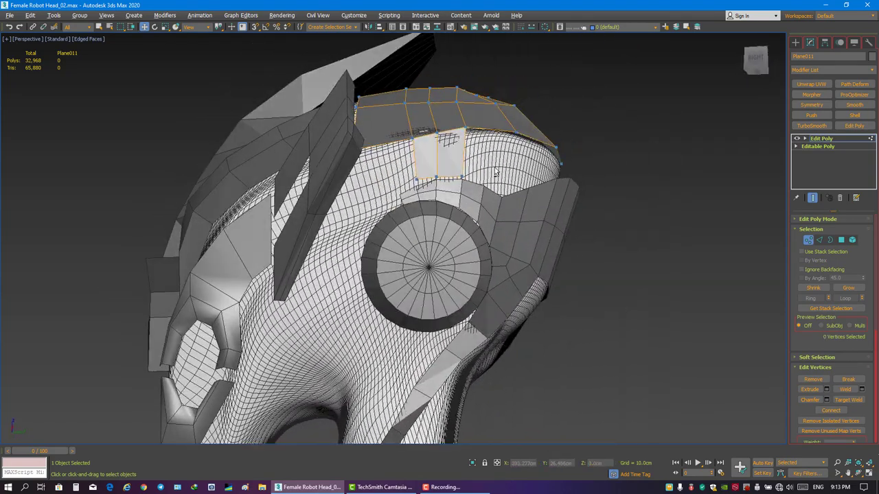
Inspect the new tab around the head and reselect the top head plate.
mouse_move(415, 141)
middle_mouse_down("alt")
mouse_move(446, 186)
mouse_move(418, 184)
mouse_move(616, 217)
mouse_move(492, 217)
mouse_move(474, 176)
mouse_move(704, 235)
middle_mouse_up("alt")
scroll(452, 162, "down", 5)
left_click(617, 218)
scroll(473, 177, "up", 5)
left_click(473, 177)
QuickSlice the top head plate and adjust its edge and top vertices.
right_click(704, 235)
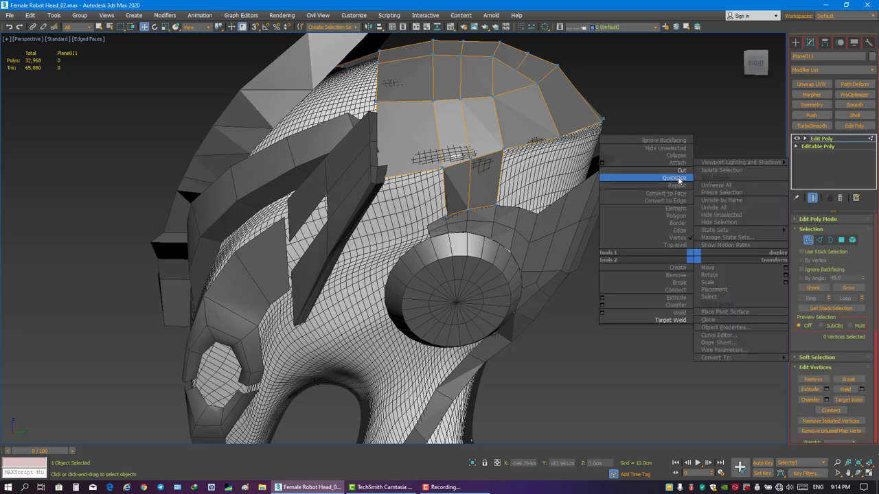
left_click(648, 177)
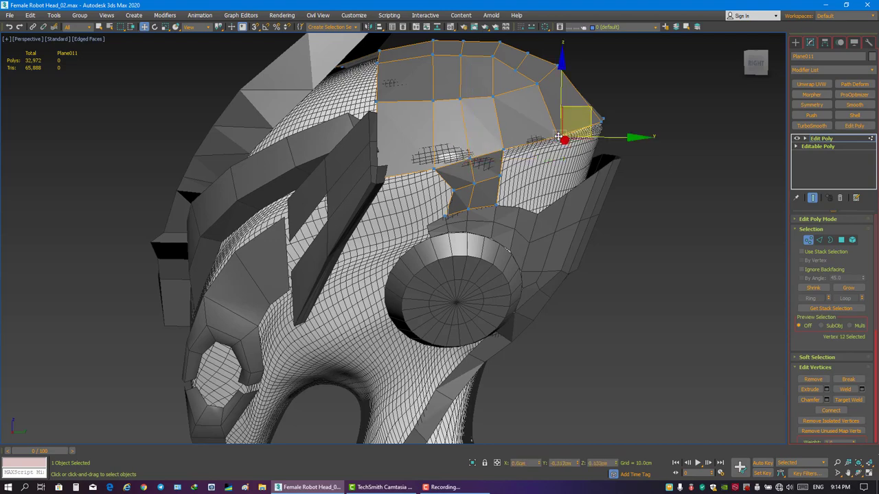
left_click(558, 137)
mouse_move(558, 137)
middle_mouse_down("alt")
mouse_move(559, 157)
mouse_move(528, 172)
mouse_move(473, 160)
mouse_move(459, 172)
mouse_move(490, 126)
middle_mouse_up("alt")
left_click(528, 172)
left_click(462, 173)
left_click(473, 151)
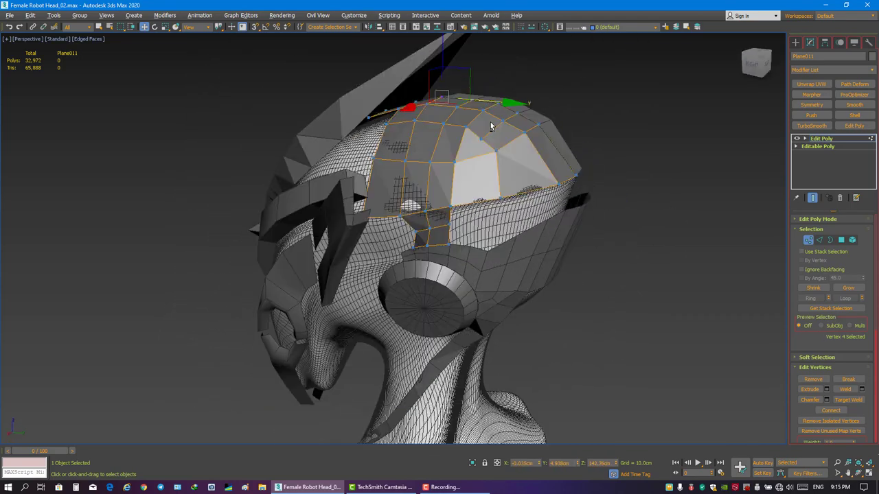
key("ctrl+z")
mouse_move(462, 192)
middle_mouse_down("alt")
mouse_move(489, 189)
mouse_move(480, 178)
mouse_move(508, 181)
middle_mouse_up("alt")
key("ctrl+z")
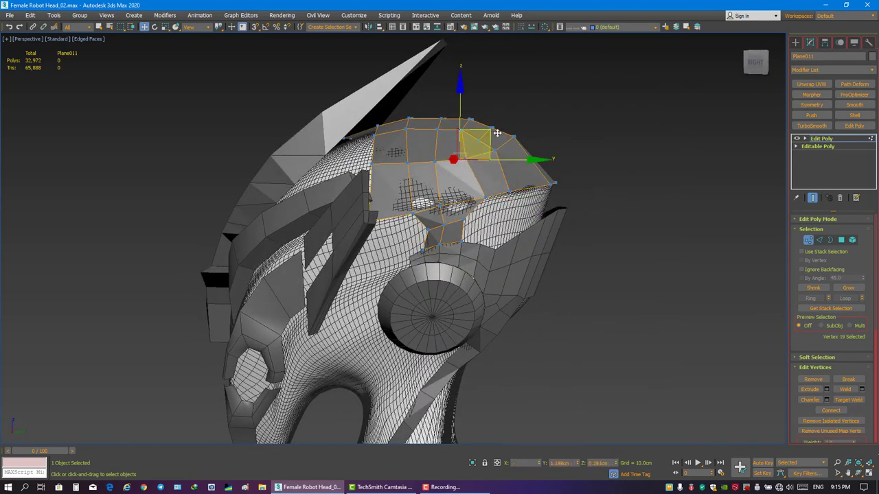
Align the centre-seam vertices of the back cranium plate Plane012 in Vertex mode.
mouse_move(497, 133)
middle_mouse_down("alt")
mouse_move(525, 141)
mouse_move(456, 244)
mouse_move(426, 158)
mouse_move(422, 220)
mouse_move(411, 209)
mouse_move(466, 220)
mouse_move(357, 161)
mouse_move(400, 177)
mouse_move(508, 177)
middle_mouse_up("alt")
scroll(400, 206, "down", 5)
key("ctrl+d")
left_click(353, 156)
left_click(838, 143)
key("w")
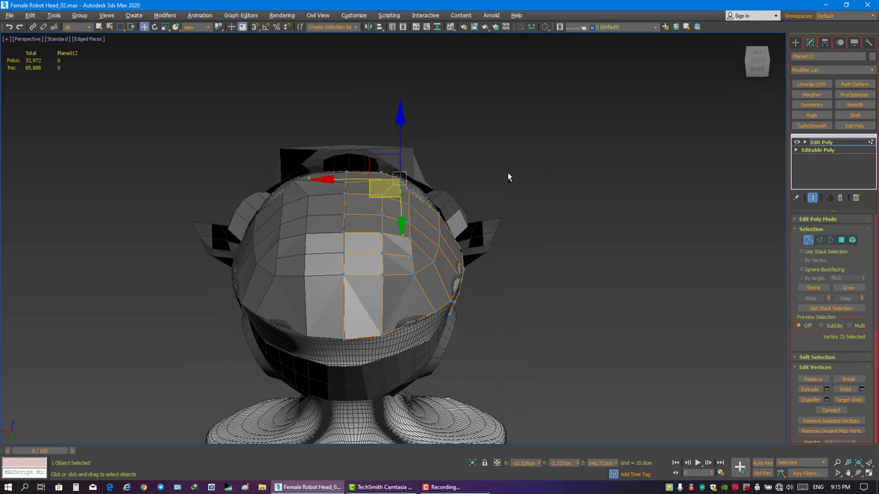
mouse_move(348, 180)
middle_mouse_down("alt")
mouse_move(382, 141)
mouse_move(495, 174)
mouse_move(624, 238)
middle_mouse_up("alt")
left_click(625, 238)
scroll(625, 238, "down", 3)
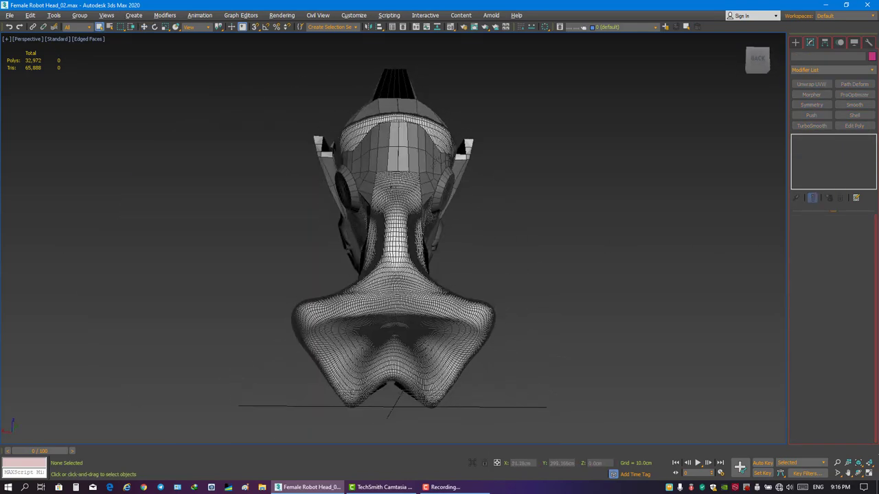
middle_click_drag(399, 226, 451, 206, "alt")
Show four viewports, shade the side view, and maximize the Perspective view.
key("alt+w")
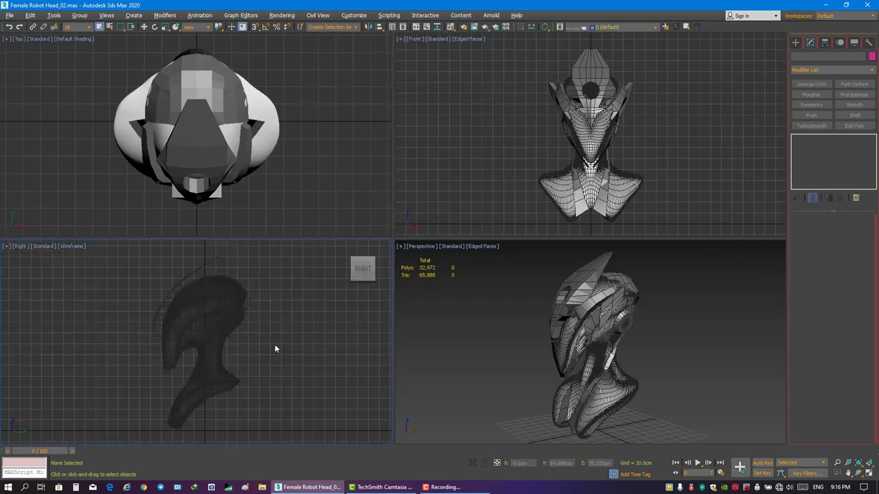
key("F3")
left_click(466, 361)
key("alt+w")
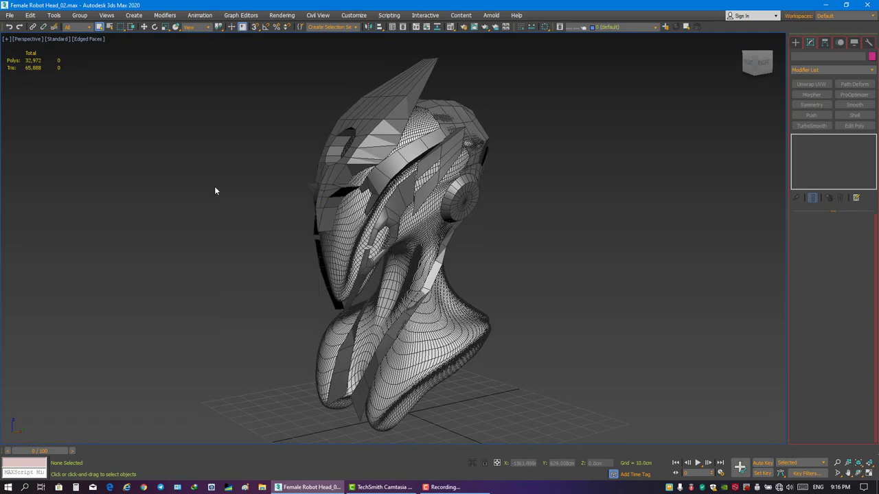
Confirm the file switch, then select and frame the crest plate Plane005 for vertex editing.
left_click(467, 278)
left_click(481, 247)
key("z")
key("1")
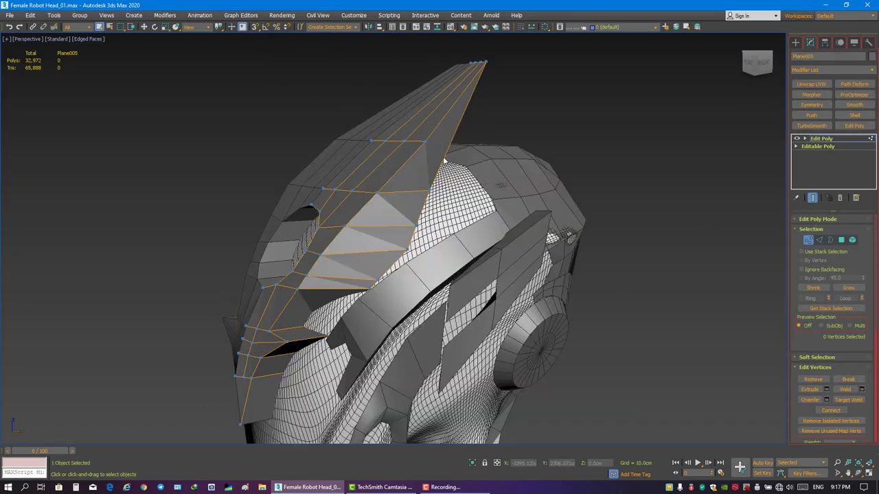
mouse_move(510, 168)
middle_mouse_down("alt")
mouse_move(436, 191)
mouse_move(450, 194)
mouse_move(412, 186)
mouse_move(477, 191)
mouse_move(501, 219)
mouse_move(495, 241)
middle_mouse_up("alt")
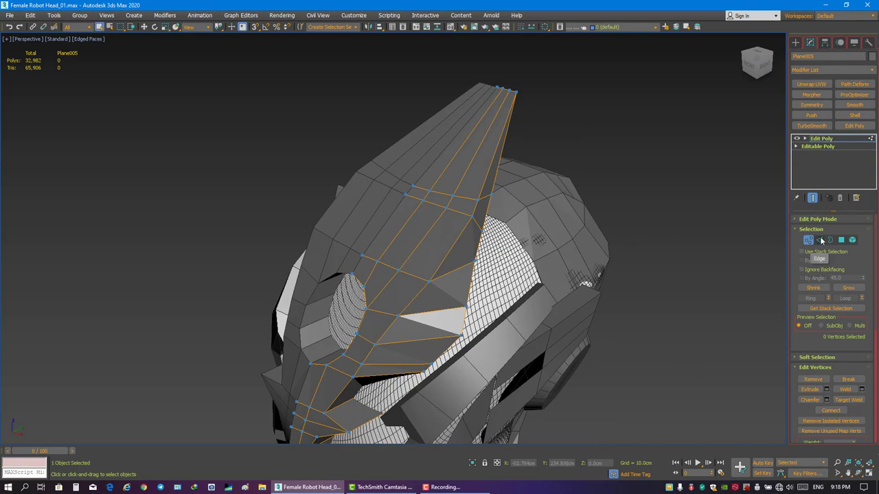
Reshape the crest's top polygons and move the two vertices at its tip.
left_click(841, 239)
mouse_move(707, 223)
middle_mouse_down("alt")
mouse_move(453, 171)
mouse_move(462, 179)
mouse_move(447, 154)
mouse_move(561, 171)
mouse_move(439, 155)
mouse_move(443, 175)
mouse_move(466, 197)
mouse_move(607, 202)
middle_mouse_up("alt")
left_click(451, 158)
key("w")
left_click(613, 204)
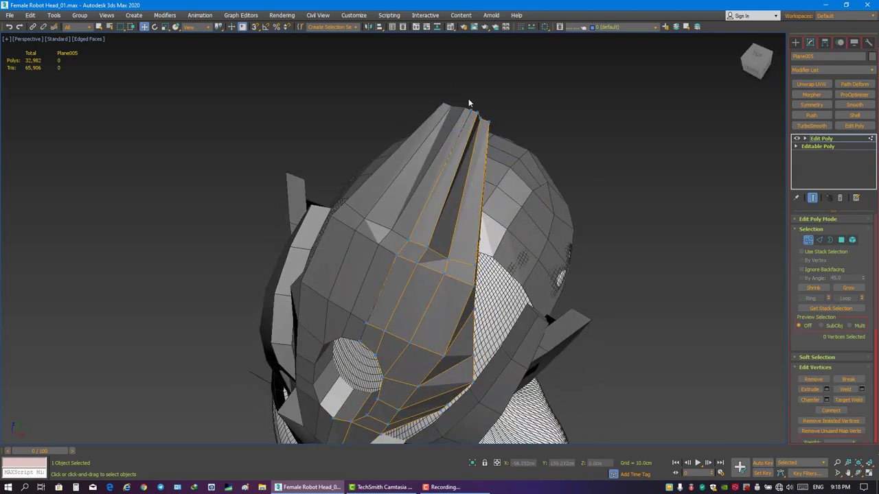
left_click_drag(461, 95, 481, 118)
mouse_move(480, 118)
middle_mouse_down("alt")
mouse_move(482, 89)
mouse_move(476, 102)
middle_mouse_up("alt")
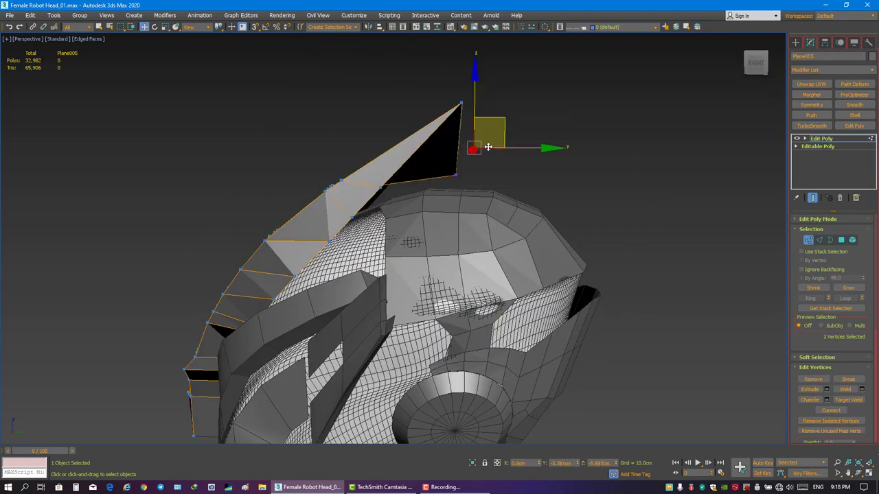
mouse_move(487, 147)
middle_mouse_down("alt")
mouse_move(453, 117)
mouse_move(587, 131)
mouse_move(652, 178)
middle_mouse_up("alt")
Cut a new edge across the face plate.
key("2")
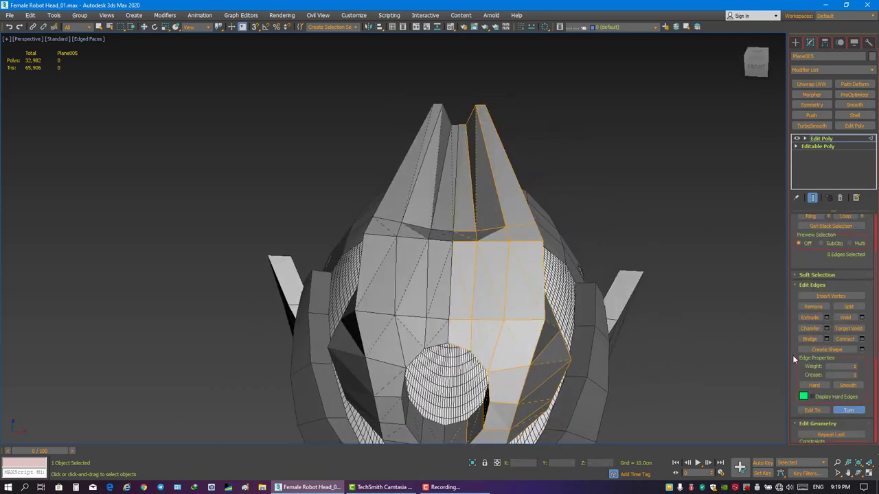
mouse_move(687, 275)
middle_mouse_down("alt")
mouse_move(570, 175)
mouse_move(616, 221)
mouse_move(389, 145)
mouse_move(439, 175)
mouse_move(412, 189)
mouse_move(440, 199)
mouse_move(449, 164)
mouse_move(446, 178)
middle_mouse_up("alt")
left_click(616, 221)
left_click(447, 178)
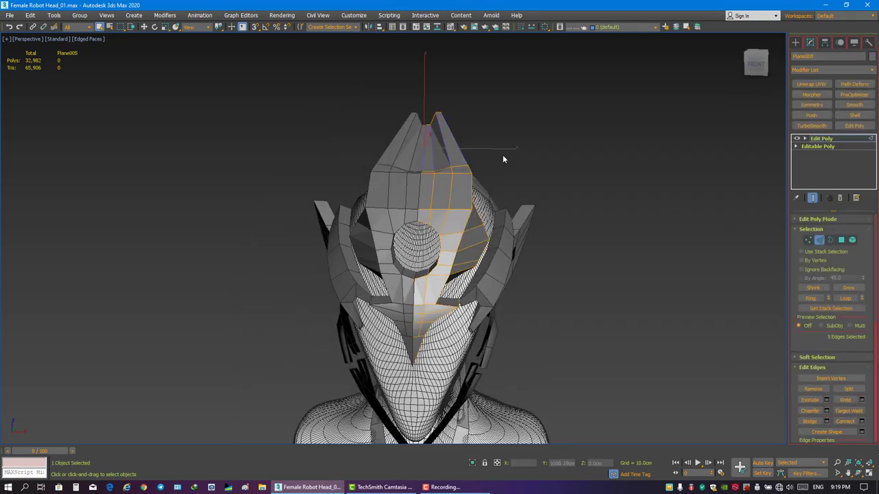
mouse_move(502, 160)
middle_mouse_down("alt")
mouse_move(545, 171)
mouse_move(517, 200)
middle_mouse_up("alt")
right_click(517, 201)
left_click(517, 201)
left_click(420, 233)
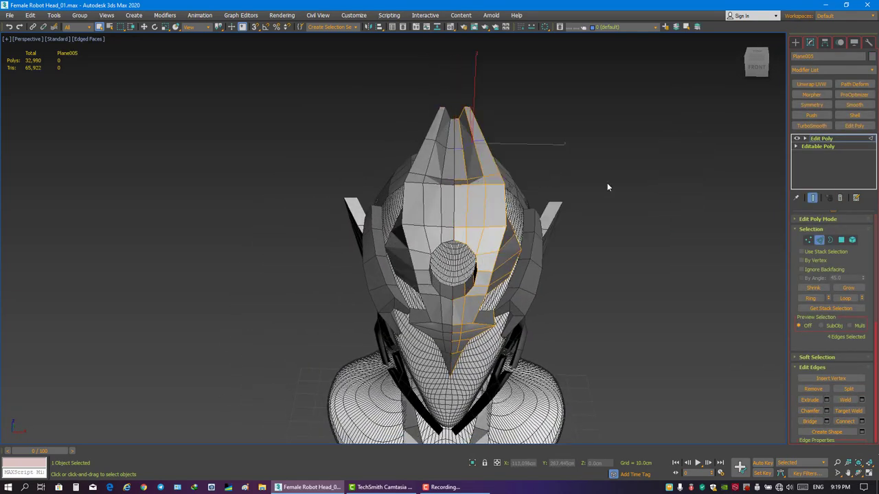
Reselect the crest plate and finish the cut across its top.
mouse_move(478, 140)
middle_mouse_down("alt")
mouse_move(520, 171)
mouse_move(597, 174)
mouse_move(662, 225)
mouse_move(555, 186)
mouse_move(453, 215)
mouse_move(466, 196)
mouse_move(435, 192)
middle_mouse_up("alt")
key("w")
left_click(494, 145)
left_click(662, 224)
scroll(453, 216, "up", 3)
scroll(435, 192, "up", 2)
left_click(435, 192)
scroll(435, 192, "down", 2)
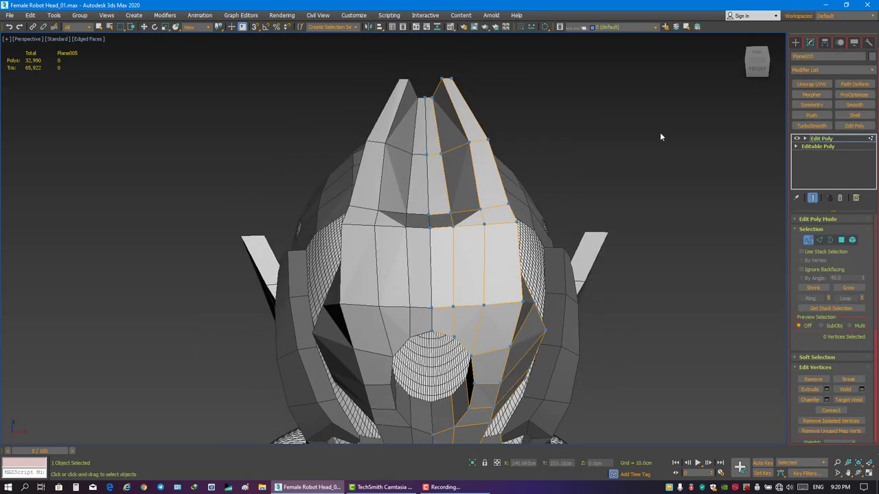
left_click(470, 139)
Move a vertex on the new cut into place and leave vertex editing.
middle_click_drag(470, 139, 532, 178, "alt")
key("w")
left_click(454, 202)
mouse_move(453, 202)
middle_mouse_down("alt")
mouse_move(446, 183)
mouse_move(521, 168)
middle_mouse_up("alt")
mouse_move(520, 225)
middle_mouse_down("alt")
mouse_move(480, 219)
mouse_move(526, 227)
mouse_move(472, 205)
mouse_move(567, 238)
middle_mouse_up("alt")
scroll(535, 237, "up", 3)
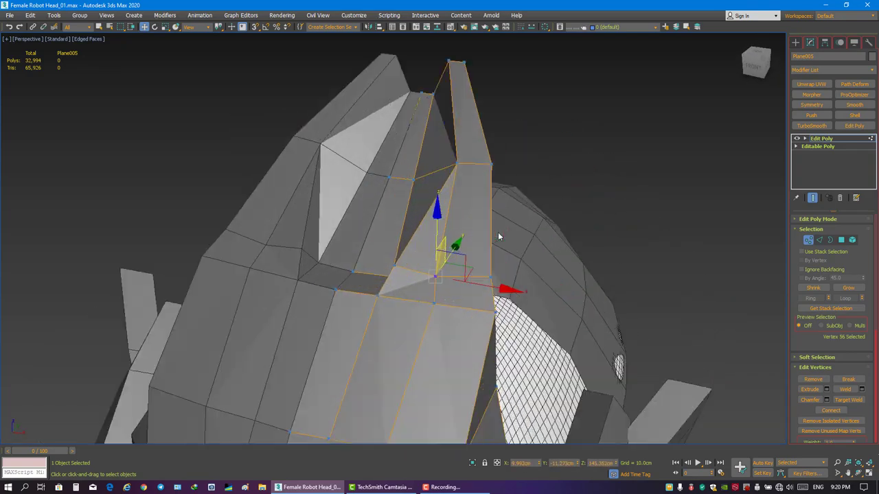
mouse_move(499, 236)
middle_mouse_down("alt")
mouse_move(530, 255)
mouse_move(496, 210)
mouse_move(621, 221)
middle_mouse_up("alt")
right_click(622, 221)
left_click(500, 276)
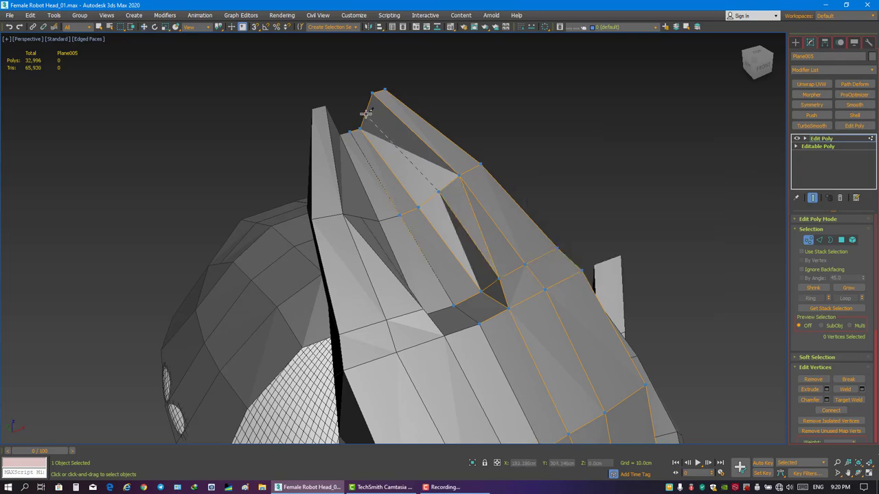
key("ctrl+z")
Frame the model and select the crest plate Plane005 for vertex editing.
key("w")
key("z")
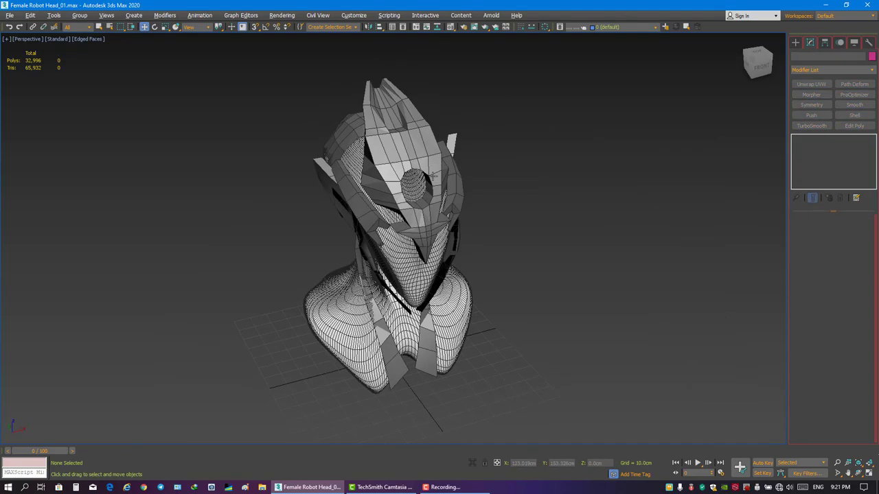
scroll(434, 173, "up", 5)
scroll(432, 201, "up", 3)
left_click(534, 183)
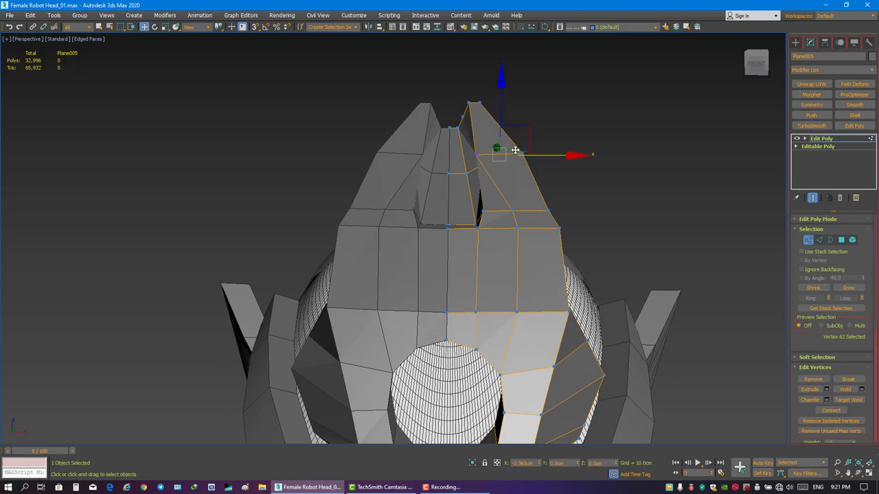
mouse_move(515, 150)
middle_mouse_down("alt")
mouse_move(551, 178)
mouse_move(561, 169)
mouse_move(549, 151)
mouse_move(521, 142)
mouse_move(526, 169)
mouse_move(563, 171)
mouse_move(510, 166)
mouse_move(608, 182)
middle_mouse_up("alt")
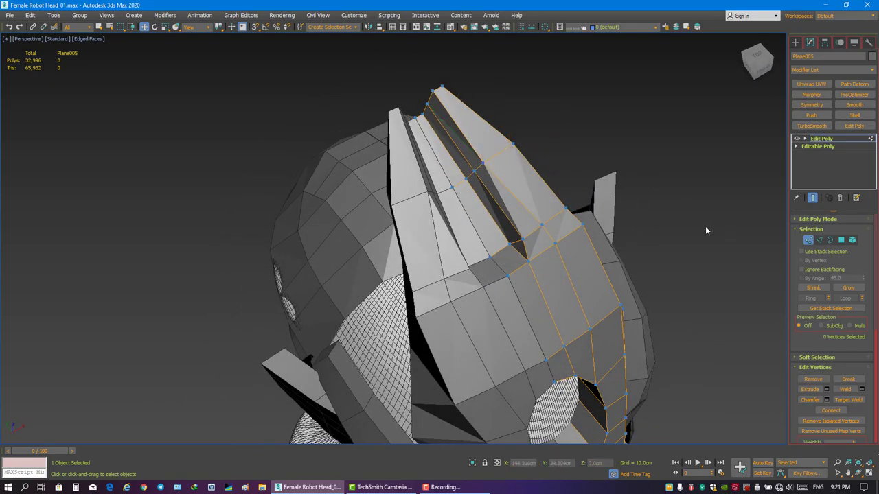
middle_click_drag(539, 223, 526, 240, "alt")
Move the vertices along the crest groove inward to tighten the slit.
left_click(534, 250)
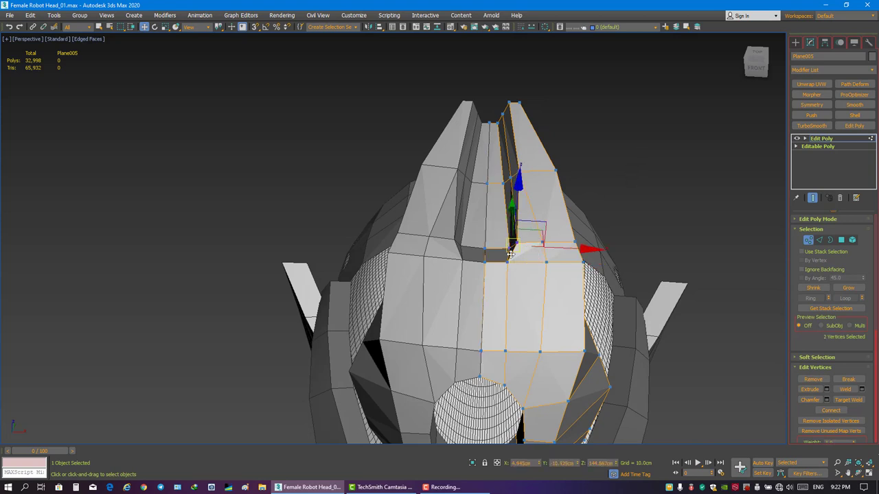
scroll(551, 209, "up", 2)
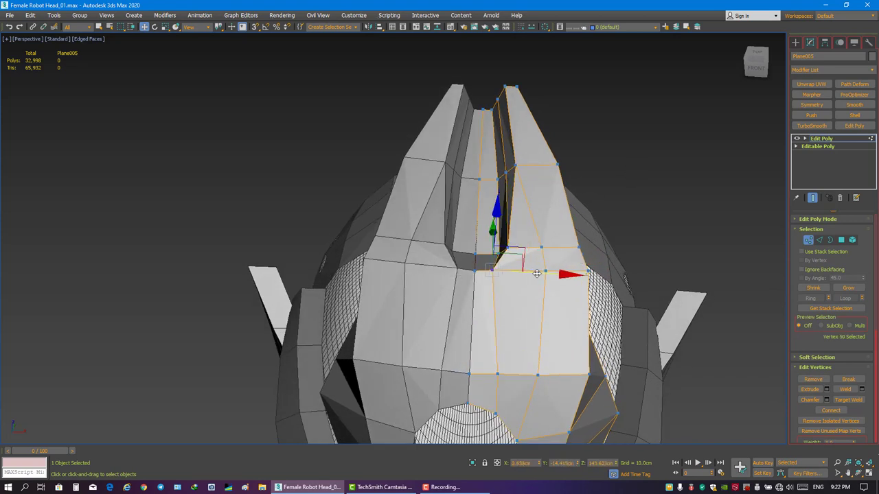
left_click_drag(467, 237, 514, 264)
mouse_move(525, 214)
middle_mouse_down("alt")
mouse_move(522, 227)
mouse_move(508, 219)
mouse_move(527, 208)
mouse_move(622, 199)
middle_mouse_up("alt")
Cut an extra edge across the crest starting from a groove vertex.
right_click(622, 200)
left_click(575, 166)
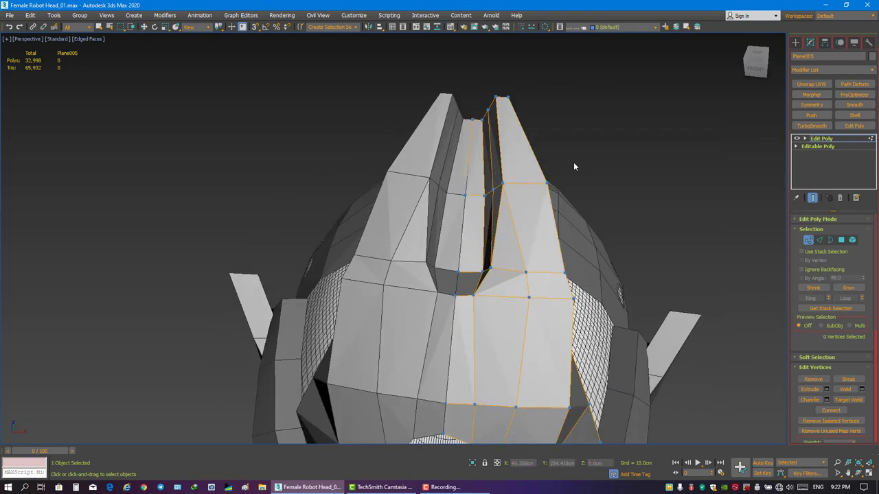
left_click(525, 272)
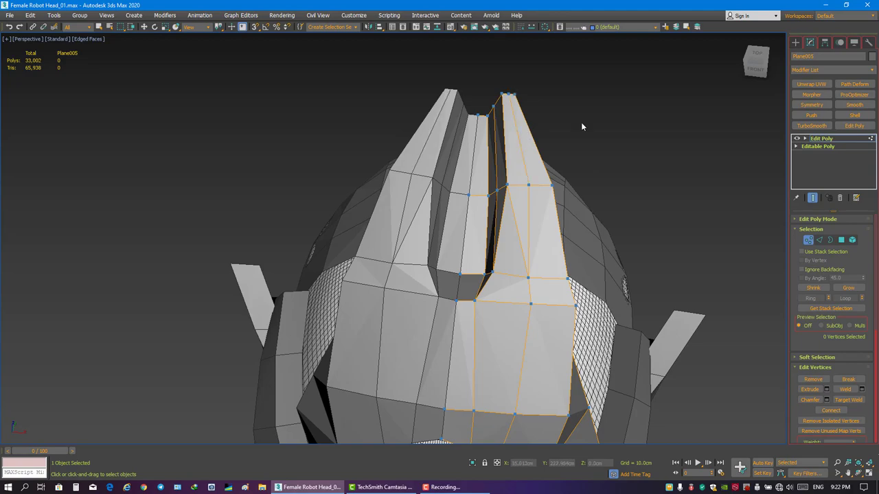
scroll(514, 206, "down", 5)
left_click(511, 187)
scroll(519, 186, "up", 3)
mouse_move(511, 187)
middle_mouse_down("alt")
mouse_move(519, 186)
mouse_move(480, 206)
middle_mouse_up("alt")
scroll(481, 206, "down", 3)
Save the scene as a new version, Female Robot Head_02.max.
left_click(412, 226)
left_click(705, 212)
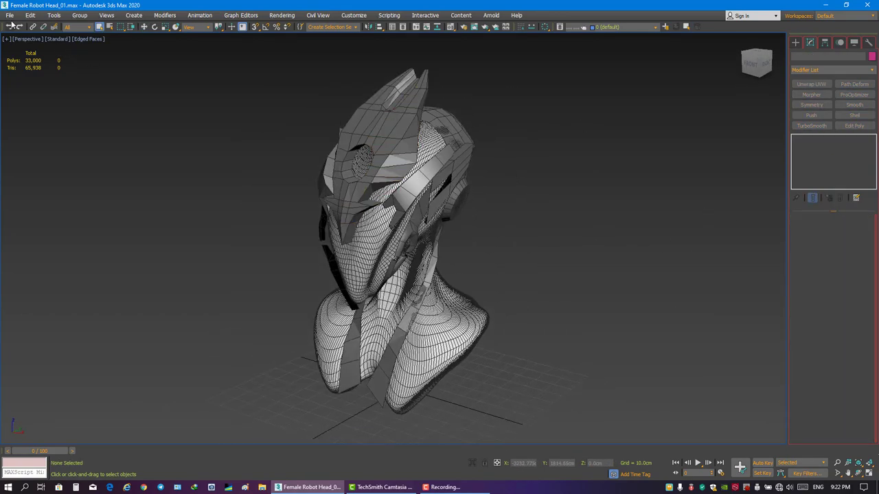
left_click(10, 15)
left_click(34, 96)
Save the scene as Female Robot Head_02 and clear then auto-smooth the crest plate.
double_click(79, 100)
left_click(467, 276)
left_click(408, 145)
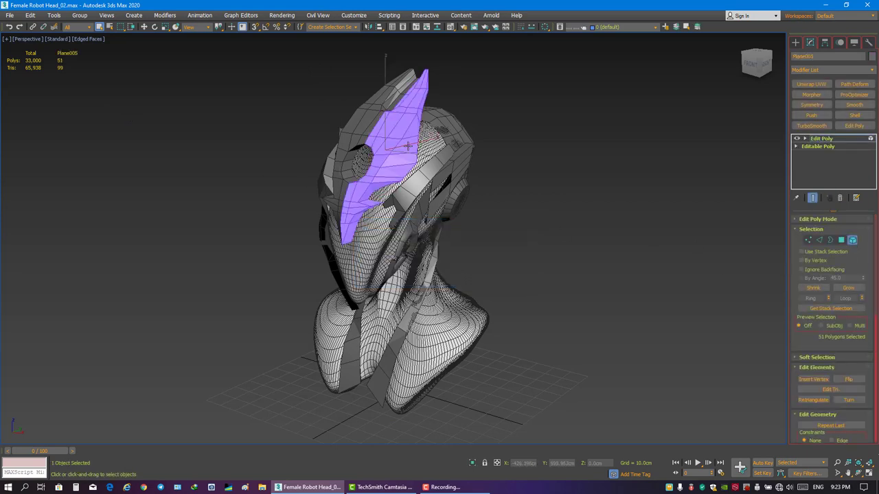
scroll(834, 322, "down", 5)
scroll(844, 384, "down", 5)
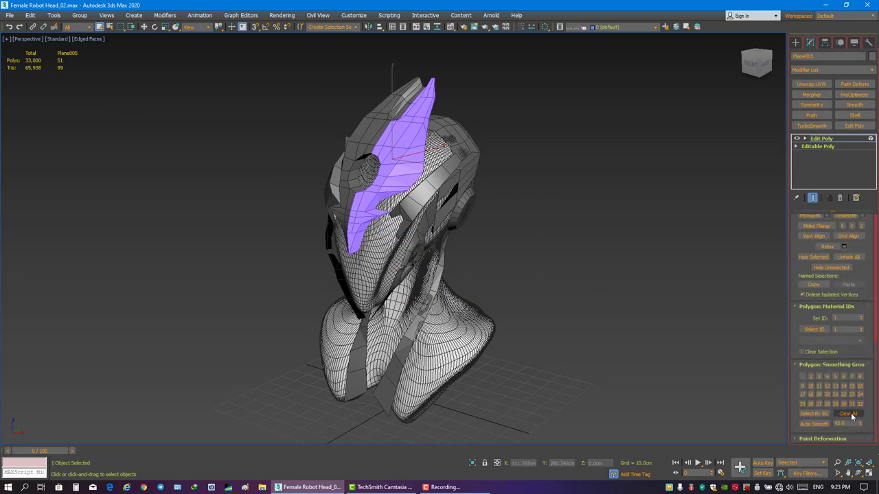
left_click(847, 414)
left_click(815, 424)
Remove two edges from the crest plate Plane005.
middle_click_drag(586, 269, 681, 276, "alt")
left_click(680, 276)
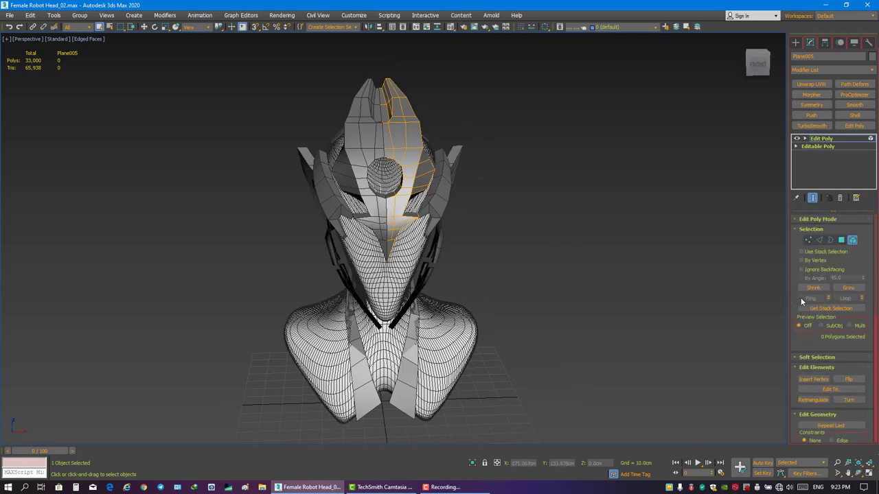
scroll(442, 197, "up", 2)
scroll(459, 240, "up", 2)
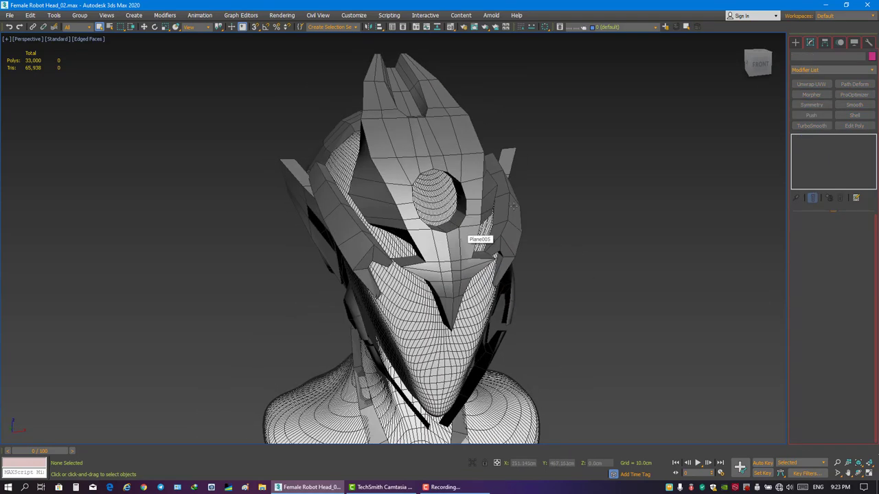
mouse_move(513, 204)
middle_mouse_down("alt")
mouse_move(514, 248)
mouse_move(405, 83)
mouse_move(626, 203)
mouse_move(450, 145)
middle_mouse_up("alt")
left_click(405, 83)
key("BackSpace")
Select all polygons of the Plane011 dome plate and smooth them.
left_click(626, 203)
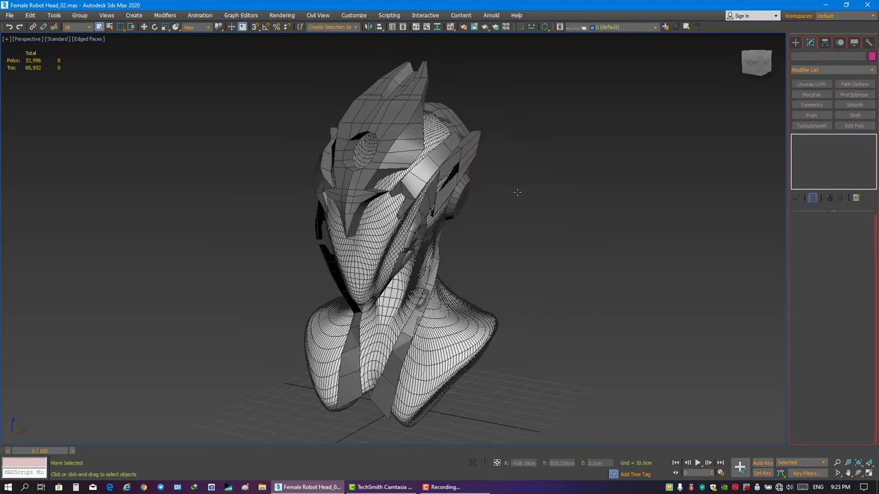
left_click(450, 144)
key("4")
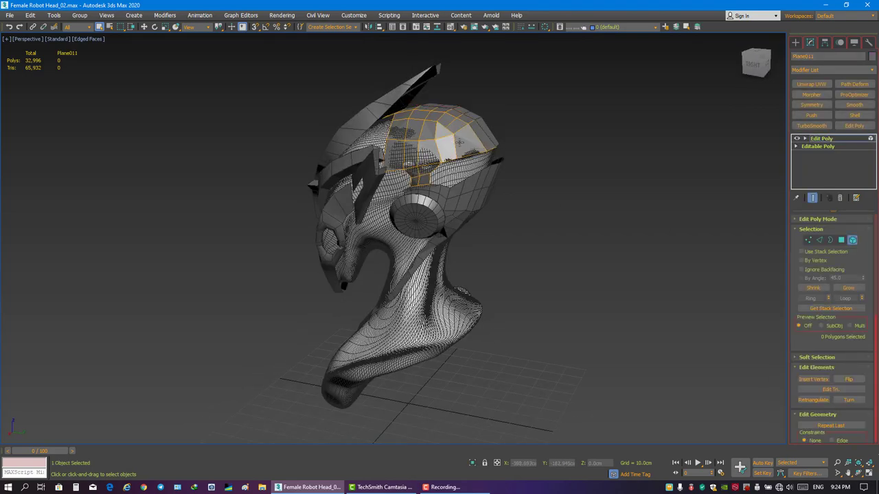
key("ctrl+a")
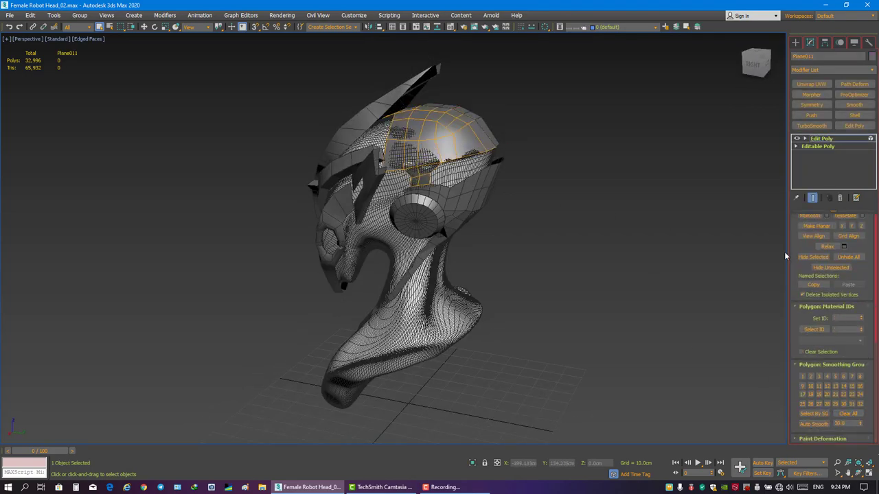
left_click(650, 228)
Auto-smooth all polygons of the Plane007 side plate.
mouse_move(650, 228)
middle_mouse_down("alt")
mouse_move(573, 226)
mouse_move(567, 203)
middle_mouse_up("alt")
left_click(570, 209)
key("4")
key("ctrl+a")
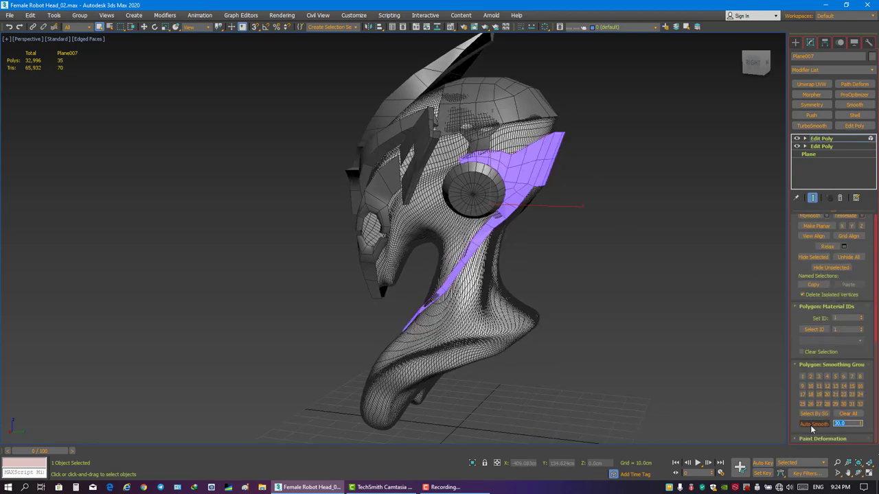
left_click(816, 424)
left_click(620, 237)
mouse_move(619, 237)
middle_mouse_down("alt")
mouse_move(456, 217)
mouse_move(574, 209)
mouse_move(511, 201)
mouse_move(533, 216)
mouse_move(549, 214)
middle_mouse_up("alt")
Save the scene as Female Robot Head_02, overwriting the existing file.
key("ctrl+shift+s")
key("Return")
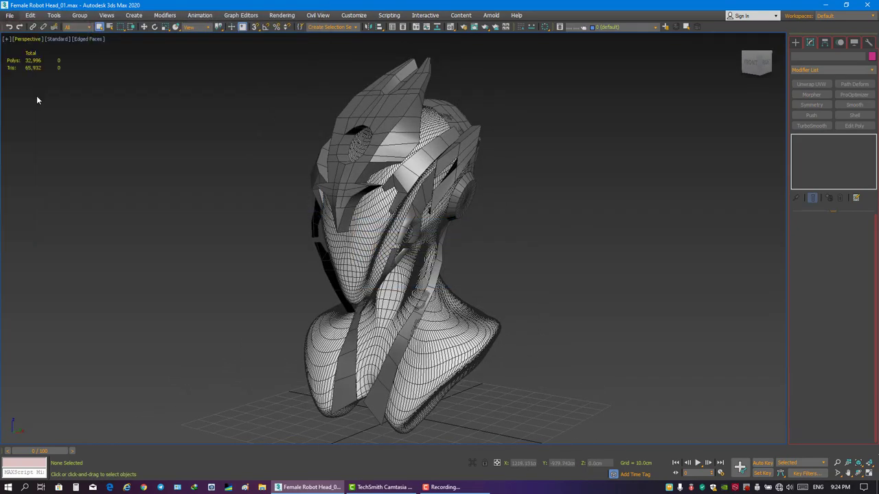
key("ctrl+shift+s")
key("Return")
key("Return")
Slide the cylinder into the eye socket, checking its position in wireframe.
middle_click_drag(591, 297, 554, 252, "alt")
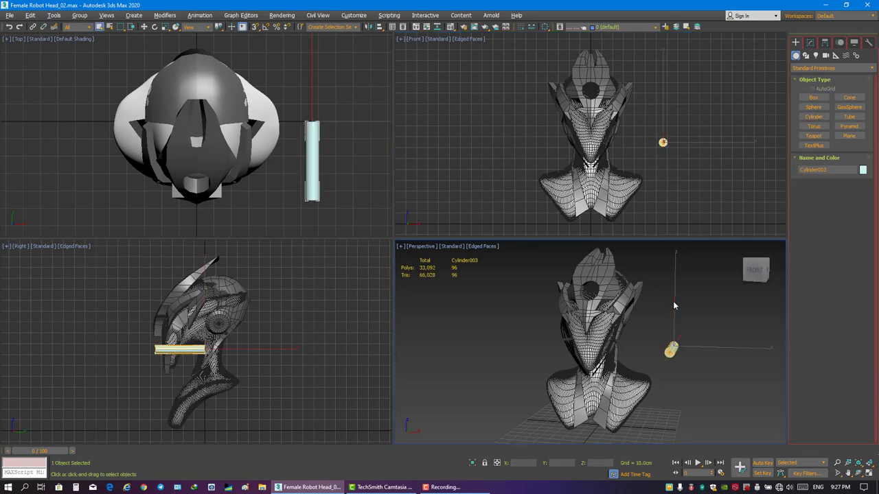
key("w")
key("alt+w")
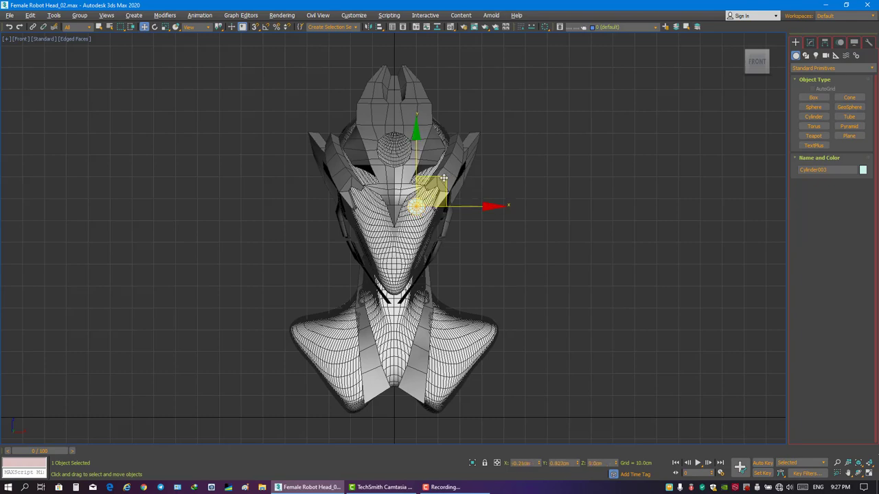
key("p")
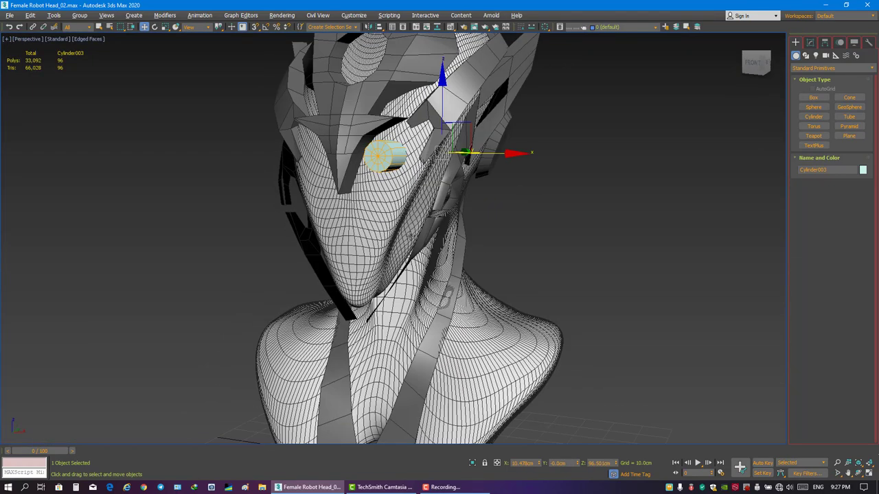
middle_click_drag(495, 297, 717, 249, "alt")
key("F3")
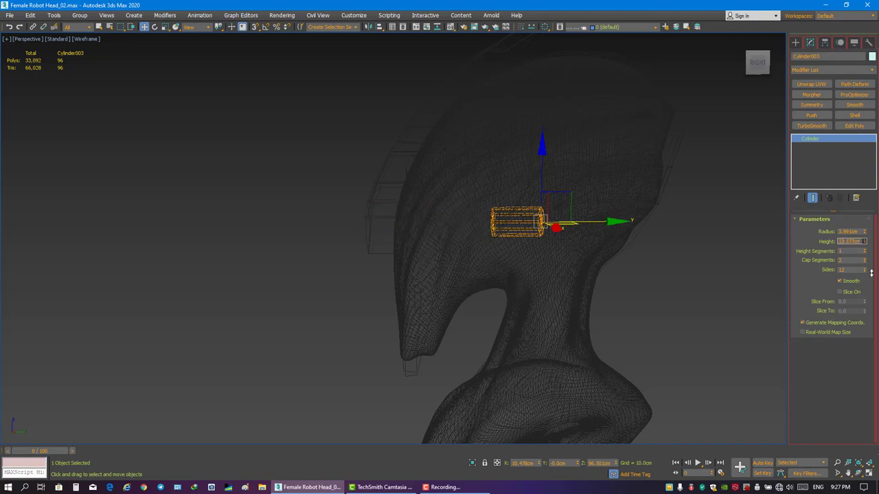
left_click_drag(616, 222, 499, 218)
key("F3")
mouse_move(476, 222)
middle_mouse_down("alt")
mouse_move(684, 223)
mouse_move(604, 206)
middle_mouse_up("alt")
Add Edit Poly to the cylinder and extrude its front face to shape the lens.
left_click(854, 127)
scroll(474, 240, "up", 5)
key("shift+e")
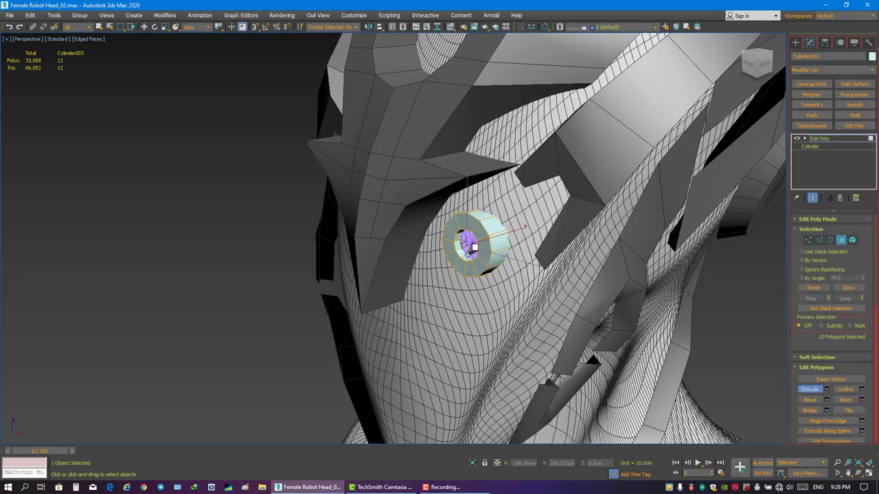
key("w")
middle_click_drag(473, 248, 637, 245, "alt")
key("4")
Set the lens object colour and adjust only its pivot.
key("m")
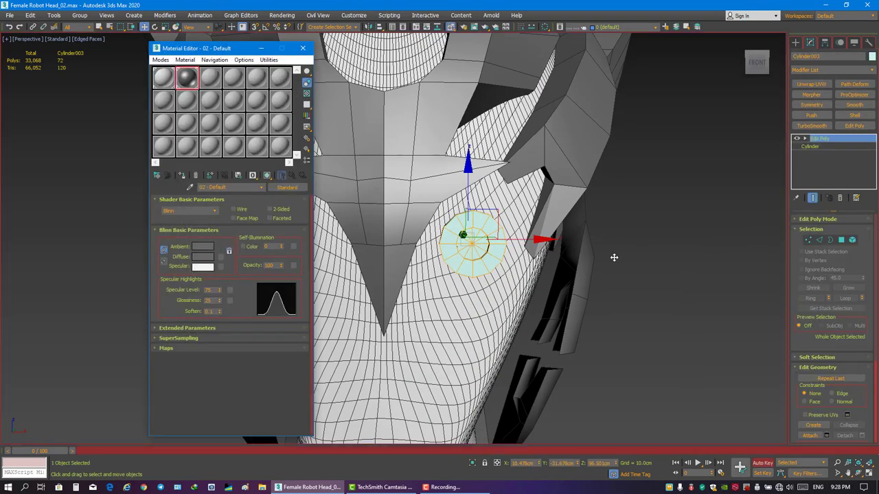
key("m")
left_click(871, 56)
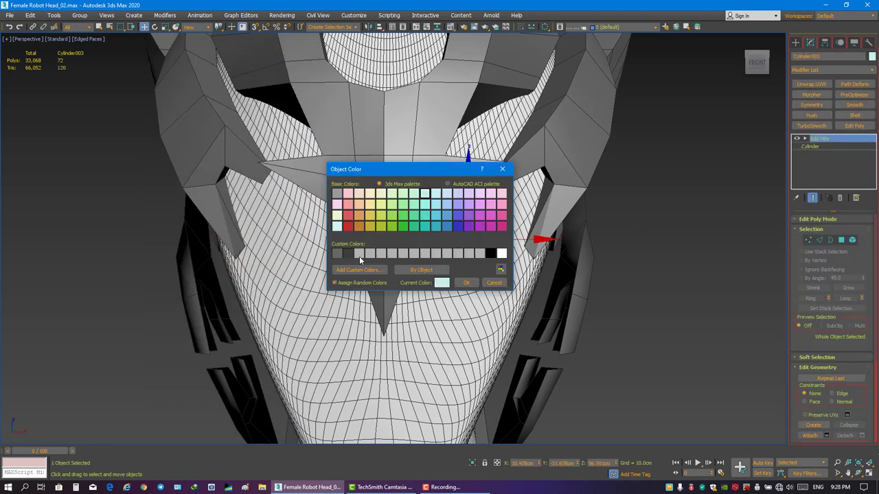
left_click(442, 283)
left_click(827, 45)
left_click(820, 106)
left_click(810, 43)
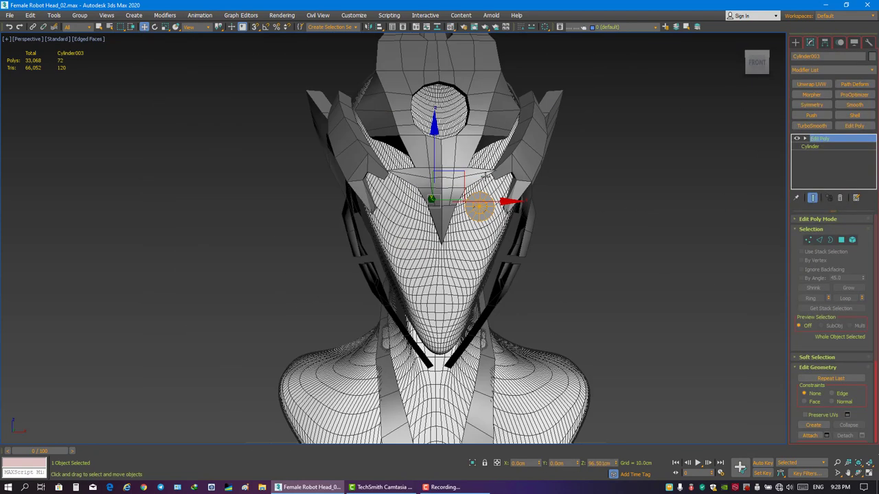
Mirror a copy of the lens into the other eye socket and place a new Plane.
scroll(440, 65, "down", 3)
left_click(570, 283)
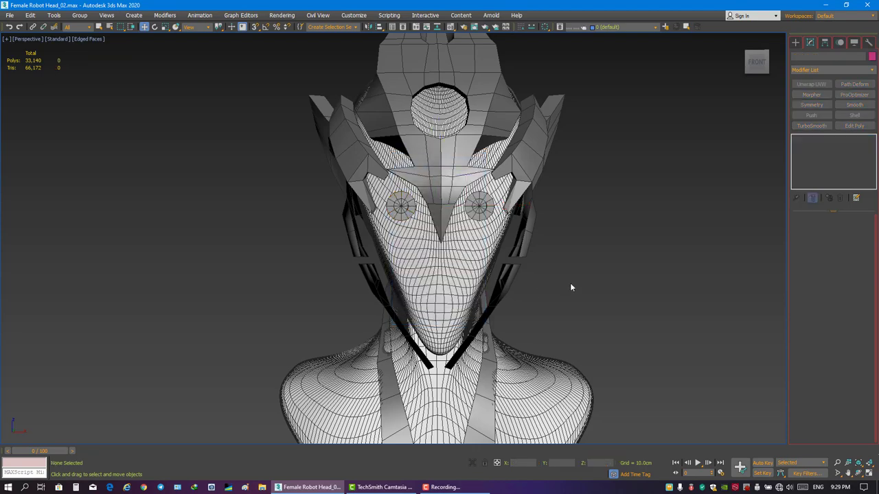
scroll(570, 283, "down", 3)
middle_click_drag(453, 175, 418, 206, "alt")
left_click(795, 43)
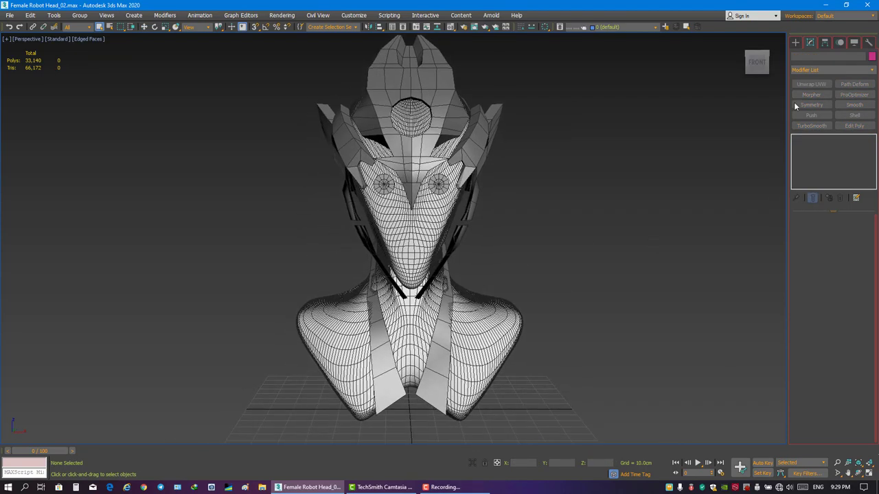
left_click(849, 135)
Draw a small plane in the front view and add an Edit Poly modifier.
key("alt+w")
left_click_drag(657, 122, 674, 130)
key("alt+e")
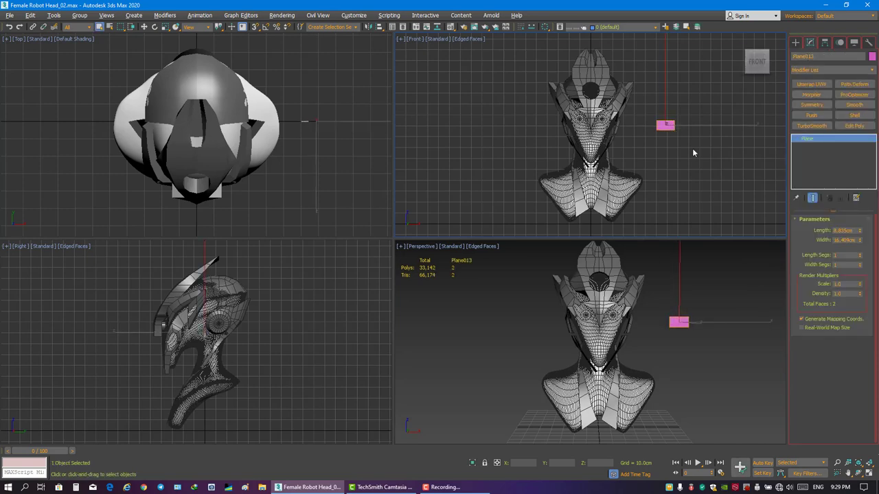
key("w")
right_click(278, 324)
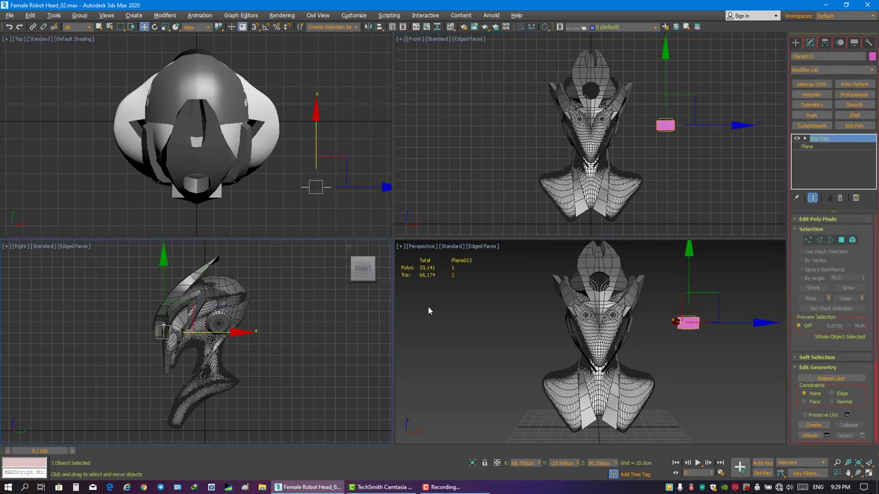
key("alt+w")
key("alt+w")
middle_click(526, 184)
key("alt+w")
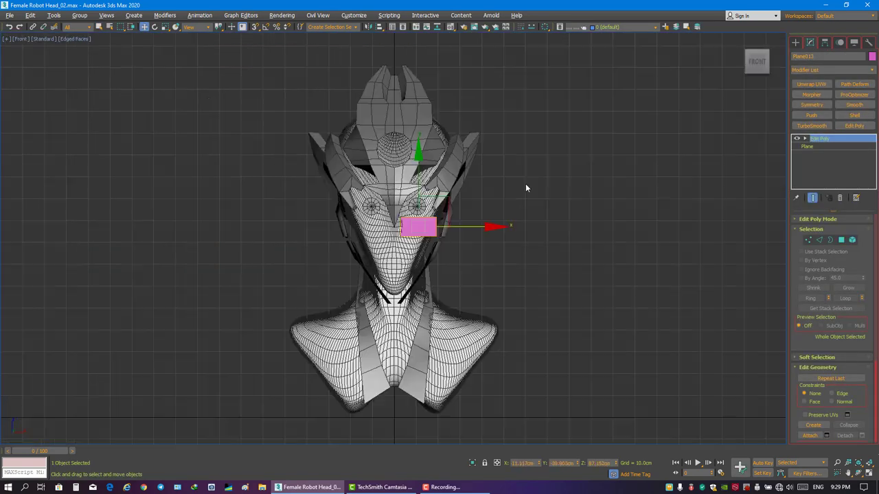
Shape the plate by pulling its lower-left corner inward and its top corner up toward the eye.
key("1")
scroll(453, 195, "up", 5)
scroll(431, 257, "up", 2)
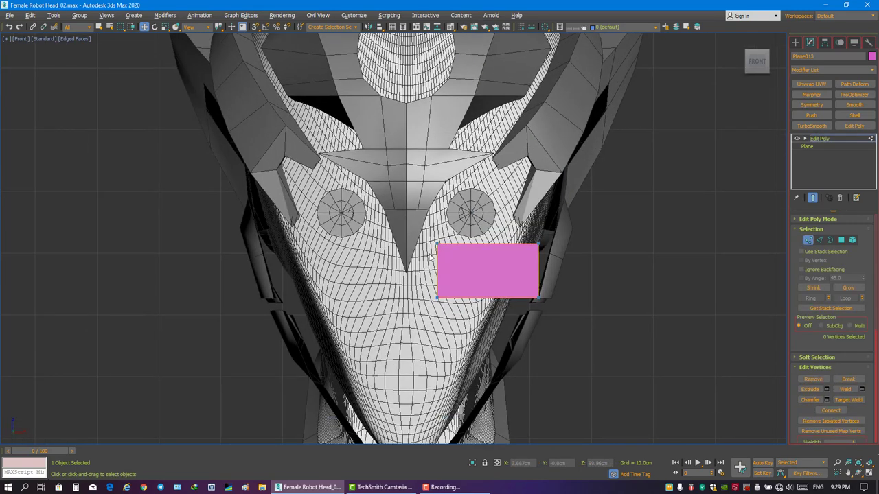
left_click_drag(472, 246, 475, 236)
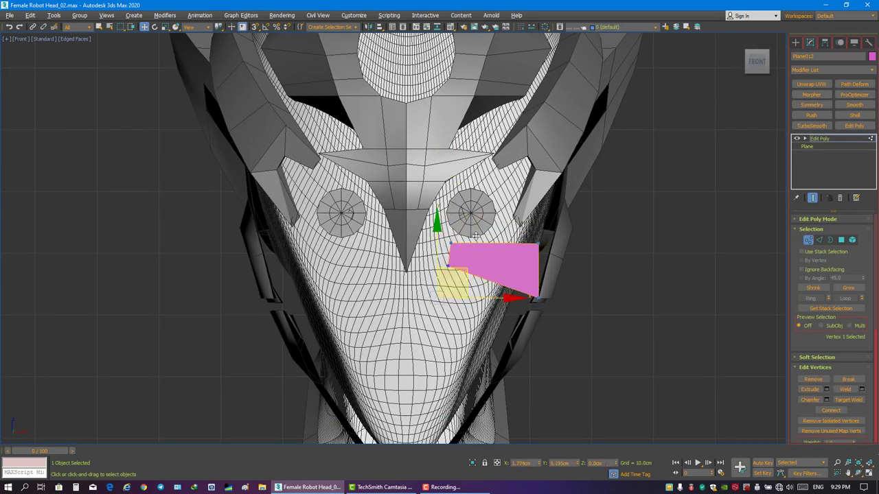
left_click_drag(568, 215, 552, 196)
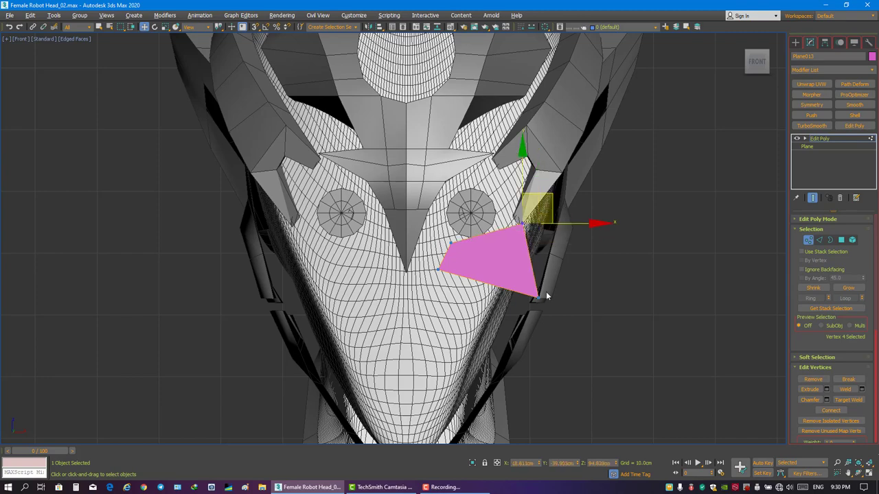
key("p")
middle_click_drag(538, 284, 480, 261, "alt")
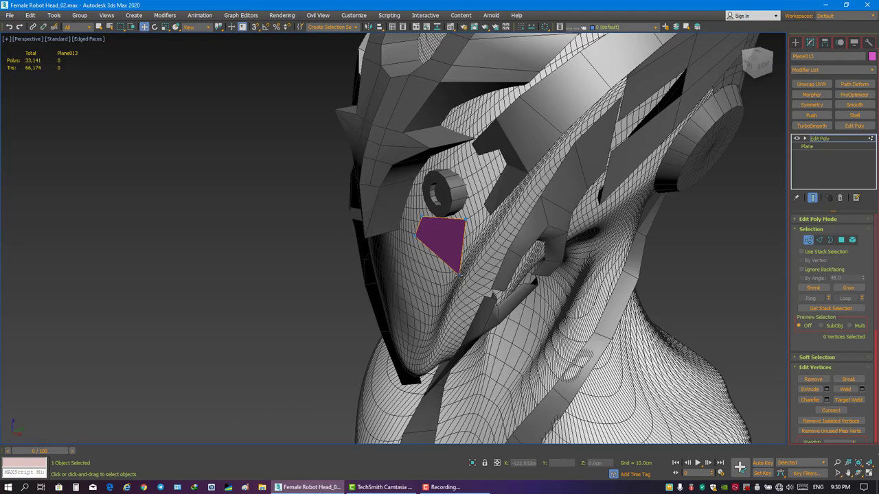
left_click_drag(446, 233, 494, 268)
scroll(519, 251, "up", 3)
scroll(520, 221, "down", 3)
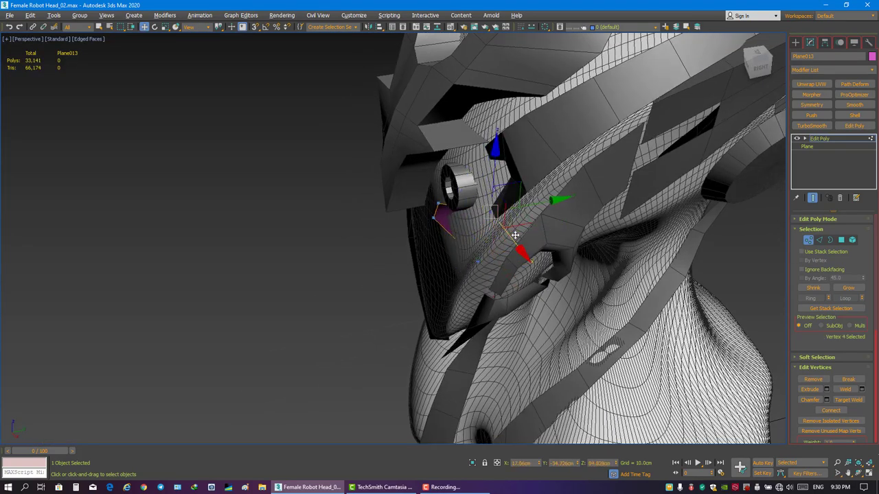
middle_click_drag(520, 221, 635, 241, "alt")
Extend a new face out from the plate's selected edges.
key("2")
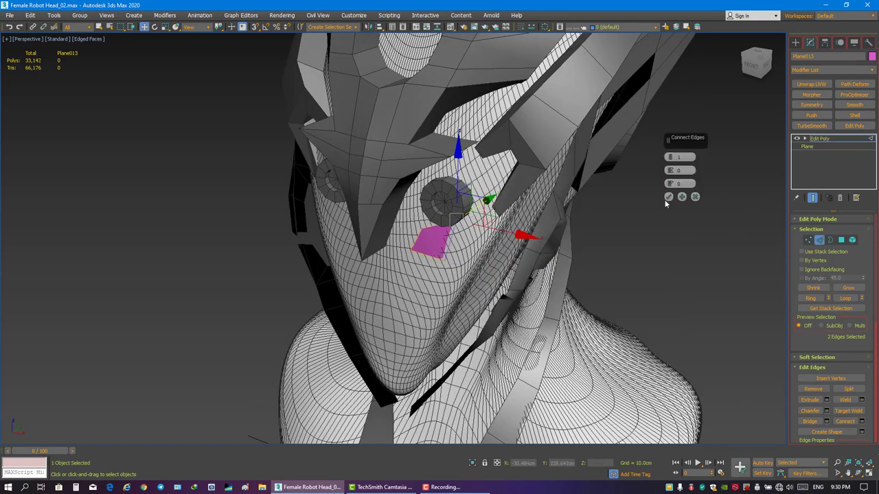
left_click_drag(480, 227, 500, 239, "shift")
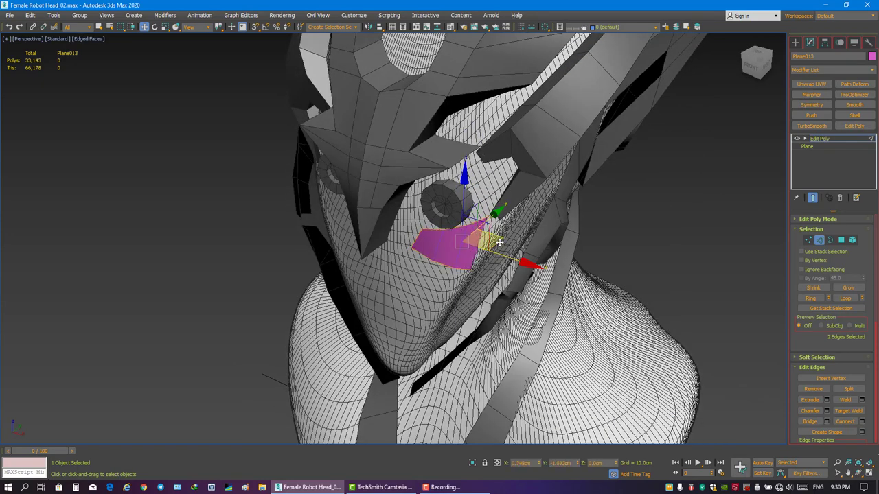
middle_click_drag(499, 242, 525, 208, "alt")
mouse_move(478, 294)
middle_mouse_down("alt")
mouse_move(492, 323)
mouse_move(505, 261)
mouse_move(534, 235)
middle_mouse_up("alt")
key("1")
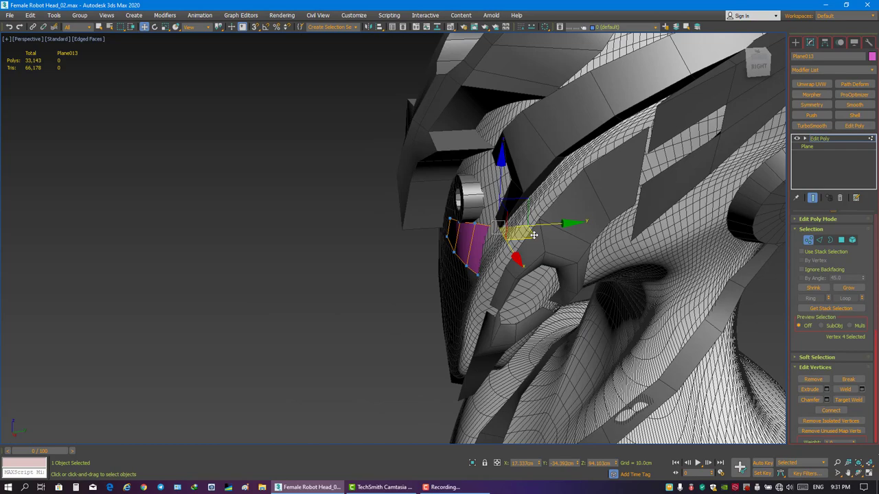
middle_click_drag(538, 225, 554, 173, "alt")
key("alt+w")
key("alt+w")
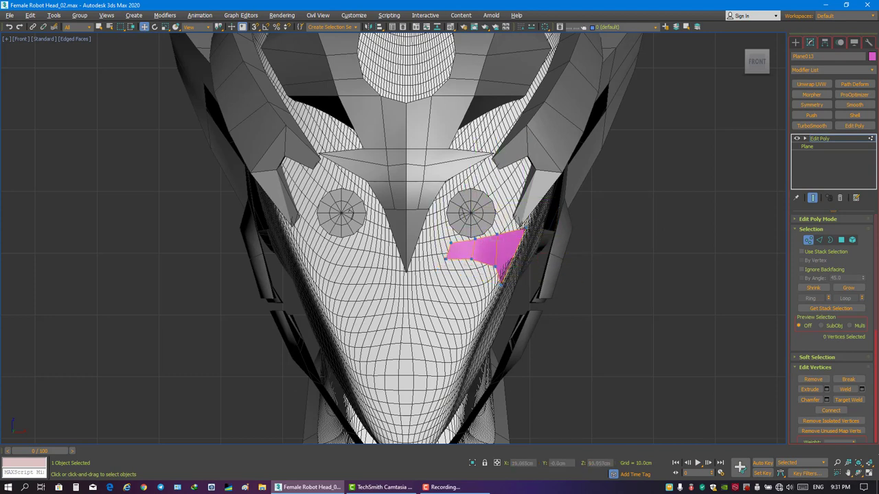
Extend the cheek plate with one more face.
key("2")
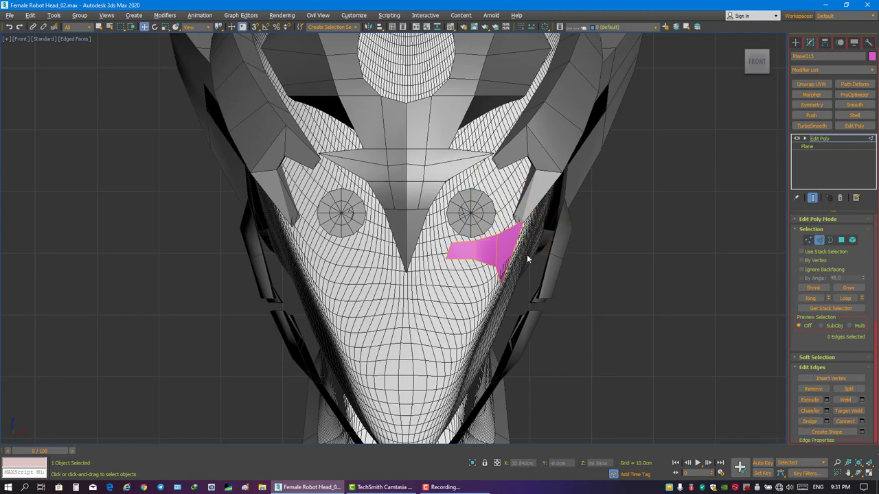
key("p")
key("7")
middle_click_drag(509, 256, 779, 251, "alt")
middle_click_drag(594, 223, 710, 243, "alt")
left_click(710, 243)
mouse_move(501, 267)
middle_mouse_down("alt")
mouse_move(530, 268)
mouse_move(527, 247)
middle_mouse_up("alt")
Move all the plate's vertices so it sits on the cheek below the eye.
key("2")
left_click(527, 267)
key("1")
left_click_drag(543, 240, 570, 274)
mouse_move(570, 275)
middle_mouse_down("alt")
mouse_move(525, 220)
mouse_move(508, 295)
middle_mouse_up("alt")
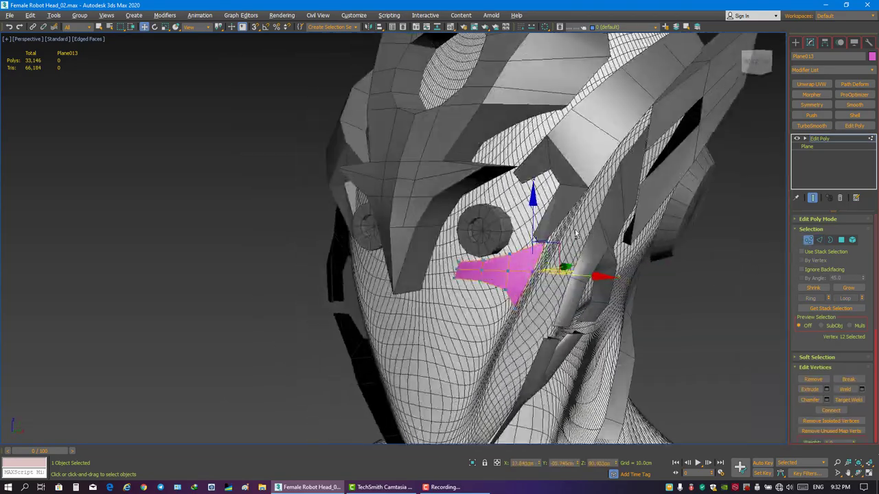
key("1")
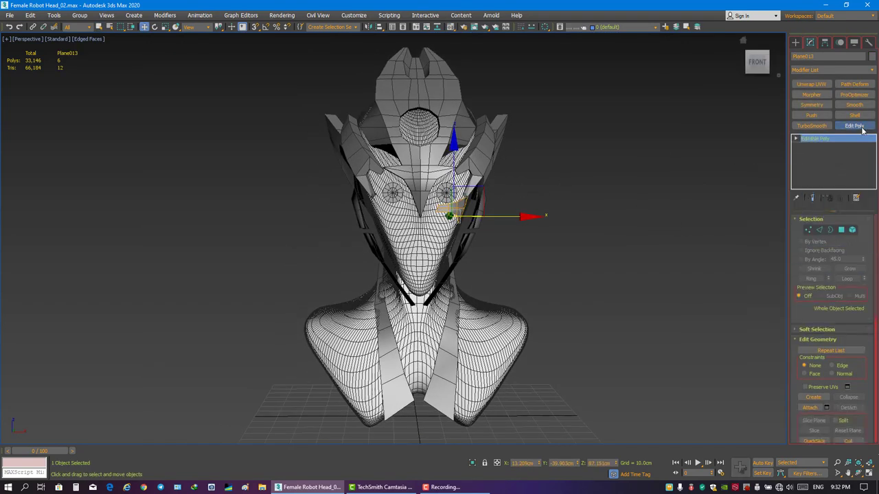
Add another Edit Poly modifier to the cheek plate.
left_click(810, 43)
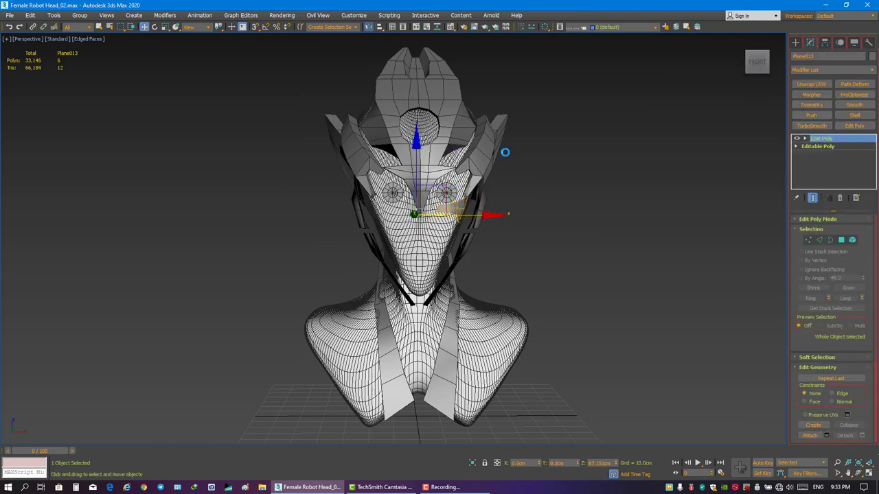
left_click(652, 261)
scroll(455, 255, "up", 5)
scroll(445, 251, "down", 2)
Move the right horn piece's selected vertices down to fit the face.
left_click(522, 167)
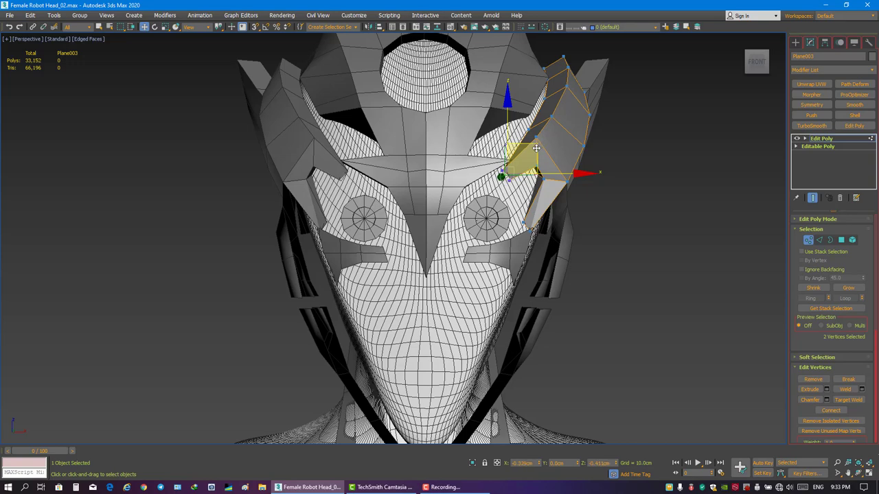
left_click_drag(536, 147, 553, 191)
middle_click_drag(553, 191, 521, 238, "alt")
middle_click_drag(556, 196, 535, 194, "alt")
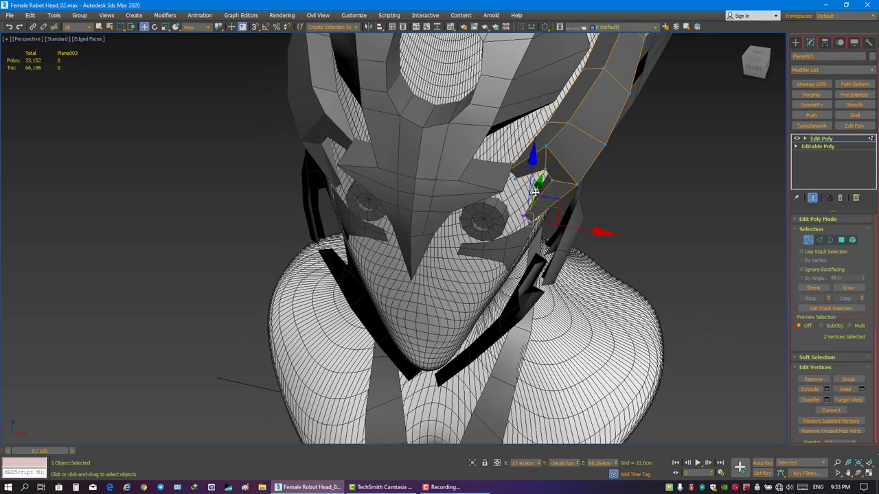
mouse_move(543, 226)
middle_mouse_down("alt")
mouse_move(500, 182)
mouse_move(508, 192)
middle_mouse_up("alt")
left_click(657, 217)
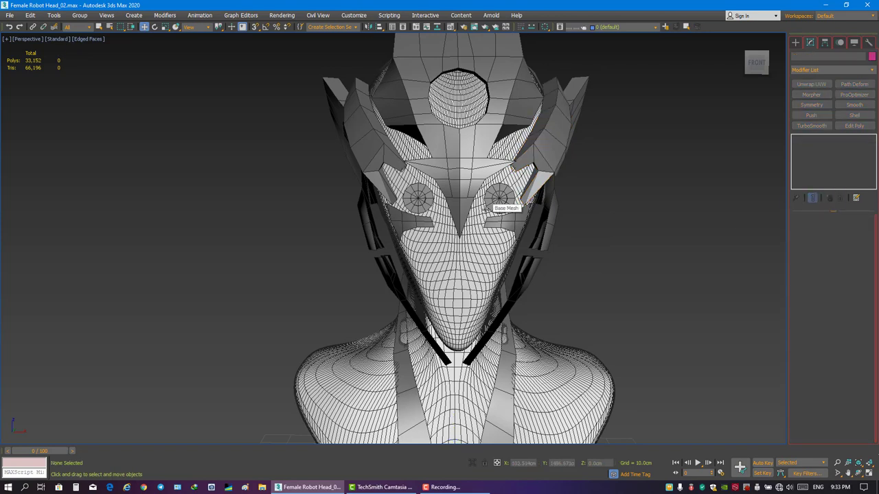
Reselect and adjust the cheek plate under the right eye.
scroll(504, 224, "up", 3)
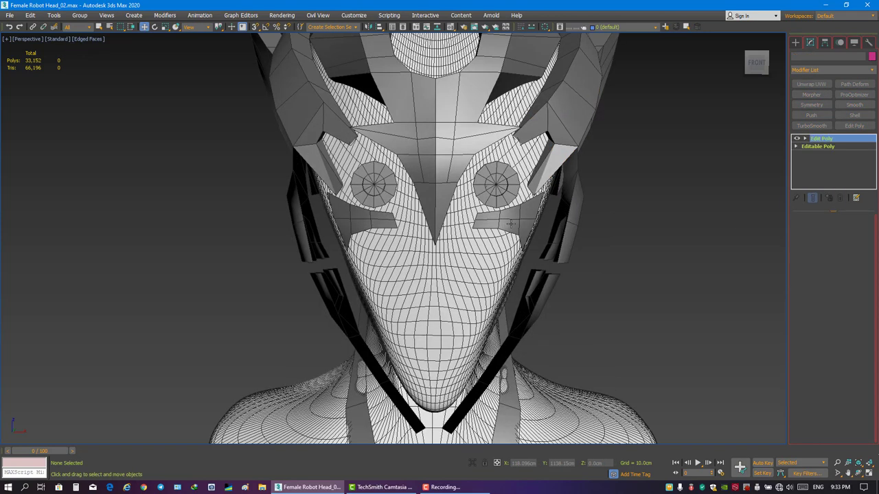
left_click(511, 223)
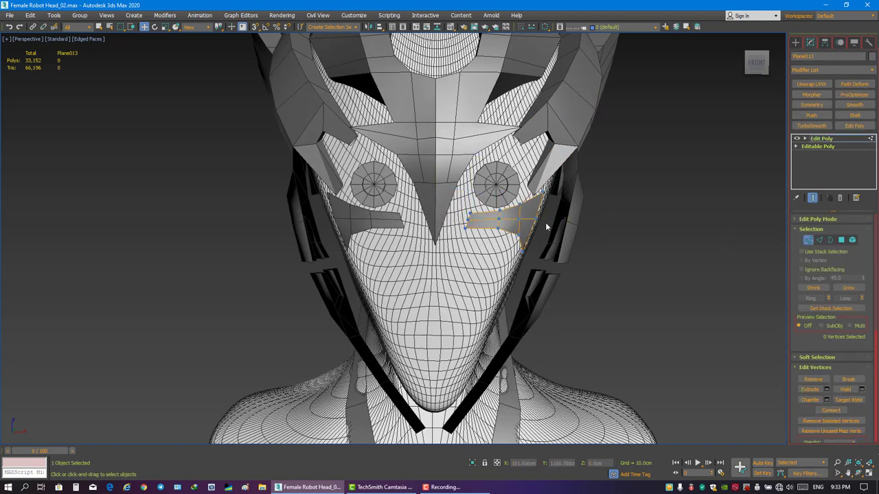
middle_click_drag(550, 231, 519, 201, "alt")
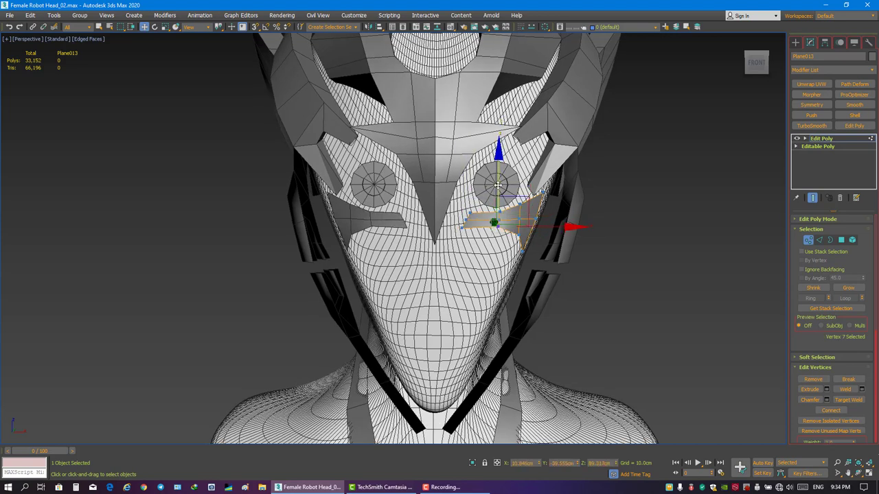
left_click(664, 217)
scroll(665, 217, "down", 4)
mouse_move(665, 217)
middle_mouse_down("alt")
mouse_move(496, 228)
mouse_move(552, 225)
mouse_move(517, 230)
mouse_move(593, 224)
mouse_move(480, 206)
mouse_move(549, 206)
mouse_move(657, 231)
middle_mouse_up("alt")
Move two vertices of the top head plate to fit the face.
left_click(415, 164)
key("w")
scroll(480, 198, "up", 3)
key("1")
left_click(524, 223)
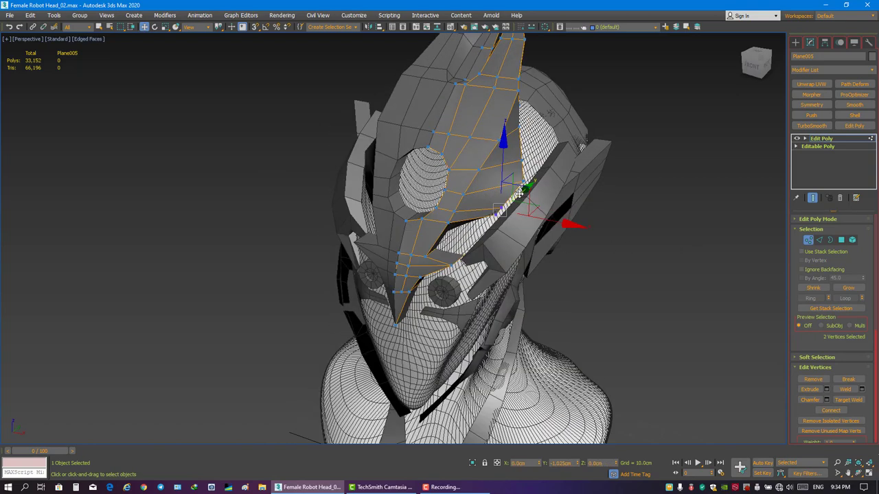
middle_click_drag(520, 195, 591, 213, "alt")
left_click(599, 227)
Maximize the Perspective view, then open Female Robot Head_01.max and answer the prompt.
key("z")
key("alt+w")
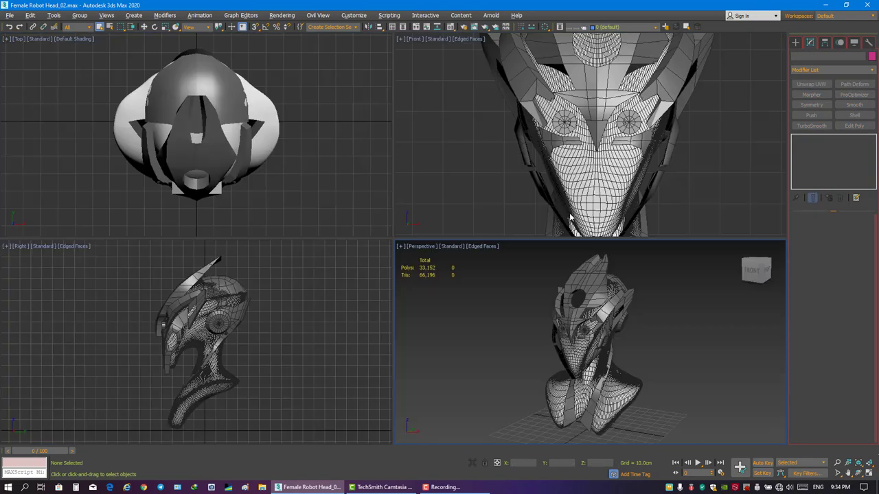
key("alt+w")
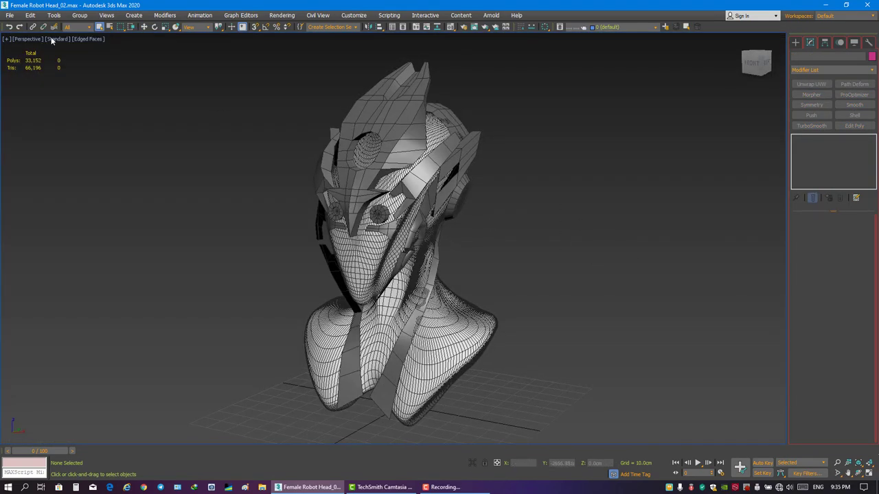
left_click(10, 15)
left_click(27, 49)
double_click(89, 81)
left_click(481, 275)
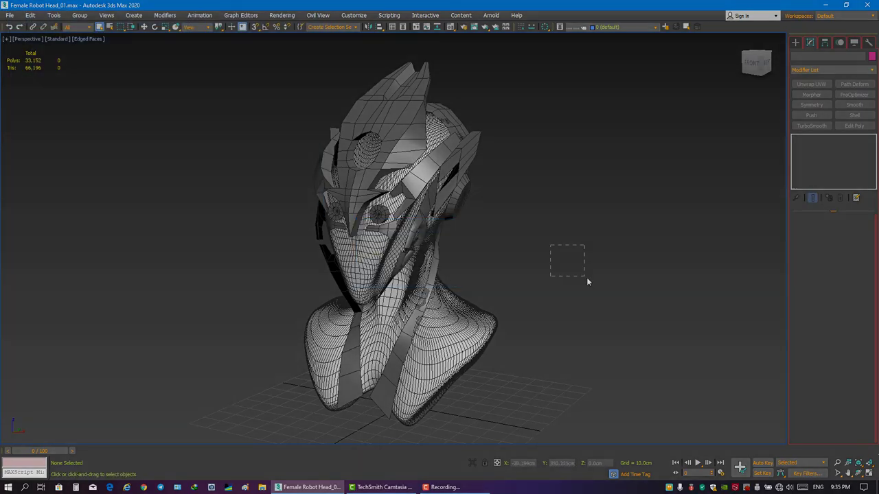